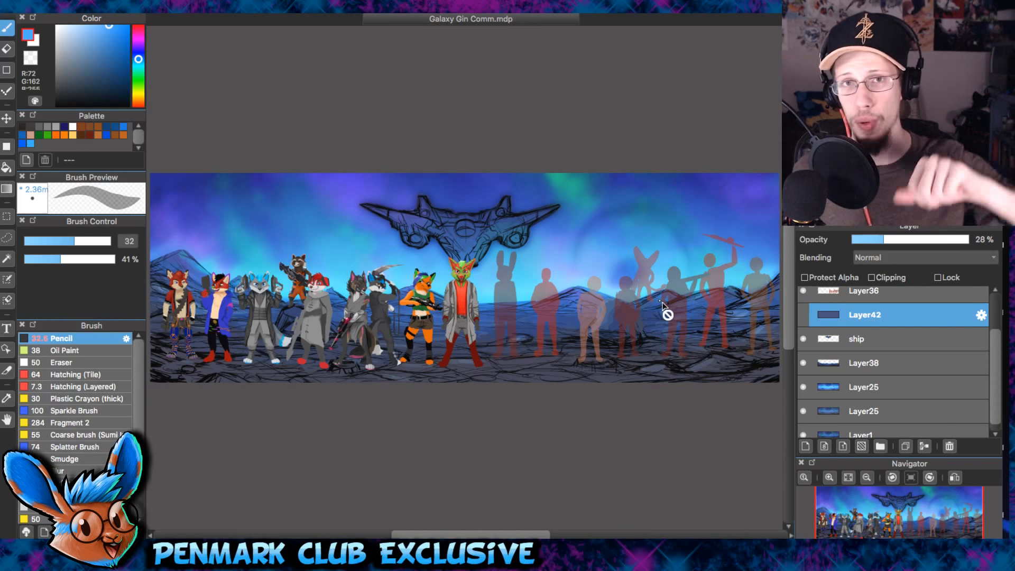
# - Pick white from the palette and set the brush opacity to 76%
pyautogui.click(73, 126)
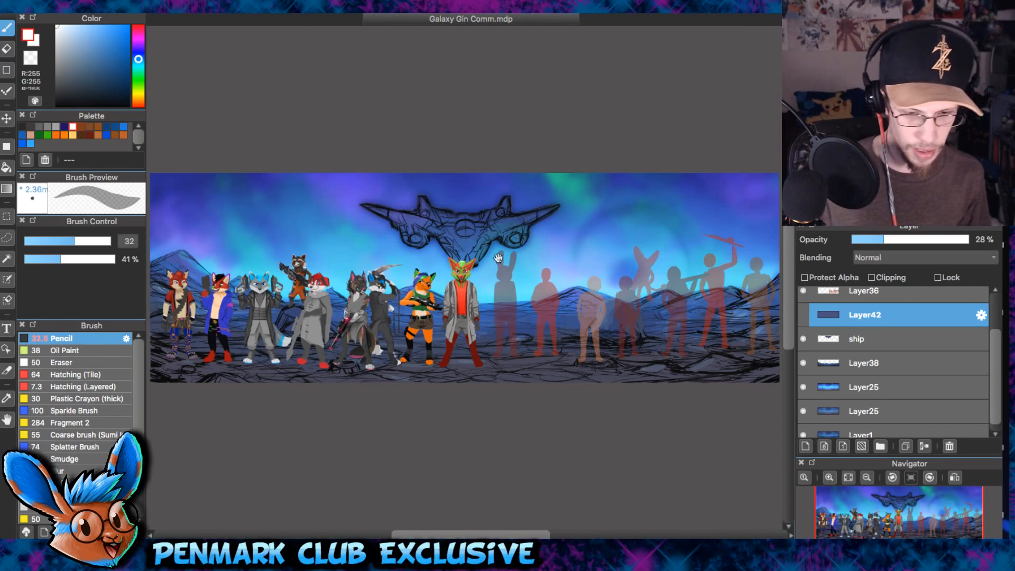
pyautogui.scroll(-2, 555, 227)
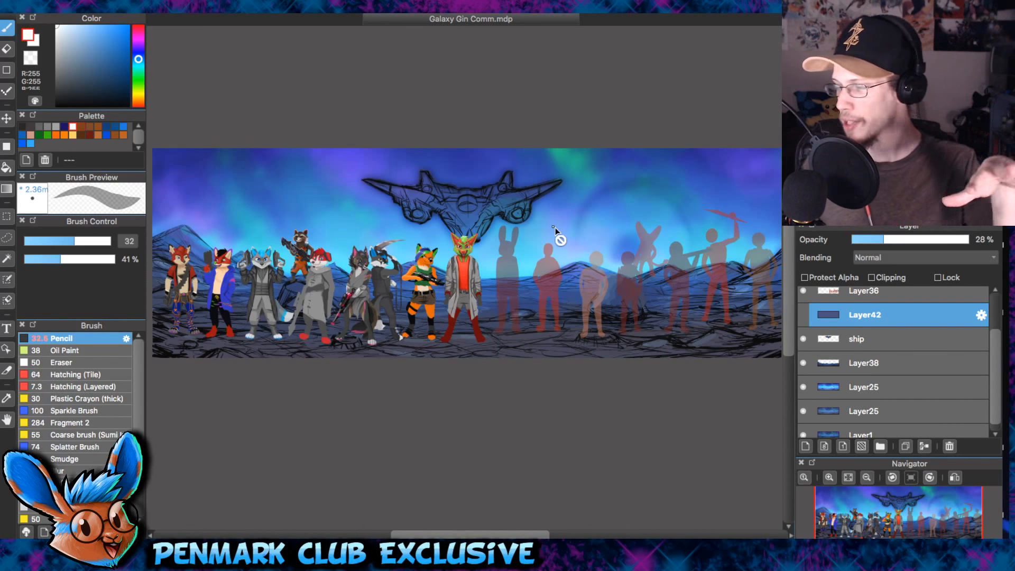
pyautogui.scroll(2, 997, 326)
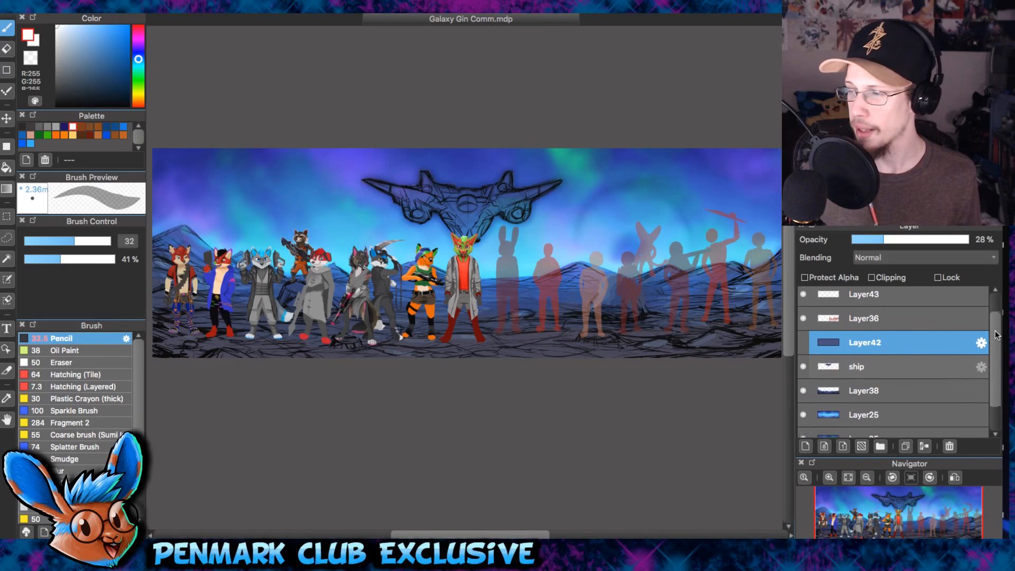
pyautogui.moveTo(995, 322); pyautogui.dragTo(995, 323)
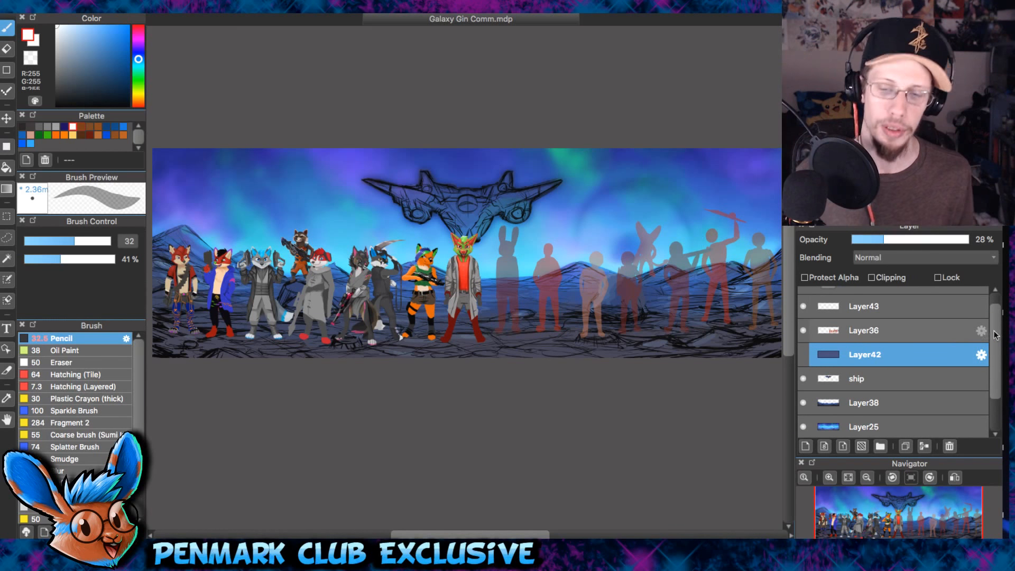
pyautogui.moveTo(995, 319); pyautogui.dragTo(992, 310)
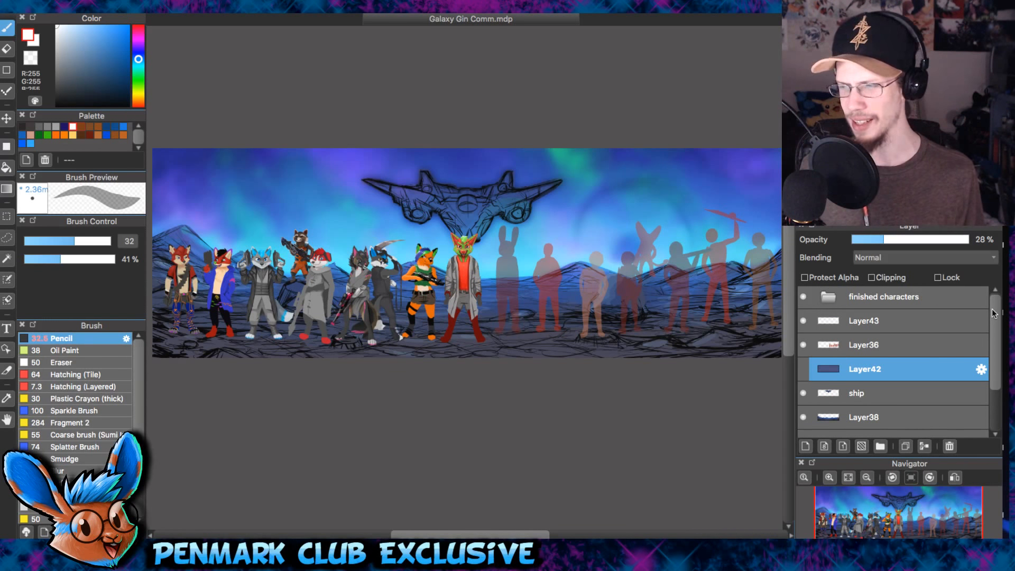
pyautogui.scroll(-2, 993, 313)
pyautogui.click(93, 259)
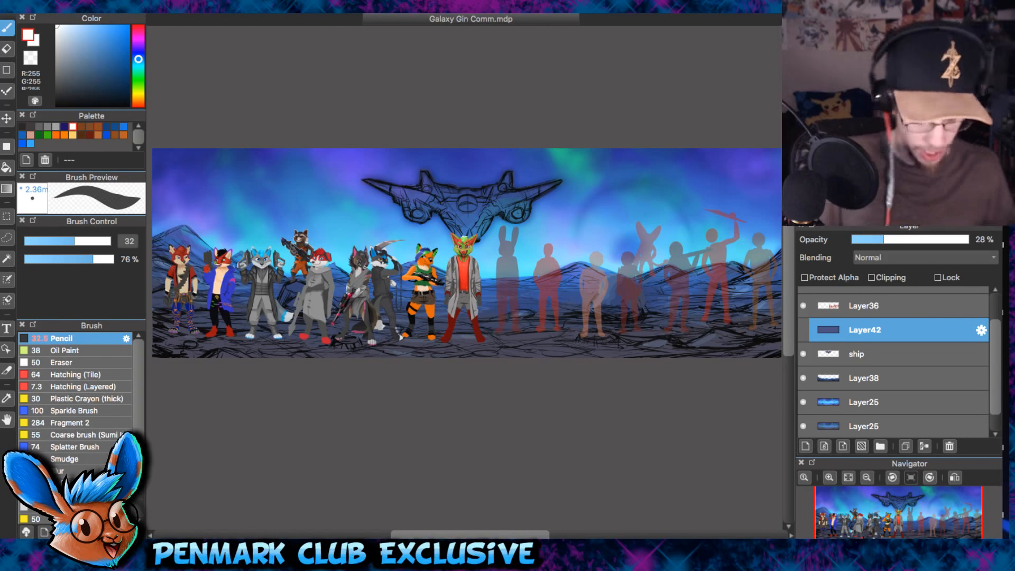
# - Examine the finished characters, the ship sketch and the remaining silhouettes across the banner
pyautogui.moveTo(310, 189); pyautogui.dragTo(312, 155)
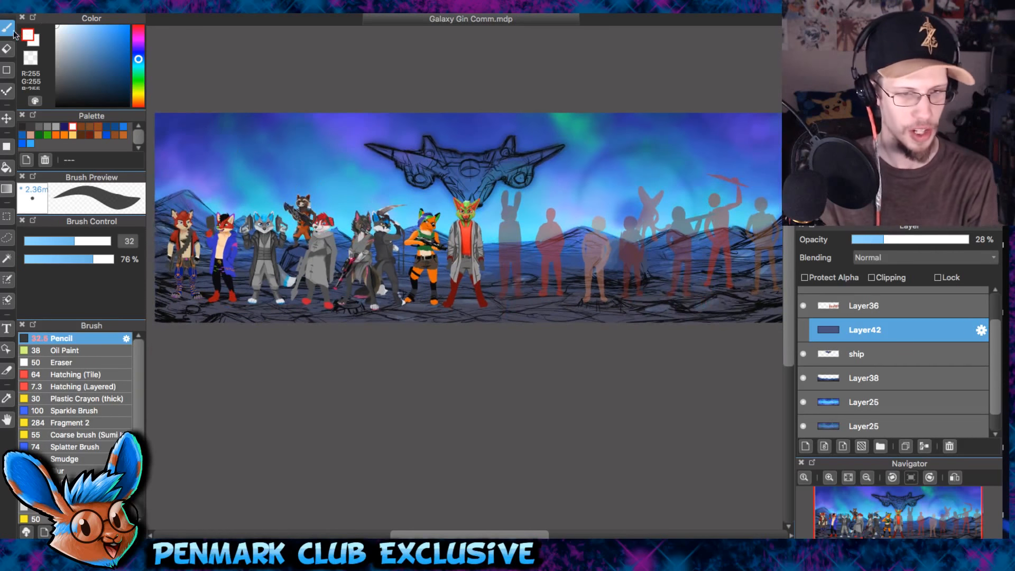
pyautogui.scroll(2, 312, 154)
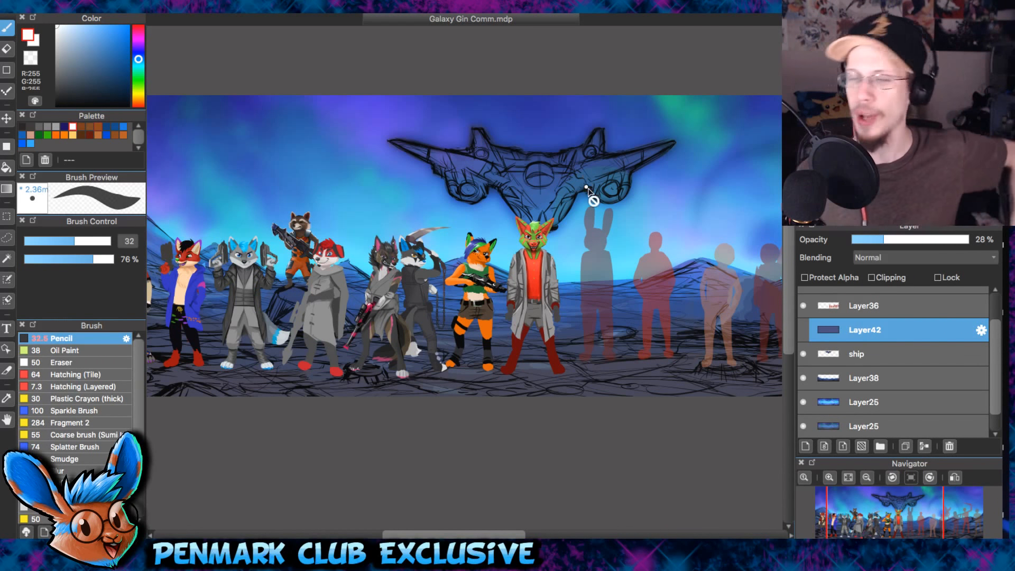
pyautogui.scroll(2, 542, 305)
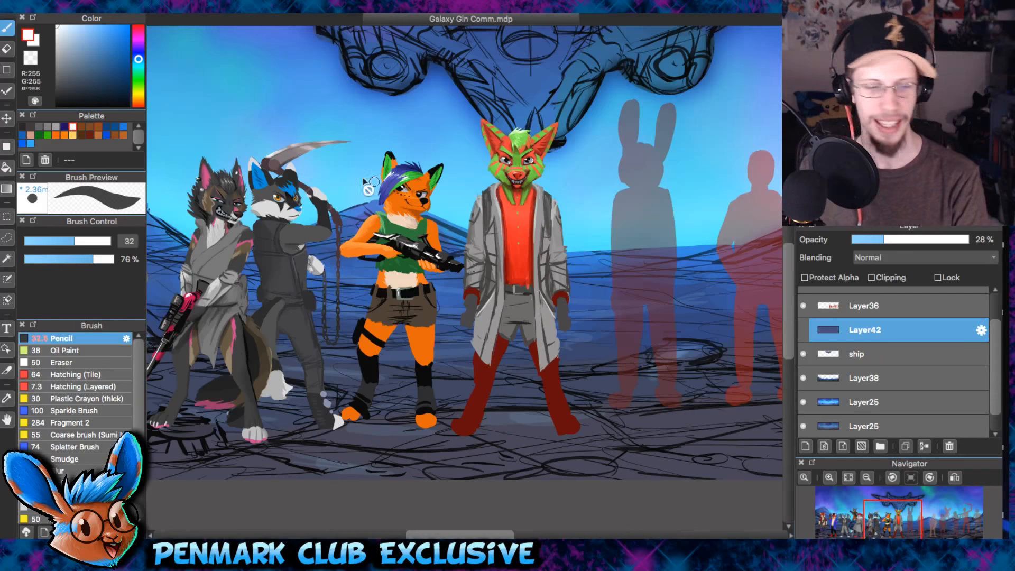
pyautogui.scroll(1, 167, 85)
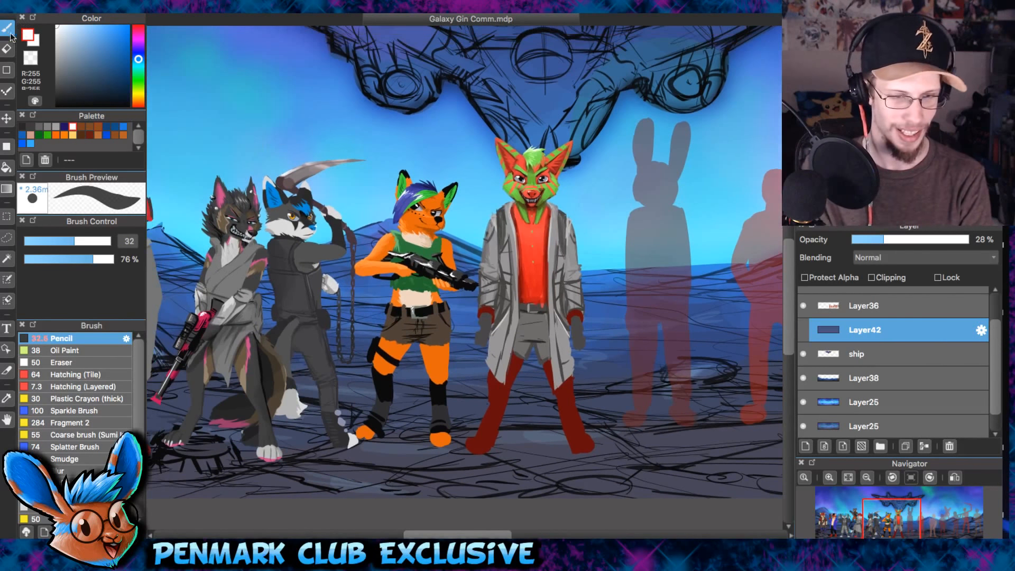
pyautogui.moveTo(688, 323); pyautogui.dragTo(629, 310)
pyautogui.moveTo(596, 240); pyautogui.dragTo(594, 283)
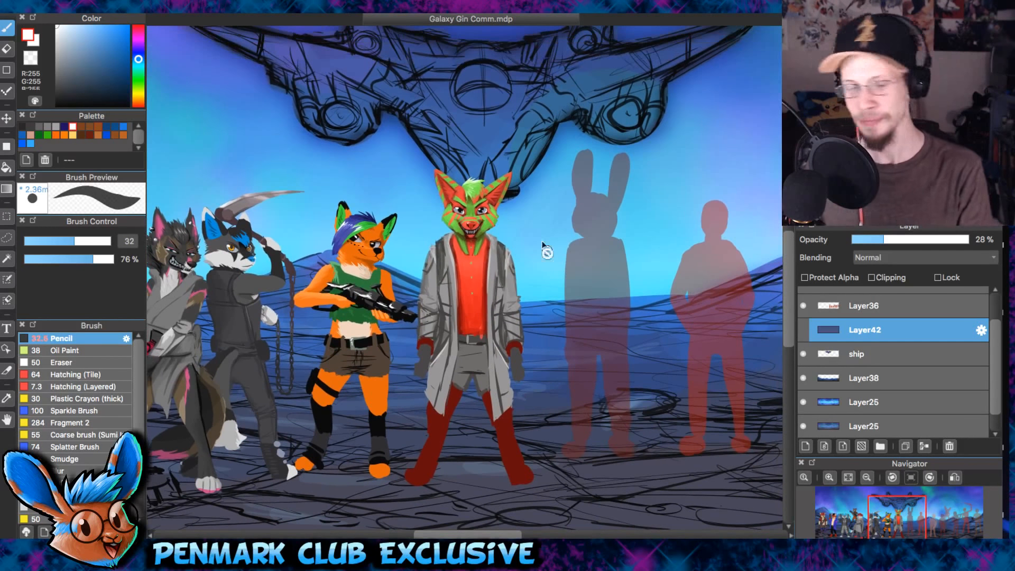
pyautogui.scroll(-4, 544, 249)
pyautogui.scroll(2, 466, 183)
pyautogui.scroll(-2, 910, 414)
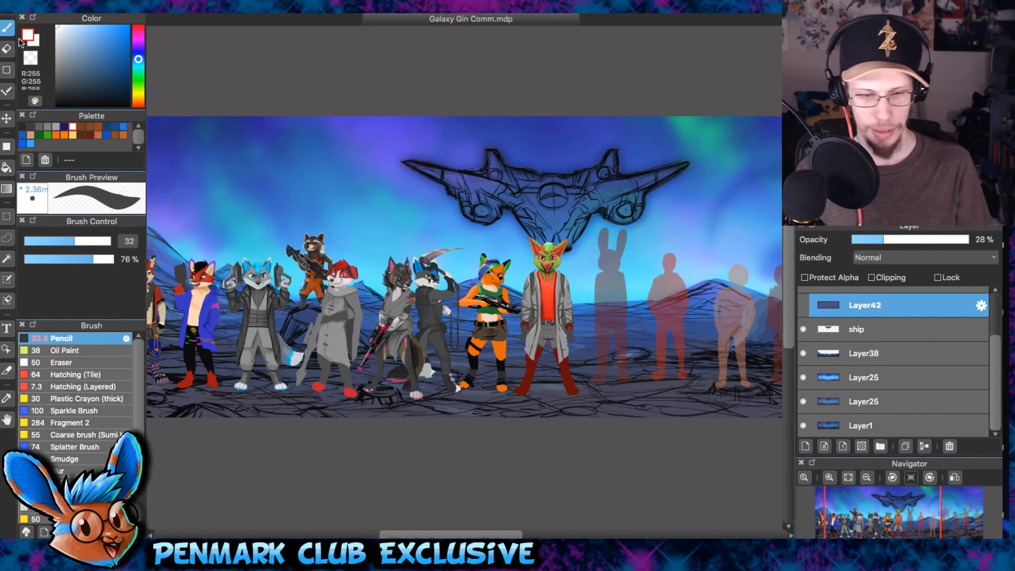
pyautogui.moveTo(555, 334); pyautogui.dragTo(531, 329)
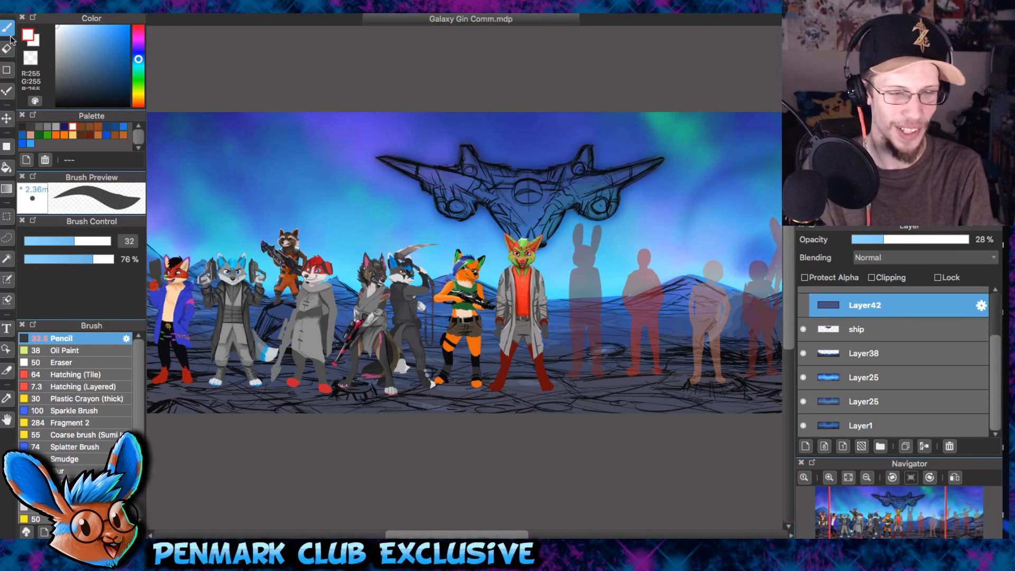
pyautogui.hscroll(3, 673, 302)
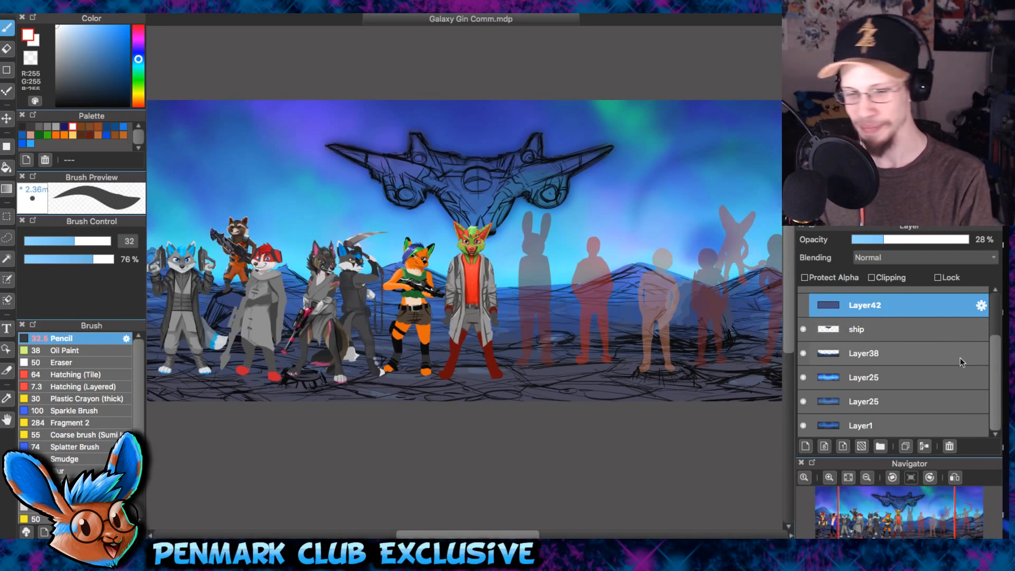
# - Hide the ship layer, Layer38 and the upper Layer25 to expose the rough background sketch
pyautogui.moveTo(994, 361); pyautogui.dragTo(995, 338)
pyautogui.moveTo(492, 189); pyautogui.dragTo(417, 193)
pyautogui.moveTo(394, 253); pyautogui.dragTo(500, 255)
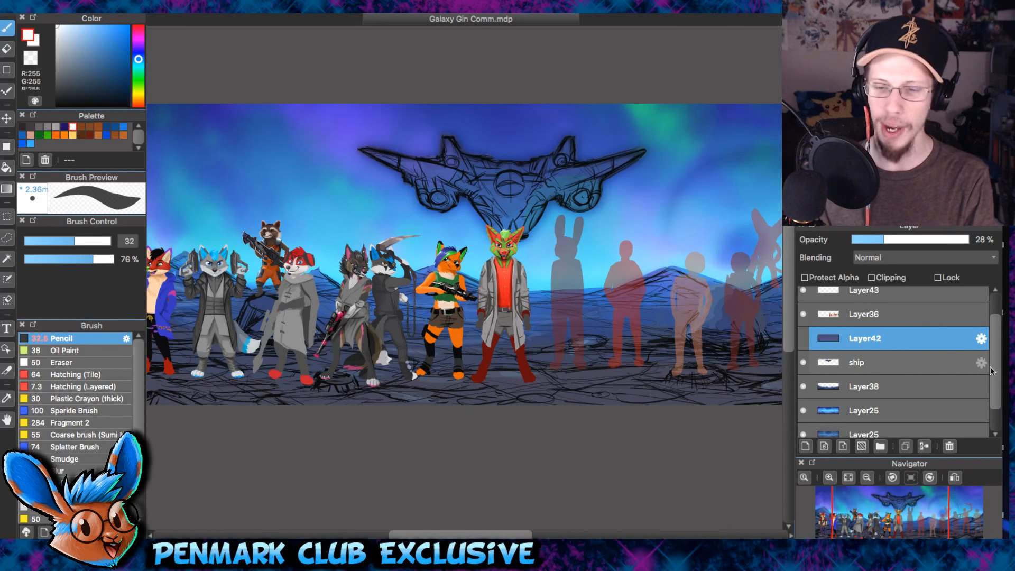
pyautogui.scroll(-1, 959, 369)
pyautogui.click(803, 351)
pyautogui.click(803, 374)
pyautogui.click(803, 398)
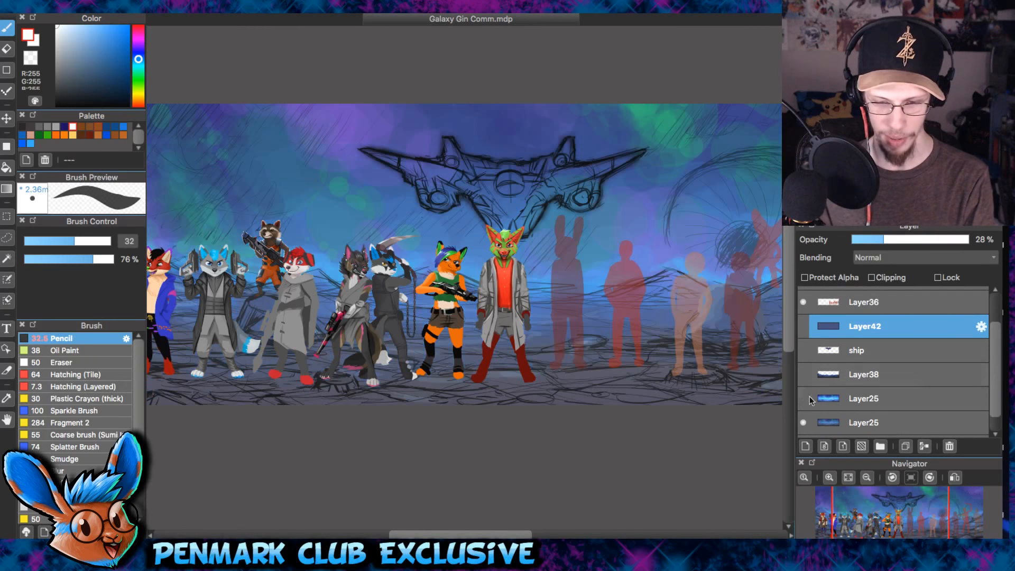
# - Toggle the lower Layer25 off and back on to compare it with the Layer1 sketch beneath
pyautogui.scroll(-1, 993, 378)
pyautogui.click(804, 402)
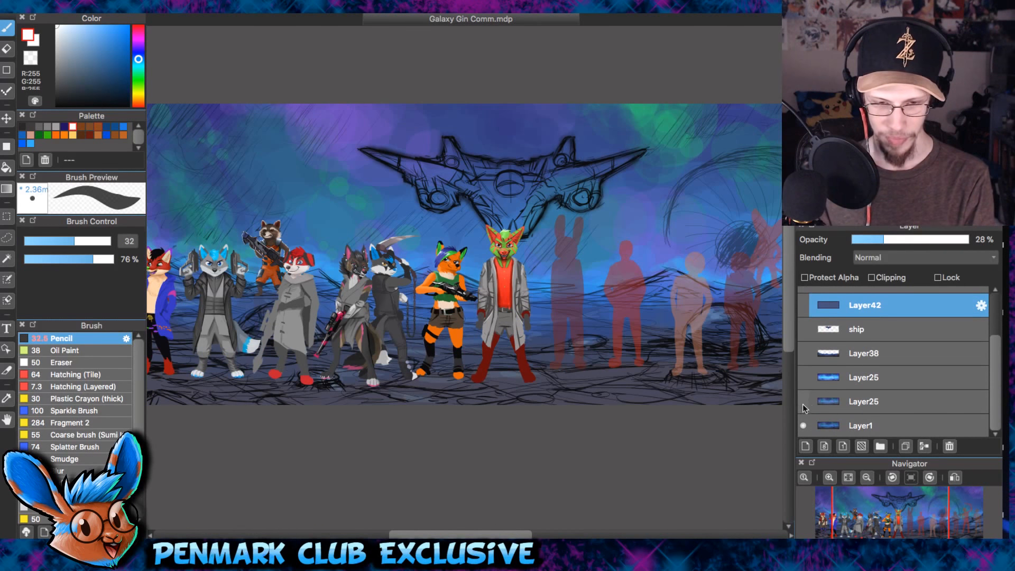
pyautogui.click(803, 405)
pyautogui.click(803, 405)
pyautogui.moveTo(637, 313); pyautogui.dragTo(678, 290)
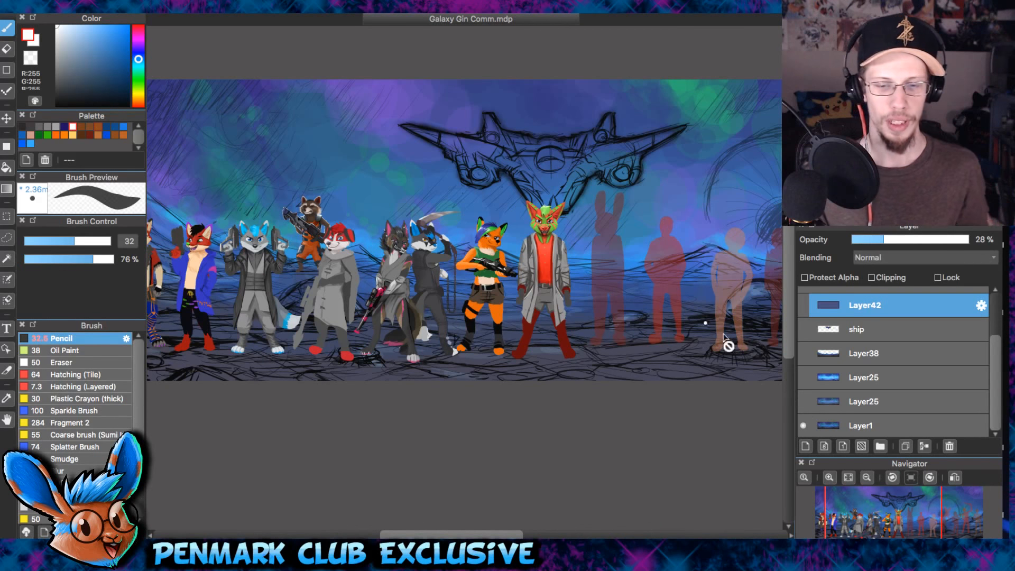
pyautogui.click(804, 403)
# - Examine the rough background behind the whole line-up, closing in on the foxes' feet and the surrounding ground lines
pyautogui.scroll(-3, 628, 272)
pyautogui.moveTo(629, 250); pyautogui.dragTo(512, 273)
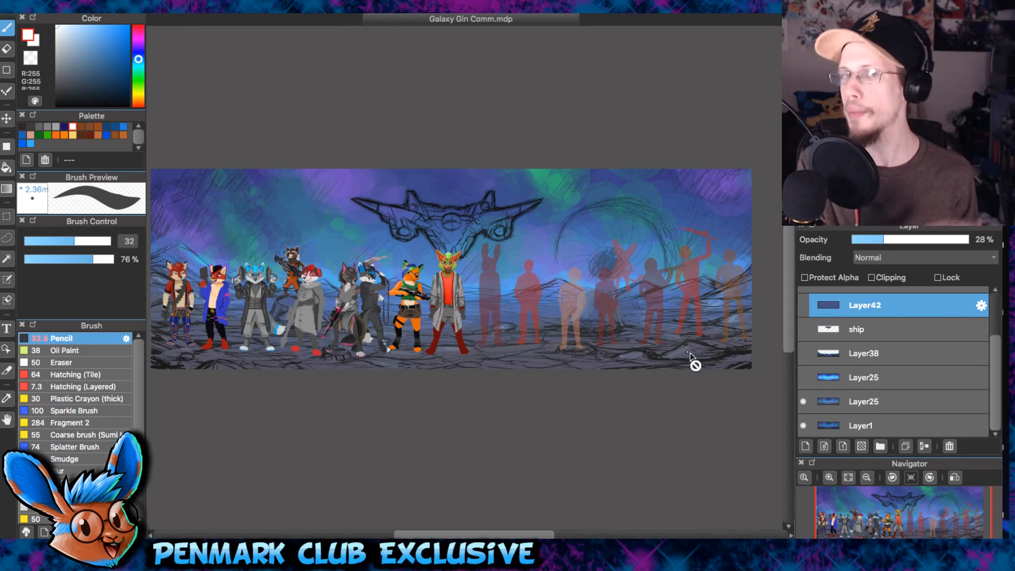
pyautogui.scroll(3, 519, 233)
pyautogui.moveTo(519, 233); pyautogui.dragTo(570, 259)
pyautogui.scroll(1, 454, 278)
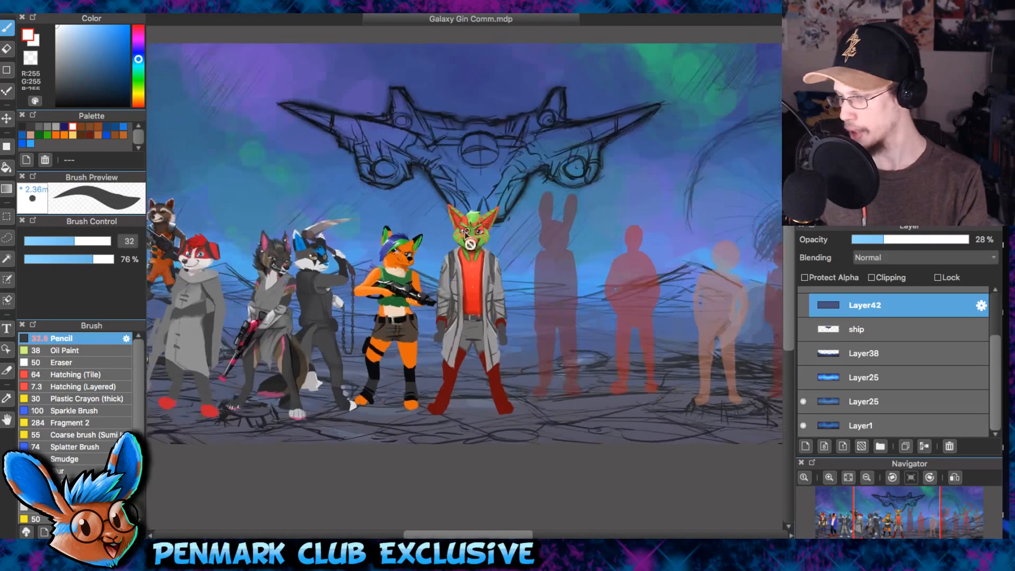
pyautogui.moveTo(331, 288); pyautogui.dragTo(464, 302)
pyautogui.scroll(2, 317, 290)
pyautogui.moveTo(317, 290); pyautogui.dragTo(735, 114)
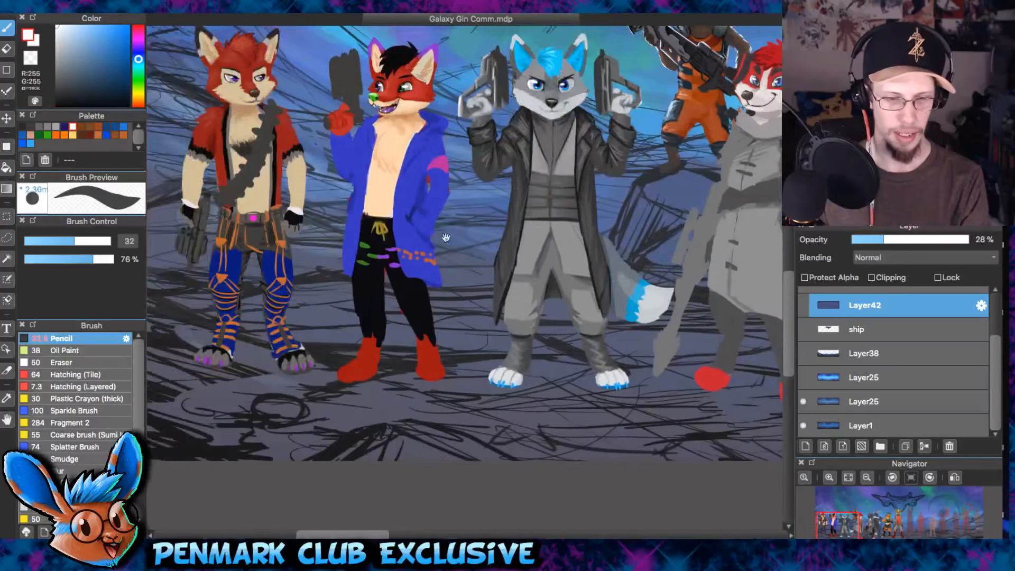
pyautogui.moveTo(455, 249); pyautogui.dragTo(555, 103)
pyautogui.scroll(2, 489, 319)
pyautogui.moveTo(534, 269); pyautogui.dragTo(463, 153)
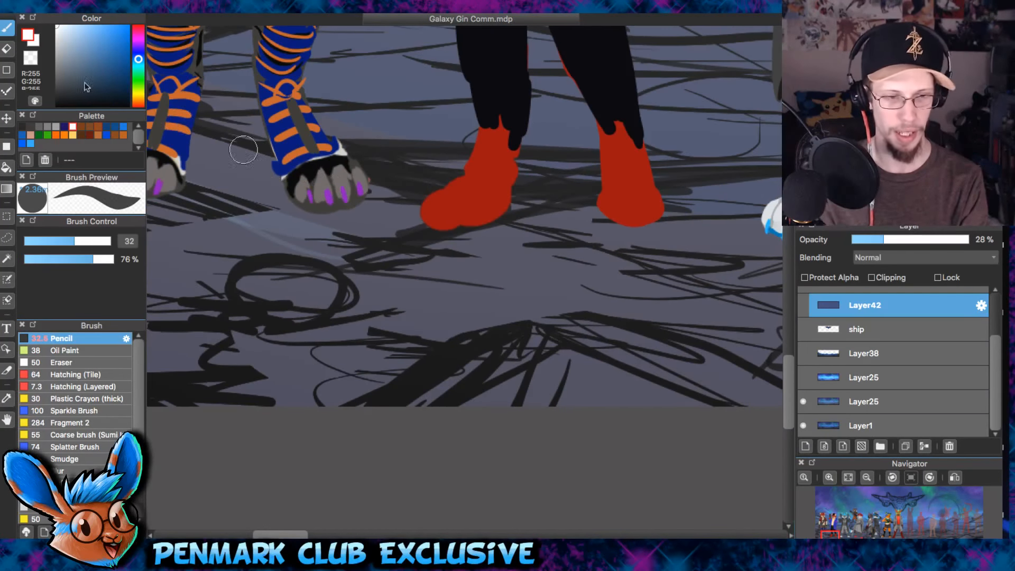
# - Set the brush colour to black and hide the finished characters folder
pyautogui.moveTo(72, 79); pyautogui.dragTo(45, 159)
pyautogui.moveTo(577, 203); pyautogui.dragTo(306, 221)
pyautogui.moveTo(659, 253); pyautogui.dragTo(328, 269)
pyautogui.scroll(-2, 609, 239)
pyautogui.moveTo(688, 238); pyautogui.dragTo(264, 238)
pyautogui.scroll(3, 893, 359)
pyautogui.click(803, 299)
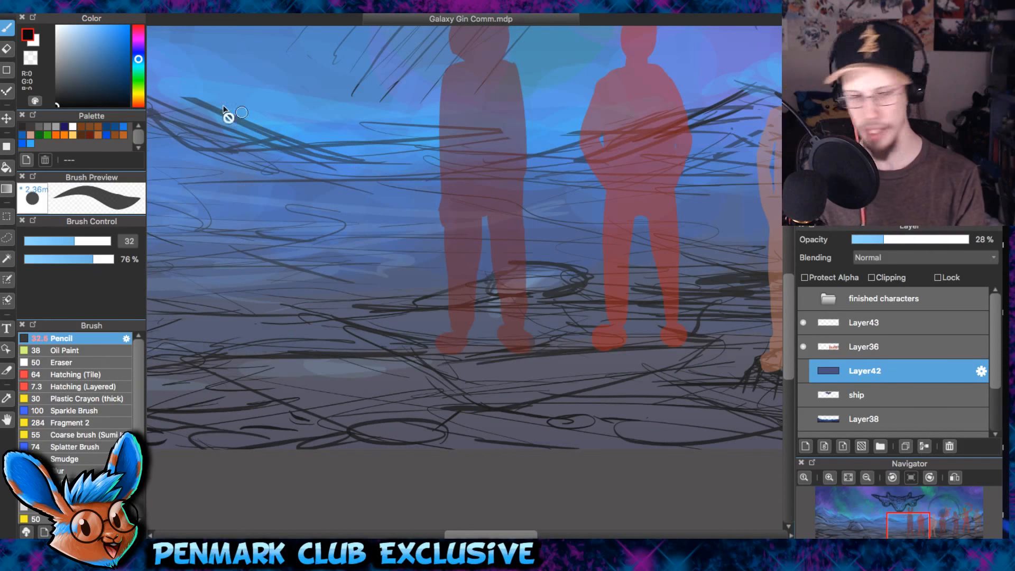
# - Inspect the rough mountains, domed rock and ground lines at the banner's left end
pyautogui.hscroll(10, 664, 265)
pyautogui.moveTo(586, 204); pyautogui.dragTo(736, 227)
pyautogui.moveTo(454, 243); pyautogui.dragTo(754, 222)
pyautogui.moveTo(328, 247); pyautogui.dragTo(740, 264)
pyautogui.moveTo(218, 209)
pyautogui.mouseDown()
pyautogui.moveTo(483, 229)
pyautogui.moveTo(653, 181)
pyautogui.mouseUp()
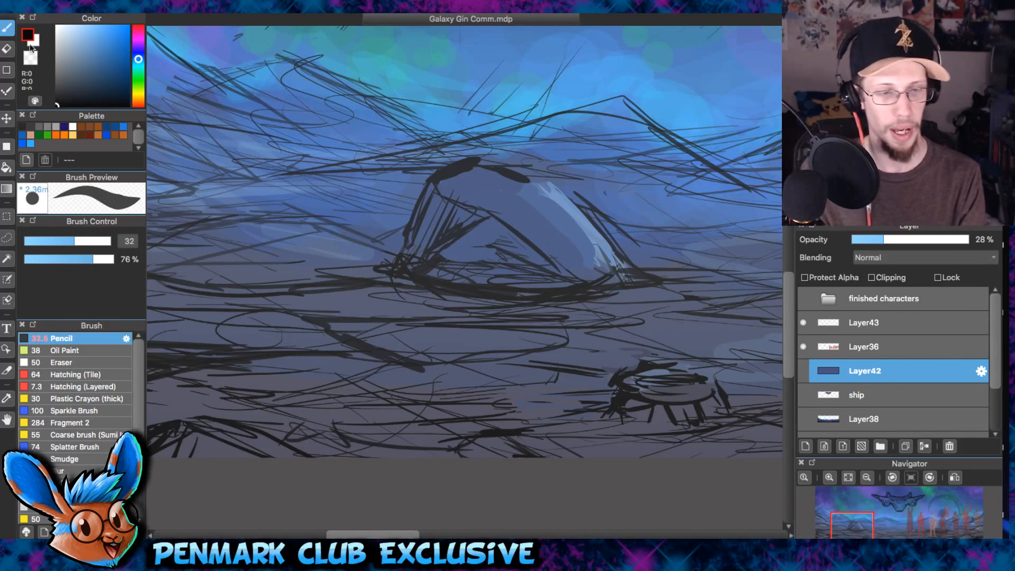
pyautogui.moveTo(255, 126); pyautogui.dragTo(475, 144)
pyautogui.moveTo(312, 118); pyautogui.dragTo(412, 185)
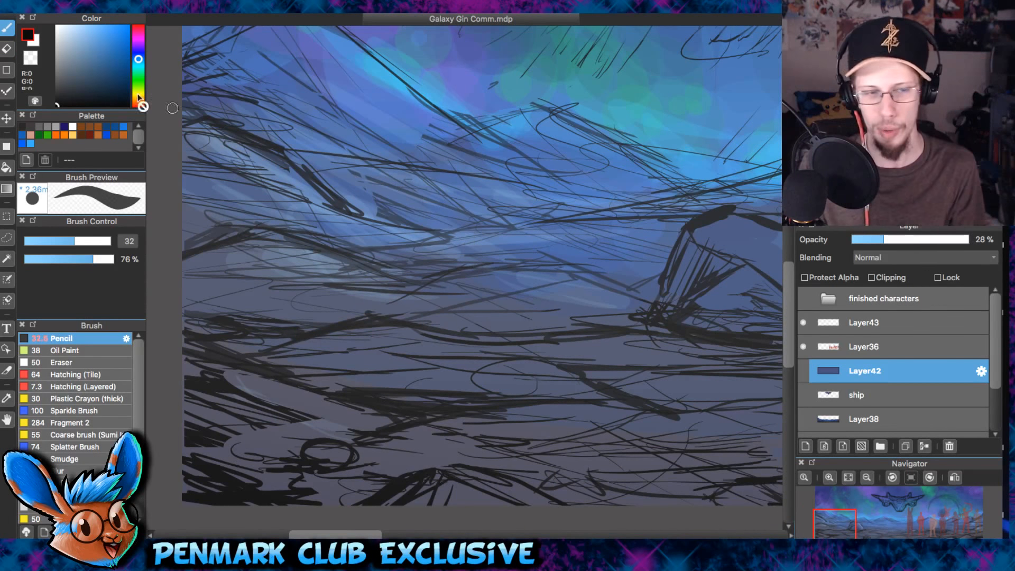
pyautogui.moveTo(483, 237); pyautogui.dragTo(358, 338)
pyautogui.scroll(-3, 435, 245)
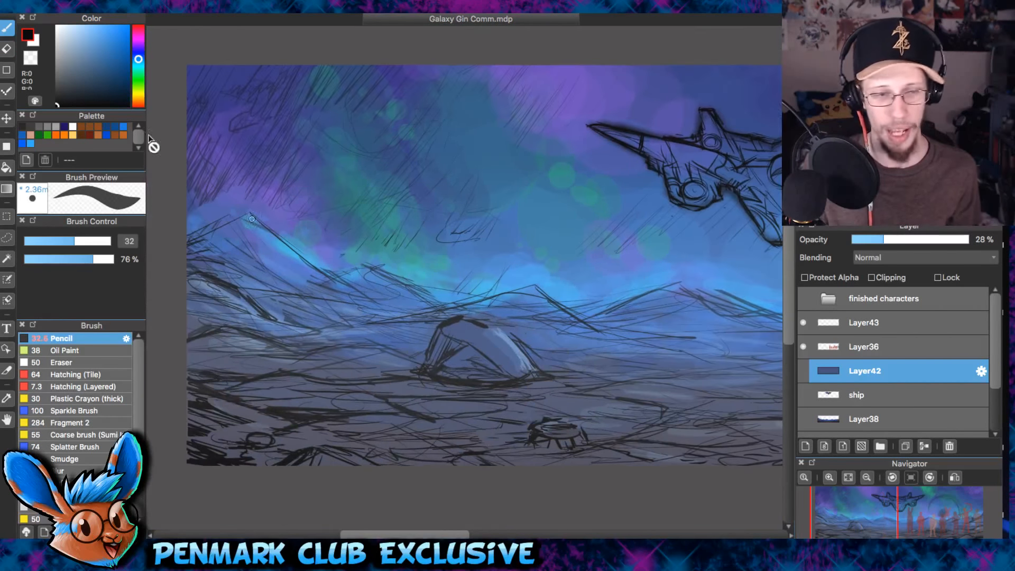
# - Survey the sketch from the ship across the silhouettes and spiral shape to the banner's right end and back
pyautogui.moveTo(621, 233); pyautogui.dragTo(432, 208)
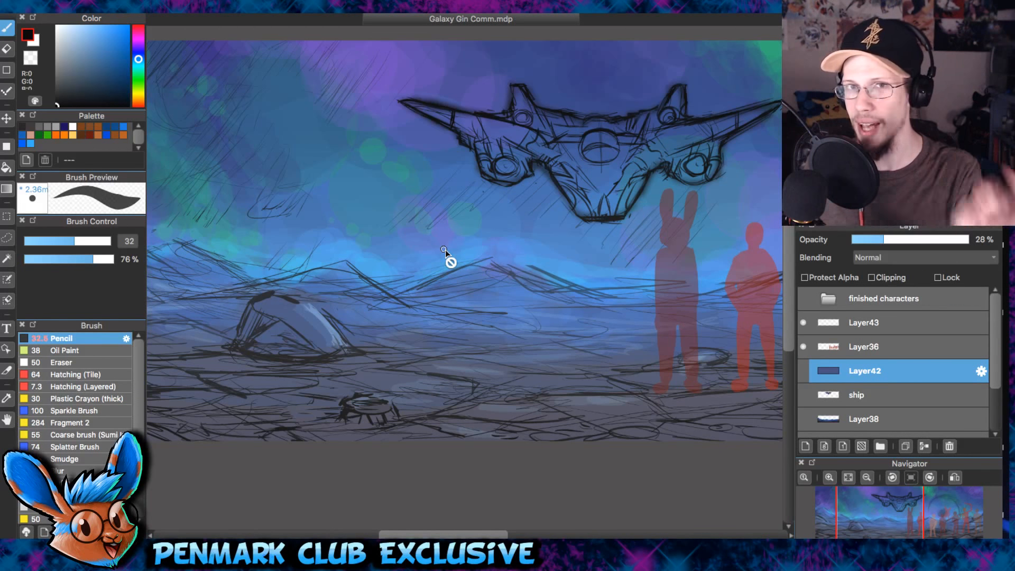
pyautogui.scroll(2, 591, 304)
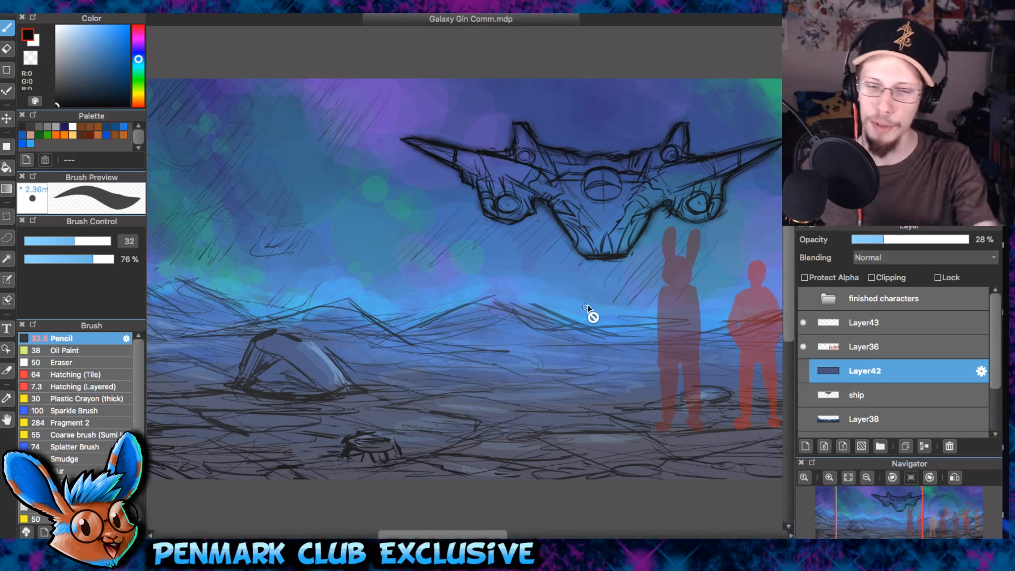
pyautogui.hscroll(10, 588, 304)
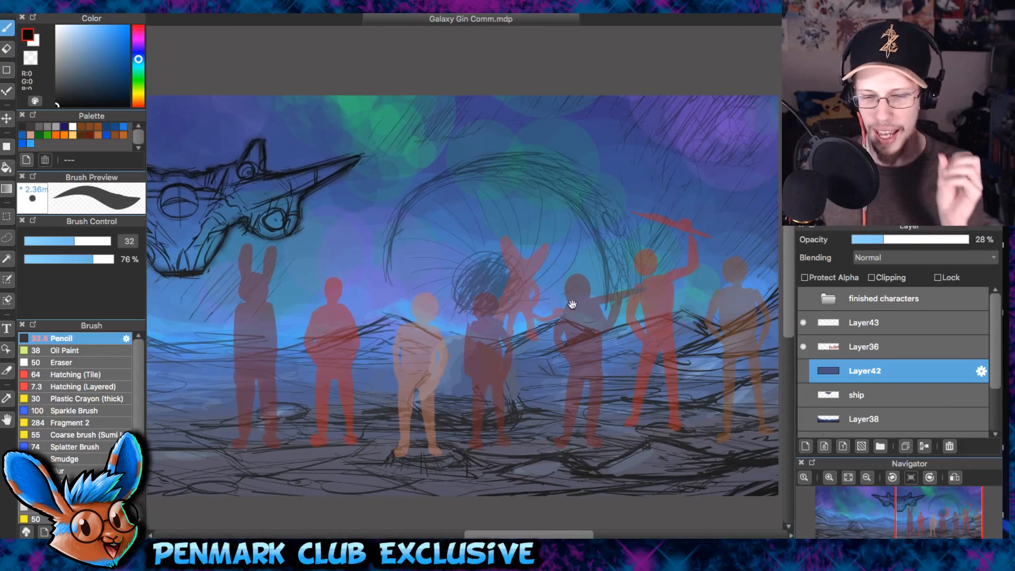
pyautogui.hscroll(2, 529, 299)
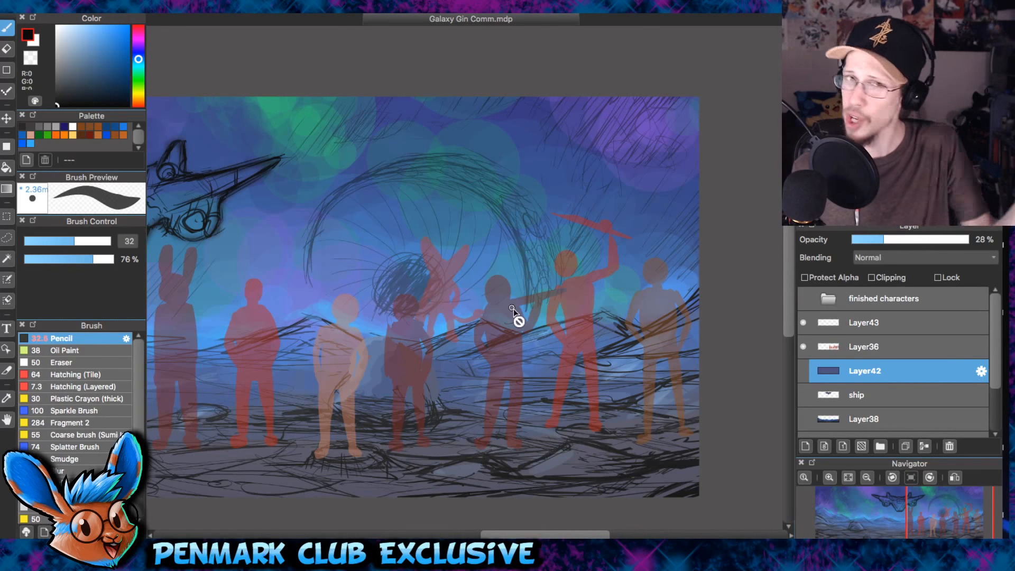
pyautogui.hscroll(-5, 335, 238)
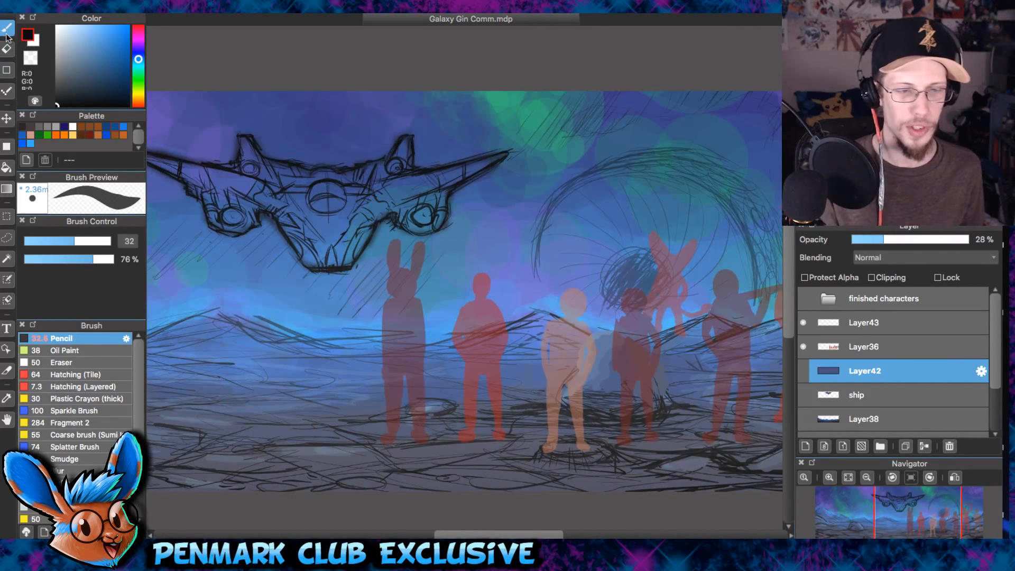
pyautogui.hscroll(-6, 476, 267)
pyautogui.hscroll(-3, 484, 273)
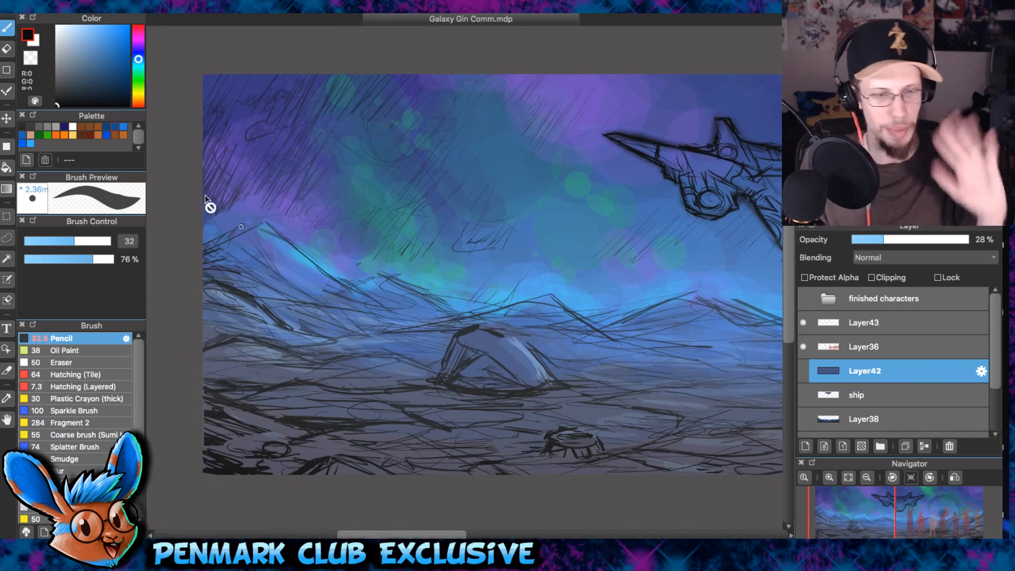
# - Inspect the domed rock's rough outline and highlights up close and in relation to the surrounding landscape
pyautogui.moveTo(471, 276); pyautogui.dragTo(531, 231)
pyautogui.moveTo(648, 240); pyautogui.dragTo(594, 293)
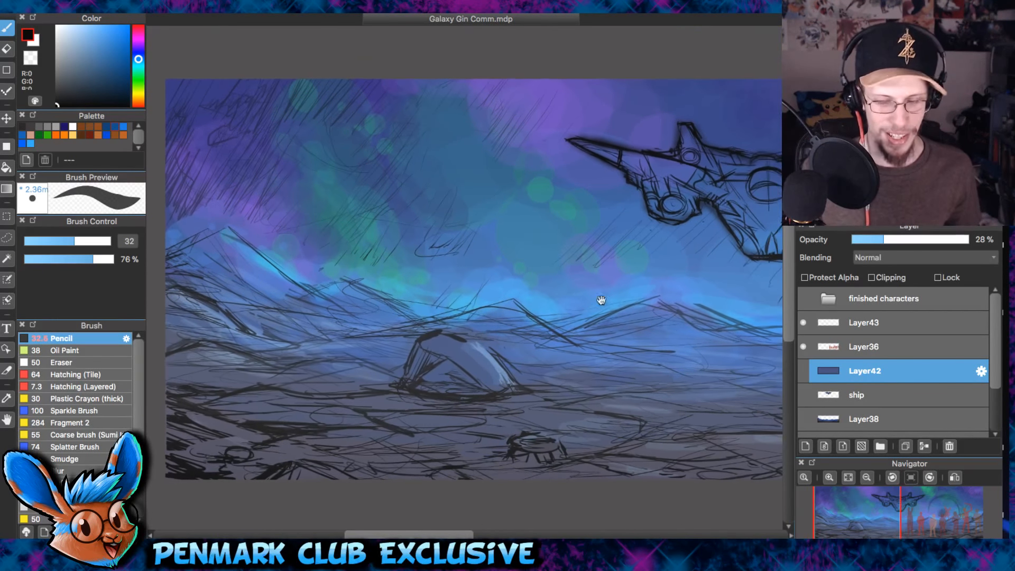
pyautogui.press('super+plus')
pyautogui.moveTo(565, 337); pyautogui.dragTo(634, 226)
pyautogui.moveTo(409, 277); pyautogui.dragTo(588, 268)
pyautogui.moveTo(687, 286); pyautogui.dragTo(475, 296)
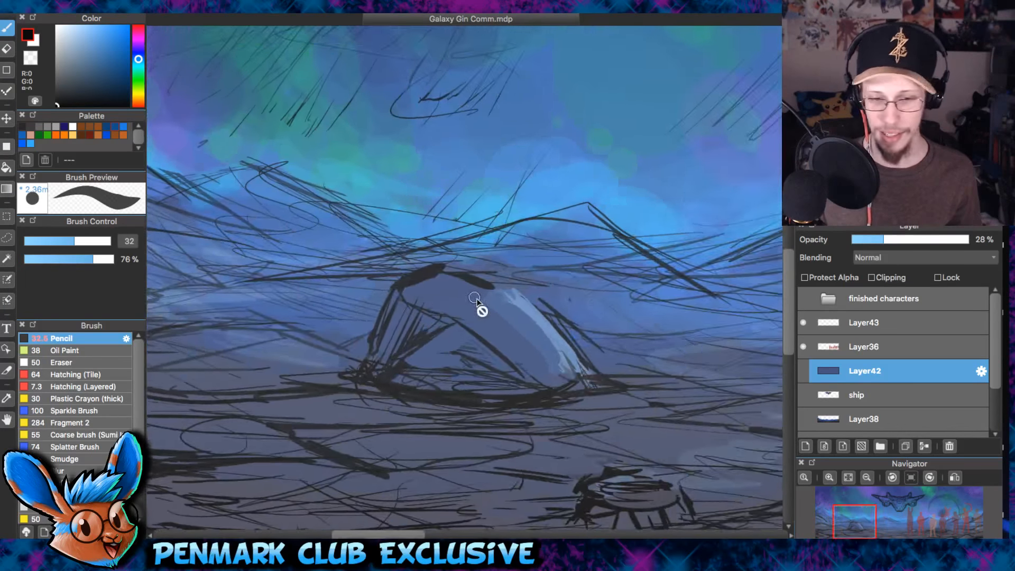
pyautogui.scroll(1, 476, 295)
pyautogui.scroll(-2, 539, 236)
pyautogui.moveTo(539, 274); pyautogui.dragTo(431, 286)
pyautogui.scroll(-2, 430, 285)
pyautogui.moveTo(642, 280); pyautogui.dragTo(465, 315)
pyautogui.moveTo(272, 343); pyautogui.dragTo(634, 335)
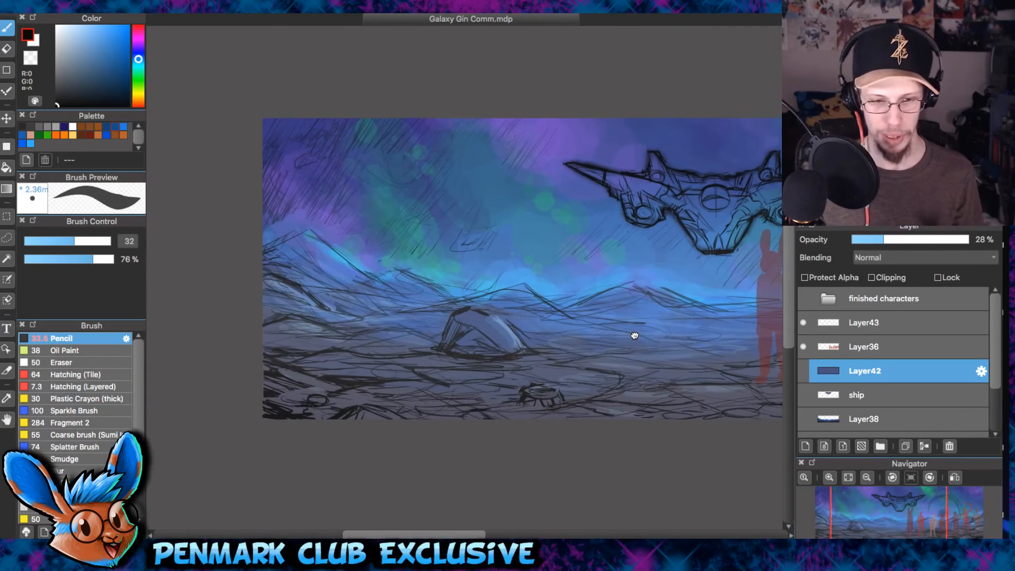
# - Inspect the leftmost mountain's rough outline and highlights up close and in relation to the surrounding landscape
pyautogui.scroll(5, 264, 290)
pyautogui.moveTo(564, 197); pyautogui.dragTo(413, 464)
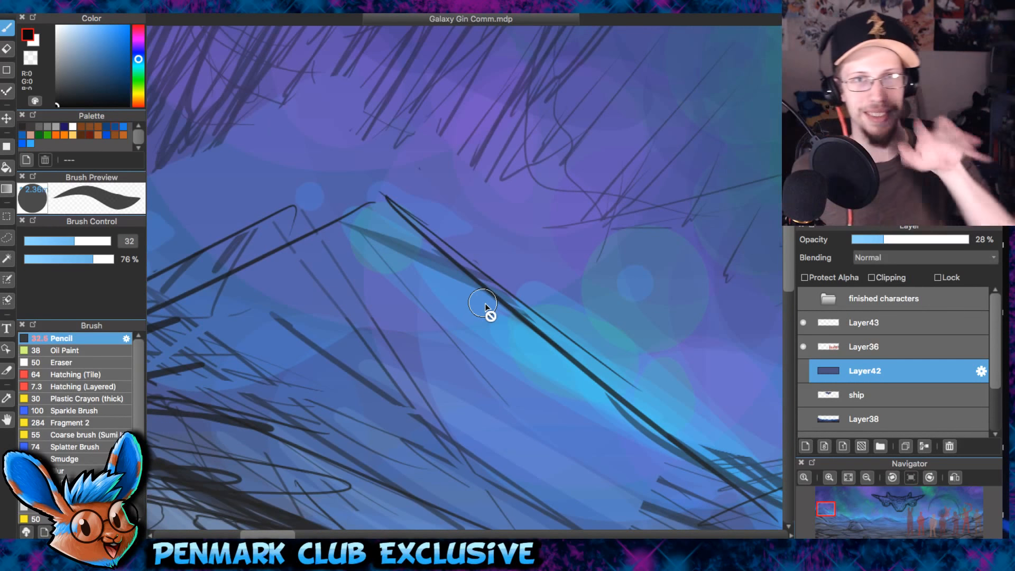
pyautogui.moveTo(435, 211); pyautogui.dragTo(492, 319)
pyautogui.scroll(-4, 493, 319)
pyautogui.moveTo(567, 342); pyautogui.dragTo(561, 212)
pyautogui.scroll(-4, 631, 241)
pyautogui.moveTo(643, 286); pyautogui.dragTo(499, 302)
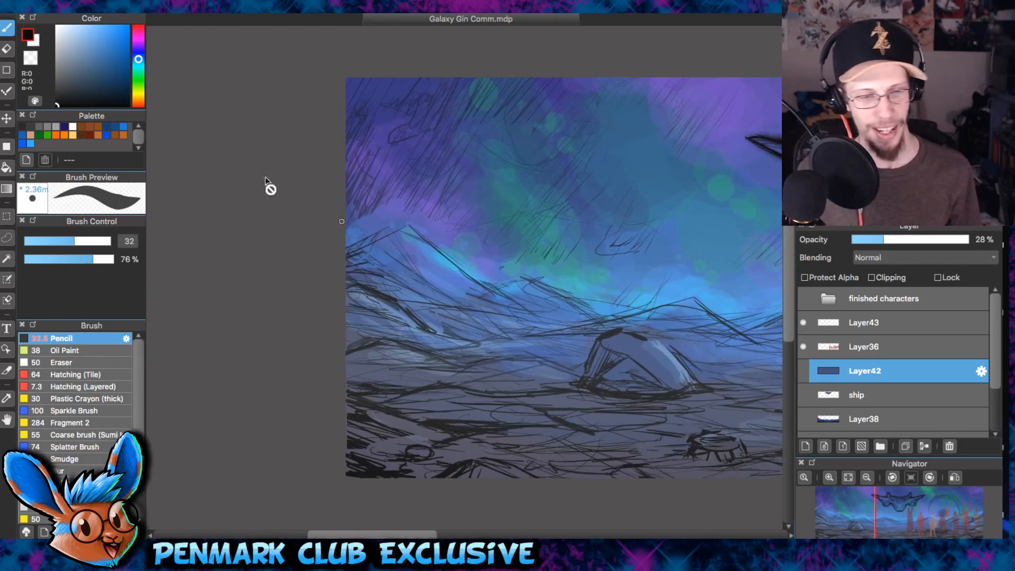
pyautogui.moveTo(524, 180); pyautogui.dragTo(465, 279)
pyautogui.scroll(8, 628, 202)
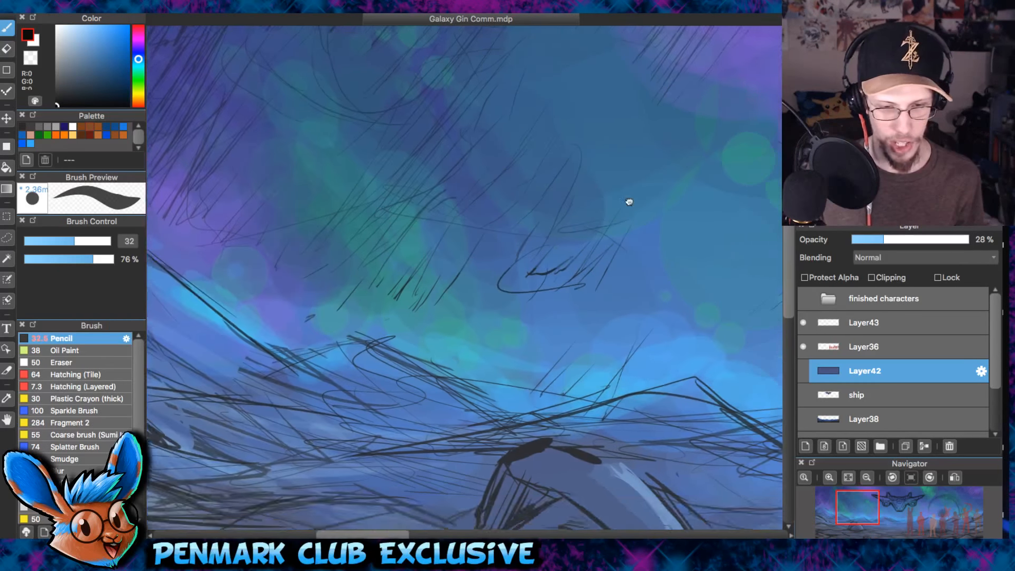
# - Survey the sky colours, the ship and the silhouettes up close and across the whole banner
pyautogui.moveTo(585, 275)
pyautogui.mouseDown()
pyautogui.moveTo(437, 251)
pyautogui.moveTo(270, 267)
pyautogui.mouseUp()
pyautogui.scroll(-8, 476, 264)
pyautogui.moveTo(661, 233); pyautogui.dragTo(328, 269)
pyautogui.scroll(4, 582, 273)
pyautogui.moveTo(497, 214); pyautogui.dragTo(576, 206)
pyautogui.scroll(4, 455, 268)
pyautogui.moveTo(429, 220)
pyautogui.mouseDown()
pyautogui.moveTo(549, 217)
pyautogui.moveTo(589, 274)
pyautogui.mouseUp()
pyautogui.moveTo(438, 239); pyautogui.dragTo(543, 218)
pyautogui.scroll(1, 518, 172)
pyautogui.scroll(-4, 513, 163)
pyautogui.scroll(-8, 512, 163)
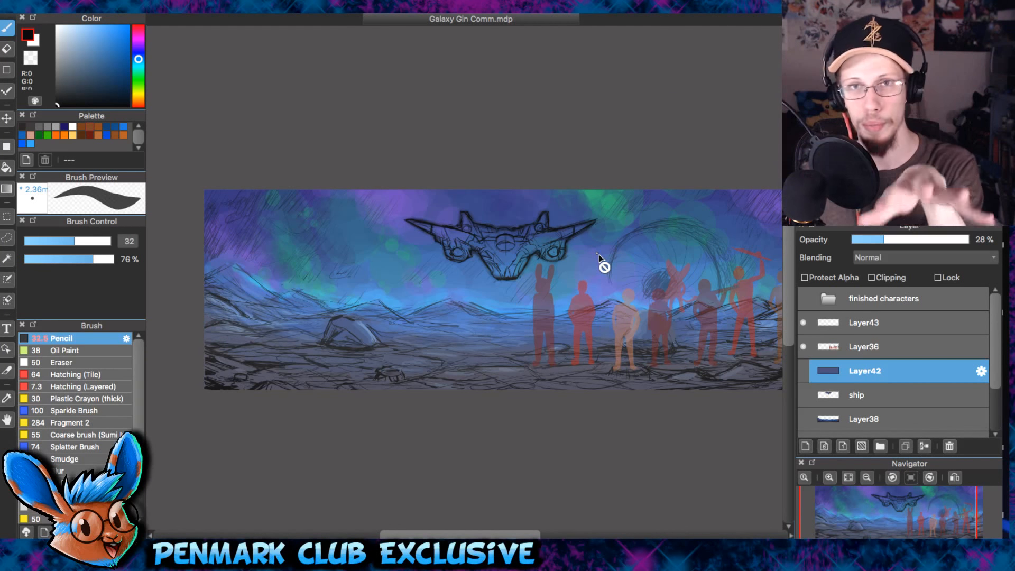
# - Select and show Layer38, and hide the lower Layer25 and Layer1 to isolate the painted ground and mountains
pyautogui.click(803, 346)
pyautogui.scroll(-3, 995, 343)
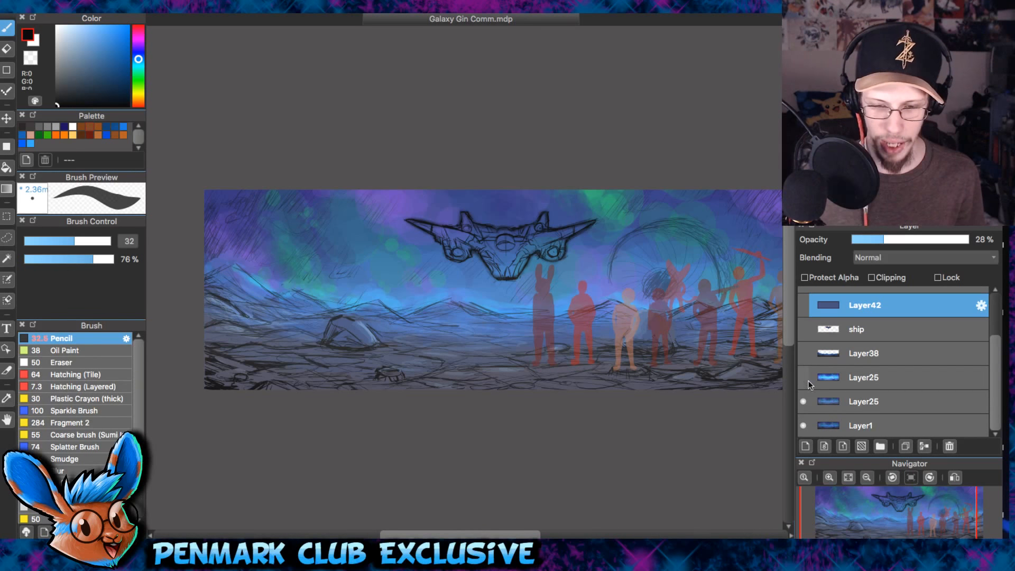
pyautogui.click(804, 355)
pyautogui.click(803, 353)
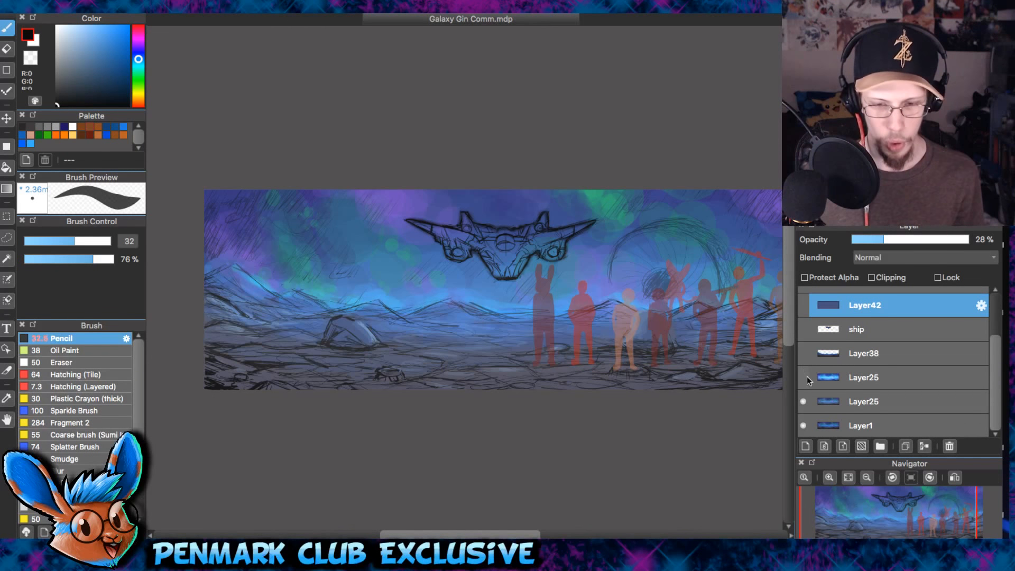
pyautogui.click(825, 361)
pyautogui.click(803, 401)
pyautogui.click(804, 400)
pyautogui.click(803, 402)
pyautogui.click(804, 354)
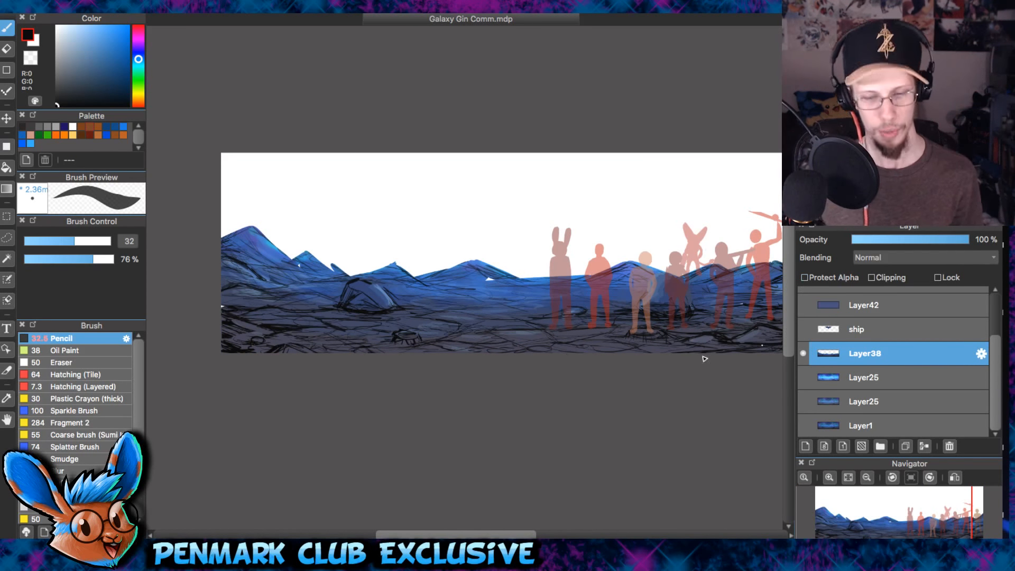
# - Fill the white gap on the slope of the broad mountain before the rabbit-eared silhouette with a sampled blue
pyautogui.scroll(3, 476, 342)
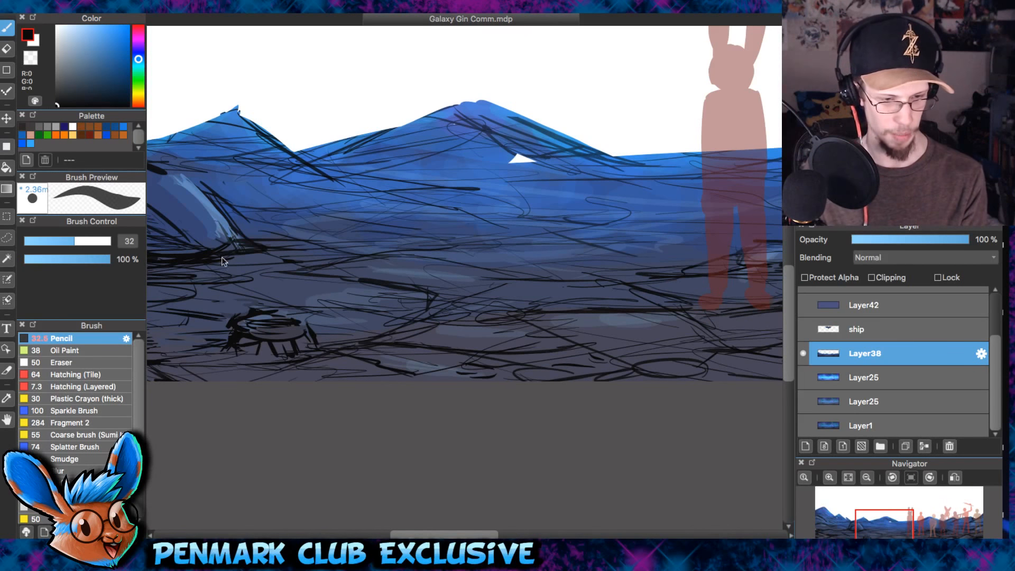
pyautogui.scroll(2, 450, 209)
pyautogui.moveTo(590, 108)
pyautogui.mouseDown()
pyautogui.moveTo(457, 203)
pyautogui.moveTo(443, 195)
pyautogui.mouseUp()
pyautogui.keyDown('alt'); pyautogui.click(420, 200); pyautogui.keyUp('alt')
pyautogui.keyDown('alt'); pyautogui.click(345, 154); pyautogui.keyUp('alt')
pyautogui.moveTo(329, 136); pyautogui.dragTo(352, 145)
# - Fill the white notch beside the small peak above the domed rock and the triangular gap in the neighbouring mountain with sampled blue
pyautogui.moveTo(486, 211); pyautogui.dragTo(593, 156)
pyautogui.moveTo(311, 245); pyautogui.dragTo(608, 203)
pyautogui.moveTo(301, 217); pyautogui.dragTo(682, 195)
pyautogui.moveTo(396, 220); pyautogui.dragTo(490, 376)
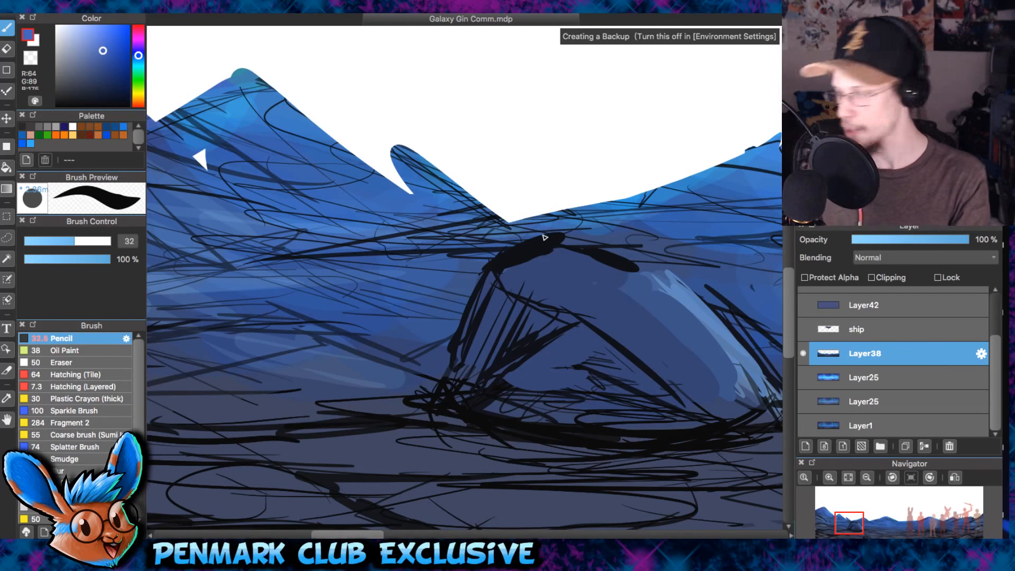
pyautogui.keyDown('alt'); pyautogui.click(405, 169); pyautogui.keyUp('alt')
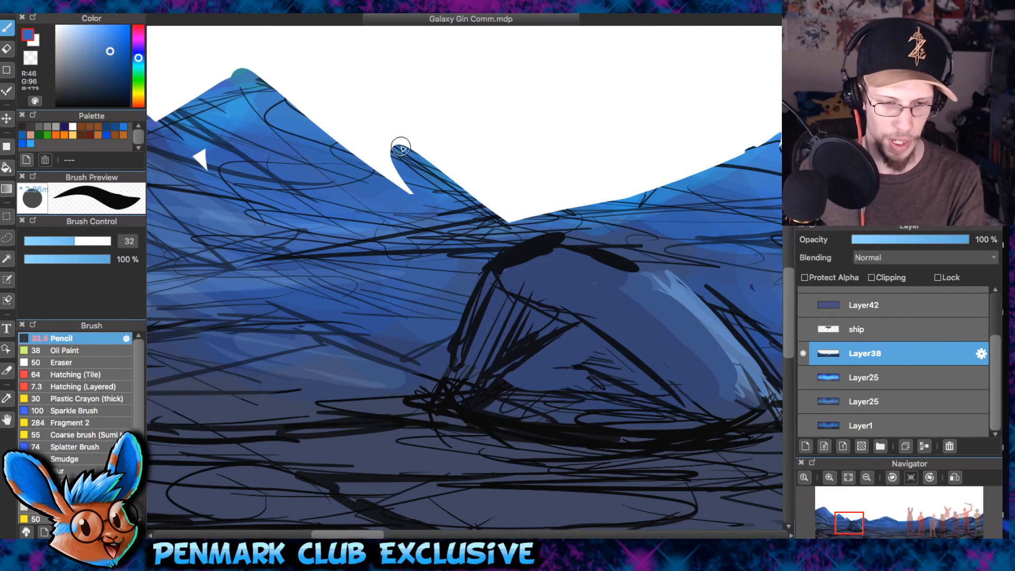
pyautogui.moveTo(401, 146)
pyautogui.mouseDown()
pyautogui.moveTo(361, 180)
pyautogui.moveTo(426, 199)
pyautogui.mouseUp()
pyautogui.moveTo(234, 150)
pyautogui.mouseDown()
pyautogui.moveTo(290, 203)
pyautogui.moveTo(273, 224)
pyautogui.moveTo(319, 197)
pyautogui.mouseUp()
pyautogui.keyDown('alt'); pyautogui.click(288, 204); pyautogui.keyUp('alt')
# - Sample the dark blue-grey of the ground and touch up the landscape's edge at the banner's left end
pyautogui.scroll(-2, 465, 191)
pyautogui.moveTo(628, 246); pyautogui.dragTo(444, 243)
pyautogui.scroll(-3, 443, 242)
pyautogui.moveTo(505, 277); pyautogui.dragTo(552, 303)
pyautogui.scroll(3, 341, 279)
pyautogui.keyDown('alt'); pyautogui.click(336, 291); pyautogui.keyUp('alt')
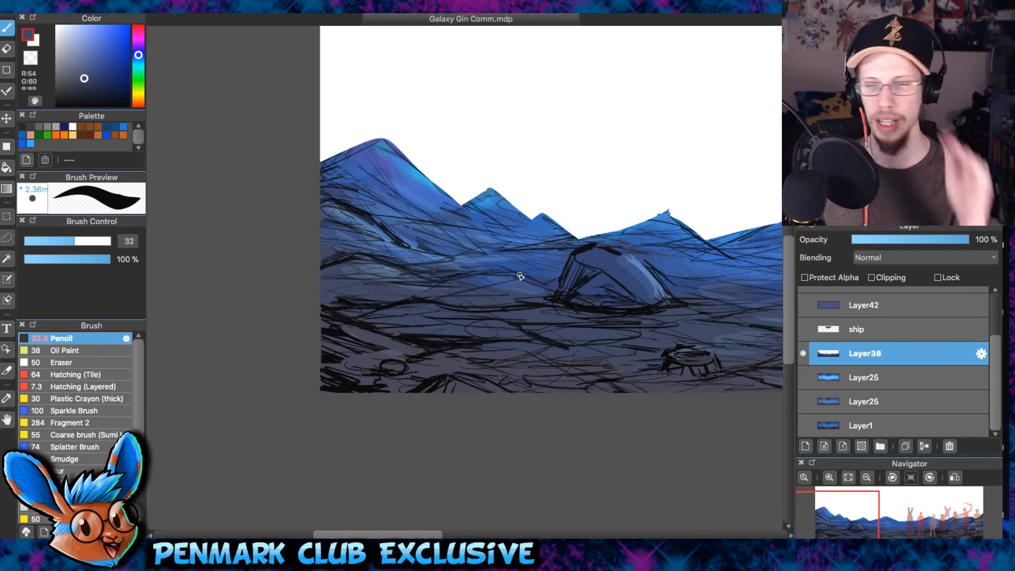
# - Inspect the ground lines, stump-like rock and craters from the domed rock to the silhouettes' feet
pyautogui.scroll(3, 548, 334)
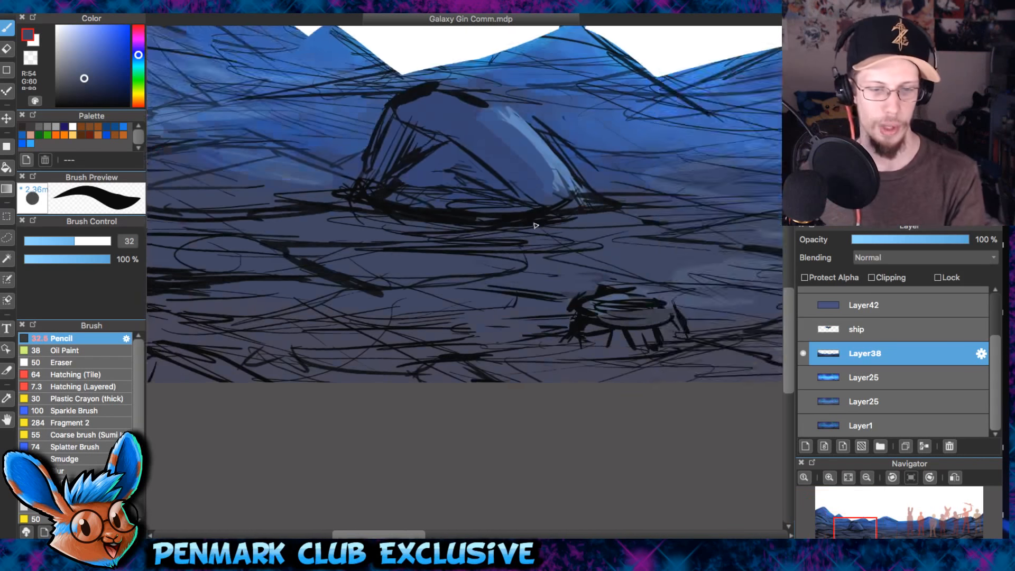
pyautogui.moveTo(657, 307); pyautogui.dragTo(349, 314)
pyautogui.moveTo(644, 320); pyautogui.dragTo(307, 313)
pyautogui.moveTo(550, 340); pyautogui.dragTo(333, 335)
pyautogui.moveTo(584, 296); pyautogui.dragTo(344, 351)
pyautogui.moveTo(520, 312); pyautogui.dragTo(489, 333)
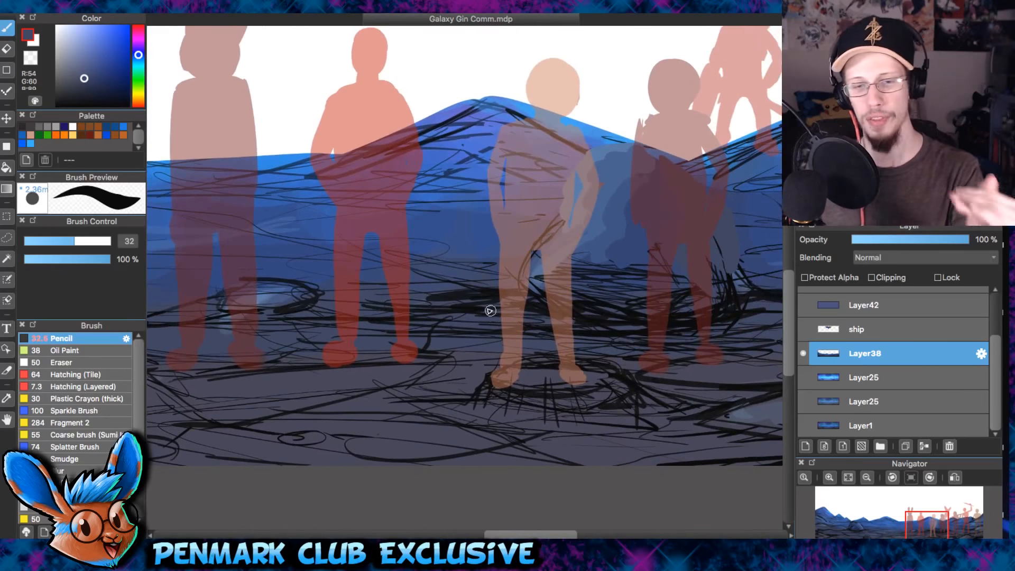
pyautogui.moveTo(550, 276); pyautogui.dragTo(550, 340)
pyautogui.scroll(3, 552, 340)
pyautogui.moveTo(596, 291); pyautogui.dragTo(591, 158)
pyautogui.moveTo(474, 424); pyautogui.dragTo(599, 209)
pyautogui.scroll(-3, 598, 210)
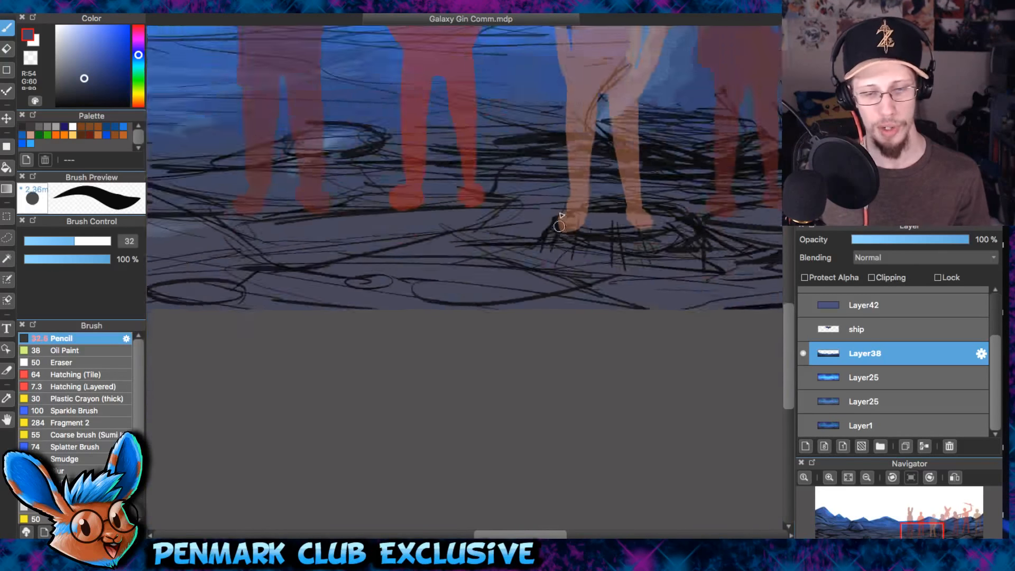
pyautogui.moveTo(541, 297); pyautogui.dragTo(541, 331)
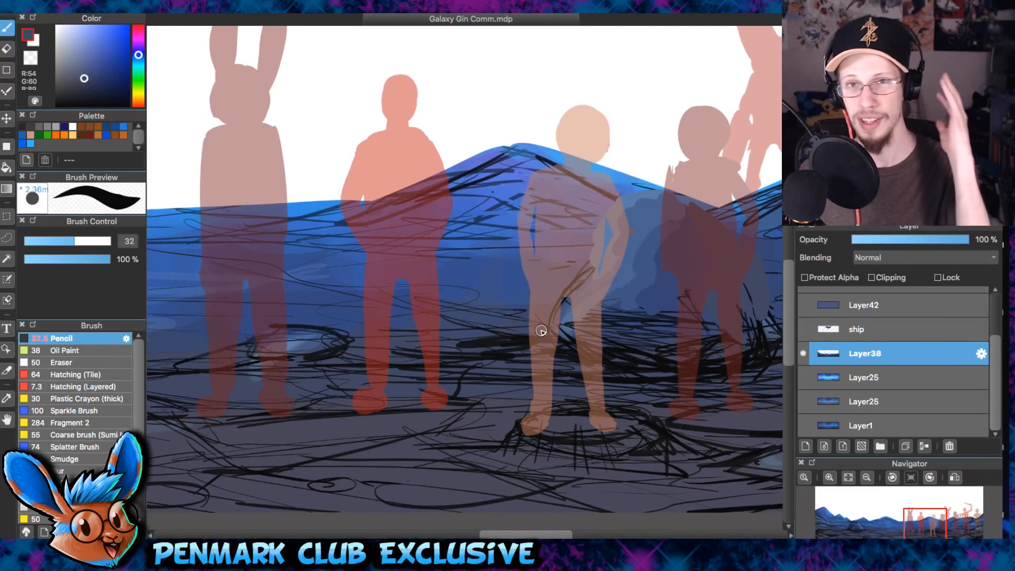
pyautogui.hscroll(-3, 466, 316)
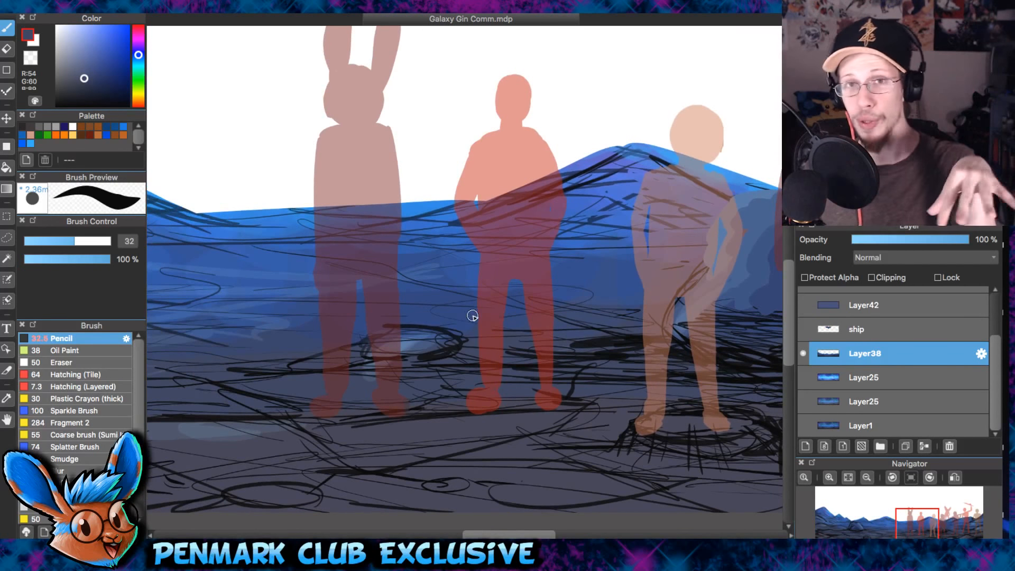
pyautogui.scroll(-3, 435, 302)
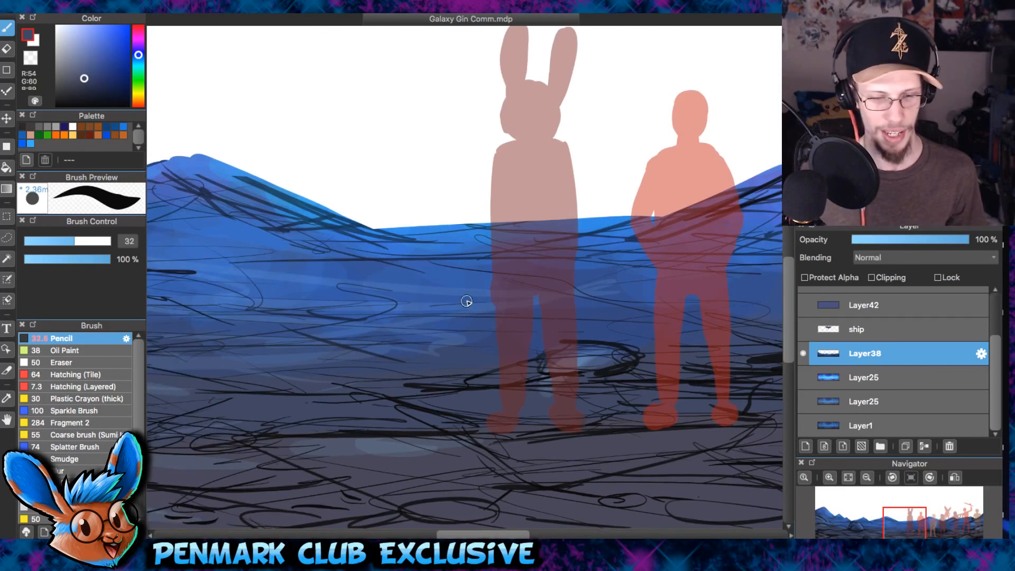
# - Check the painted edges and ridge lines of the leftmost mountain up close
pyautogui.moveTo(410, 331); pyautogui.dragTo(687, 340)
pyautogui.moveTo(497, 324); pyautogui.dragTo(733, 345)
pyautogui.scroll(5, 479, 334)
pyautogui.moveTo(404, 211); pyautogui.dragTo(772, 355)
pyautogui.moveTo(268, 98); pyautogui.dragTo(555, 214)
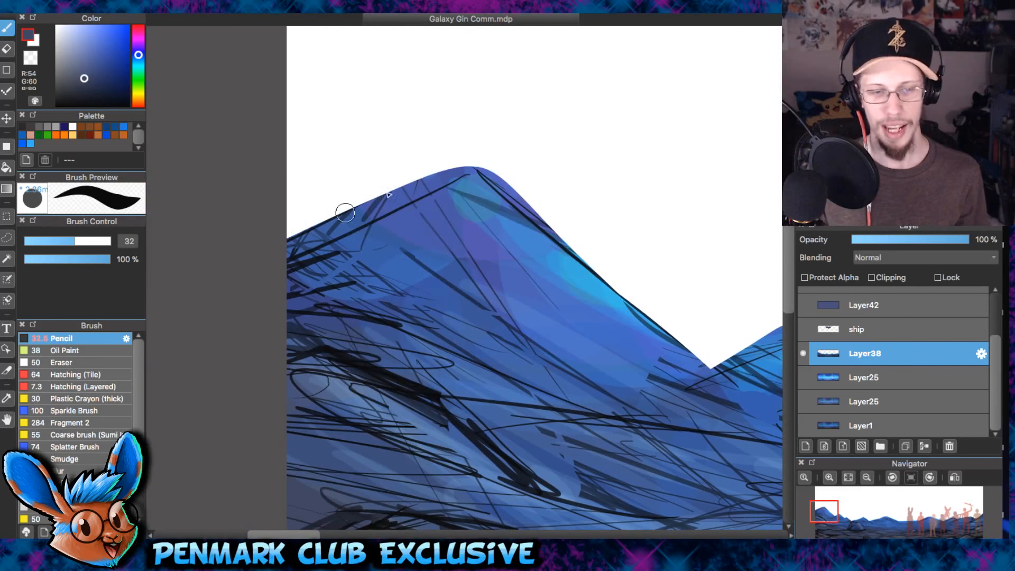
pyautogui.moveTo(696, 363); pyautogui.dragTo(564, 367)
pyautogui.moveTo(534, 301); pyautogui.dragTo(265, 278)
# - Fill the white gap between the legs of the long-weapon and raised-arm silhouettes with a sampled dark blue
pyautogui.scroll(-2, 571, 270)
pyautogui.moveTo(761, 311); pyautogui.dragTo(450, 304)
pyautogui.moveTo(645, 314); pyautogui.dragTo(328, 275)
pyautogui.moveTo(687, 327); pyautogui.dragTo(395, 304)
pyautogui.moveTo(771, 308); pyautogui.dragTo(476, 286)
pyautogui.moveTo(743, 284)
pyautogui.mouseDown()
pyautogui.moveTo(571, 294)
pyautogui.moveTo(365, 330)
pyautogui.mouseUp()
pyautogui.moveTo(722, 347); pyautogui.dragTo(547, 338)
pyautogui.moveTo(386, 443); pyautogui.dragTo(522, 364)
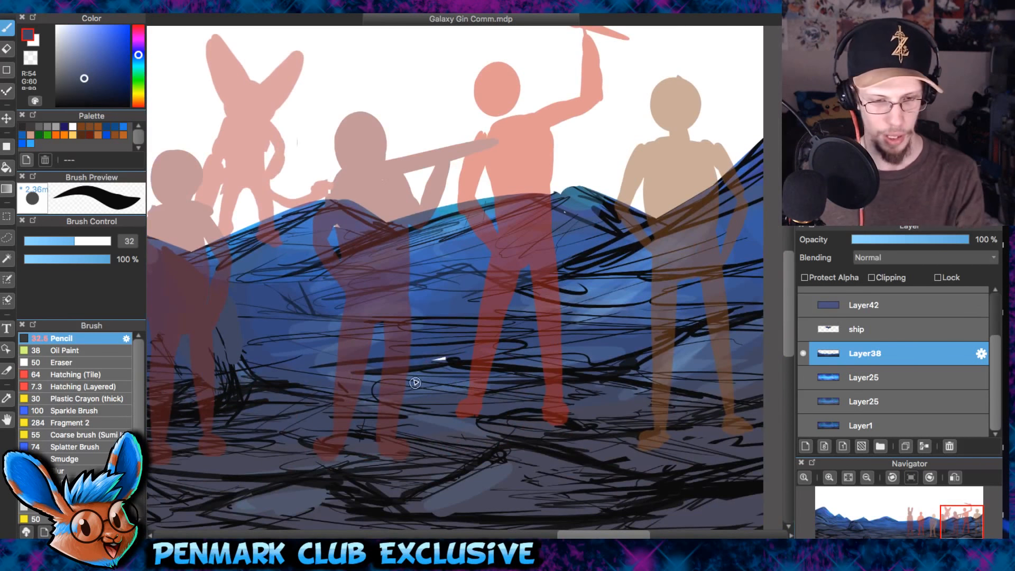
pyautogui.keyDown('alt'); pyautogui.click(429, 348); pyautogui.keyUp('alt')
pyautogui.keyDown('alt'); pyautogui.click(446, 359); pyautogui.keyUp('alt')
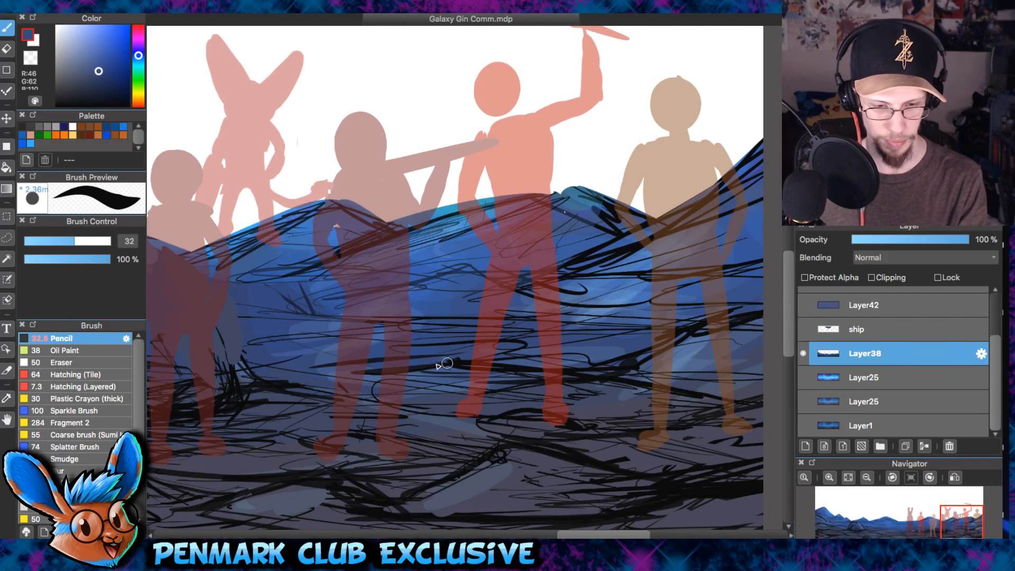
# - Sample the mountain's blue and fill the small gap below the peak behind the silhouette holding the long weapon
pyautogui.scroll(3, 454, 369)
pyautogui.moveTo(402, 311); pyautogui.dragTo(569, 251)
pyautogui.scroll(-2, 574, 253)
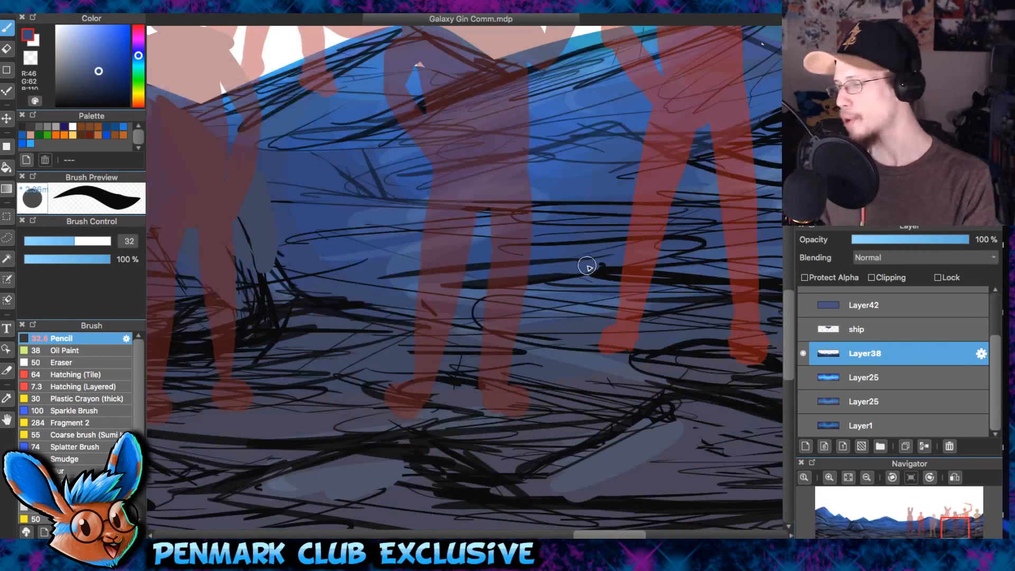
pyautogui.moveTo(374, 319); pyautogui.dragTo(590, 272)
pyautogui.moveTo(666, 200); pyautogui.dragTo(254, 317)
pyautogui.moveTo(253, 201); pyautogui.dragTo(471, 240)
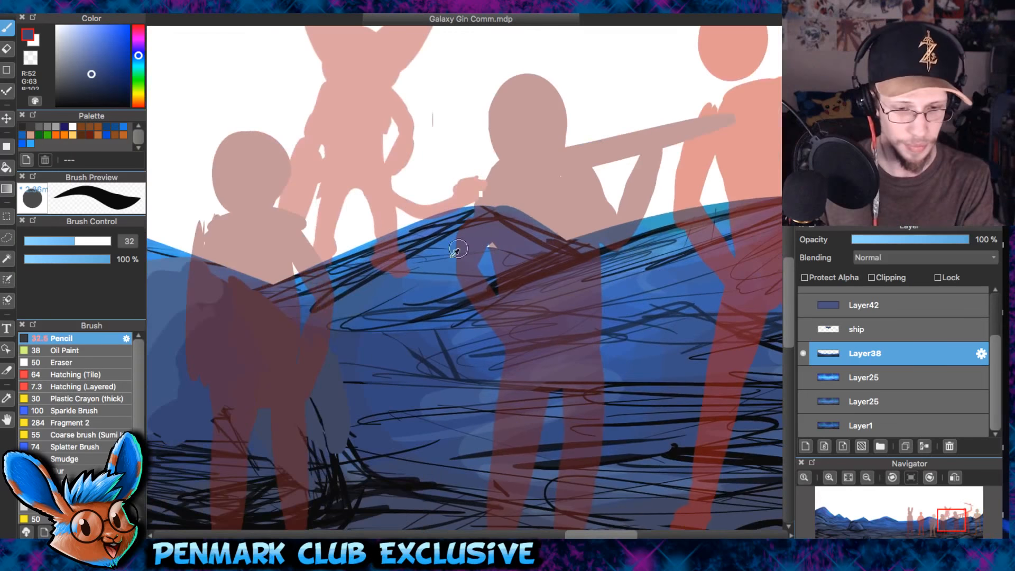
pyautogui.keyDown('alt'); pyautogui.click(448, 266); pyautogui.keyUp('alt')
pyautogui.scroll(-1, 545, 226)
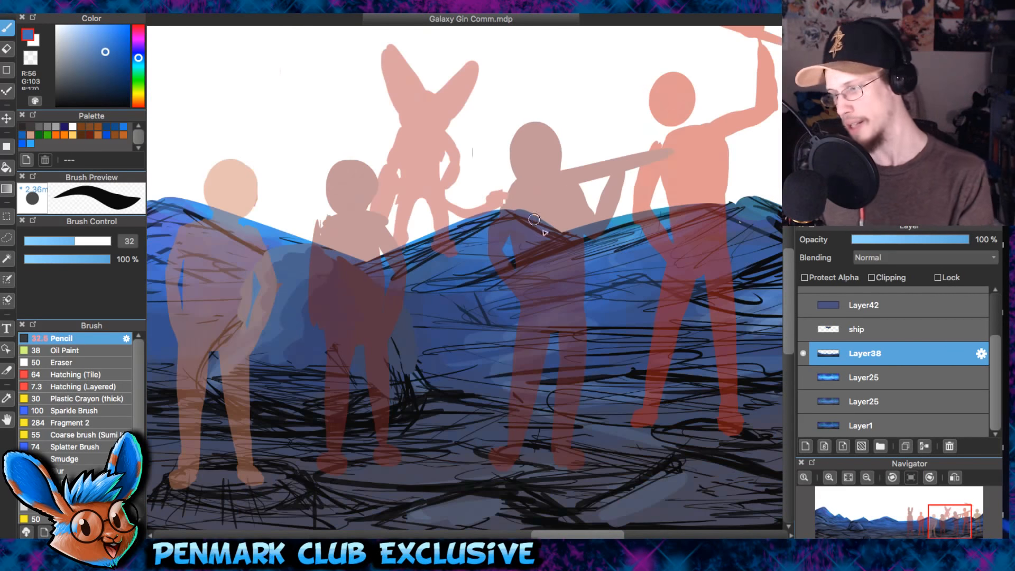
# - Smooth the jagged tip of the mountain peak just behind the domed rock with the sampled blue
pyautogui.moveTo(279, 229); pyautogui.dragTo(378, 240)
pyautogui.moveTo(183, 192); pyautogui.dragTo(356, 220)
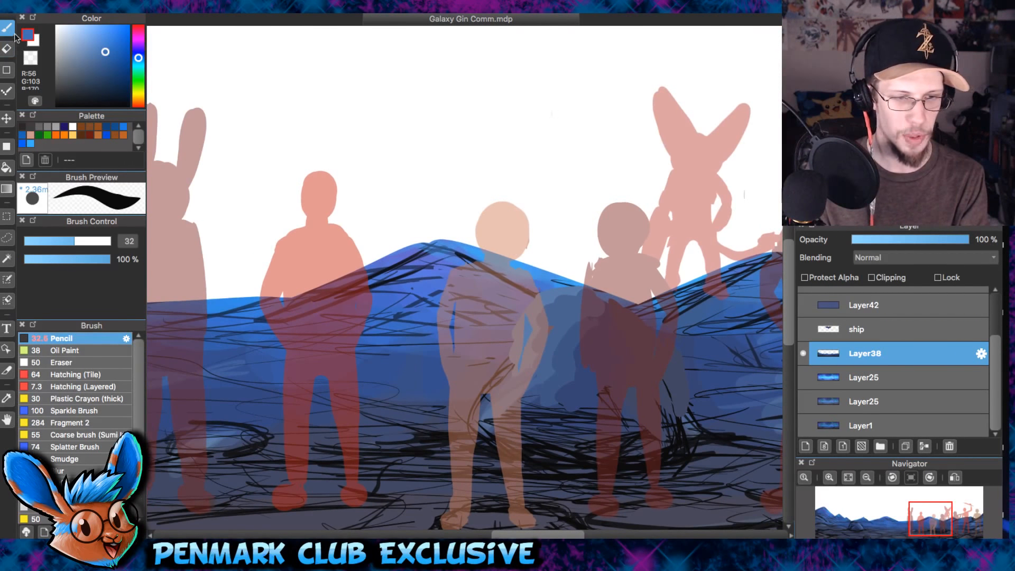
pyautogui.scroll(-2, 574, 294)
pyautogui.moveTo(211, 254); pyautogui.dragTo(597, 237)
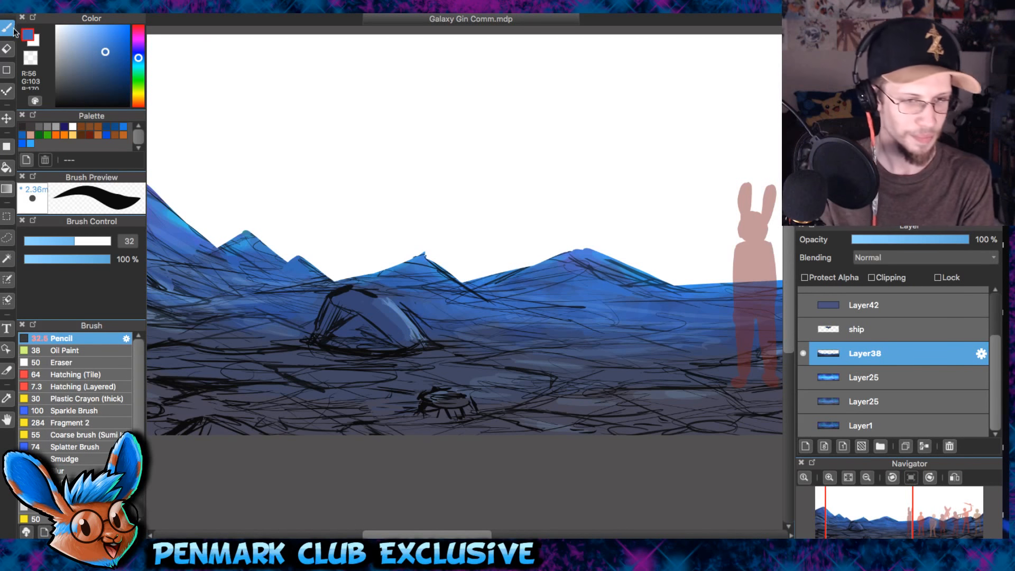
pyautogui.moveTo(478, 236); pyautogui.dragTo(367, 241)
pyautogui.scroll(2, 362, 241)
pyautogui.moveTo(253, 273); pyautogui.dragTo(272, 275)
pyautogui.scroll(-2, 255, 261)
# - Survey the patched mountain and ground layer from the banner's left end to the silhouettes and back
pyautogui.moveTo(468, 317); pyautogui.dragTo(700, 279)
pyautogui.moveTo(427, 260); pyautogui.dragTo(596, 285)
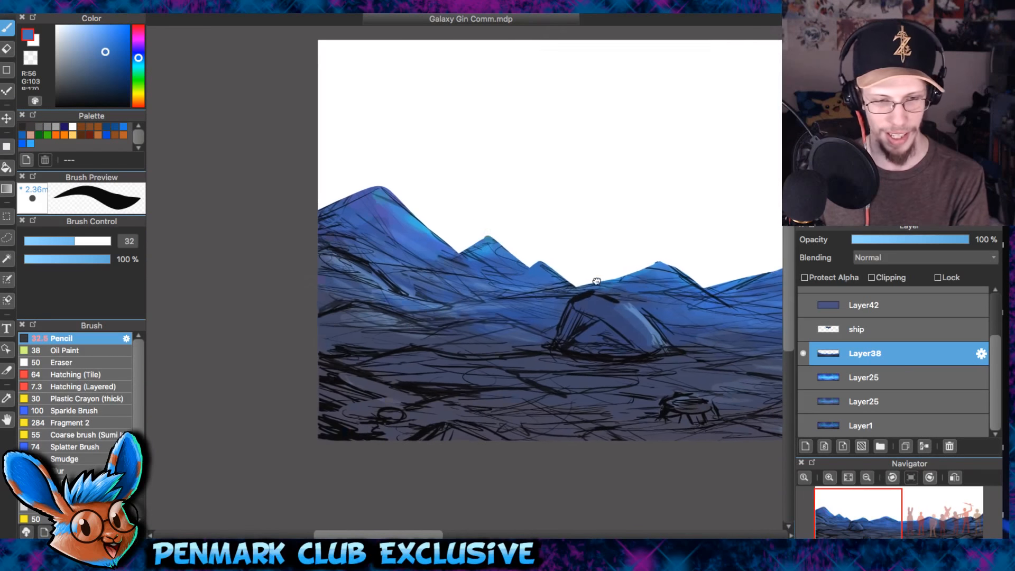
pyautogui.moveTo(761, 292); pyautogui.dragTo(608, 310)
pyautogui.hscroll(15, 609, 311)
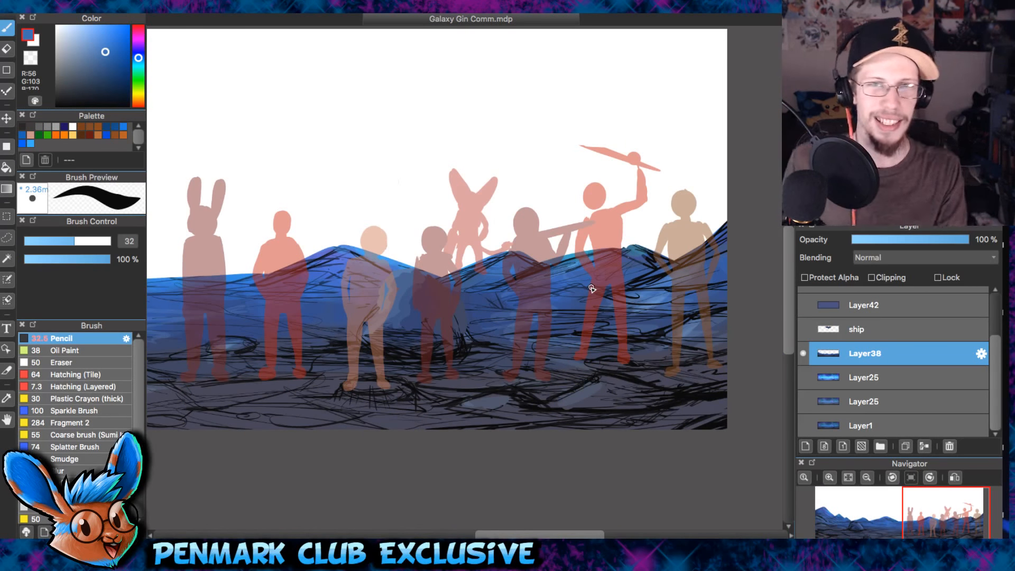
pyautogui.hscroll(-8, 591, 288)
pyautogui.scroll(-1, 575, 290)
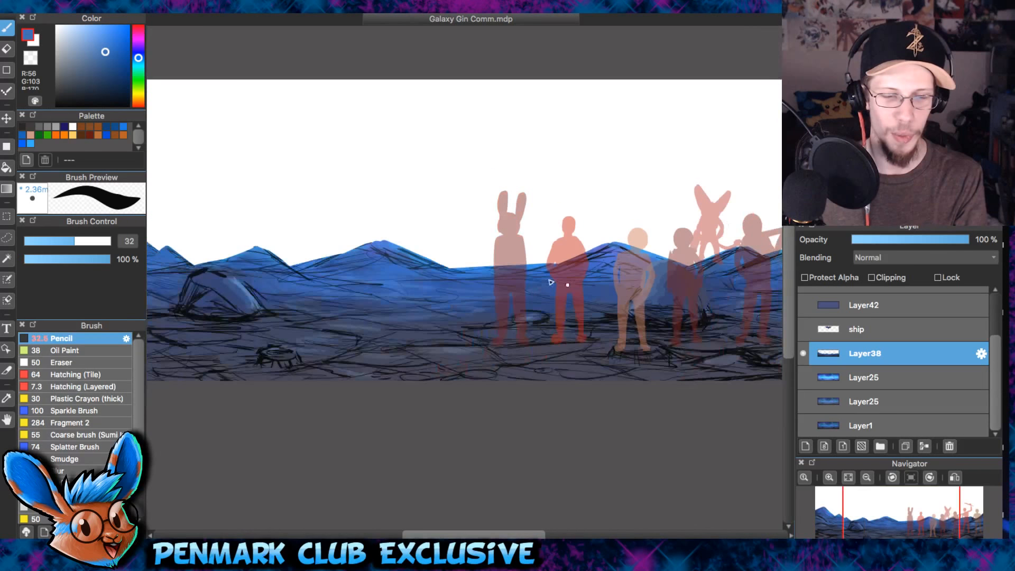
pyautogui.hscroll(5, 576, 289)
pyautogui.scroll(2, 575, 290)
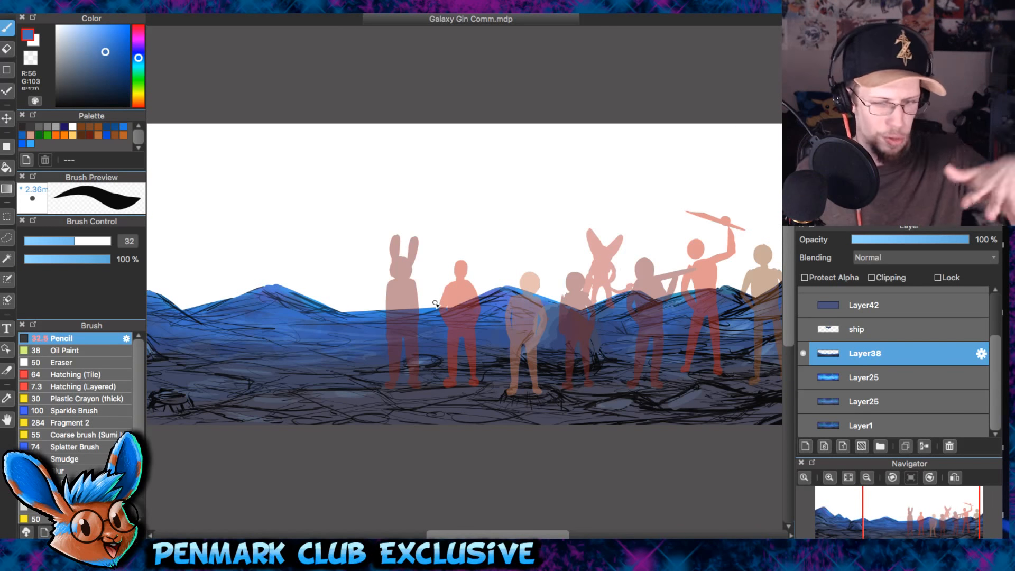
pyautogui.moveTo(450, 352); pyautogui.dragTo(738, 336)
pyautogui.hscroll(10, 338, 250)
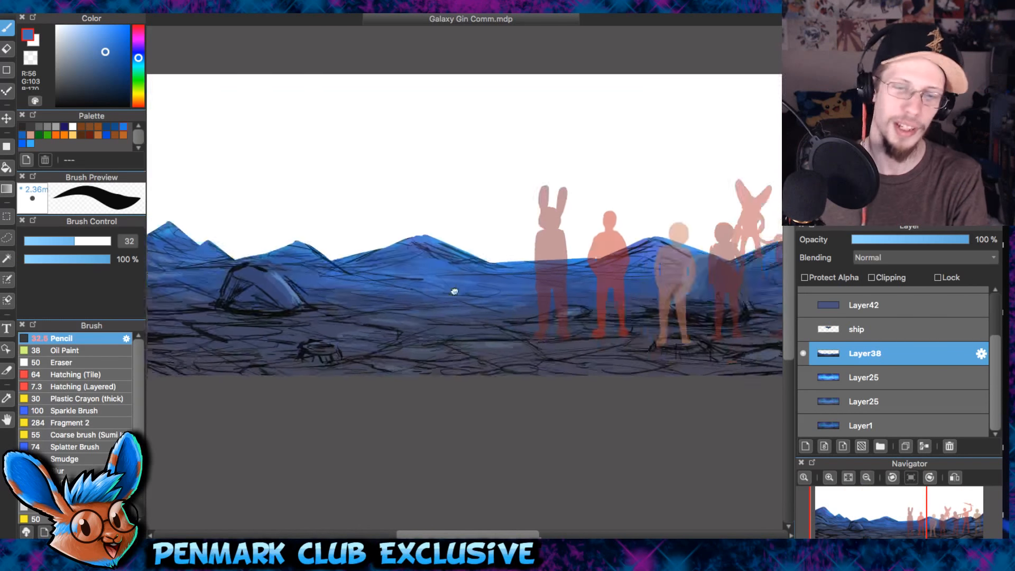
pyautogui.hscroll(-10, 623, 290)
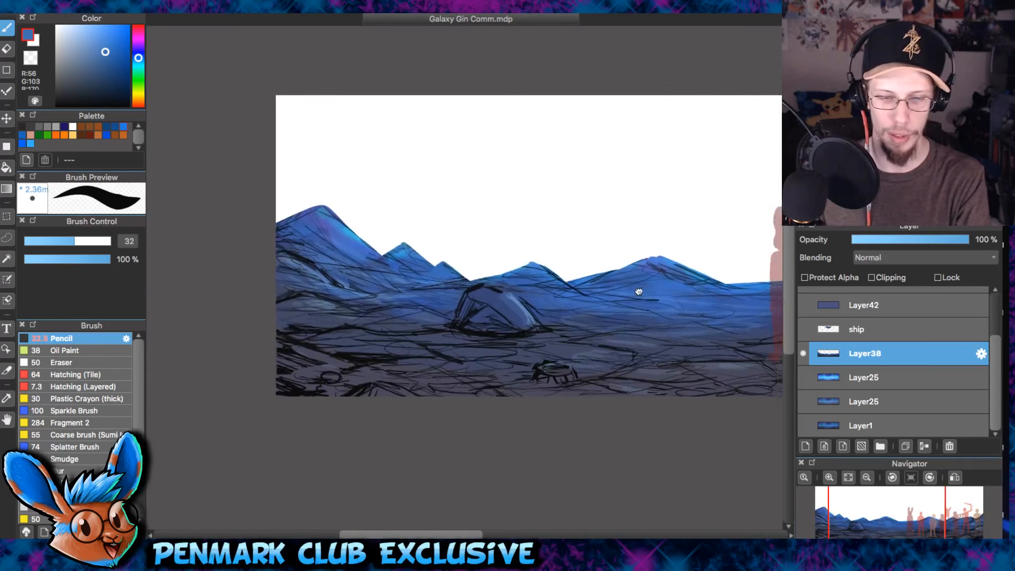
# - Hide Layer38 and show the lower Layer25 with the complete rough background
pyautogui.click(803, 354)
pyautogui.click(803, 402)
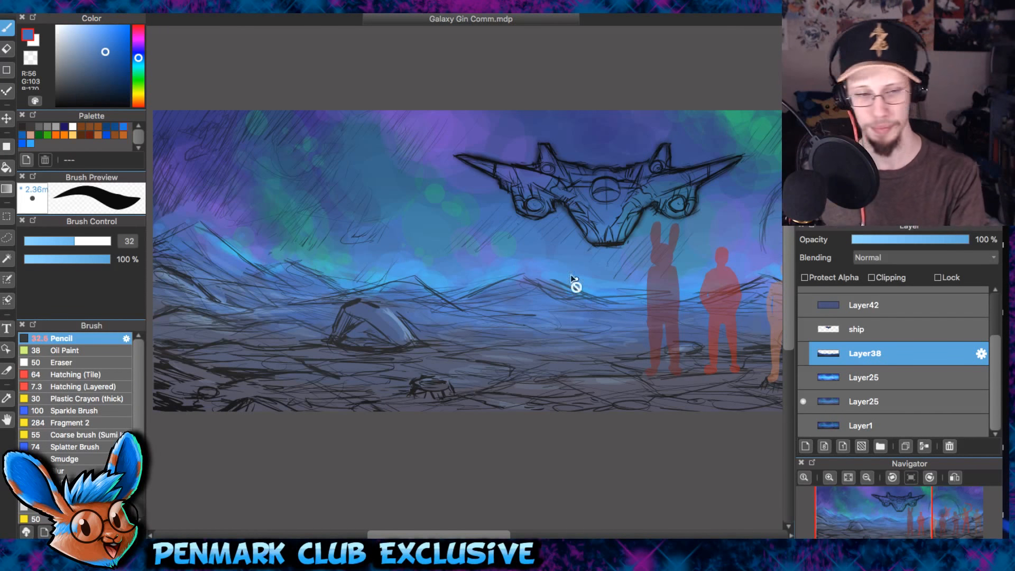
pyautogui.click(7, 279)
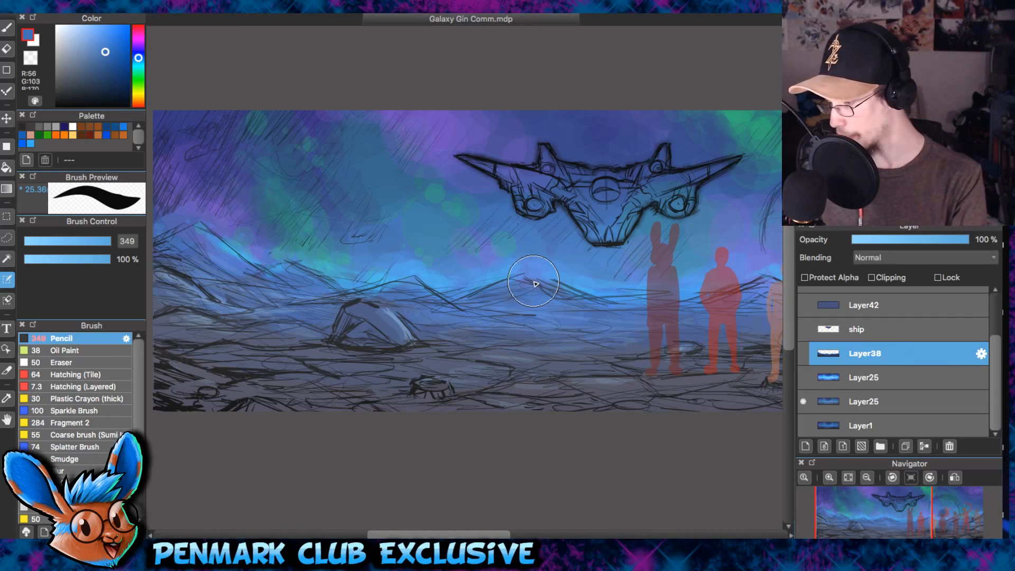
pyautogui.click(2, 30)
pyautogui.moveTo(263, 170); pyautogui.dragTo(429, 299)
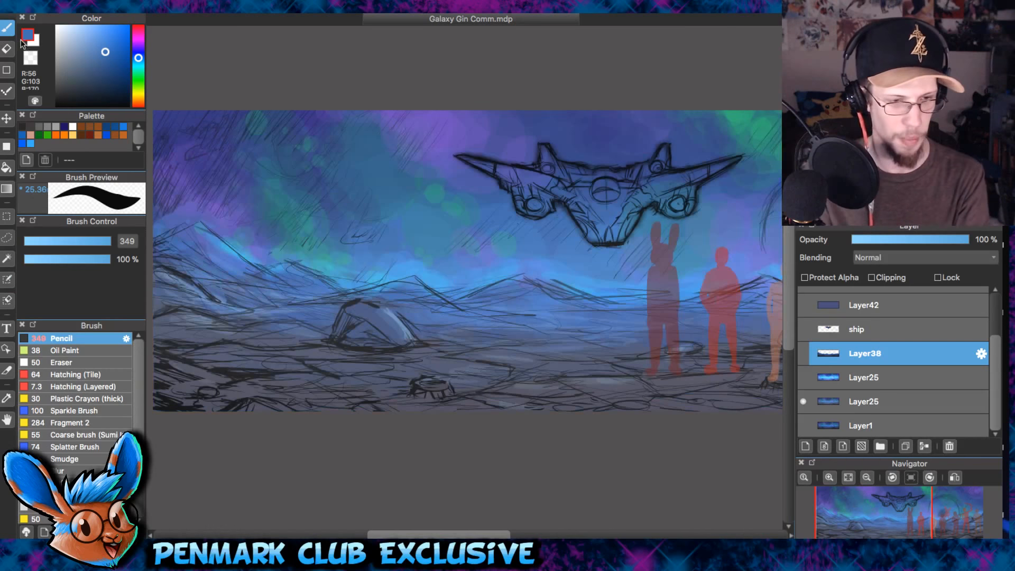
pyautogui.moveTo(580, 218); pyautogui.dragTo(543, 253)
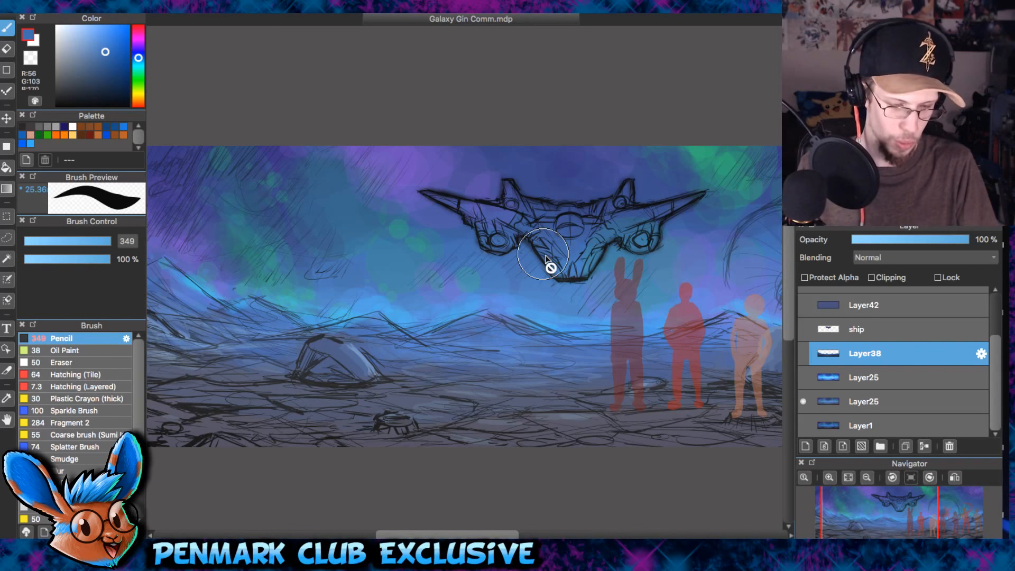
# - Show Layer38 in place of the lower Layer25 and reduce the Pencil brush size to 90
pyautogui.moveTo(550, 270); pyautogui.dragTo(583, 234)
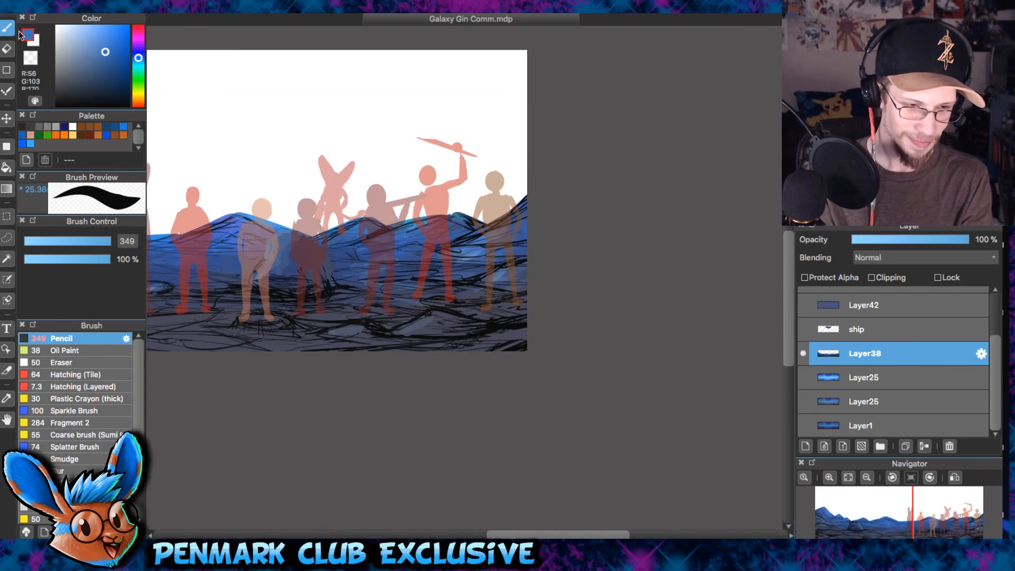
pyautogui.scroll(3, 311, 161)
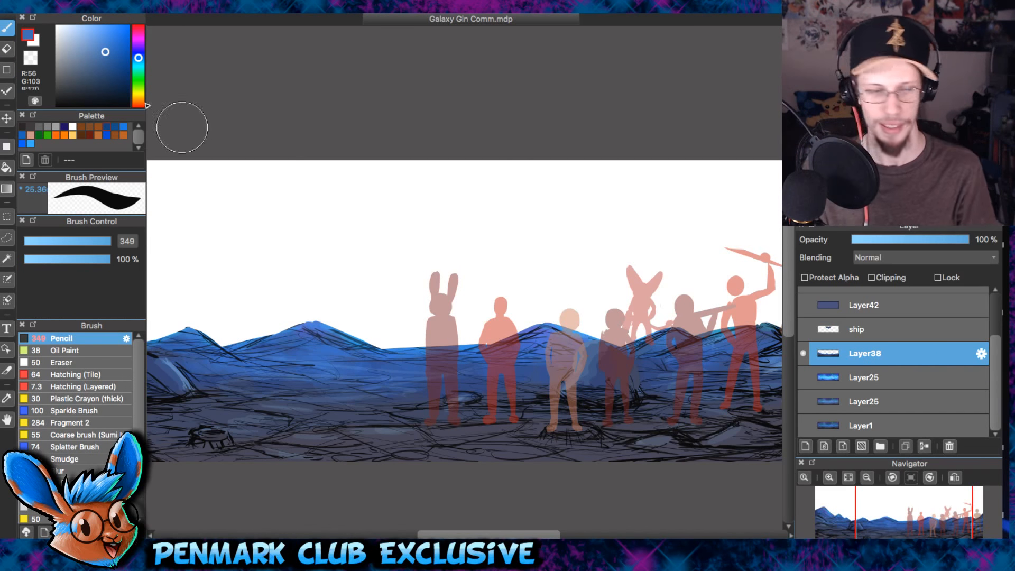
pyautogui.moveTo(512, 272); pyautogui.dragTo(681, 257)
pyautogui.press('[')
pyautogui.press('[')
pyautogui.press('[')
pyautogui.press('[')
pyautogui.press('[')
pyautogui.press('[')
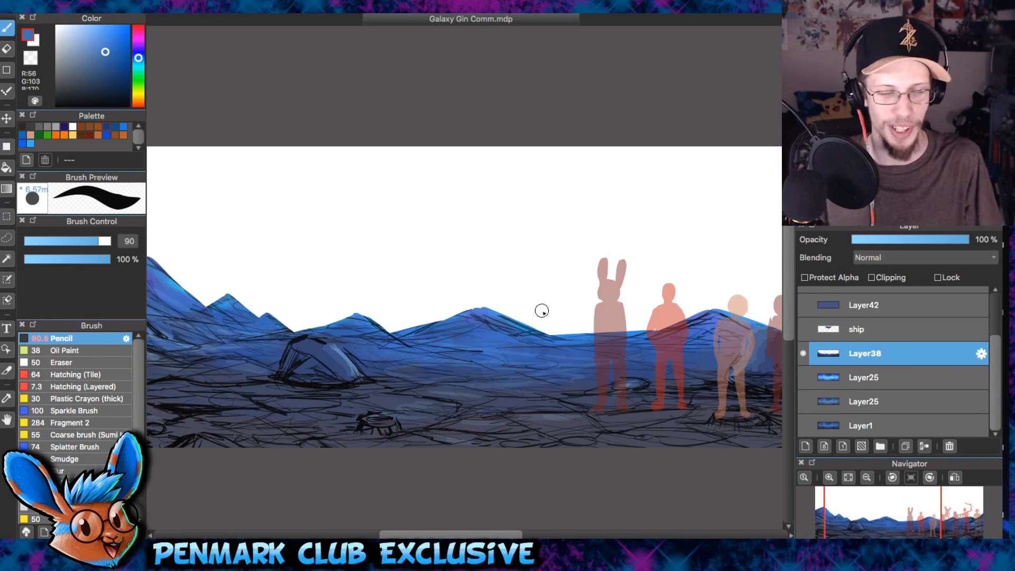
# - Trim the ridge outline of the mountain between the domed rock and the rabbit-eared silhouette with the Eraser at size 38
pyautogui.press('e')
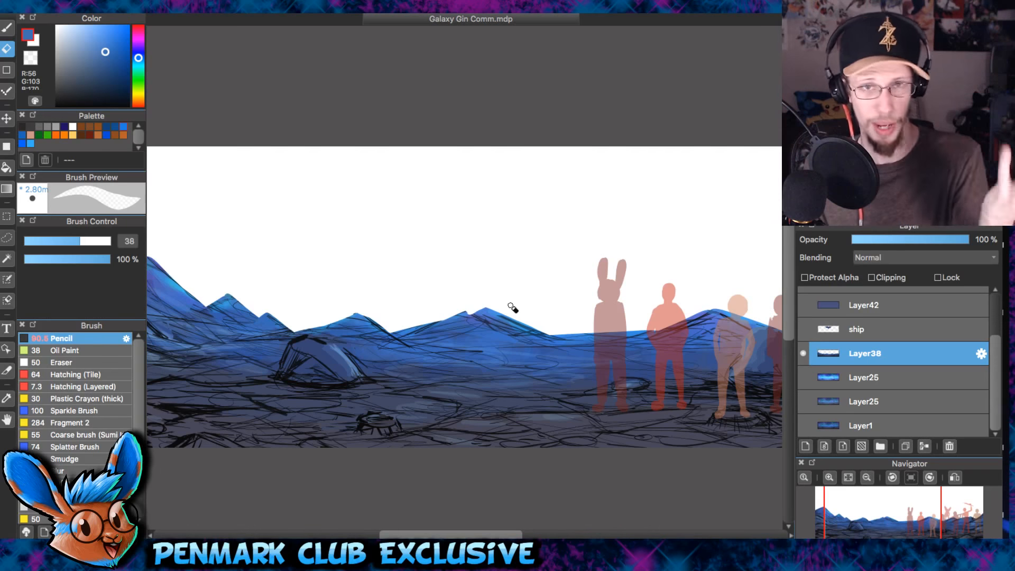
pyautogui.press('b')
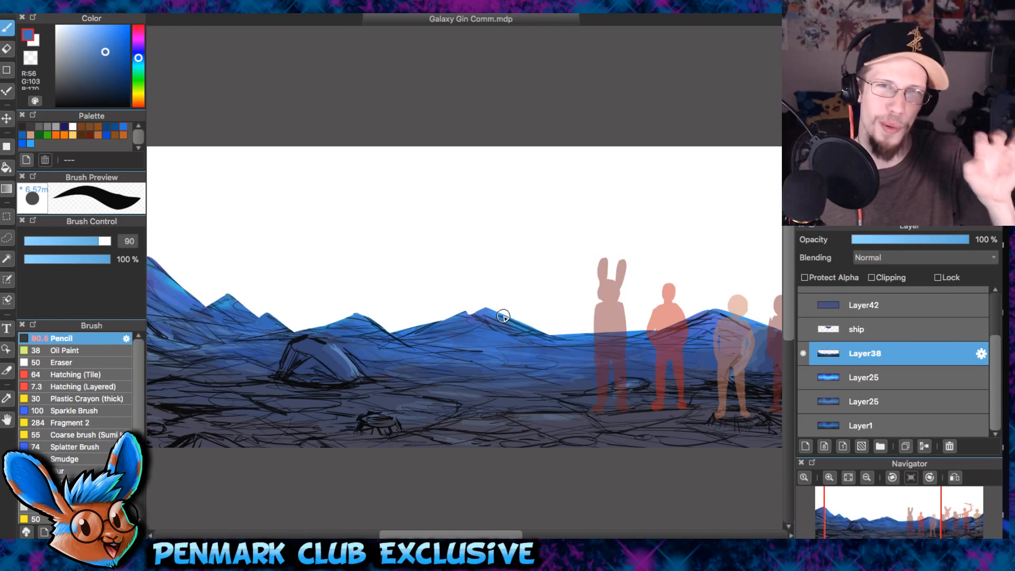
pyautogui.press('e')
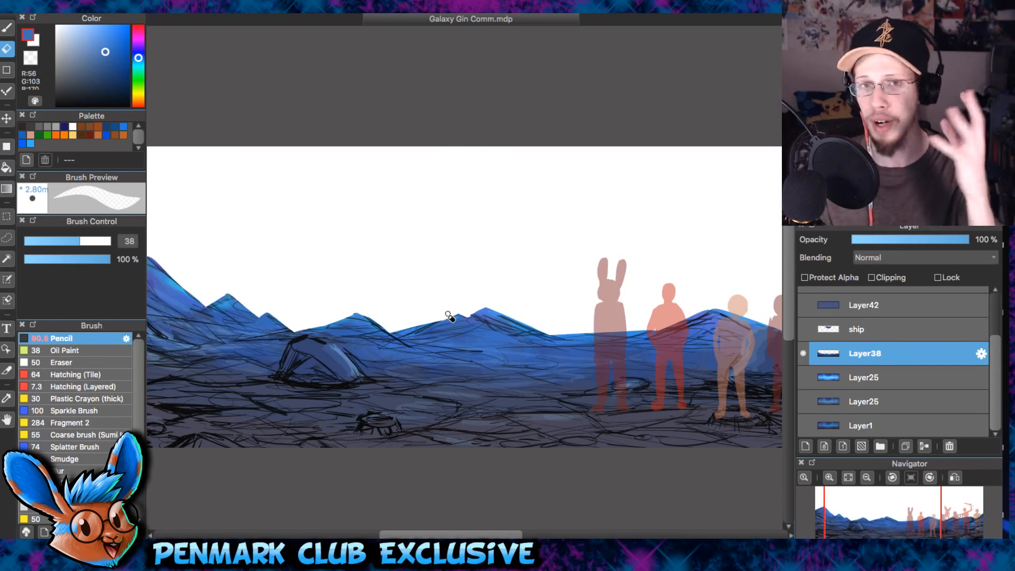
pyautogui.moveTo(447, 329); pyautogui.dragTo(421, 329)
pyautogui.press('b')
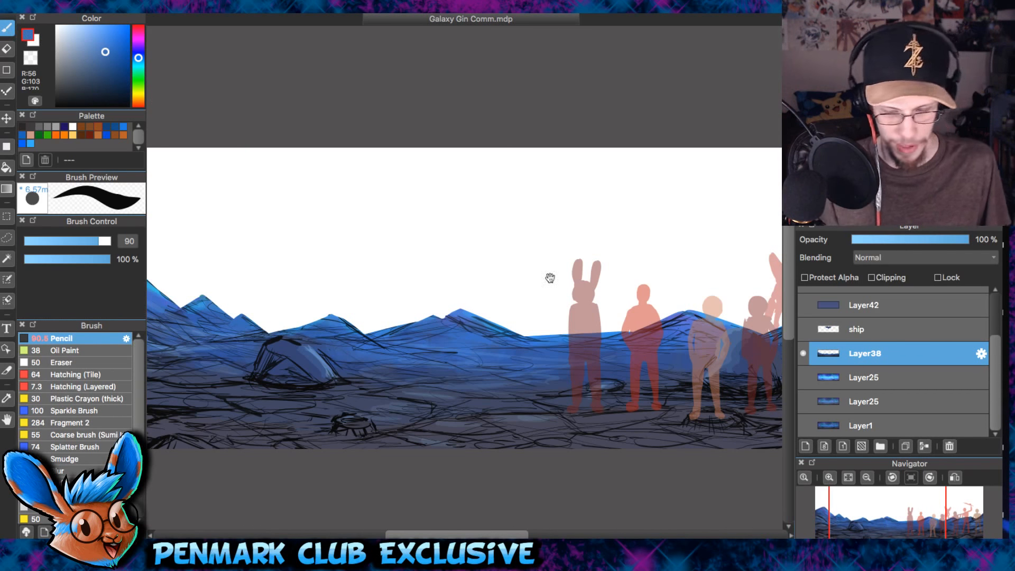
# - Sharpen the rounded tip of the mountain peak at the banner's left end with the Eraser at size 74
pyautogui.moveTo(452, 234); pyautogui.dragTo(245, 226)
pyautogui.moveTo(692, 267); pyautogui.dragTo(541, 251)
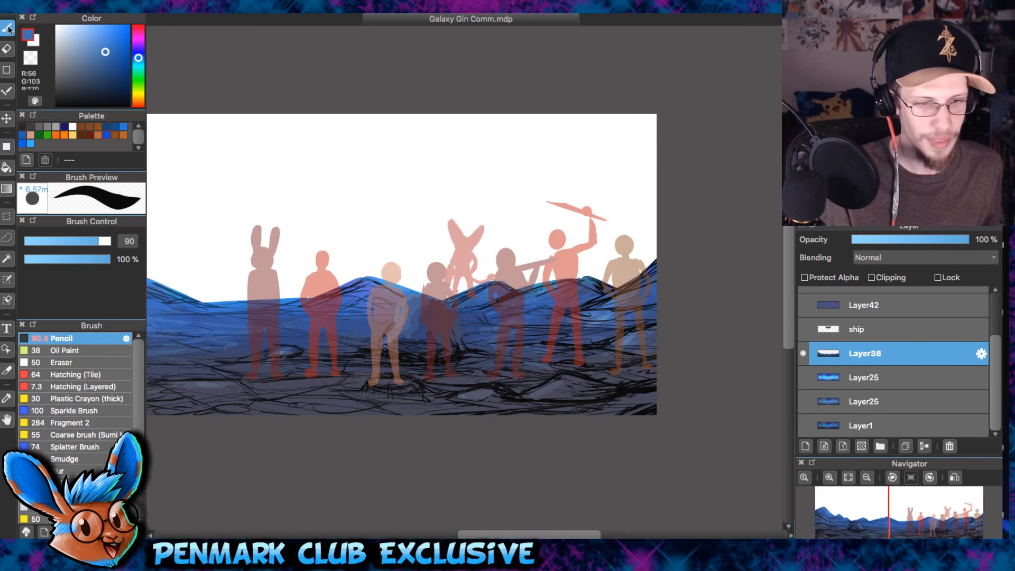
pyautogui.moveTo(370, 258); pyautogui.dragTo(594, 254)
pyautogui.moveTo(340, 222); pyautogui.dragTo(509, 234)
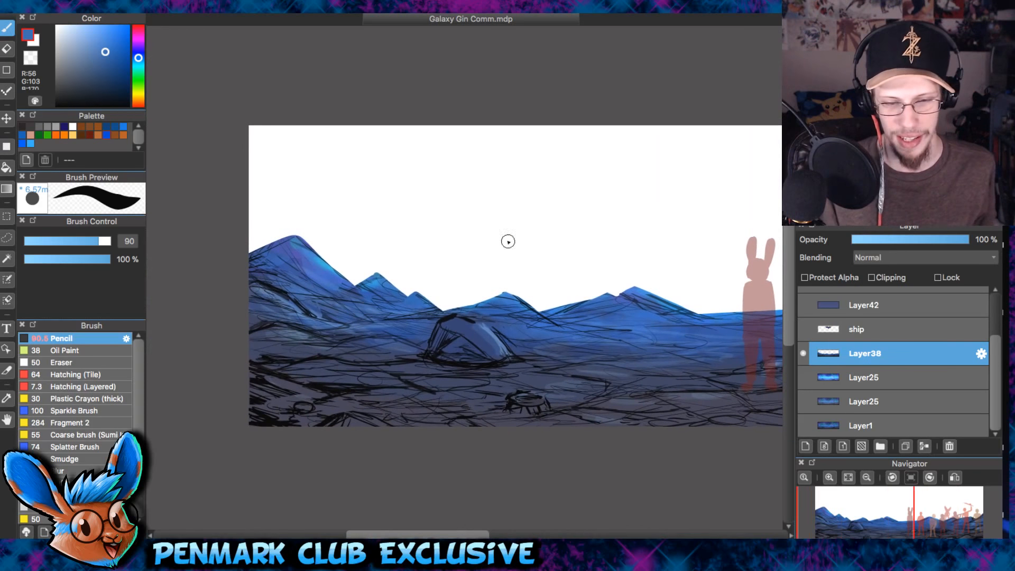
pyautogui.click(6, 49)
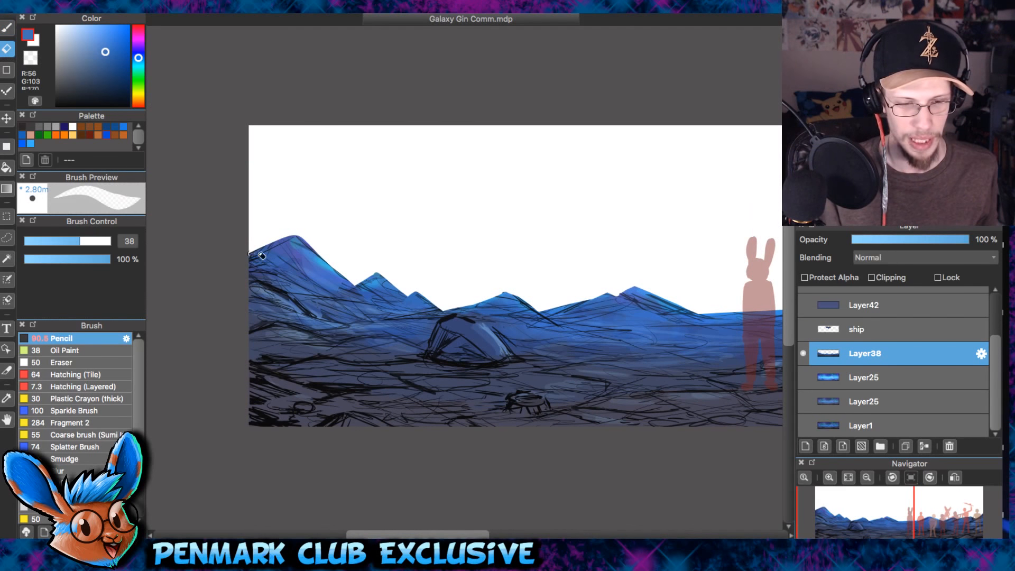
pyautogui.press(']')
pyautogui.press(']')
pyautogui.press(']')
pyautogui.press(']')
pyautogui.press(']')
pyautogui.press(']')
pyautogui.press(']')
pyautogui.moveTo(299, 233); pyautogui.dragTo(309, 242)
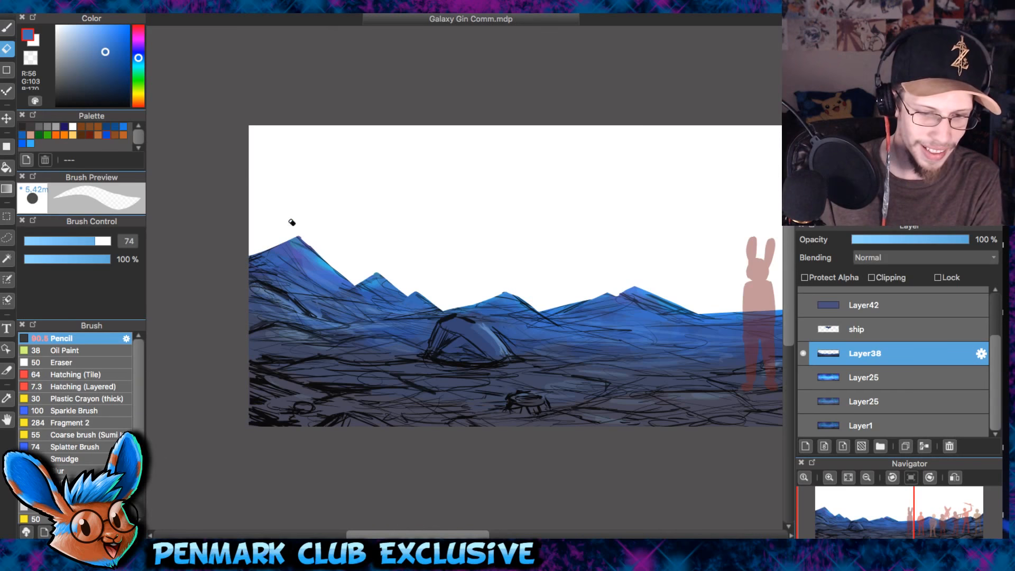
pyautogui.click(7, 28)
pyautogui.moveTo(624, 295); pyautogui.dragTo(452, 266)
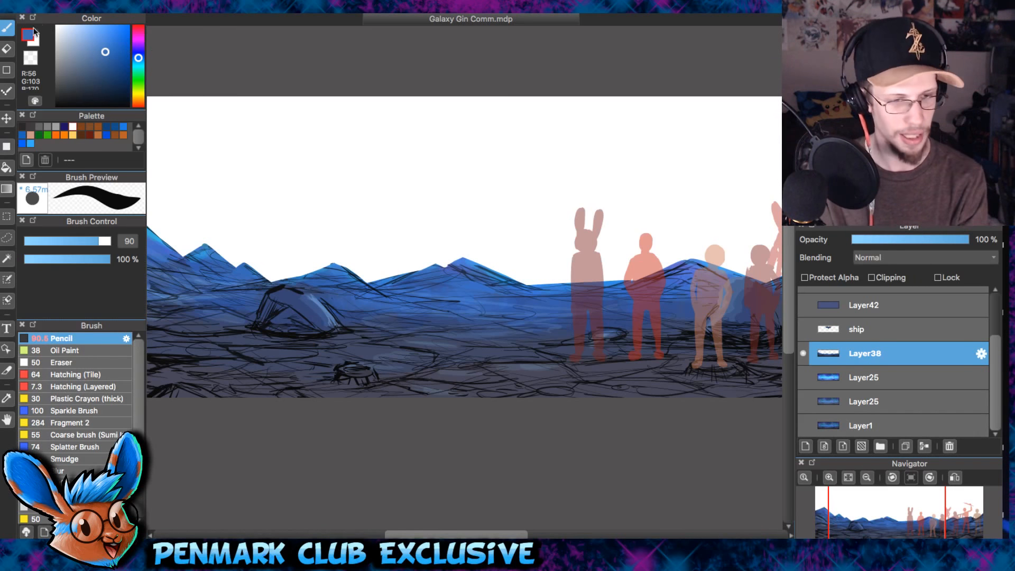
# - Show the lower Layer25 in place of Layer38 and look over the complete rough background from end to end
pyautogui.moveTo(447, 219); pyautogui.dragTo(612, 242)
pyautogui.click(803, 353)
pyautogui.click(803, 402)
pyautogui.moveTo(683, 272); pyautogui.dragTo(215, 245)
pyautogui.moveTo(306, 261); pyautogui.dragTo(647, 249)
pyautogui.scroll(-2, 648, 249)
pyautogui.moveTo(707, 328); pyautogui.dragTo(601, 280)
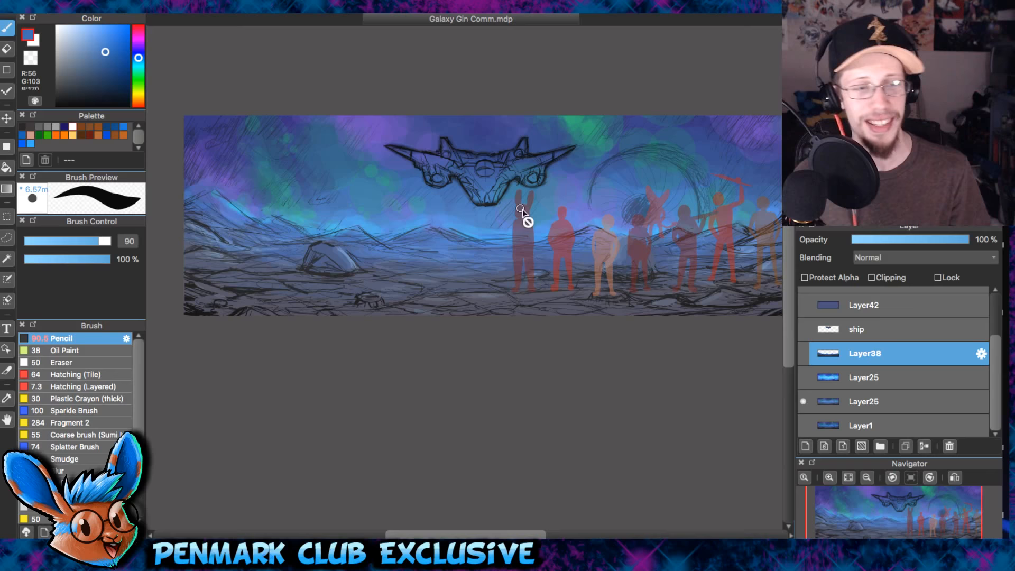
pyautogui.click(854, 405)
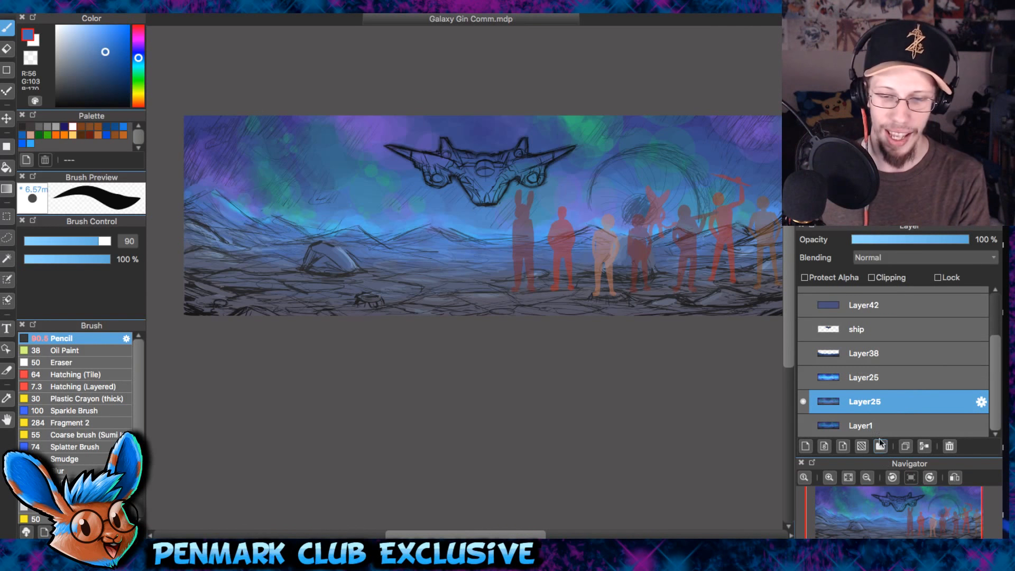
pyautogui.click(212, 2)
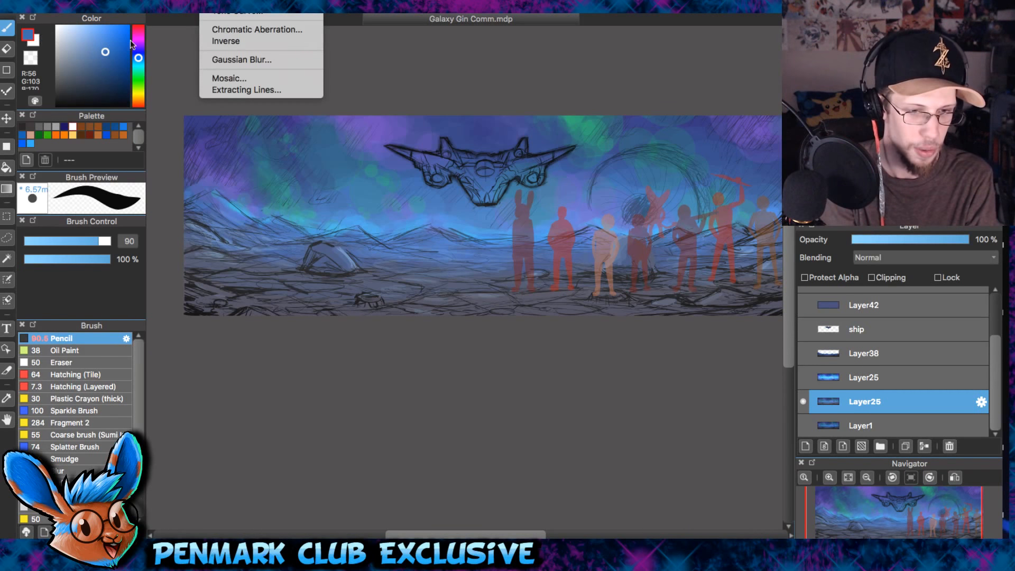
pyautogui.click(242, 59)
pyautogui.moveTo(594, 97); pyautogui.dragTo(562, 78)
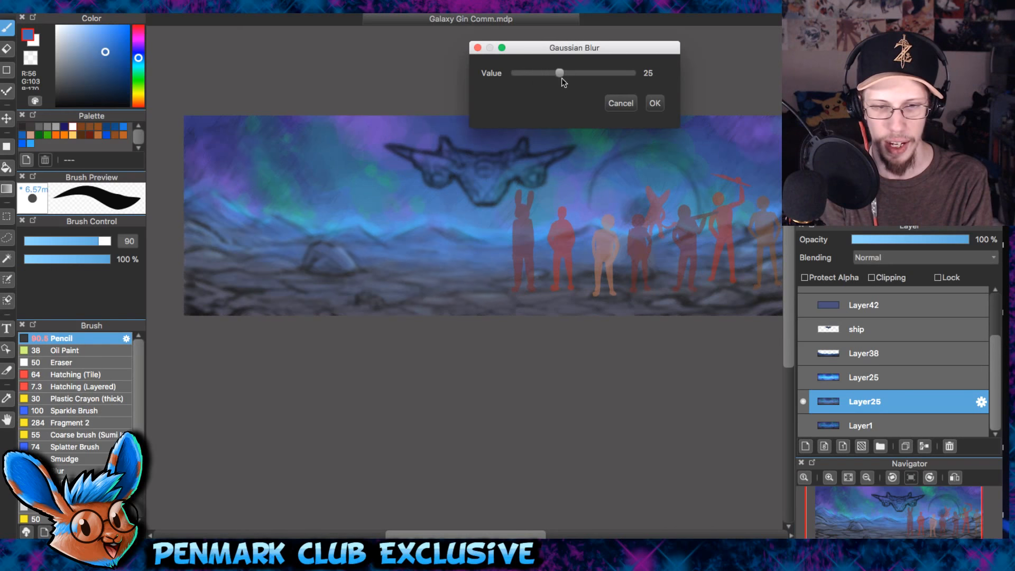
pyautogui.click(621, 103)
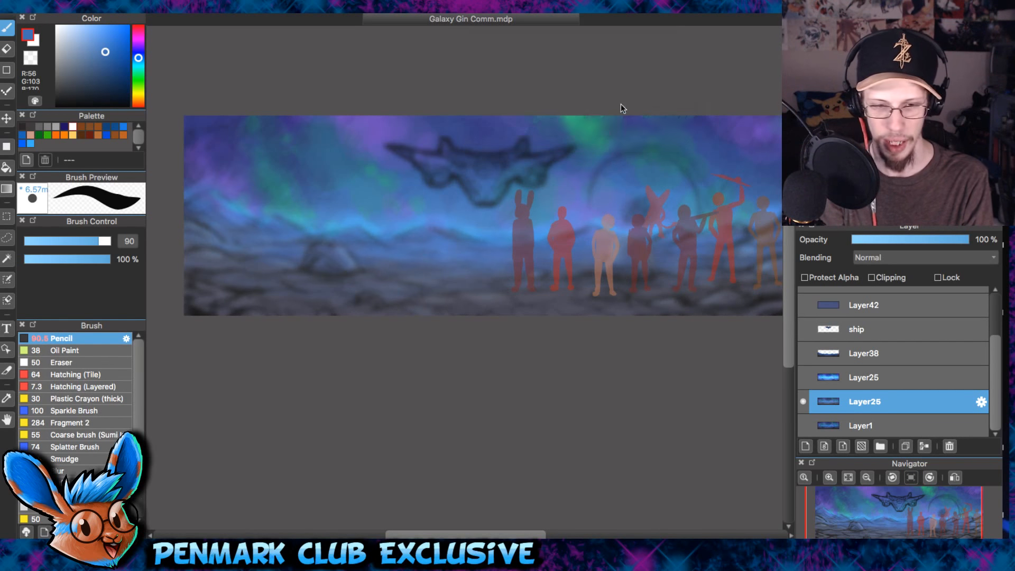
# - Select Layer38, hide the lower Layer25 and toggle Layer38's visibility until the mountains and ground show alone
pyautogui.click(807, 352)
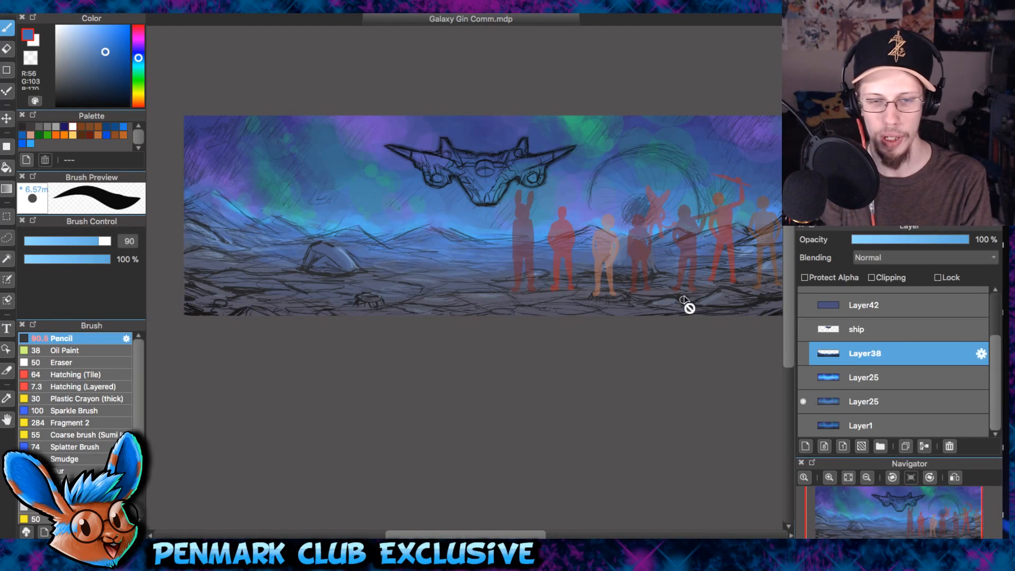
pyautogui.moveTo(684, 300); pyautogui.dragTo(631, 289)
pyautogui.click(803, 400)
pyautogui.click(805, 355)
pyautogui.click(806, 357)
pyautogui.click(807, 357)
pyautogui.click(806, 358)
pyautogui.click(805, 357)
pyautogui.click(805, 359)
pyautogui.click(805, 360)
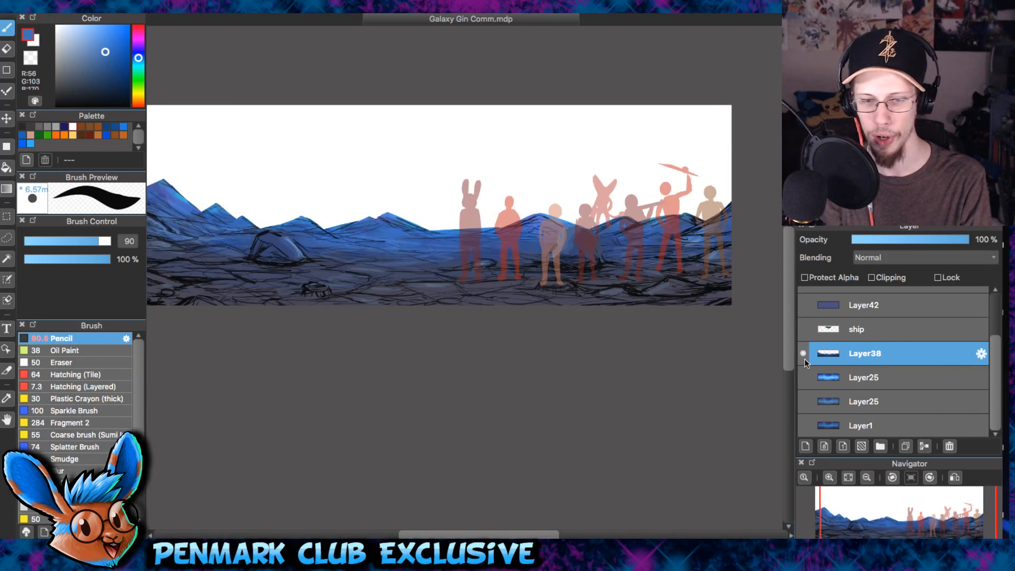
# - Hide the character silhouettes on Layer36 together with Layer43
pyautogui.scroll(3, 834, 306)
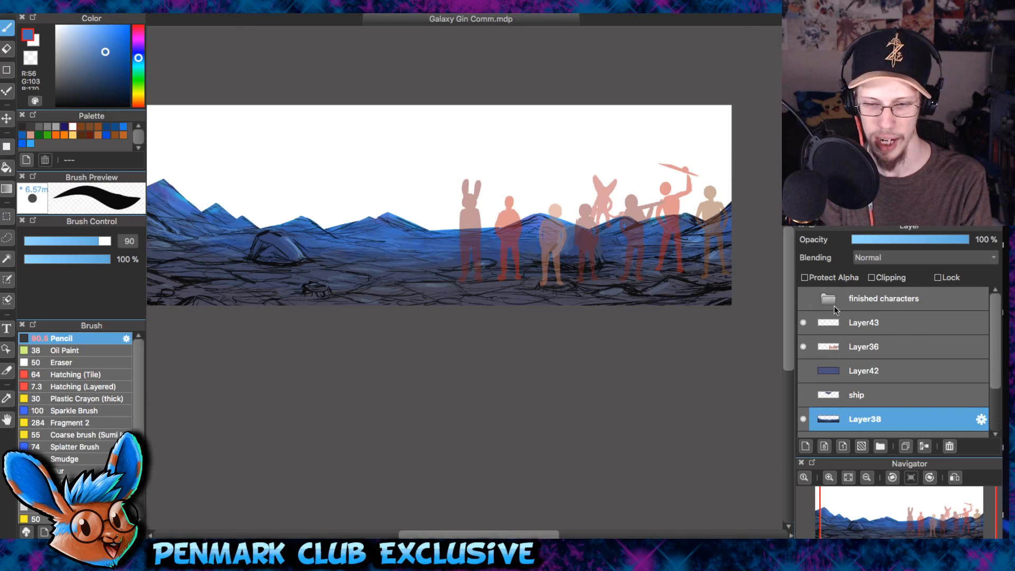
pyautogui.click(804, 349)
pyautogui.hscroll(-5, 659, 323)
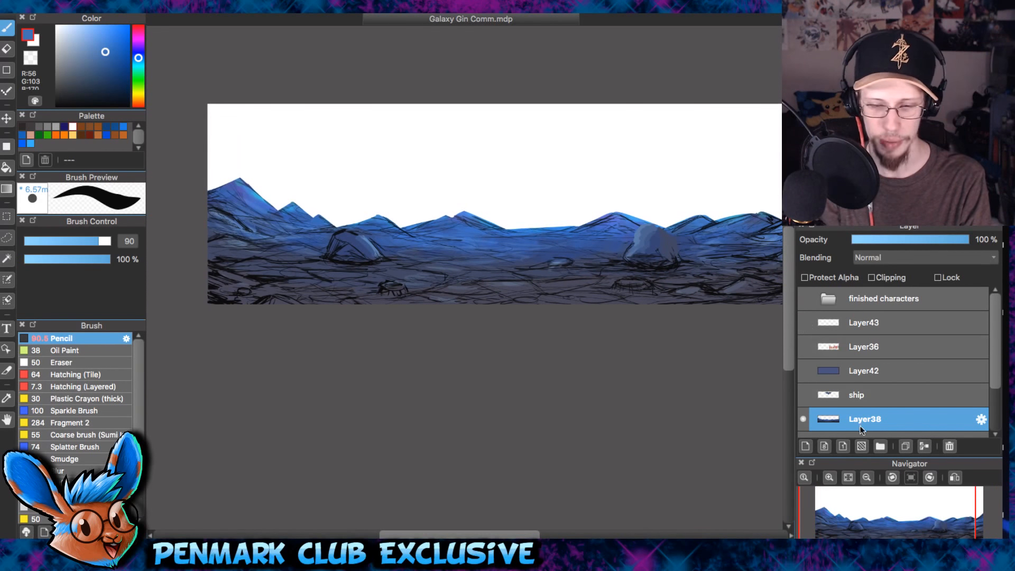
# - Show the lower Layer25 behind the isolated mountains and ground of Layer38
pyautogui.scroll(-3, 980, 395)
pyautogui.click(804, 402)
pyautogui.click(804, 405)
pyautogui.click(803, 404)
pyautogui.moveTo(669, 234); pyautogui.dragTo(615, 232)
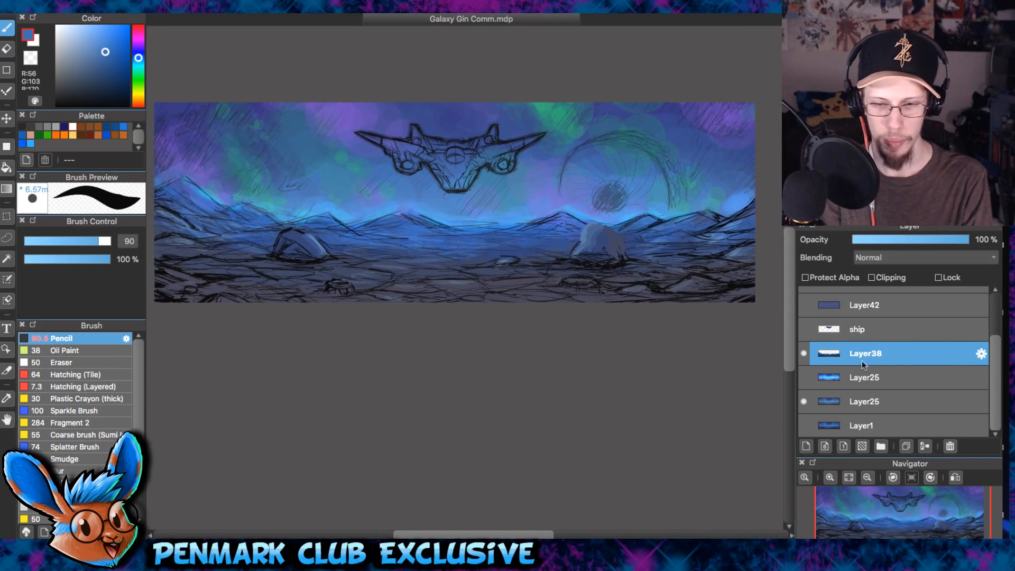
# - Apply a Gaussian Blur with a value of 52 to the lower Layer25
pyautogui.click(865, 402)
pyautogui.click(235, 59)
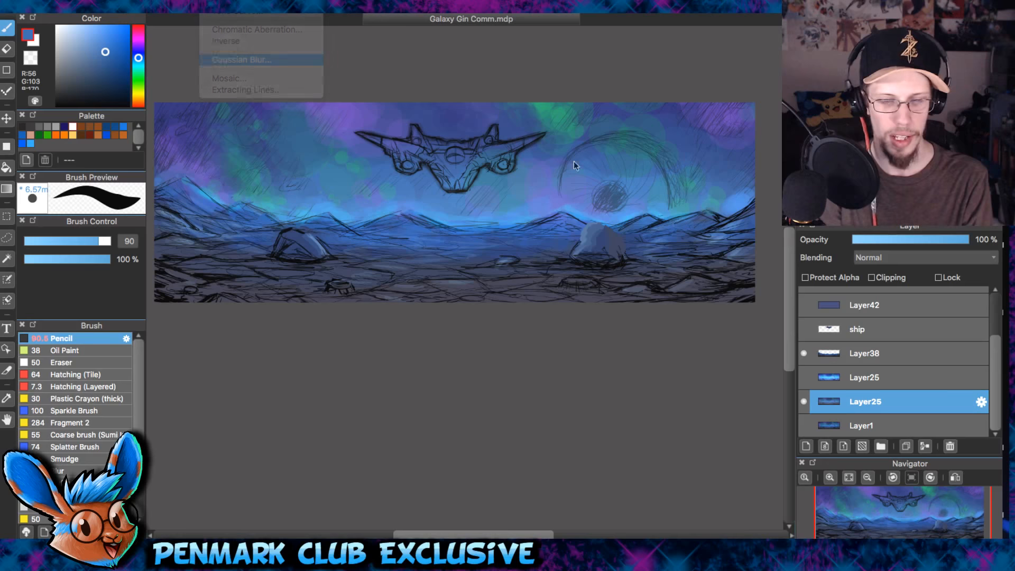
pyautogui.moveTo(580, 48); pyautogui.dragTo(530, 389)
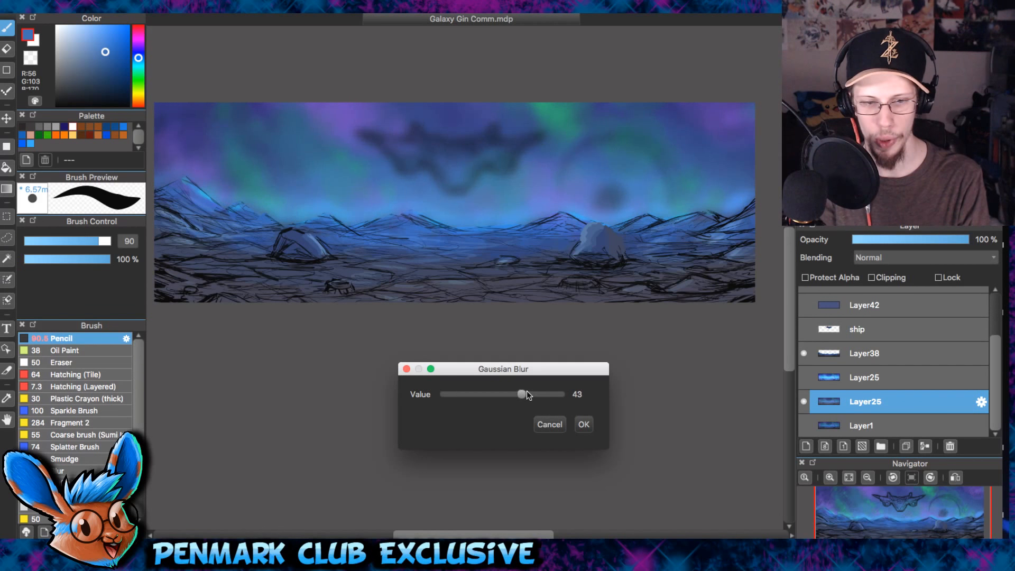
pyautogui.moveTo(527, 391); pyautogui.dragTo(543, 393)
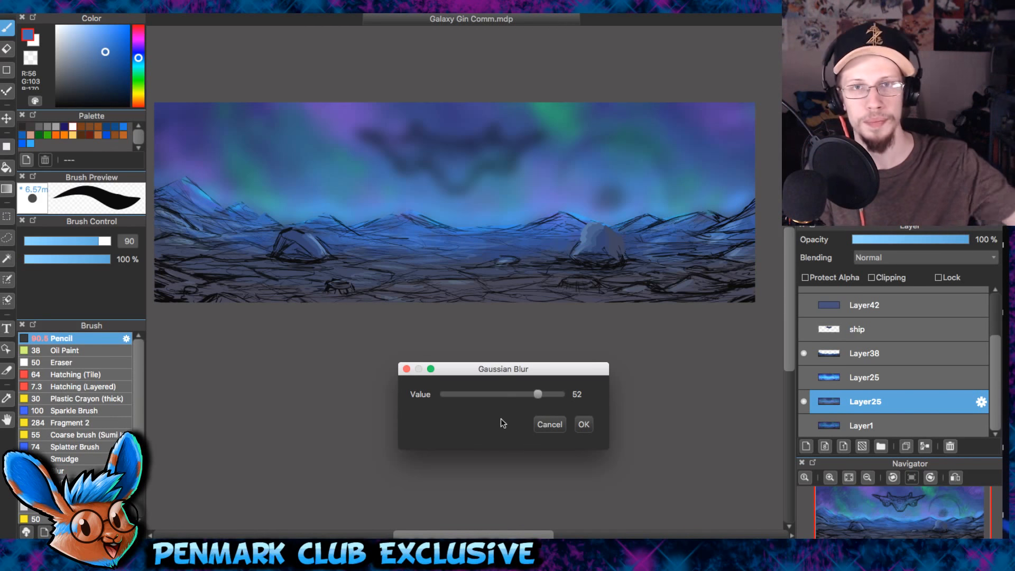
pyautogui.click(584, 424)
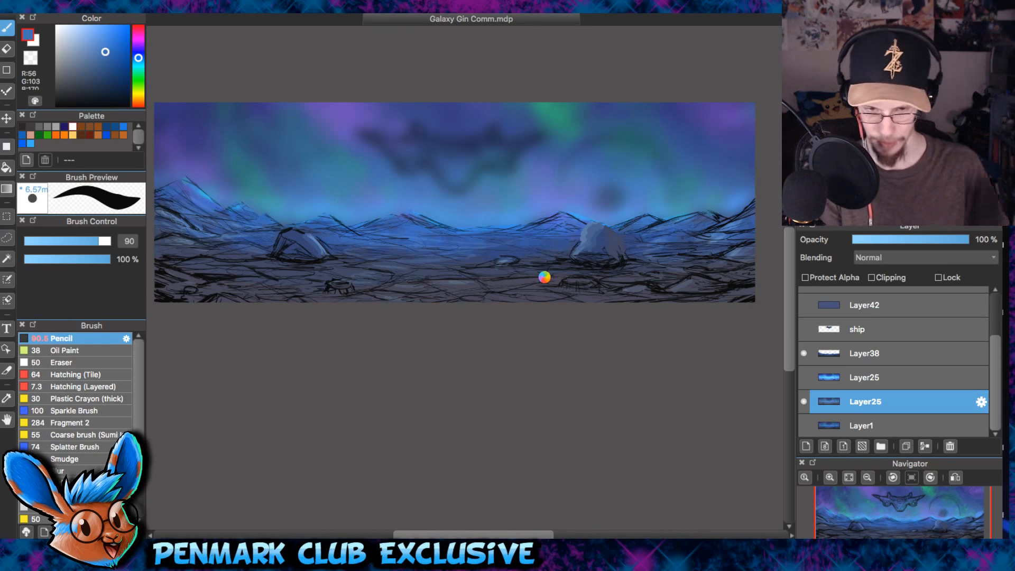
# - Examine the blurred sky behind the crisp mountain ridge along the whole banner, close up and zoomed out
pyautogui.press('super+plus')
pyautogui.press('super+plus')
pyautogui.moveTo(440, 192); pyautogui.dragTo(603, 293)
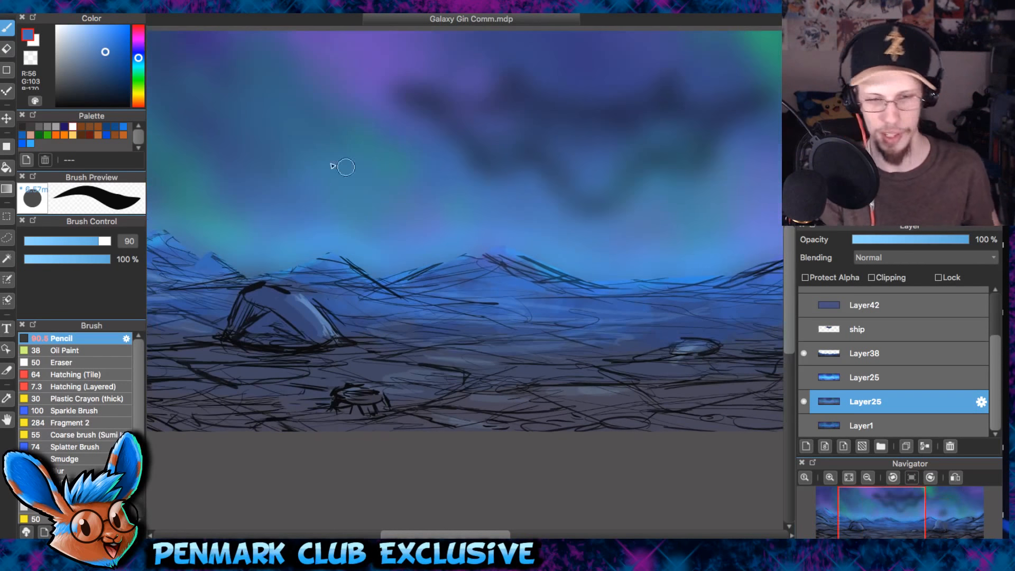
pyautogui.moveTo(526, 275); pyautogui.dragTo(451, 289)
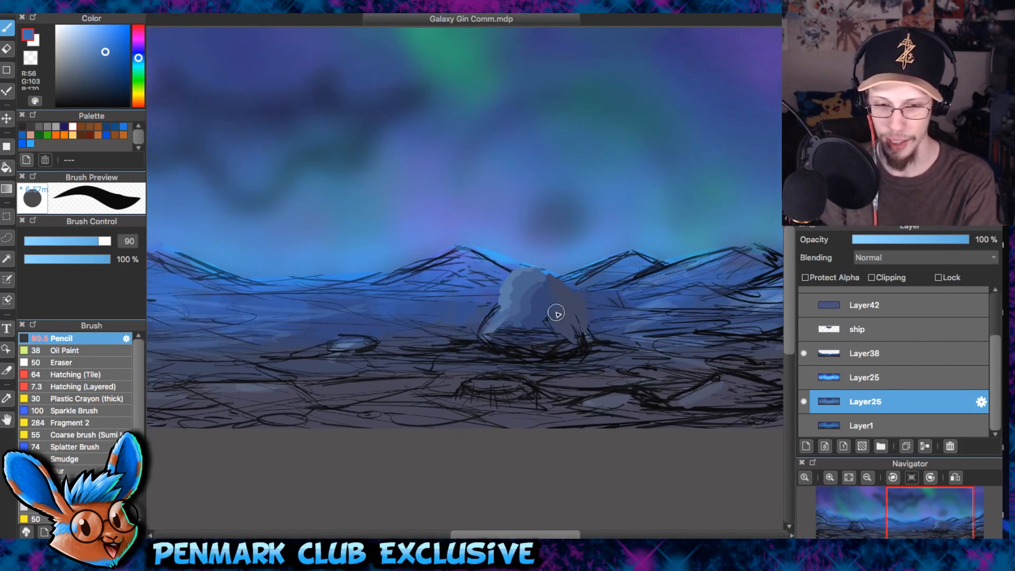
pyautogui.scroll(5, 556, 312)
pyautogui.moveTo(589, 255); pyautogui.dragTo(607, 210)
pyautogui.scroll(-5, 606, 211)
pyautogui.moveTo(370, 158); pyautogui.dragTo(592, 267)
pyautogui.moveTo(650, 202); pyautogui.dragTo(386, 262)
pyautogui.scroll(-4, 477, 230)
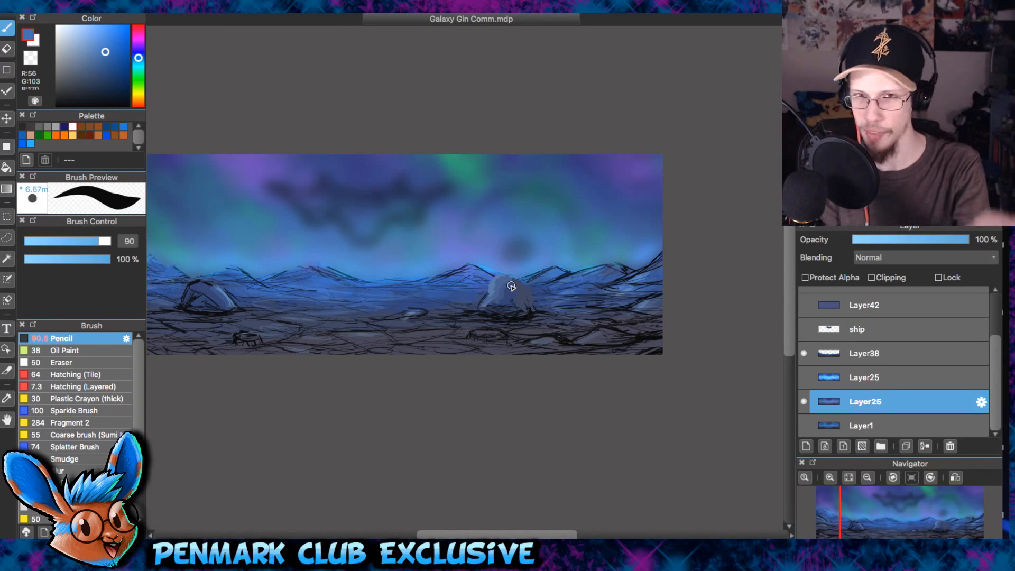
# - Hide the lower Layer25, then select and show the upper Layer25 as the sky behind the mountains
pyautogui.moveTo(511, 286); pyautogui.dragTo(611, 330)
pyautogui.click(804, 402)
pyautogui.click(861, 374)
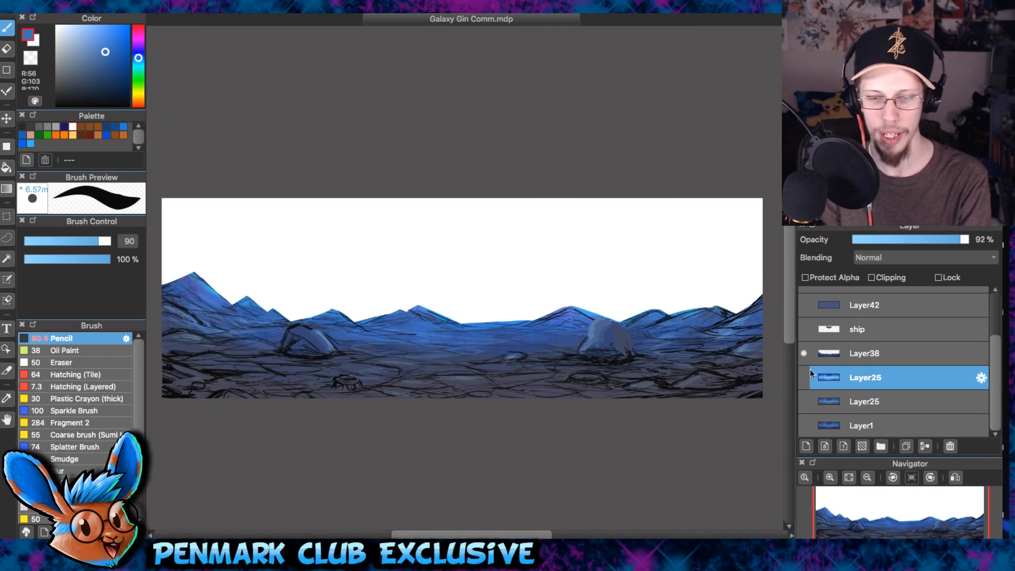
pyautogui.click(805, 379)
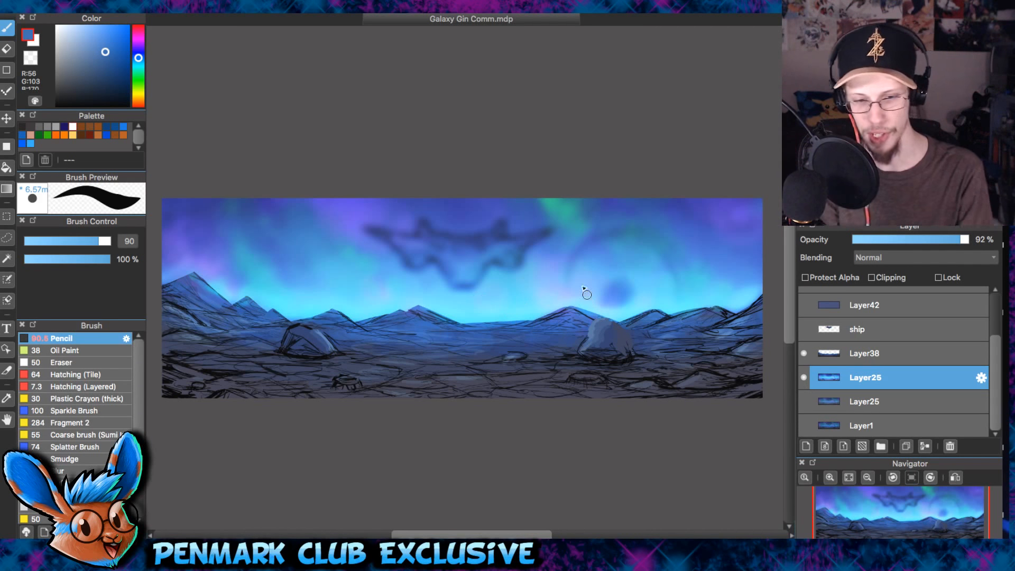
# - Select and show the ship layer over the blurred sky and check the ship up close
pyautogui.click(862, 328)
pyautogui.click(804, 329)
pyautogui.scroll(3, 508, 238)
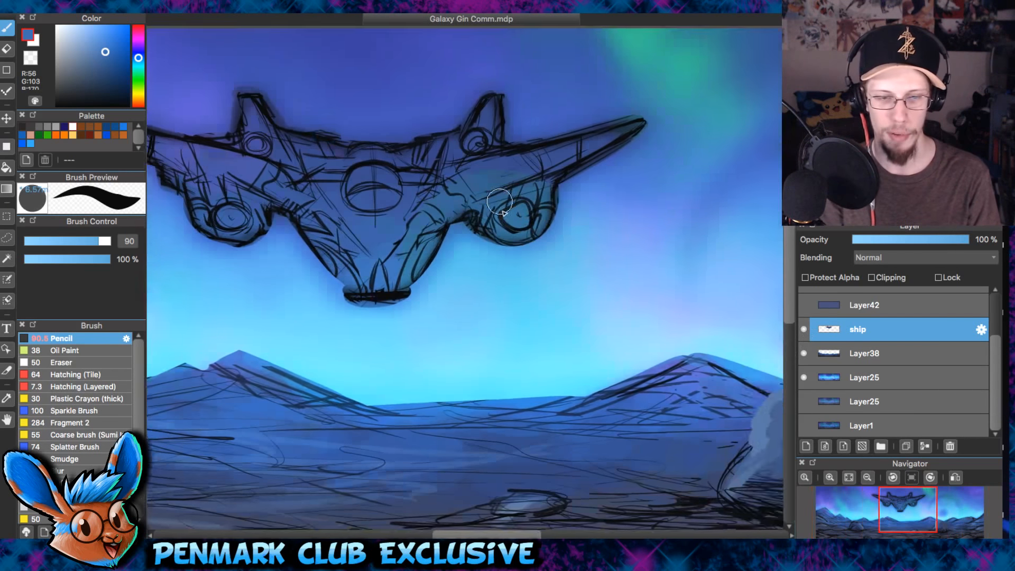
pyautogui.scroll(-3, 499, 202)
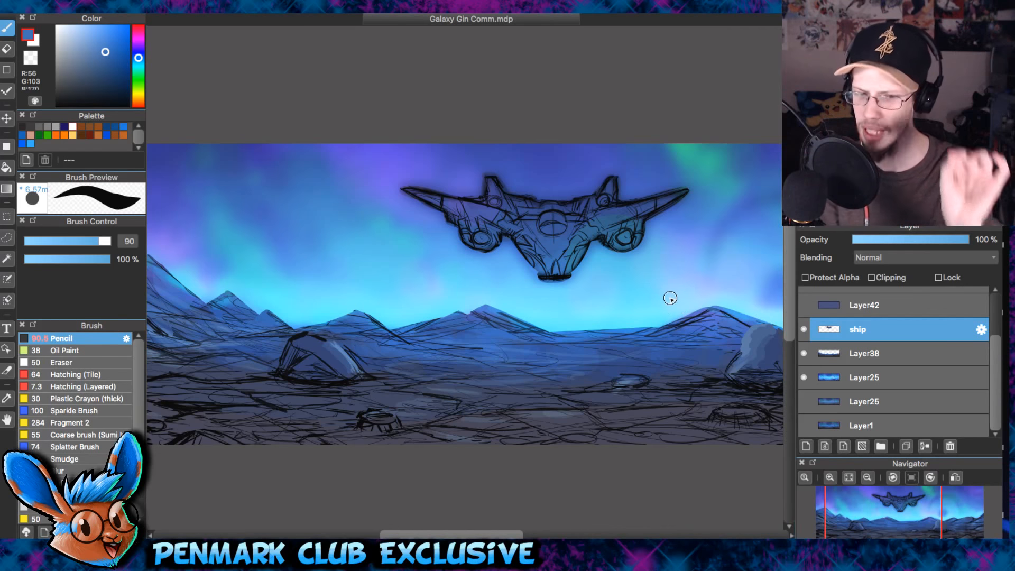
# - Try a Gaussian Blur with a value of 25 on the ship layer
pyautogui.scroll(3, 670, 296)
pyautogui.moveTo(670, 296); pyautogui.dragTo(295, 343)
pyautogui.scroll(-3, 539, 233)
pyautogui.moveTo(150, 246); pyautogui.dragTo(569, 276)
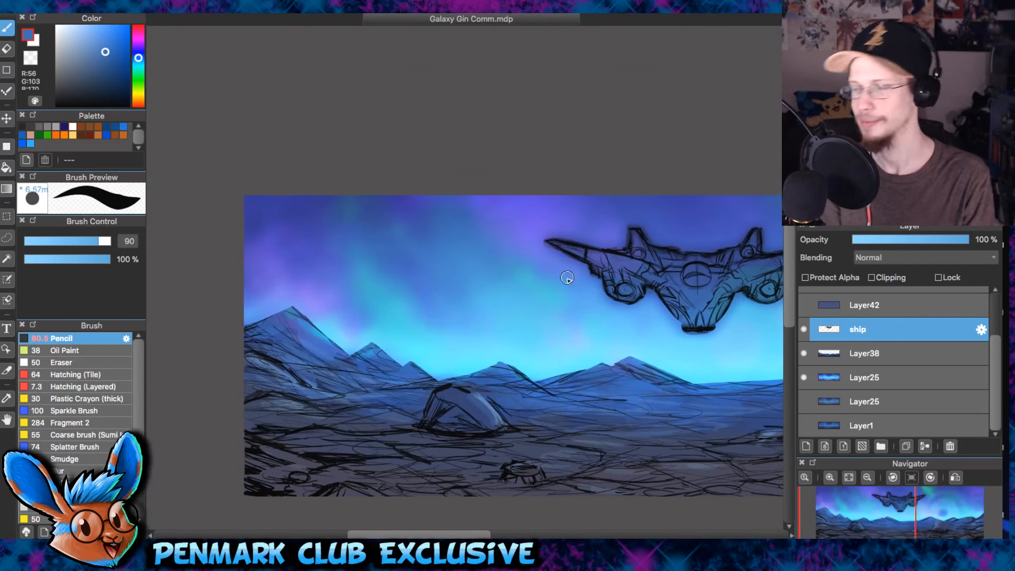
pyautogui.moveTo(601, 315); pyautogui.dragTo(452, 287)
pyautogui.click(213, 2)
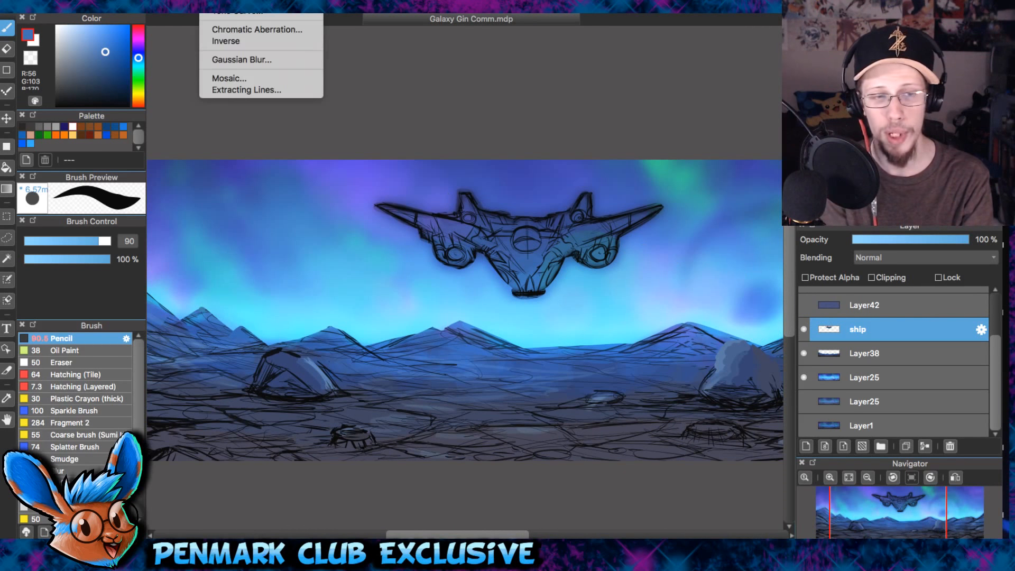
pyautogui.click(232, 59)
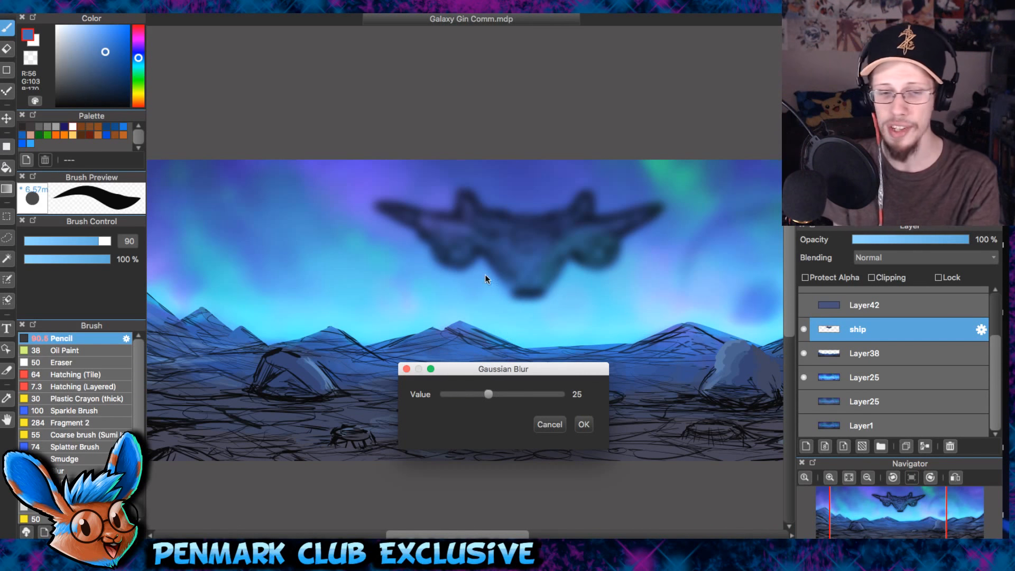
pyautogui.click(549, 423)
# - Try a lighter Gaussian Blur with a value of 13 on the ship layer while viewing the ship up close
pyautogui.scroll(3, 564, 269)
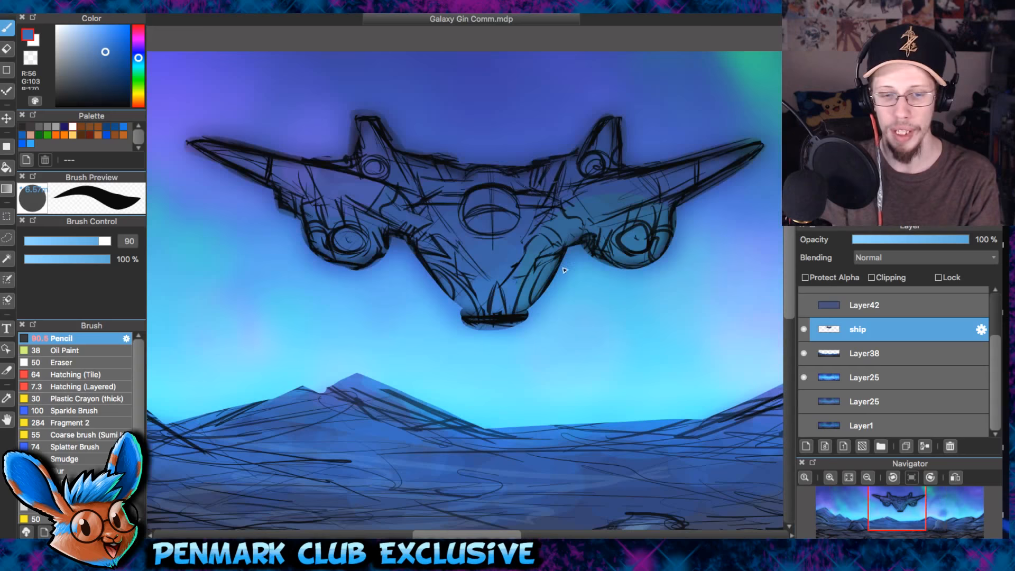
pyautogui.click(267, 6)
pyautogui.click(280, 61)
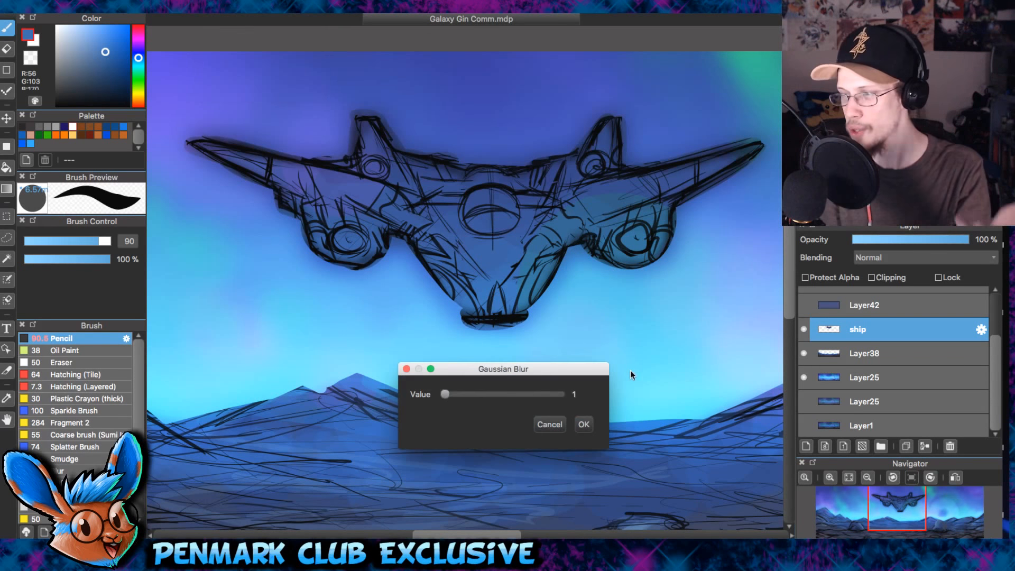
pyautogui.moveTo(446, 394); pyautogui.dragTo(467, 394)
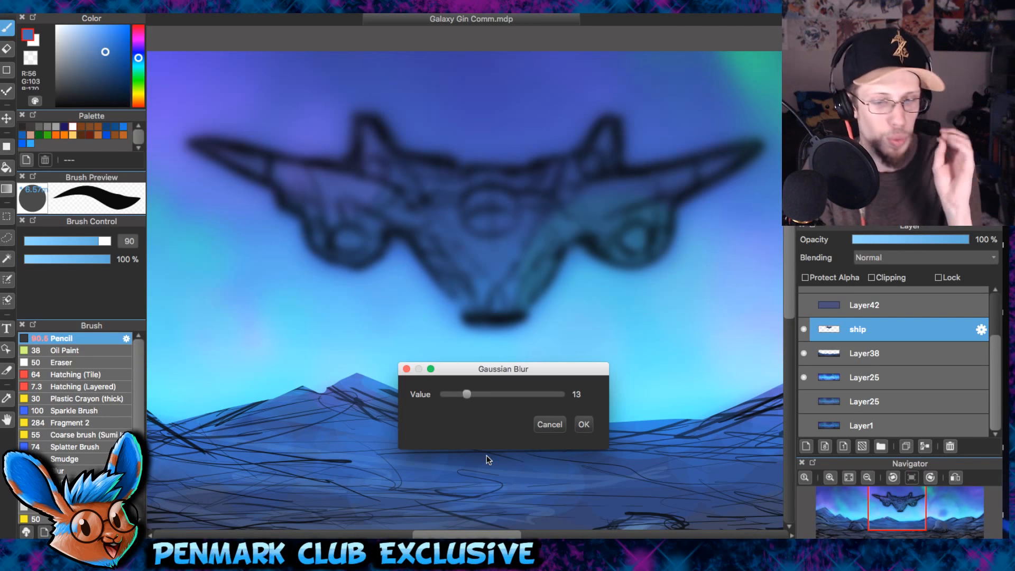
pyautogui.click(550, 424)
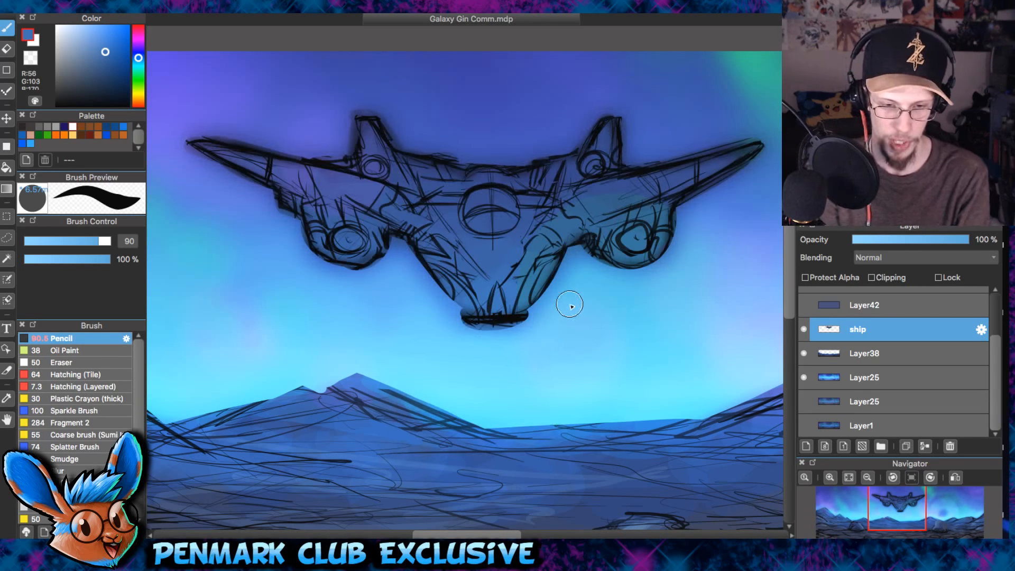
pyautogui.scroll(-5, 571, 304)
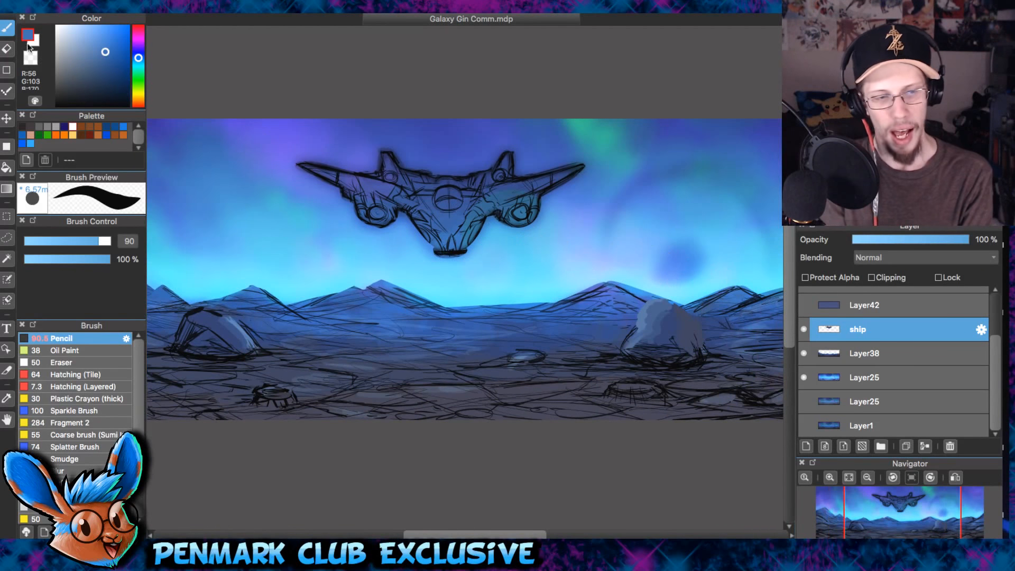
# - Show Layer36 with the character silhouettes and the finished characters folder in front of the background
pyautogui.scroll(3, 994, 359)
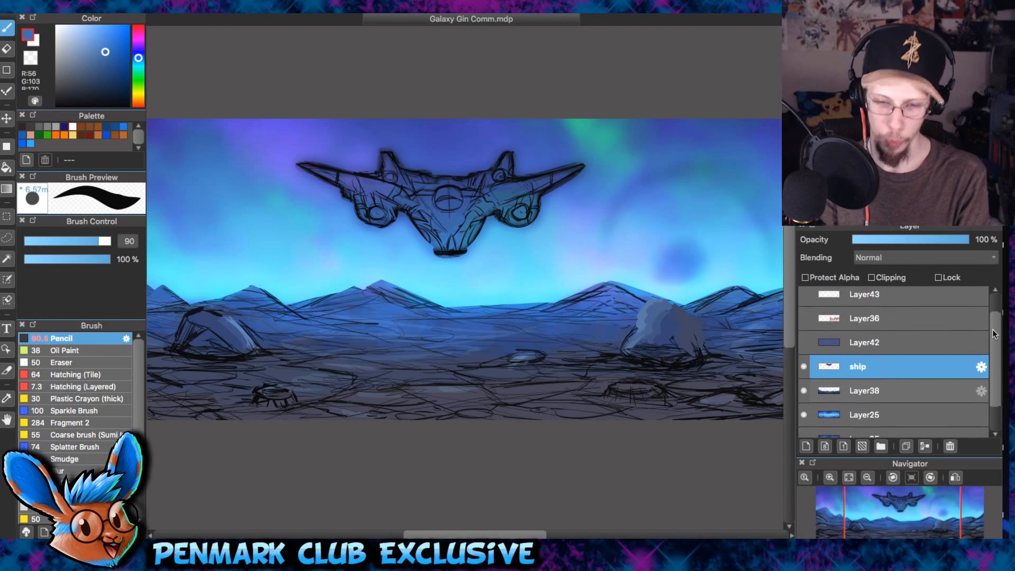
pyautogui.click(804, 349)
pyautogui.click(804, 299)
pyautogui.moveTo(656, 351); pyautogui.dragTo(688, 354)
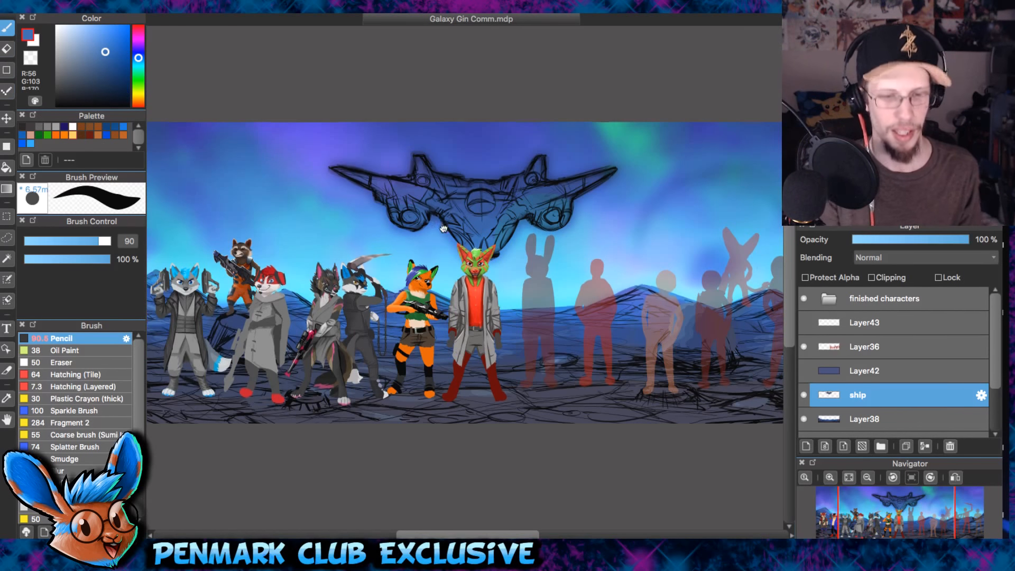
# - Examine how the finished characters and the silhouettes stand out against the blurred sky, mountains and ship
pyautogui.moveTo(439, 229); pyautogui.dragTo(552, 240)
pyautogui.moveTo(385, 329); pyautogui.dragTo(482, 355)
pyautogui.scroll(3, 482, 355)
pyautogui.moveTo(762, 370); pyautogui.dragTo(597, 319)
pyautogui.scroll(-3, 696, 297)
pyautogui.moveTo(724, 304); pyautogui.dragTo(453, 313)
pyautogui.scroll(3, 638, 363)
pyautogui.moveTo(635, 316); pyautogui.dragTo(501, 354)
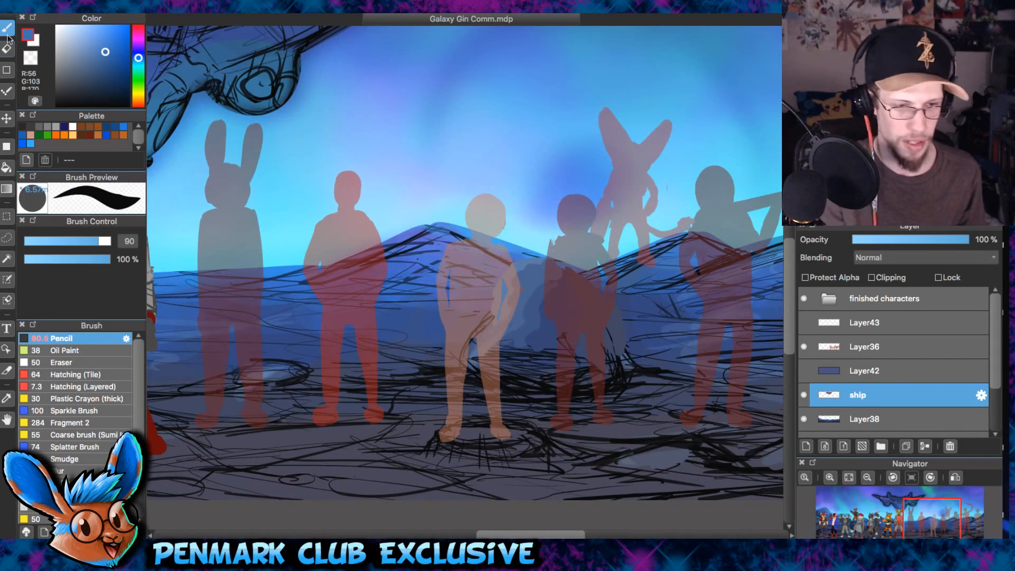
pyautogui.moveTo(465, 229); pyautogui.dragTo(537, 247)
pyautogui.moveTo(421, 267); pyautogui.dragTo(491, 285)
pyautogui.moveTo(412, 206); pyautogui.dragTo(508, 258)
pyautogui.scroll(-2, 503, 259)
pyautogui.moveTo(437, 313); pyautogui.dragTo(329, 326)
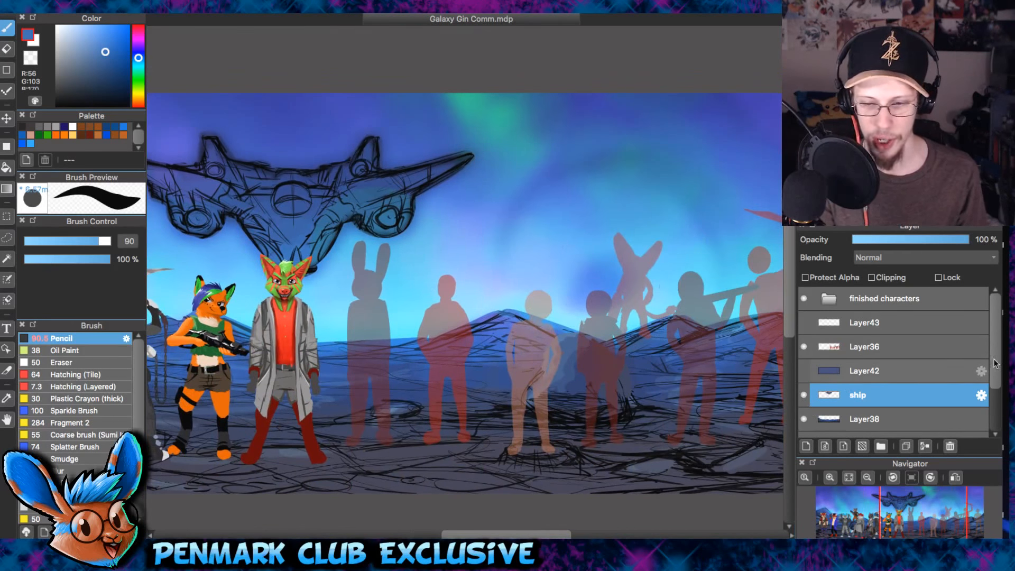
# - Compare the two Layer25 skies behind the characters by showing the lower one and toggling the upper one
pyautogui.scroll(-2, 852, 369)
pyautogui.click(804, 378)
pyautogui.click(804, 396)
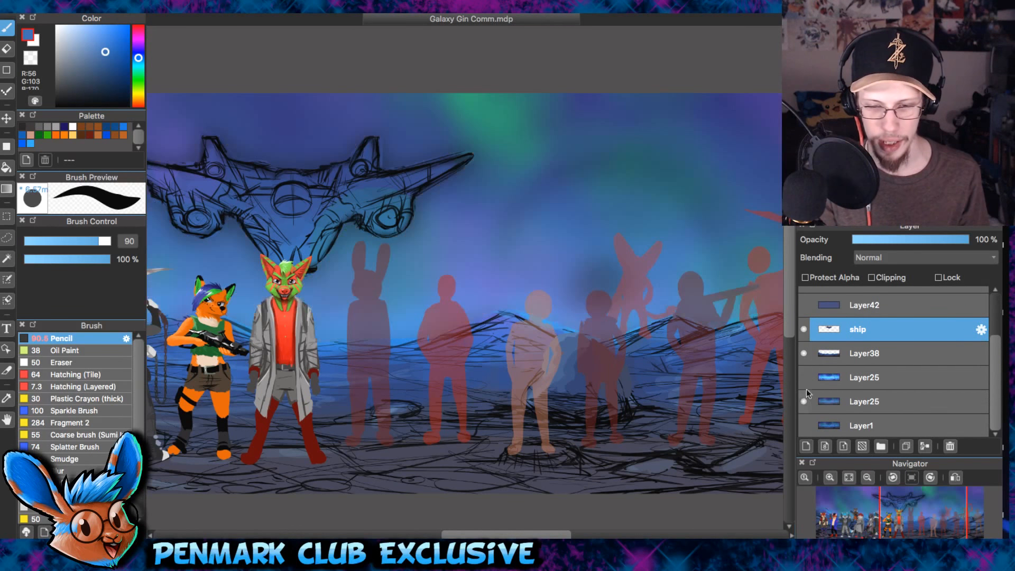
pyautogui.click(804, 377)
pyautogui.click(804, 378)
pyautogui.click(803, 379)
pyautogui.click(803, 379)
pyautogui.click(804, 379)
pyautogui.click(804, 379)
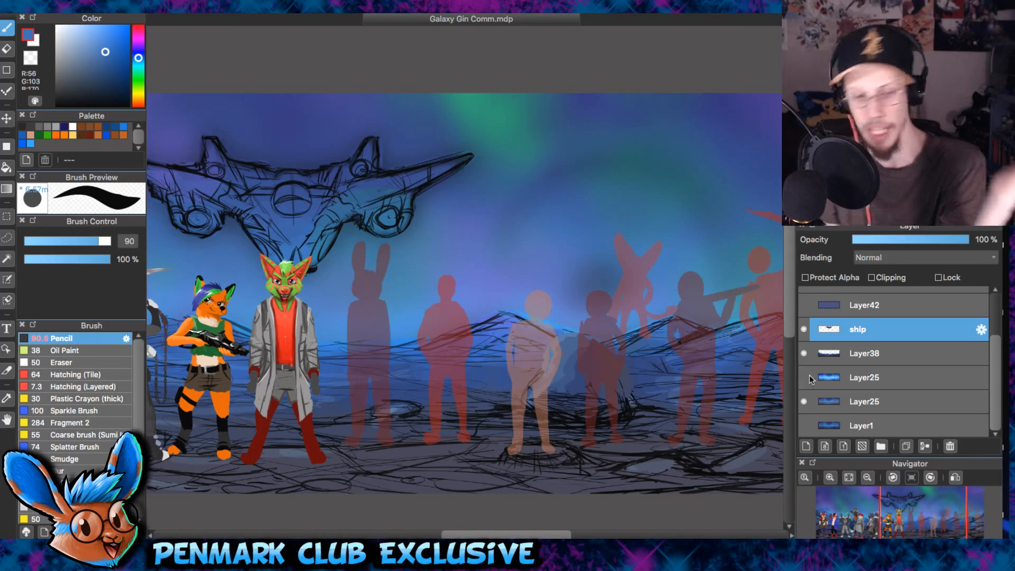
pyautogui.moveTo(598, 295); pyautogui.dragTo(492, 293)
# - Select the upper Layer25 and leave both Layer25 sky layers shown after switching between them
pyautogui.click(804, 378)
pyautogui.click(802, 397)
pyautogui.click(804, 378)
pyautogui.click(804, 400)
pyautogui.click(804, 379)
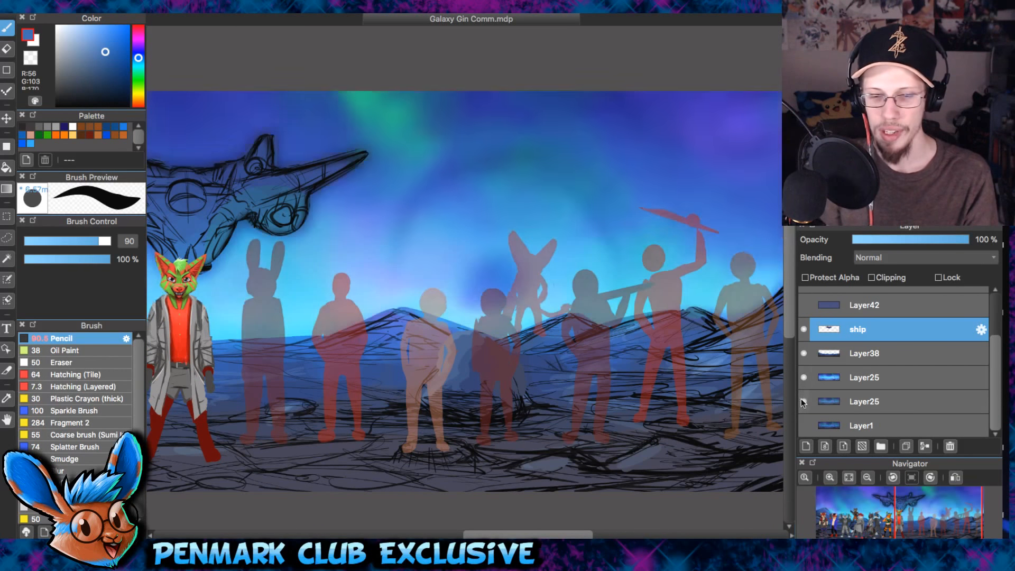
pyautogui.click(804, 400)
pyautogui.click(867, 378)
pyautogui.click(804, 401)
pyautogui.click(804, 377)
pyautogui.click(804, 377)
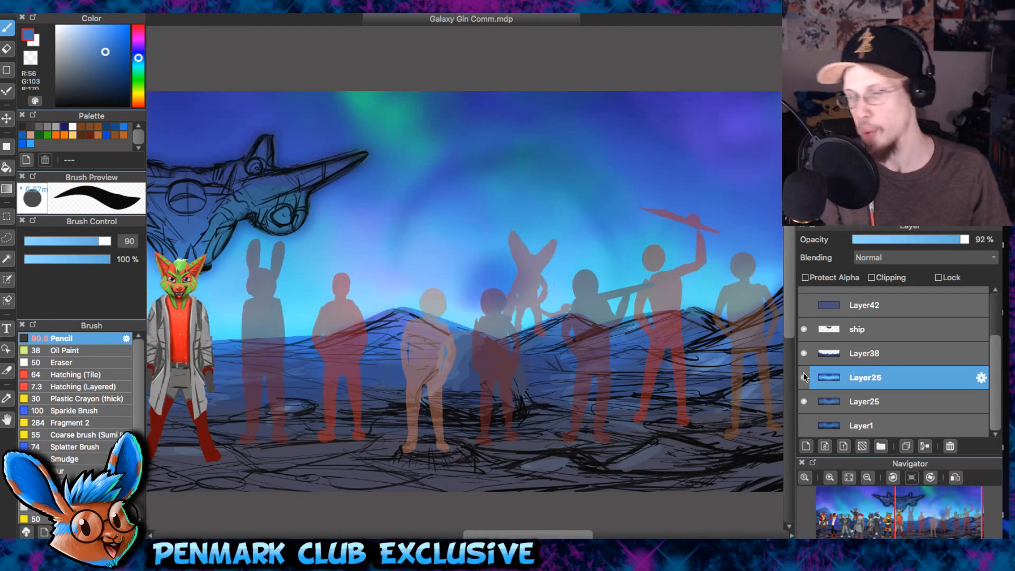
# - Examine the finished characters up close, moving from the ship towards the red fox at the banner's far end
pyautogui.moveTo(447, 289); pyautogui.dragTo(641, 274)
pyautogui.moveTo(416, 258); pyautogui.dragTo(606, 317)
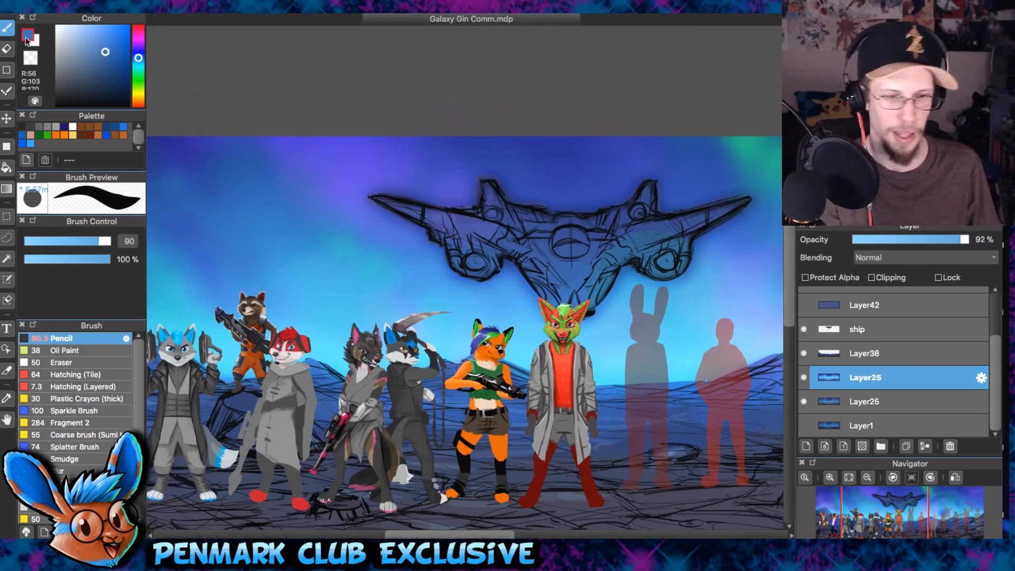
pyautogui.moveTo(235, 216); pyautogui.dragTo(533, 178)
pyautogui.scroll(5, 460, 312)
pyautogui.moveTo(417, 280)
pyautogui.mouseDown()
pyautogui.moveTo(497, 233)
pyautogui.moveTo(713, 246)
pyautogui.mouseUp()
pyautogui.scroll(3, 497, 232)
pyautogui.scroll(5, 528, 185)
pyautogui.moveTo(532, 186); pyautogui.dragTo(619, 296)
pyautogui.moveTo(520, 211)
pyautogui.mouseDown()
pyautogui.moveTo(485, 219)
pyautogui.moveTo(506, 278)
pyautogui.mouseUp()
pyautogui.scroll(-5, 508, 280)
# - Reduce the Pencil brush size to 34 while checking the red fox with the bandolier up close
pyautogui.press('[')
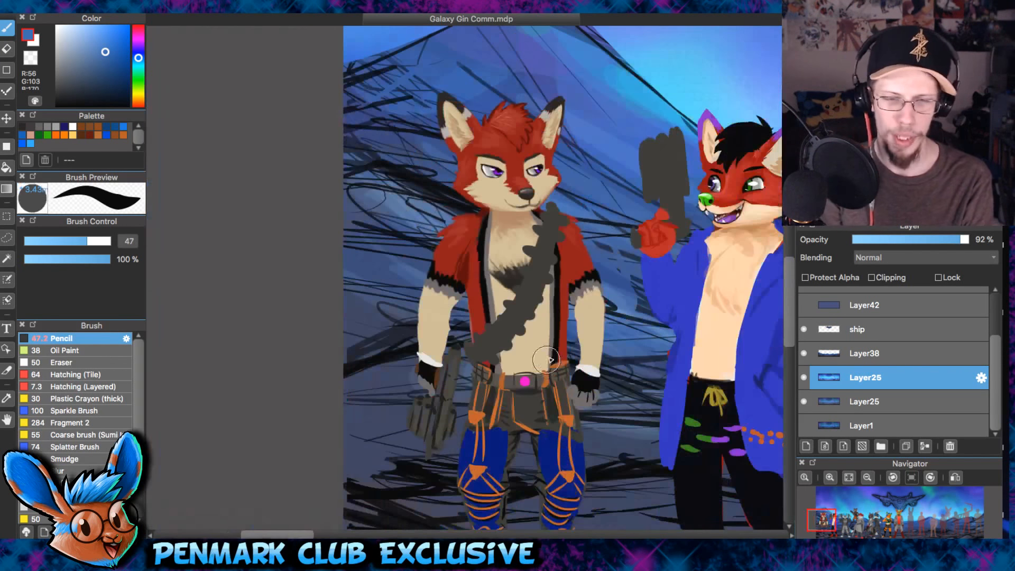
pyautogui.moveTo(598, 317); pyautogui.dragTo(408, 296)
pyautogui.moveTo(471, 312); pyautogui.dragTo(607, 302)
pyautogui.scroll(5, 607, 302)
pyautogui.moveTo(548, 182); pyautogui.dragTo(553, 261)
pyautogui.scroll(3, 554, 260)
pyautogui.moveTo(561, 212); pyautogui.dragTo(597, 438)
pyautogui.press('[')
# - Examine the fox in the blue jacket and the gray character holding two pistols beside it
pyautogui.scroll(-5, 476, 162)
pyautogui.moveTo(477, 192); pyautogui.dragTo(308, 159)
pyautogui.scroll(3, 465, 153)
pyautogui.scroll(-5, 621, 229)
pyautogui.moveTo(754, 205); pyautogui.dragTo(604, 234)
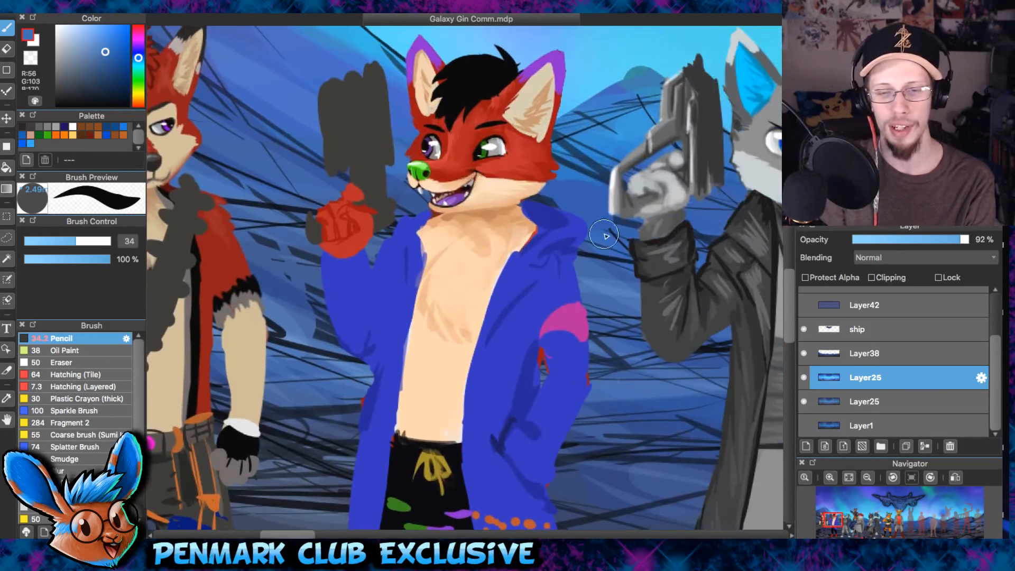
pyautogui.scroll(-4, 604, 235)
pyautogui.moveTo(597, 278); pyautogui.dragTo(515, 277)
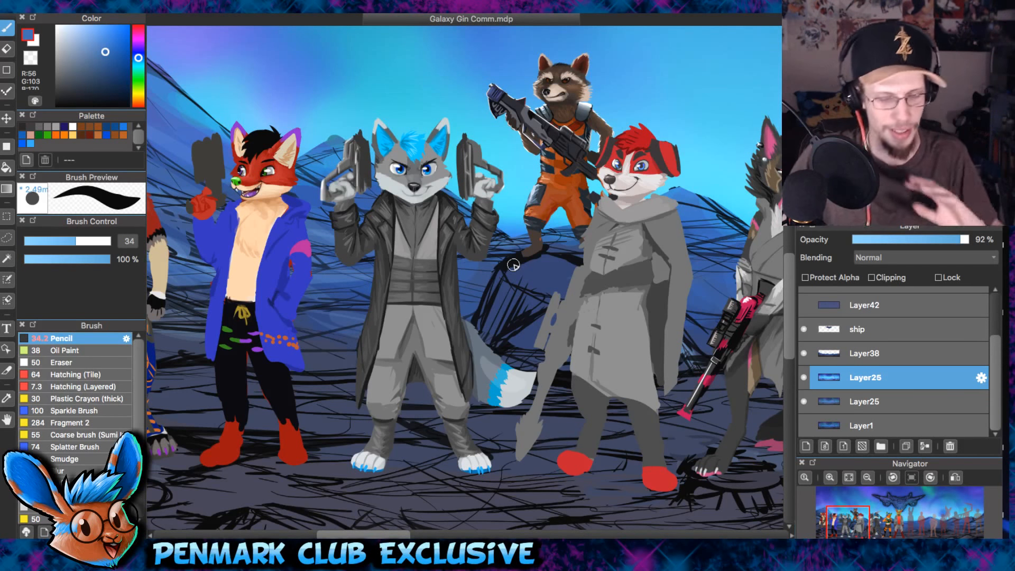
# - Examine the raccoon's finished rendering up close and compare it with the less finished characters around it
pyautogui.scroll(5, 571, 84)
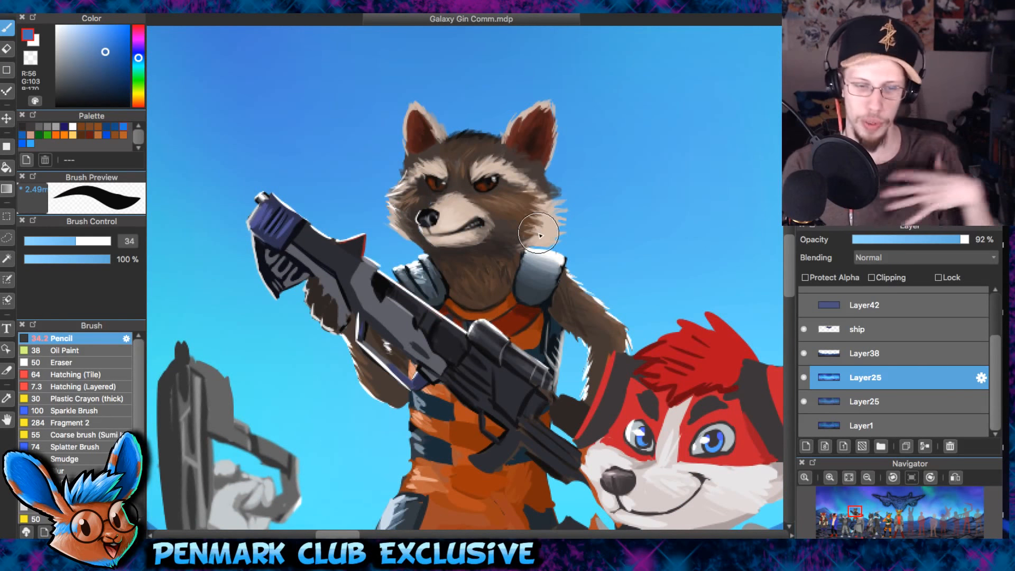
pyautogui.scroll(-3, 509, 346)
pyautogui.moveTo(509, 346); pyautogui.dragTo(677, 148)
pyautogui.scroll(-2, 564, 246)
pyautogui.scroll(2, 557, 246)
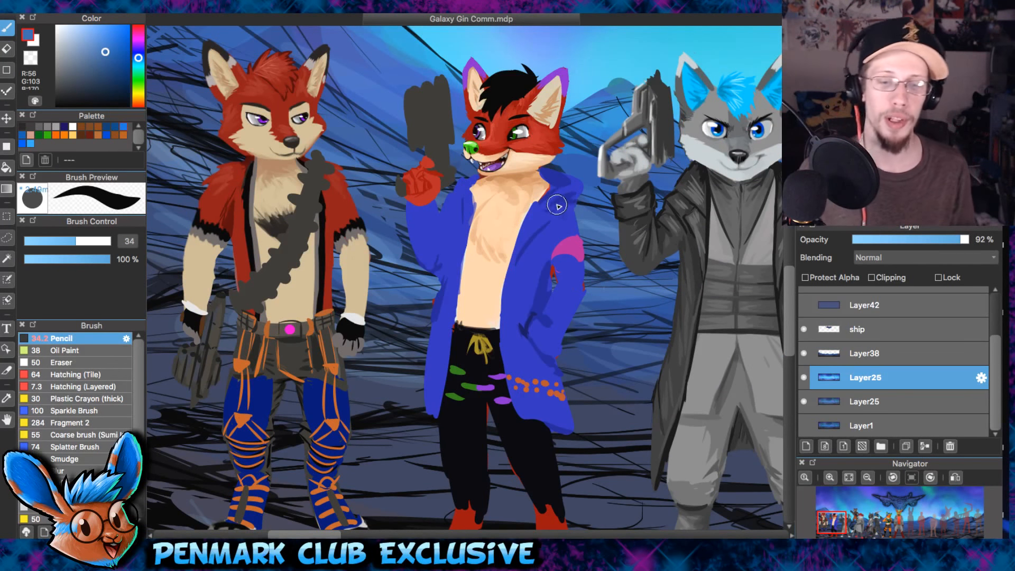
pyautogui.scroll(2, 562, 206)
pyautogui.scroll(-3, 264, 93)
pyautogui.moveTo(540, 187); pyautogui.dragTo(657, 304)
pyautogui.scroll(2, 434, 253)
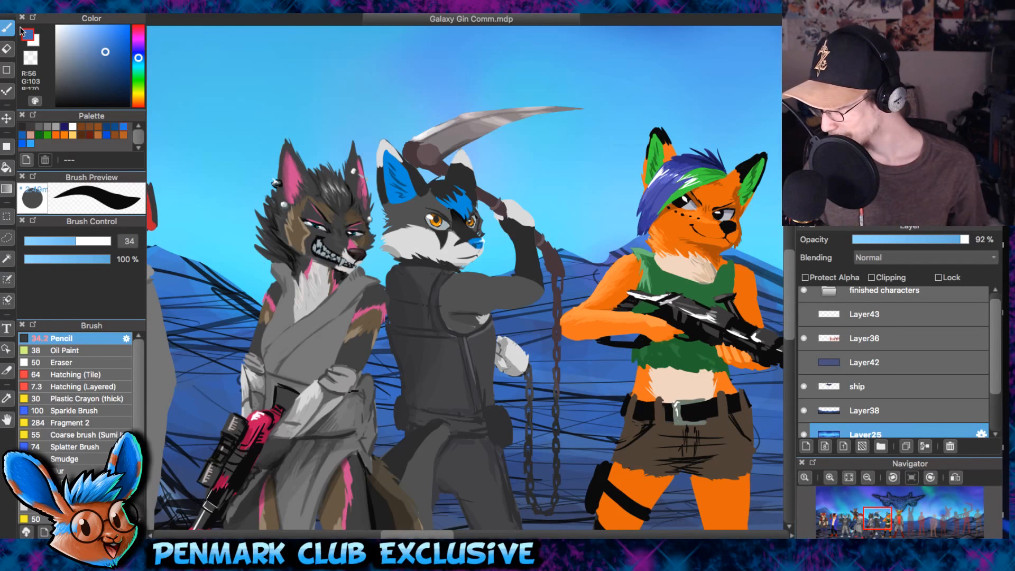
# - Set the Pencil brush size to 19, expand the finished characters folder and select the Kai layer
pyautogui.scroll(3, 704, 211)
pyautogui.moveTo(75, 241); pyautogui.dragTo(57, 241)
pyautogui.moveTo(620, 253); pyautogui.dragTo(616, 290)
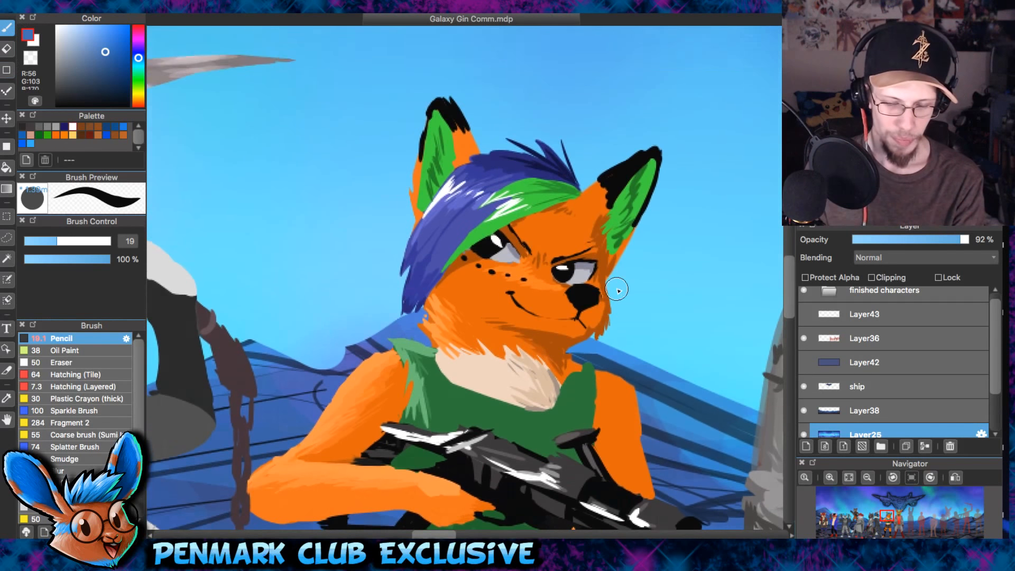
pyautogui.scroll(3, 617, 289)
pyautogui.scroll(-4, 635, 254)
pyautogui.scroll(1, 643, 255)
pyautogui.moveTo(501, 225)
pyautogui.mouseDown()
pyautogui.moveTo(528, 287)
pyautogui.moveTo(781, 275)
pyautogui.mouseUp()
pyautogui.moveTo(395, 262); pyautogui.dragTo(578, 238)
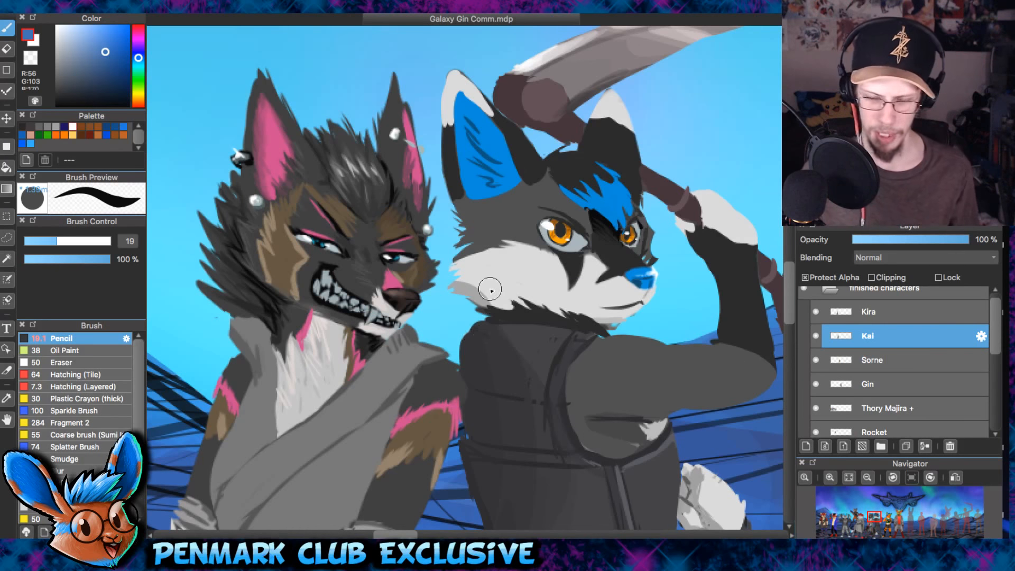
# - Examine the whole finished character line-up against the ship and blurred sky, both zoomed out and closer in
pyautogui.scroll(-2, 437, 231)
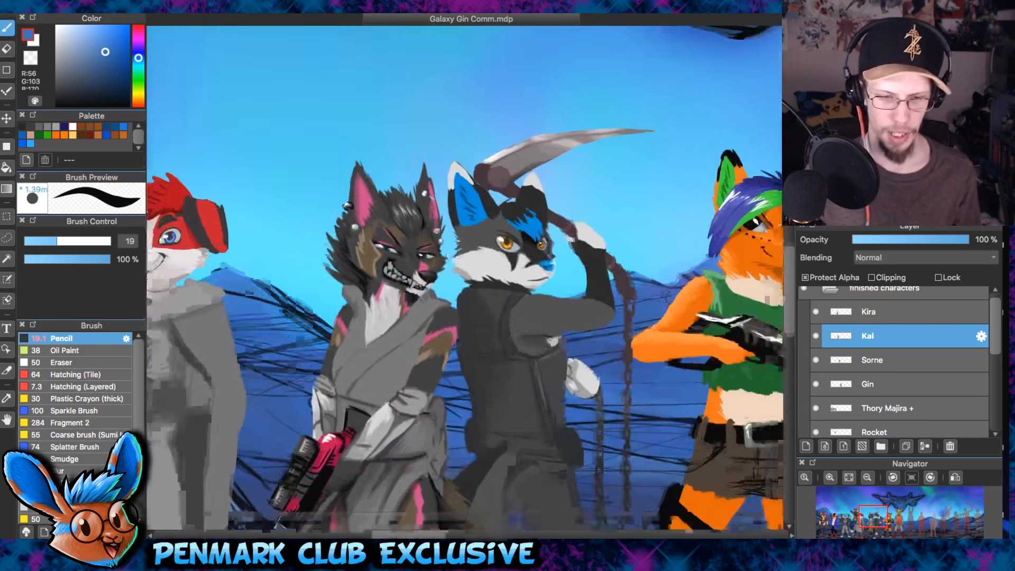
pyautogui.scroll(-1, 435, 230)
pyautogui.scroll(-1, 558, 241)
pyautogui.scroll(-3, 557, 242)
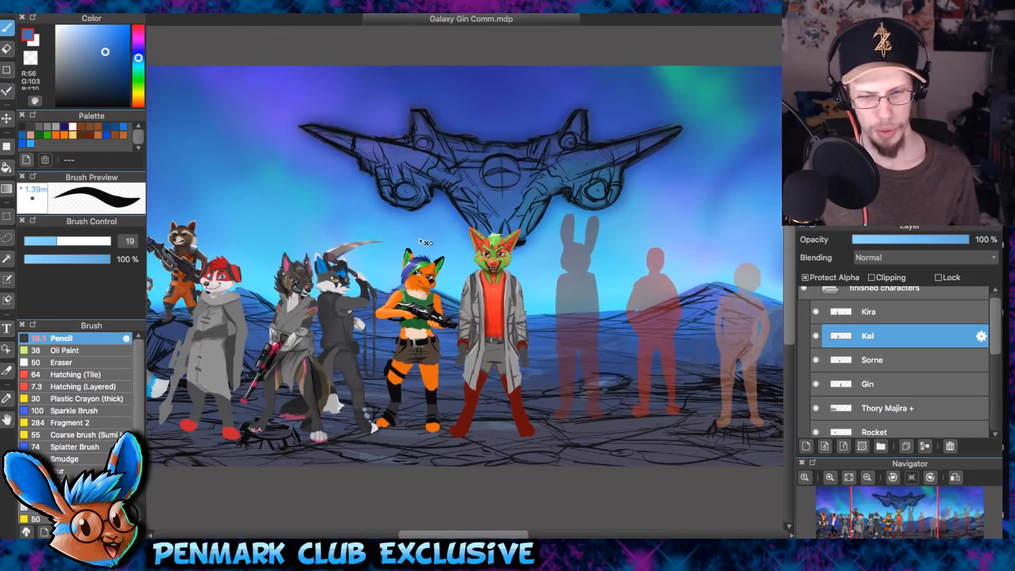
pyautogui.scroll(1, 422, 242)
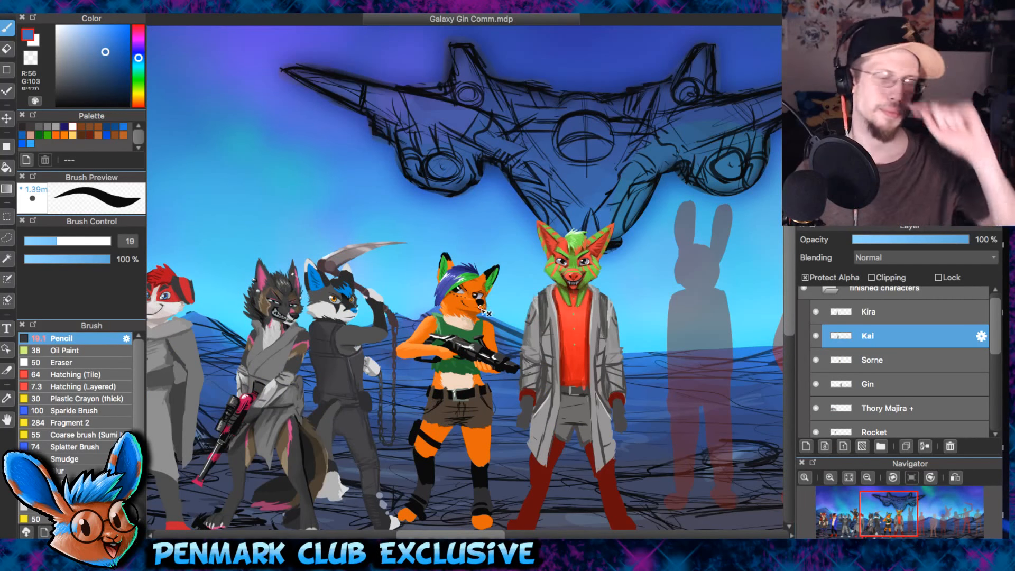
pyautogui.moveTo(481, 308); pyautogui.dragTo(474, 261)
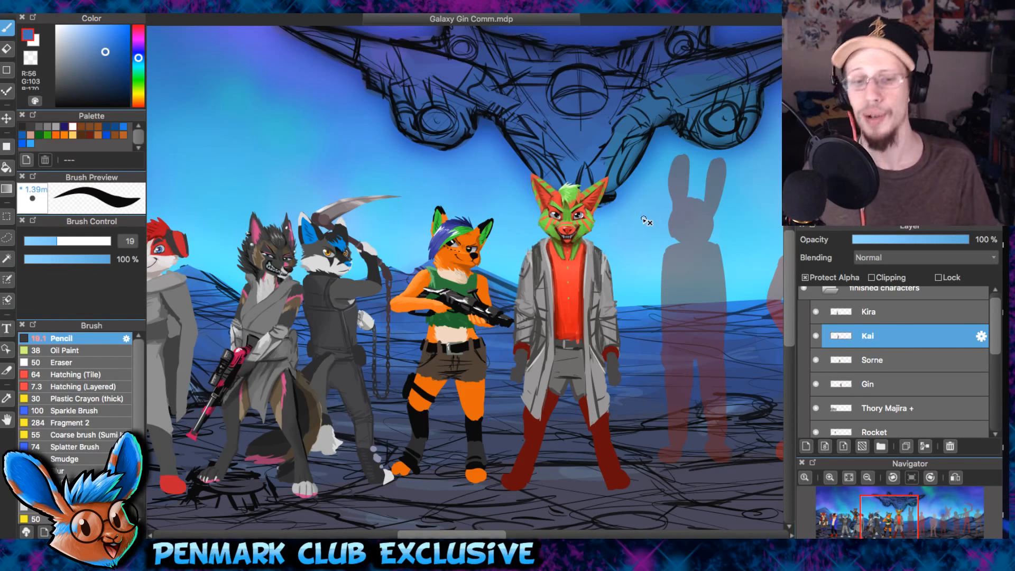
pyautogui.scroll(-2, 640, 218)
pyautogui.moveTo(629, 286); pyautogui.dragTo(759, 322)
pyautogui.scroll(1, 483, 264)
pyautogui.moveTo(483, 265); pyautogui.dragTo(522, 274)
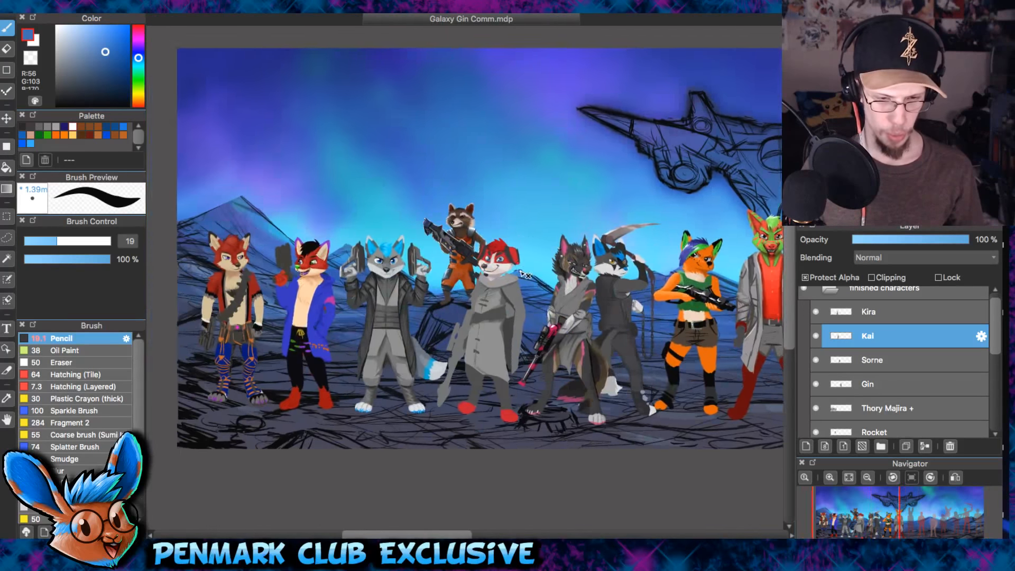
pyautogui.scroll(2, 523, 275)
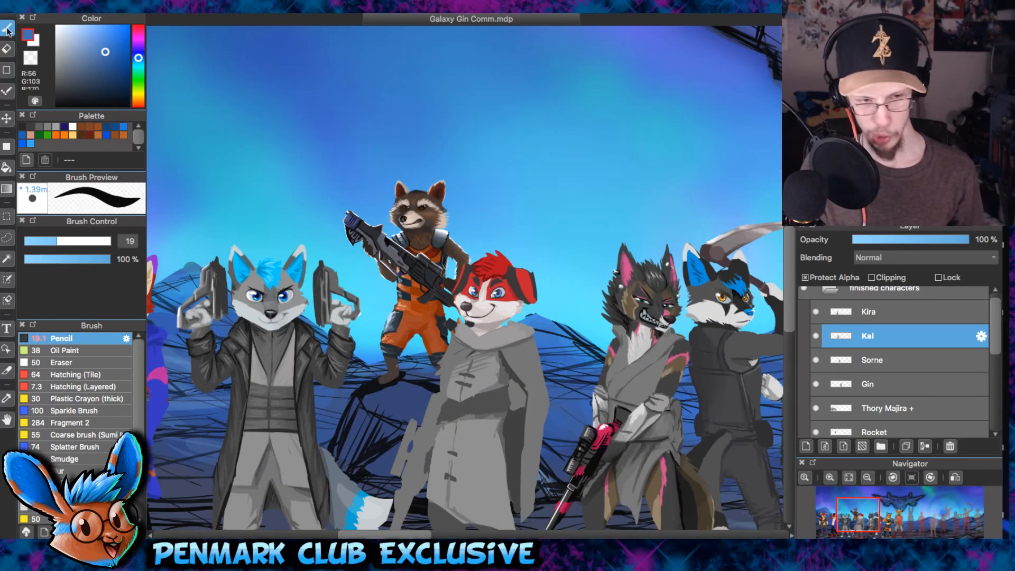
pyautogui.moveTo(487, 214); pyautogui.dragTo(498, 186)
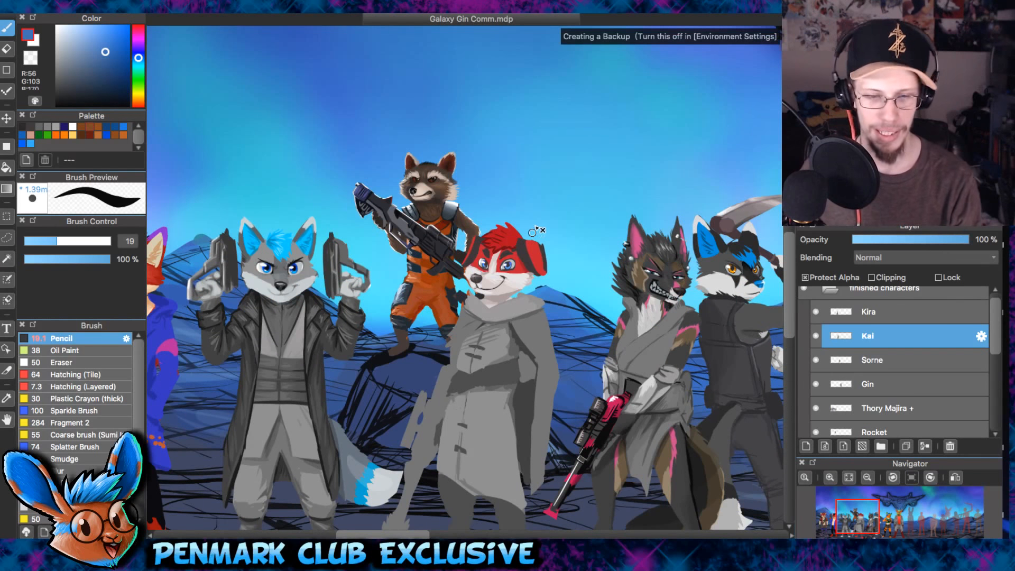
pyautogui.scroll(1, 531, 223)
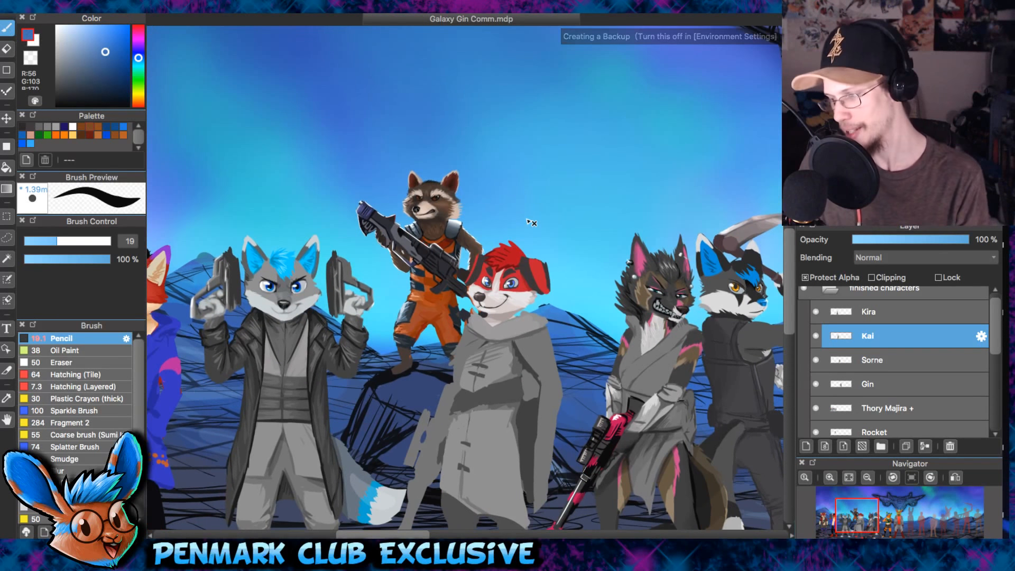
pyautogui.moveTo(565, 232); pyautogui.dragTo(305, 134)
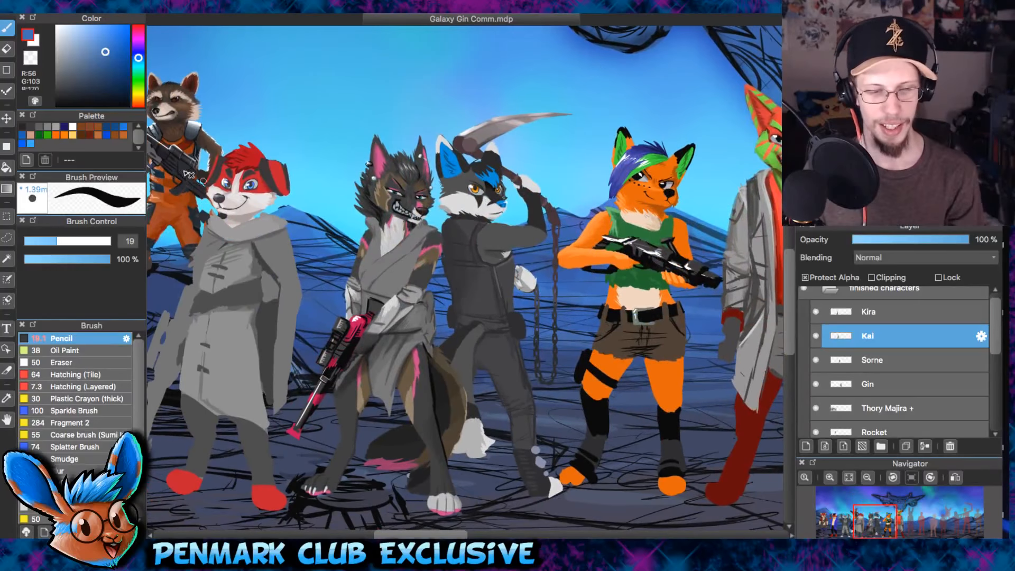
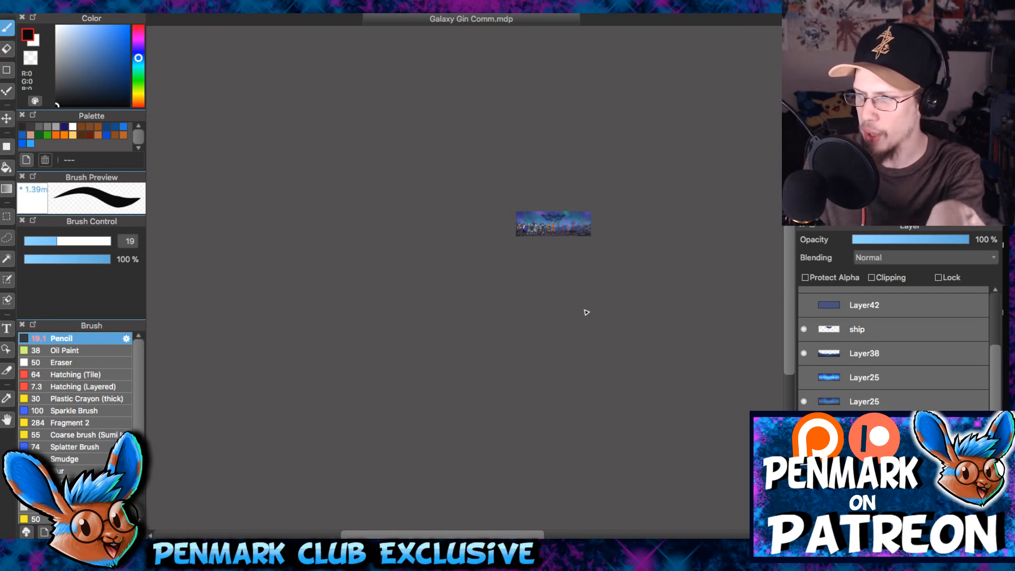
# - Examine the whole banner at thumbnail size to judge how the characters read against the sky
pyautogui.scroll(2, 586, 305)
pyautogui.moveTo(548, 251); pyautogui.dragTo(589, 231)
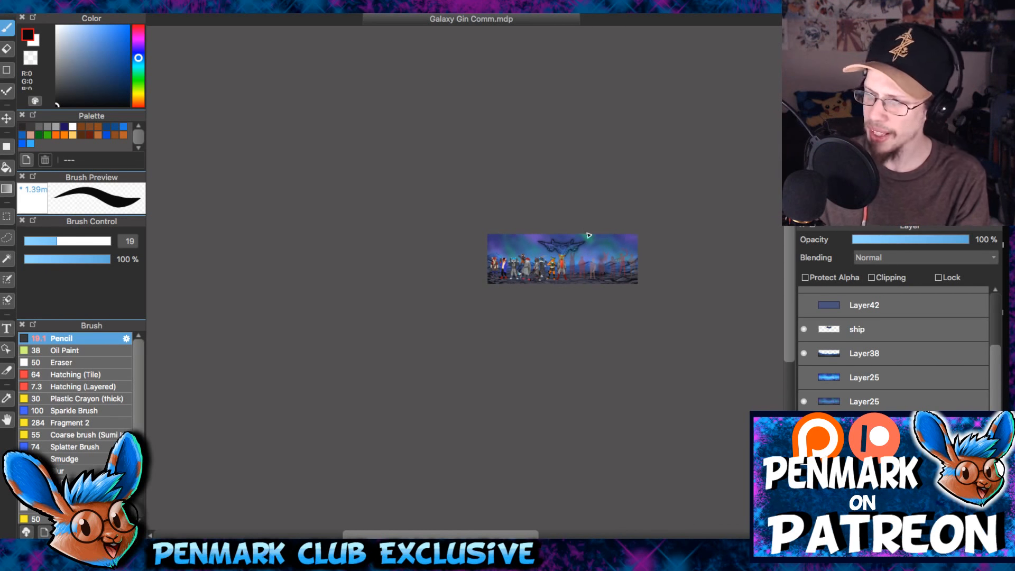
pyautogui.scroll(4, 591, 253)
pyautogui.scroll(-5, 581, 230)
pyautogui.scroll(-2, 582, 230)
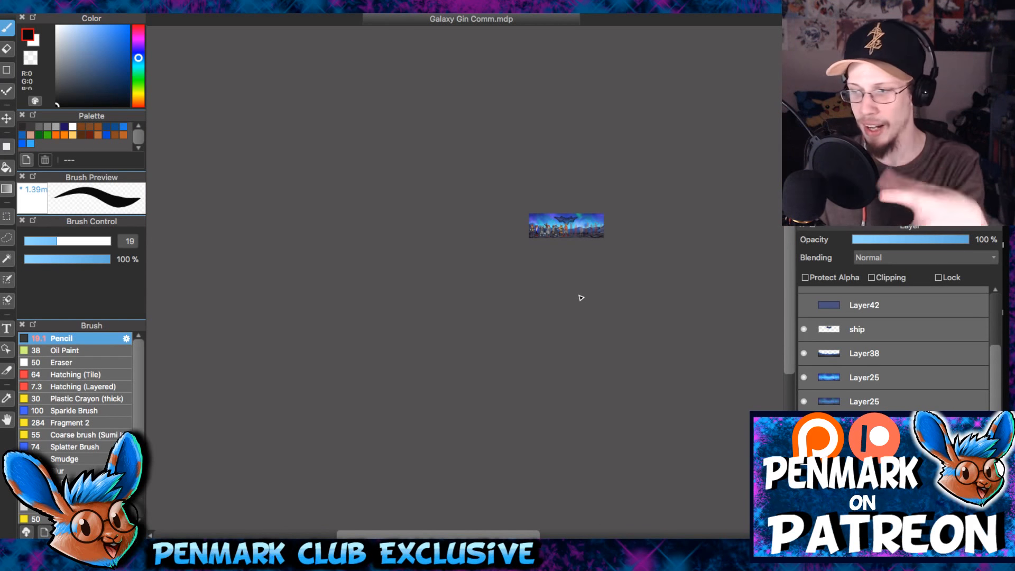
# - Hide both Layer25 sky layers and show them again to compare the characters' contrast with and without the glow
pyautogui.scroll(2, 627, 241)
pyautogui.click(804, 377)
pyautogui.click(804, 401)
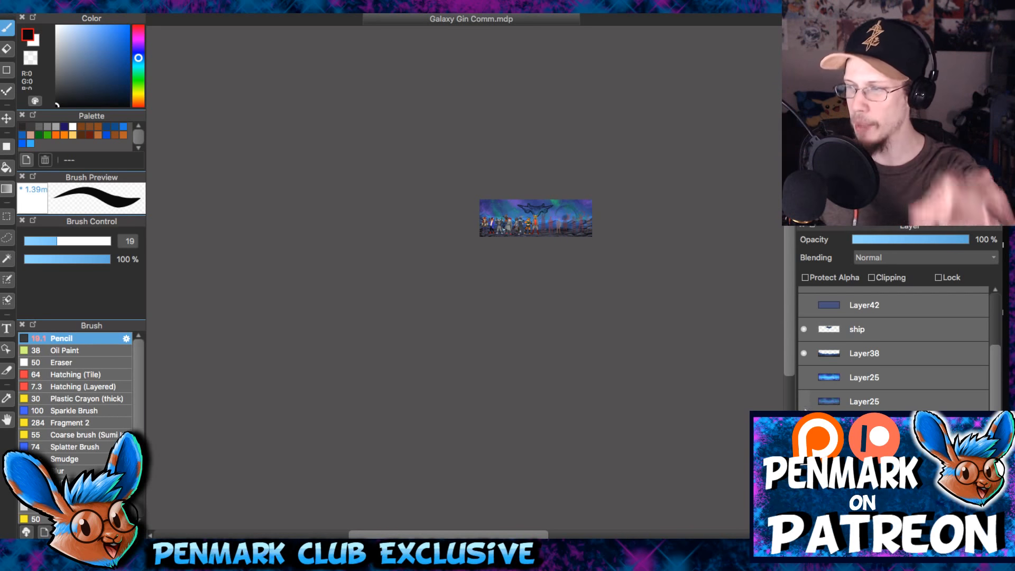
pyautogui.click(804, 375)
pyautogui.click(806, 396)
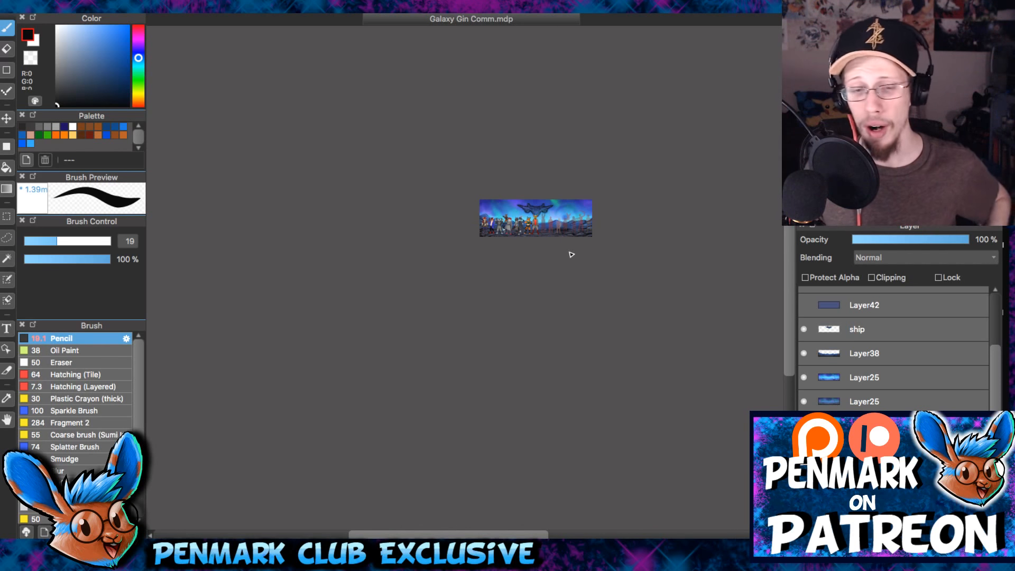
# - Examine the line-up against the bright sky, including close views of the orange fox with the rifle and its neighbours
pyautogui.scroll(2, 571, 252)
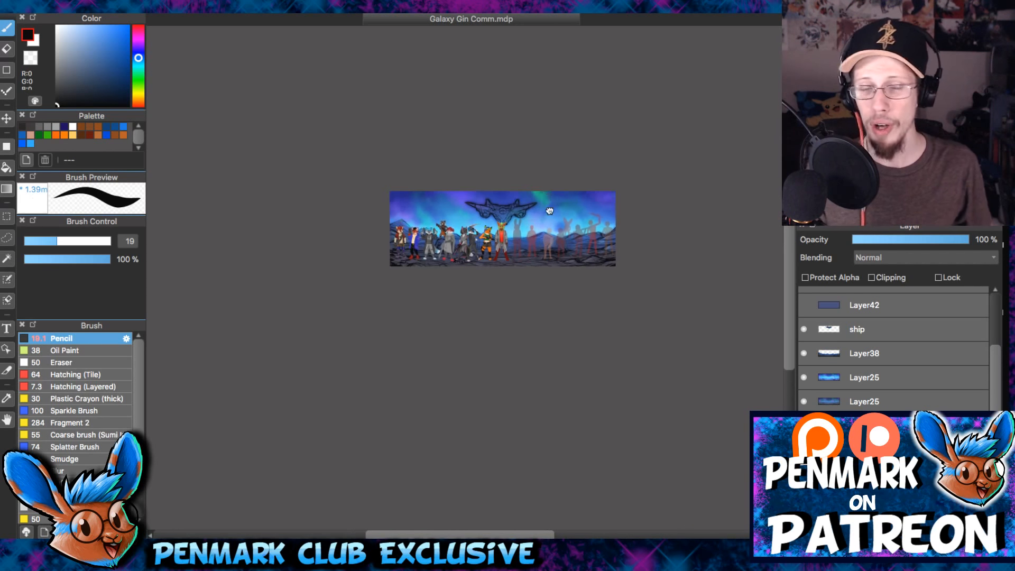
pyautogui.scroll(2, 549, 196)
pyautogui.moveTo(553, 198); pyautogui.dragTo(546, 184)
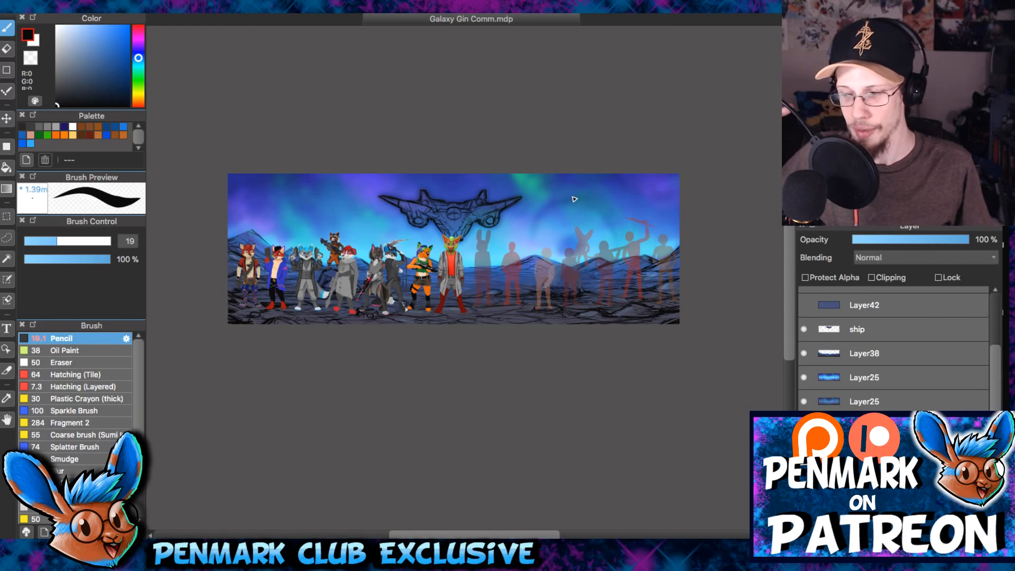
pyautogui.scroll(10, 426, 252)
pyautogui.moveTo(622, 287); pyautogui.dragTo(594, 281)
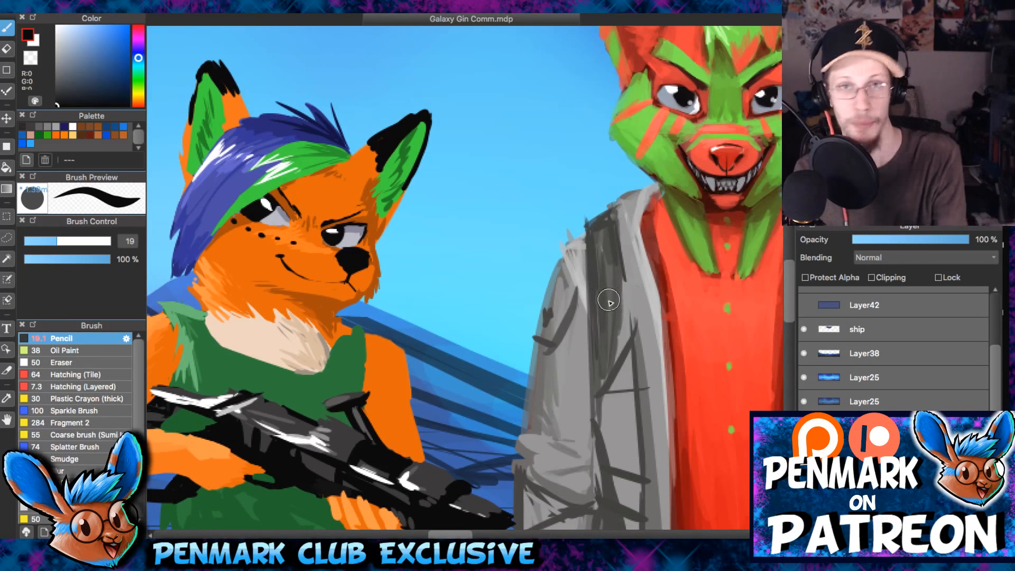
pyautogui.hscroll(-15, 609, 299)
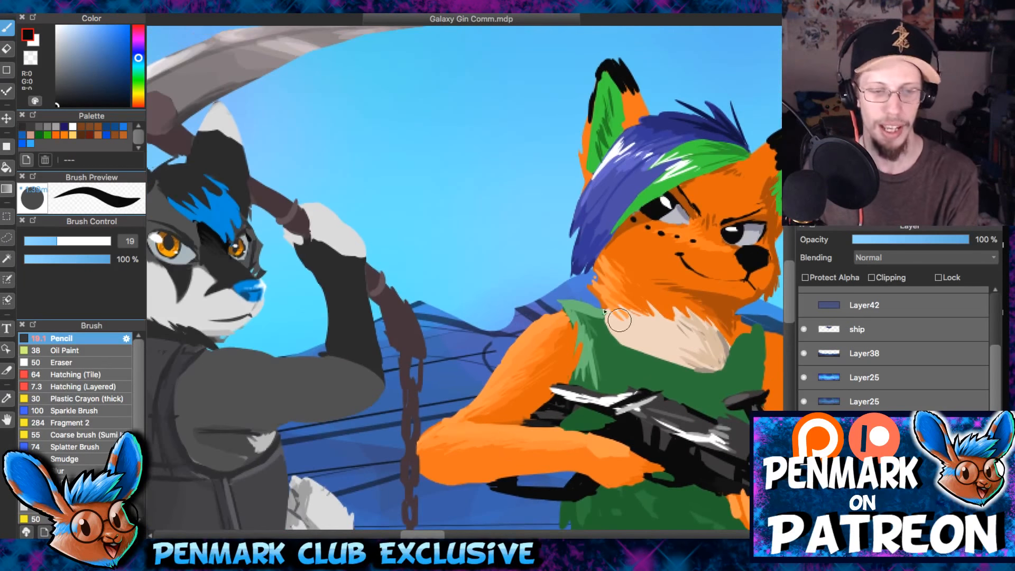
pyautogui.scroll(-10, 596, 322)
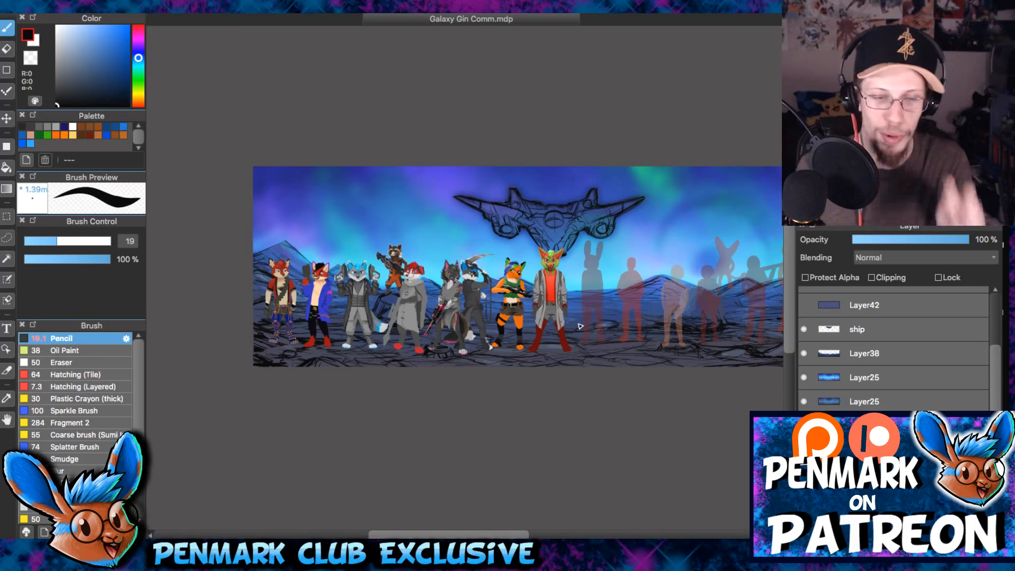
# - Compare the full banner with a close view of the green-and-red character's face in the grey coat
pyautogui.scroll(5, 552, 277)
pyautogui.scroll(-6, 551, 277)
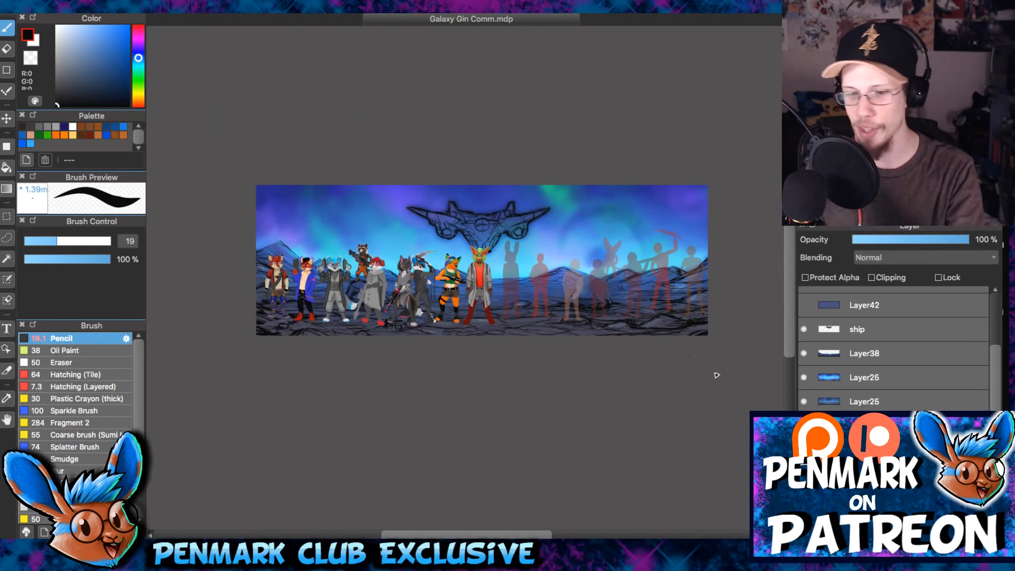
pyautogui.scroll(8, 473, 255)
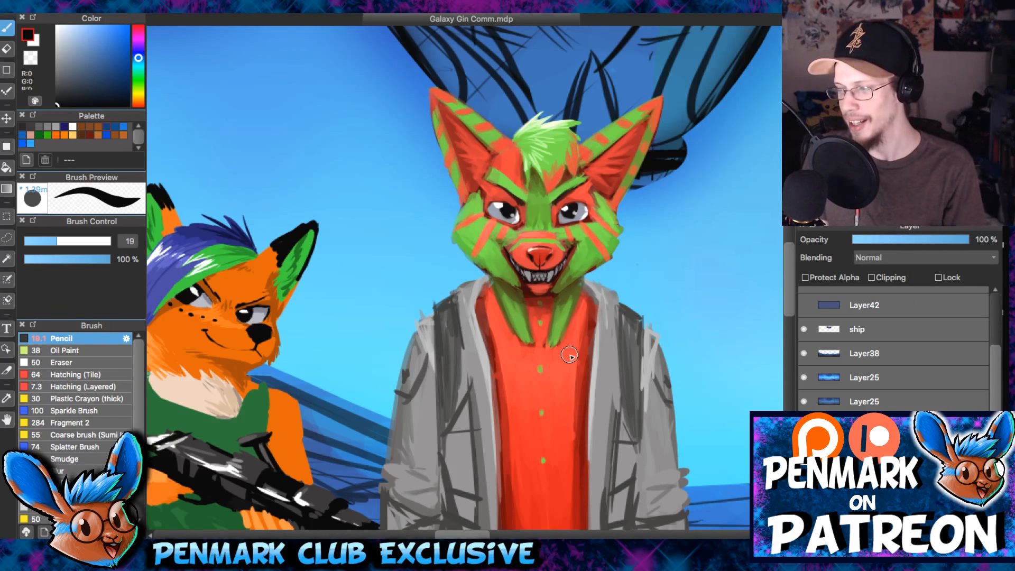
pyautogui.scroll(5, 624, 321)
pyautogui.moveTo(625, 321); pyautogui.dragTo(651, 475)
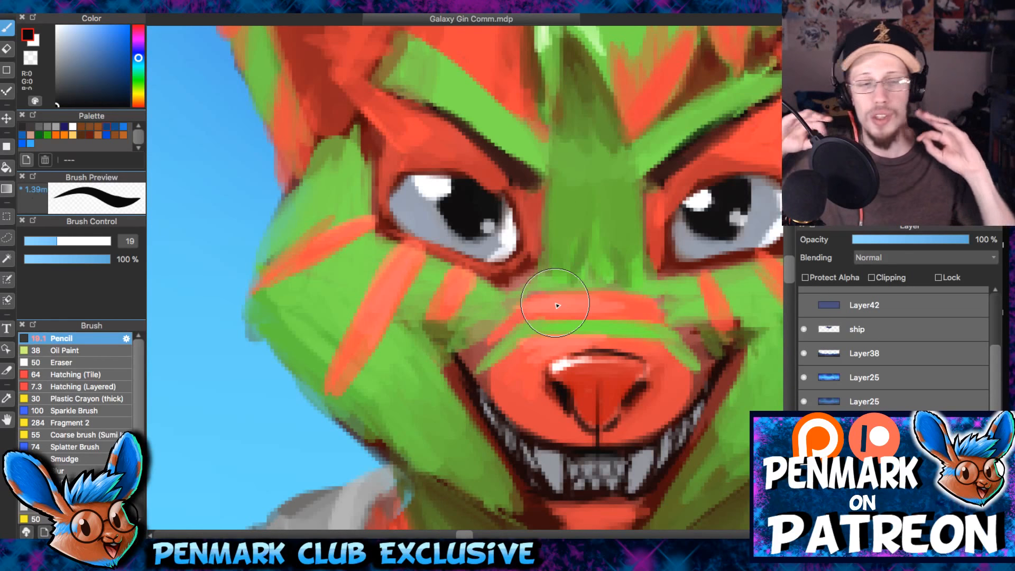
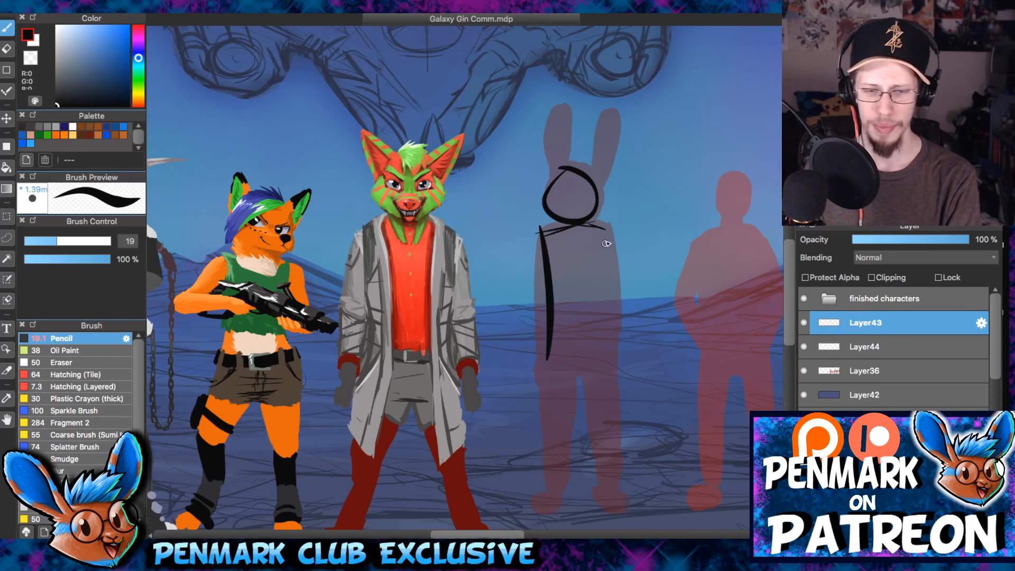
# - Undo the last thick strokes along the side of the bunny silhouette's torso
pyautogui.hotkey('ctrl', 'z')
pyautogui.hotkey('ctrl', 'z')
pyautogui.moveTo(592, 259); pyautogui.dragTo(572, 261)
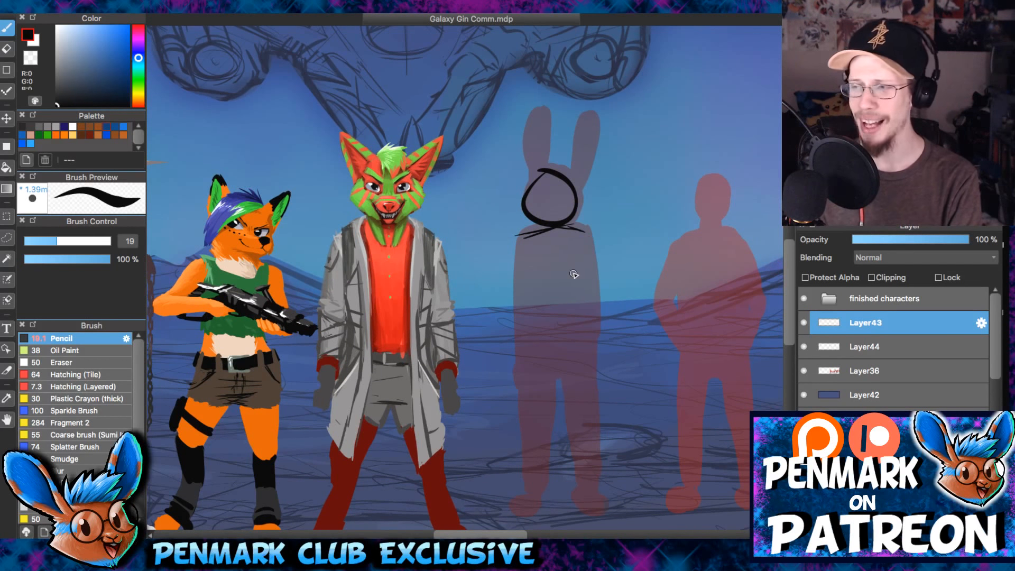
pyautogui.moveTo(517, 231)
pyautogui.mouseDown()
pyautogui.moveTo(521, 373)
pyautogui.moveTo(568, 373)
pyautogui.mouseUp()
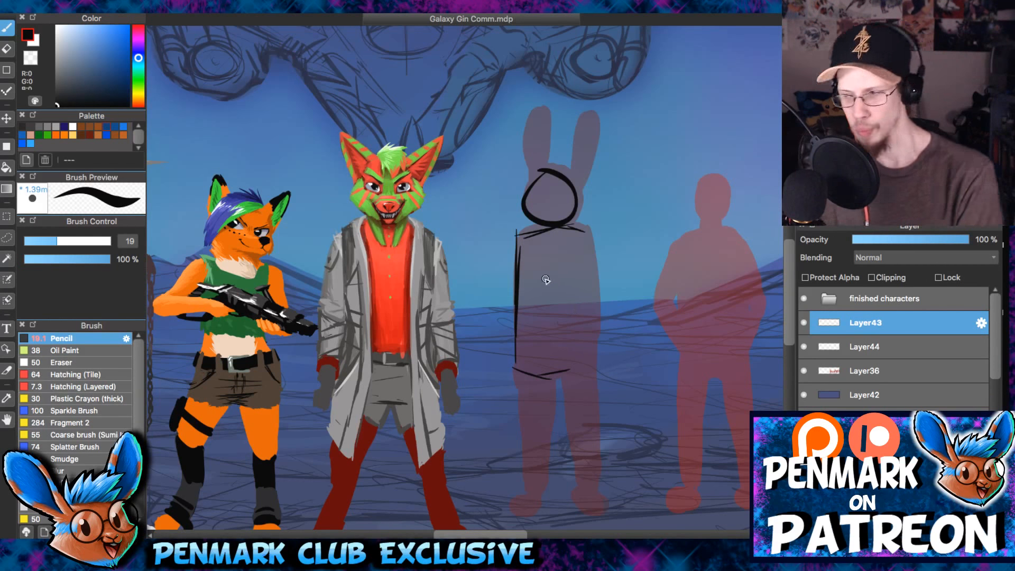
pyautogui.press('super+z')
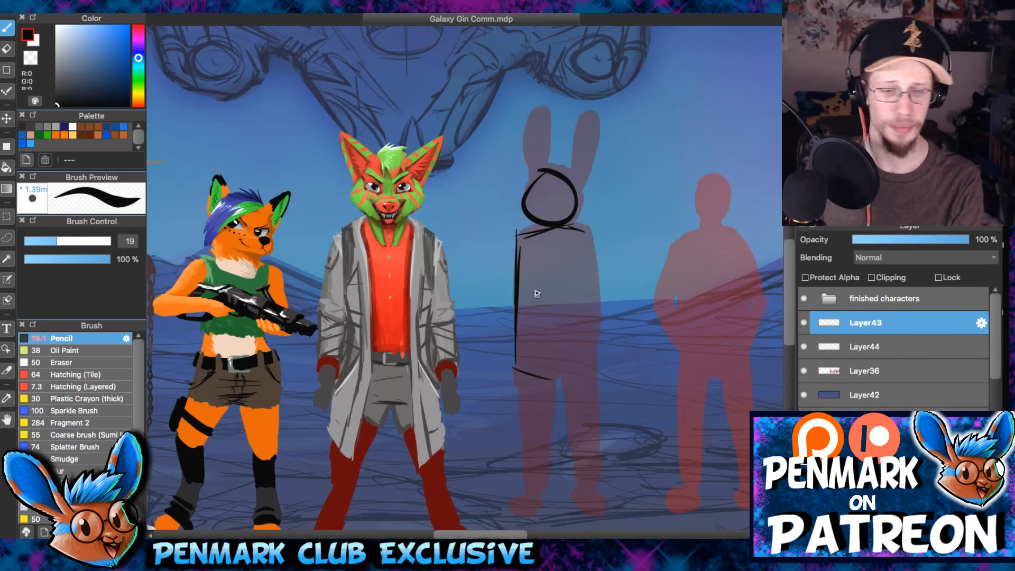
pyautogui.press('super+z')
pyautogui.press('super+z')
pyautogui.press('super+z')
# - Sketch a boxy torso over the bunny silhouette with black Pencil side lines and a hip line below the shoulders
pyautogui.moveTo(590, 233); pyautogui.dragTo(587, 370)
pyautogui.moveTo(528, 366); pyautogui.dragTo(587, 369)
pyautogui.scroll(-4, 581, 317)
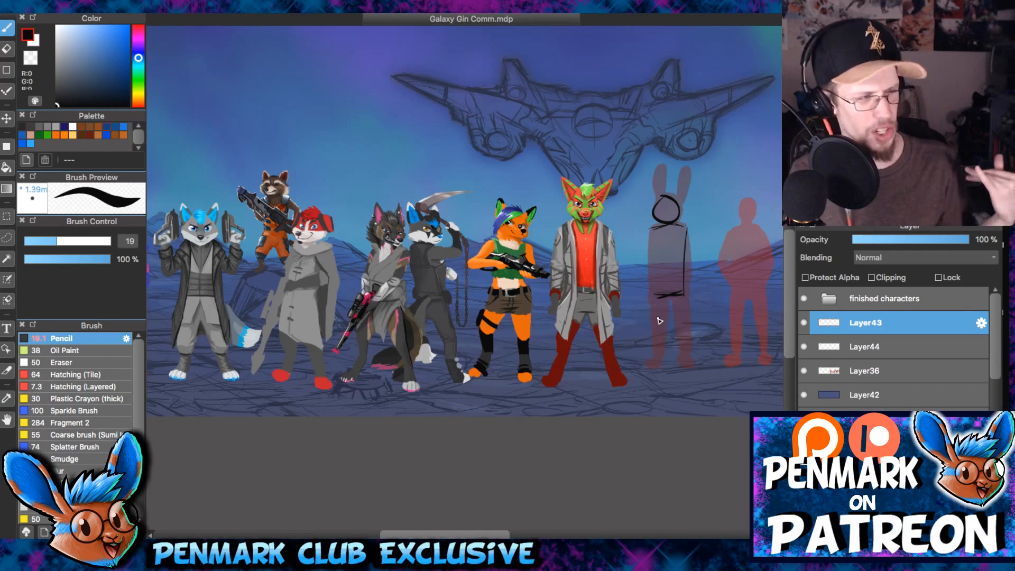
pyautogui.moveTo(472, 269); pyautogui.dragTo(619, 260)
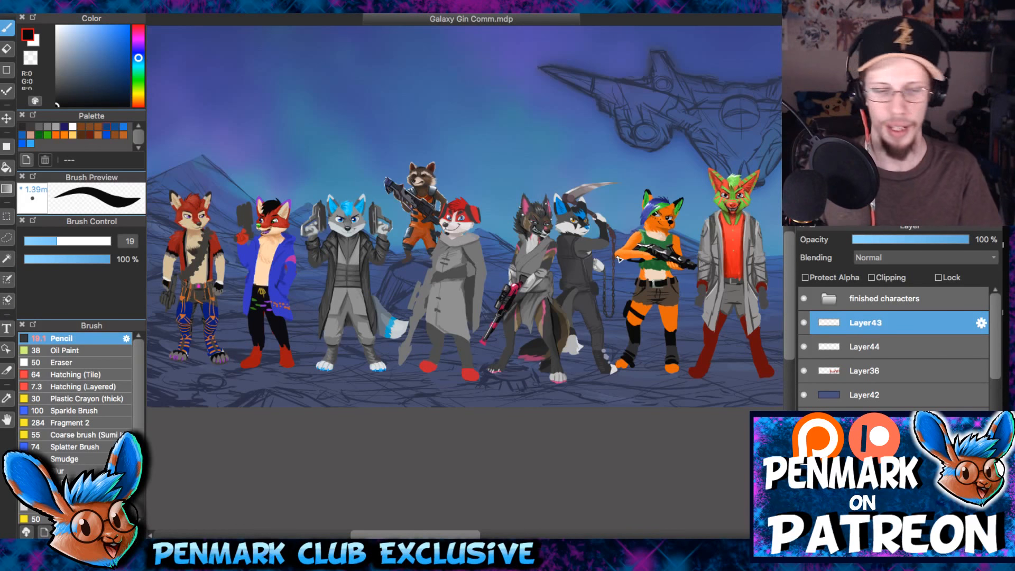
pyautogui.moveTo(595, 308); pyautogui.dragTo(490, 319)
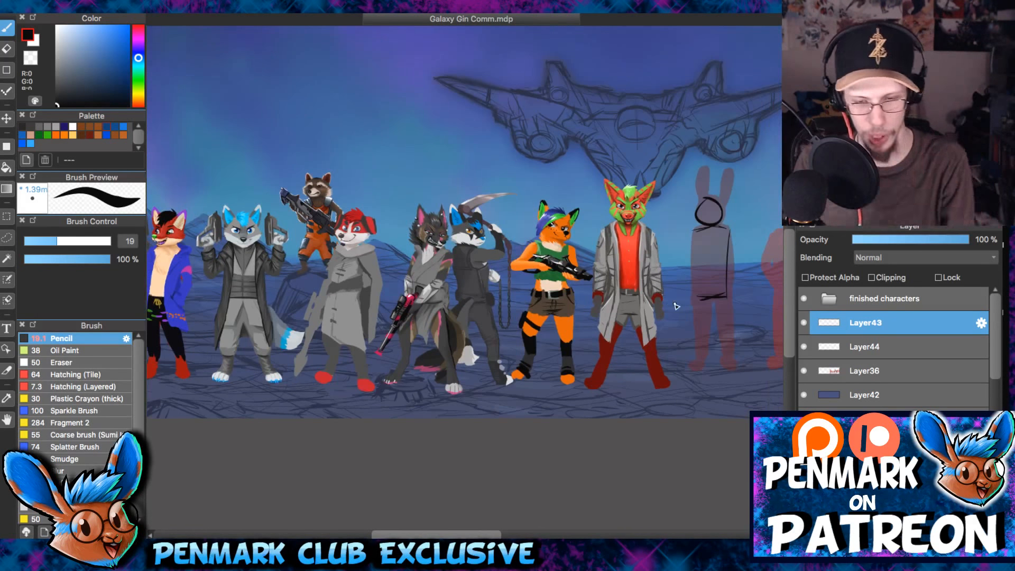
pyautogui.scroll(3, 675, 306)
pyautogui.moveTo(682, 225); pyautogui.dragTo(482, 241)
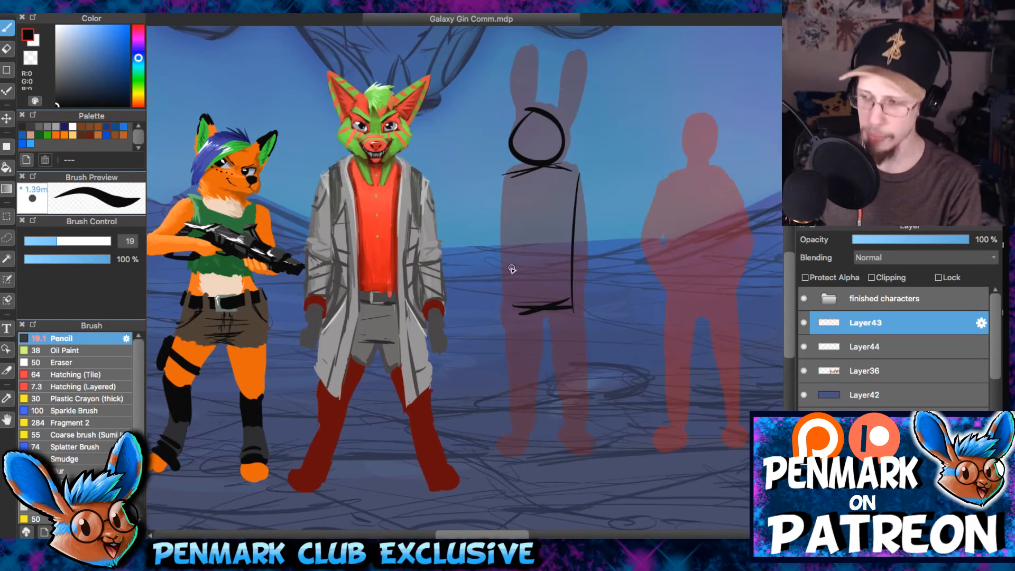
pyautogui.moveTo(506, 178); pyautogui.dragTo(511, 320)
pyautogui.moveTo(571, 178); pyautogui.dragTo(566, 195)
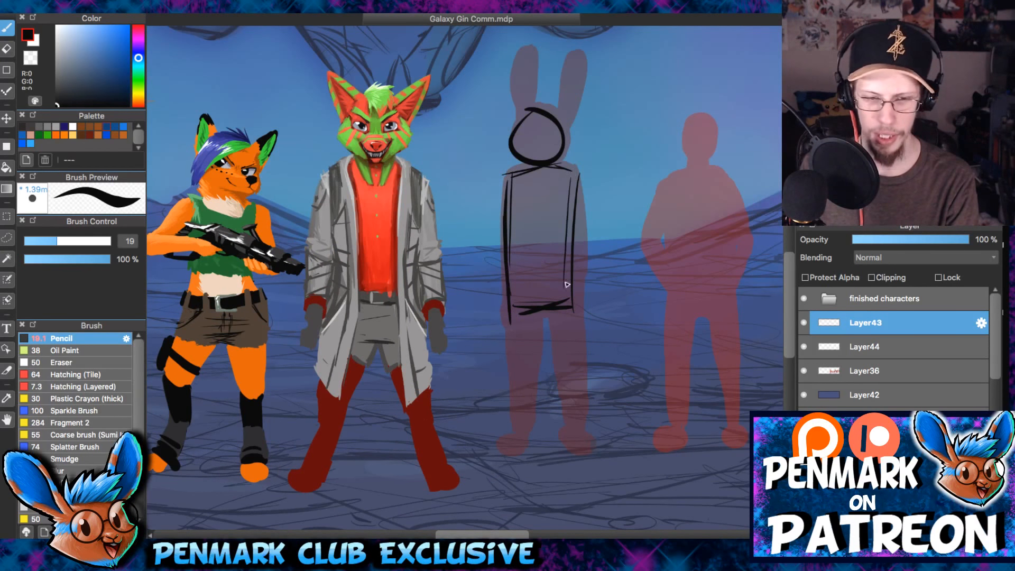
# - Erase the torso's left side line on the bunny figure and redraw it slightly further in, down to the hip
pyautogui.press('e')
pyautogui.moveTo(502, 176); pyautogui.dragTo(508, 322)
pyautogui.press('b')
pyautogui.moveTo(514, 171); pyautogui.dragTo(510, 251)
pyautogui.moveTo(508, 269); pyautogui.dragTo(521, 309)
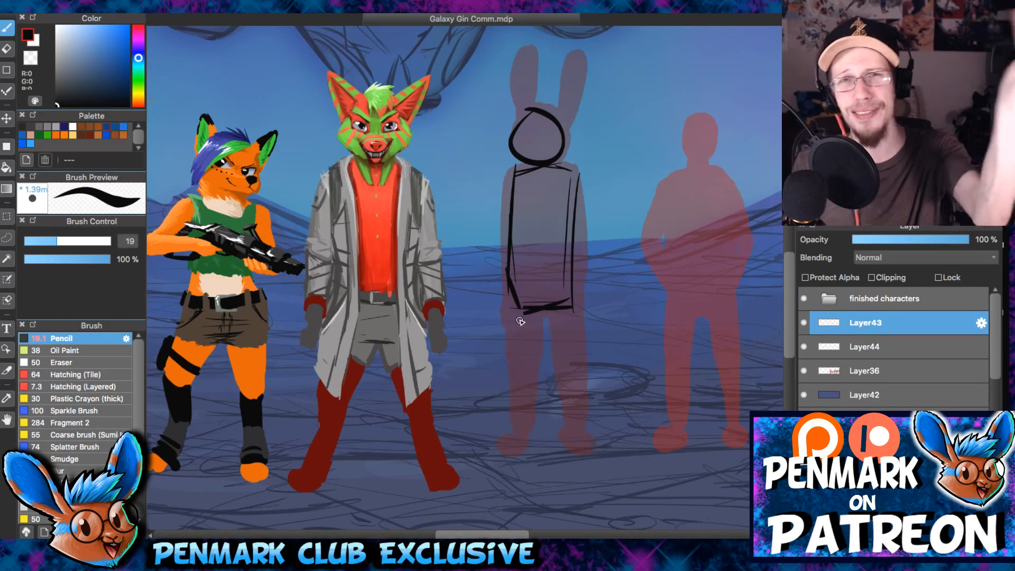
# - Sketch straight lines for both legs, a short arm stroke beside the hip and an extra waist stroke on the bunny figure
pyautogui.moveTo(513, 268); pyautogui.dragTo(521, 420)
pyautogui.moveTo(569, 317); pyautogui.dragTo(590, 399)
pyautogui.moveTo(575, 296); pyautogui.dragTo(602, 437)
pyautogui.moveTo(511, 301); pyautogui.dragTo(512, 440)
pyautogui.moveTo(505, 286); pyautogui.dragTo(505, 352)
pyautogui.moveTo(566, 296); pyautogui.dragTo(542, 302)
# - Add a waist line to the bunny figure and sketch oval feet at the ends of both legs
pyautogui.press('e')
pyautogui.moveTo(444, 294); pyautogui.dragTo(487, 254)
pyautogui.scroll(2, 507, 243)
pyautogui.moveTo(541, 208); pyautogui.dragTo(561, 241)
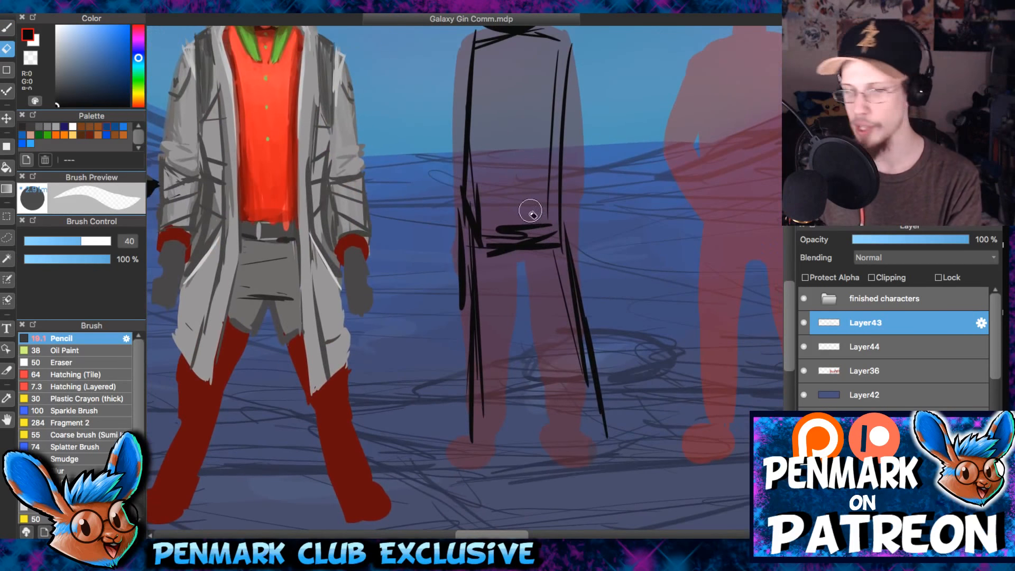
pyautogui.press('b')
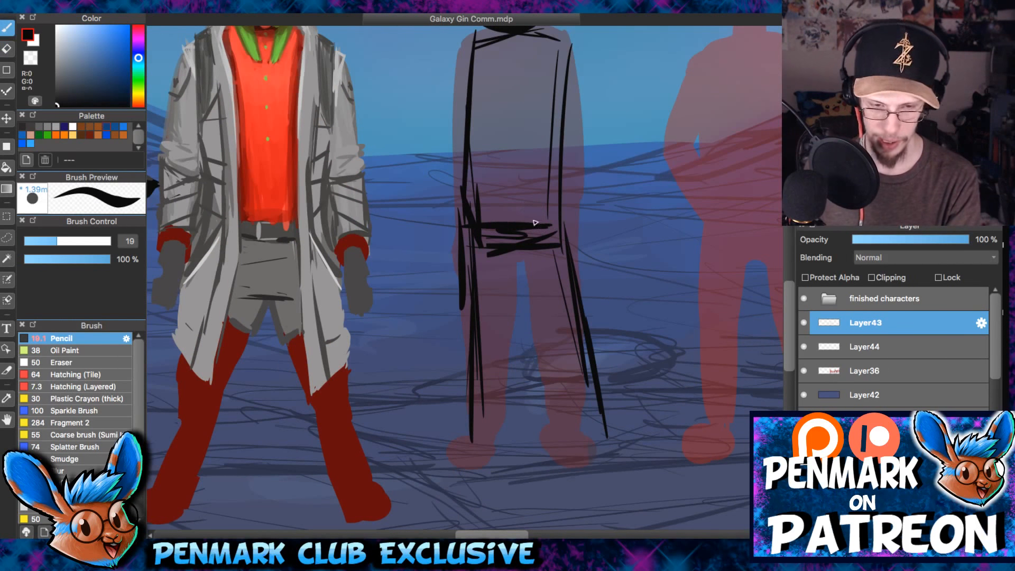
pyautogui.moveTo(437, 443); pyautogui.dragTo(480, 443)
pyautogui.moveTo(565, 444); pyautogui.dragTo(618, 443)
pyautogui.moveTo(534, 222); pyautogui.dragTo(553, 309)
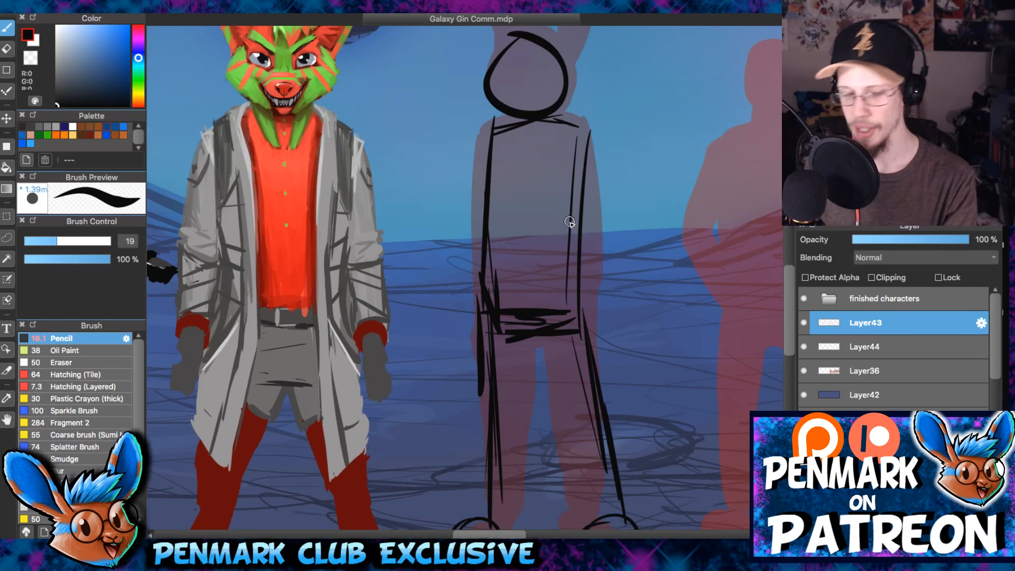
pyautogui.moveTo(486, 238); pyautogui.dragTo(546, 154)
pyautogui.scroll(-3, 546, 153)
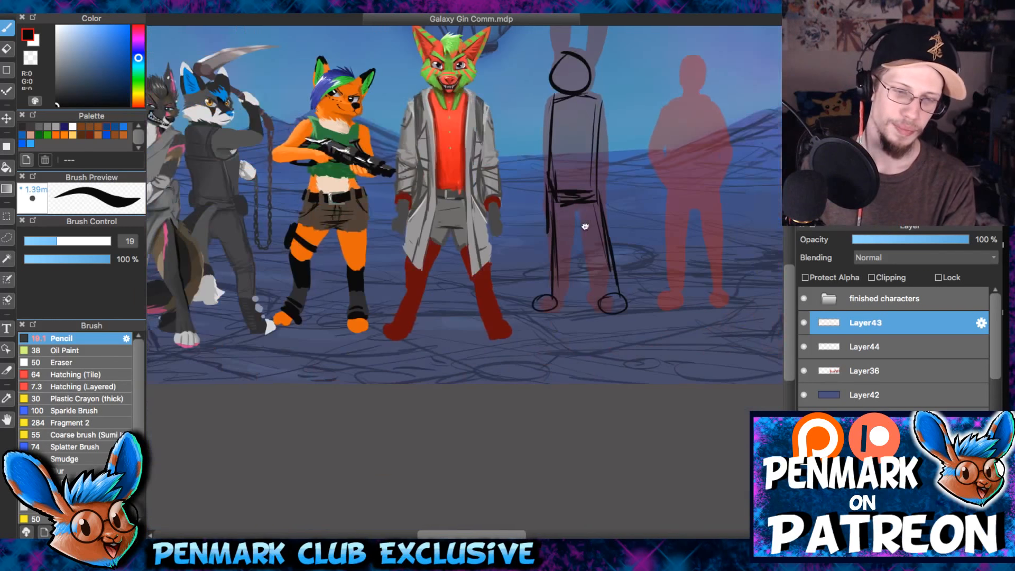
pyautogui.moveTo(581, 227); pyautogui.dragTo(572, 253)
pyautogui.scroll(1, 562, 257)
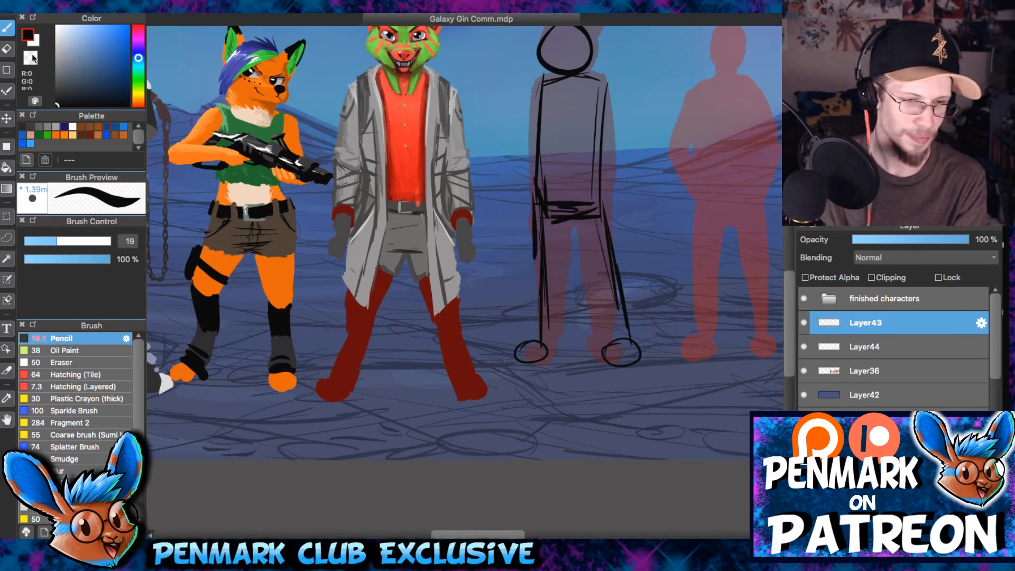
# - Erase the messy overlapping strokes around the bunny figure's hips with a size 52 eraser and redraw the waistline
pyautogui.scroll(2, 589, 244)
pyautogui.moveTo(590, 216)
pyautogui.mouseDown()
pyautogui.moveTo(553, 305)
pyautogui.moveTo(556, 350)
pyautogui.mouseUp()
pyautogui.press('e')
pyautogui.press(']')
pyautogui.press(']')
pyautogui.press(']')
pyautogui.moveTo(488, 286); pyautogui.dragTo(484, 297)
pyautogui.moveTo(482, 345); pyautogui.dragTo(556, 333)
pyautogui.press('b')
pyautogui.moveTo(549, 331); pyautogui.dragTo(471, 341)
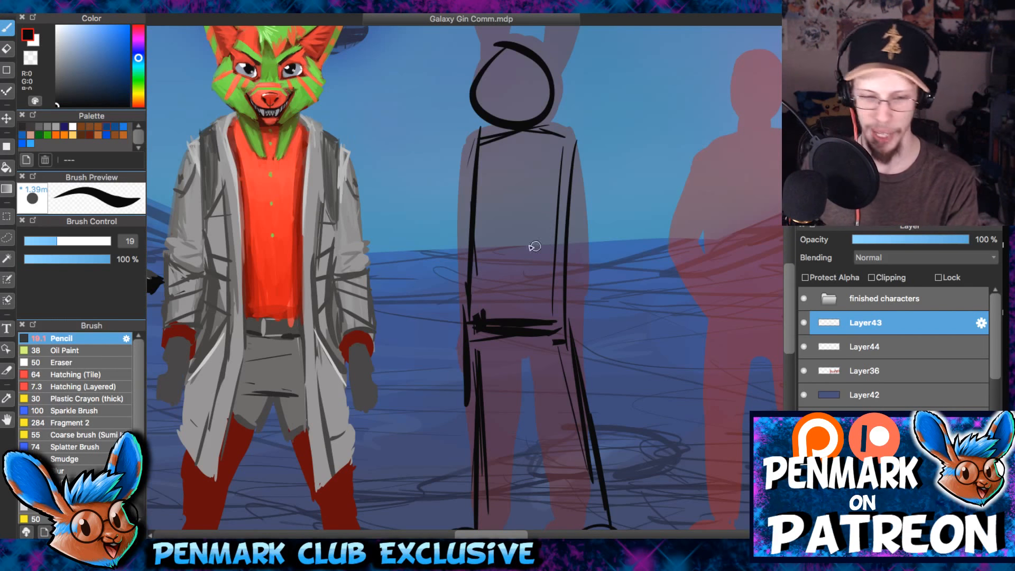
pyautogui.moveTo(473, 336); pyautogui.dragTo(563, 328)
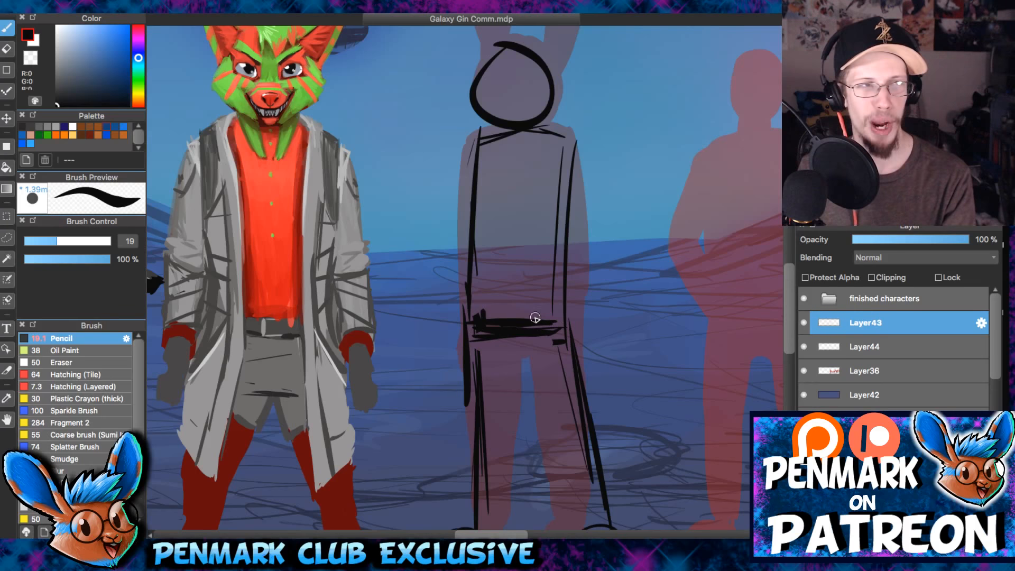
# - Thicken the waistline and sketch a round hand at the bunny figure's hip with a sword line slanting down across the legs
pyautogui.press('e')
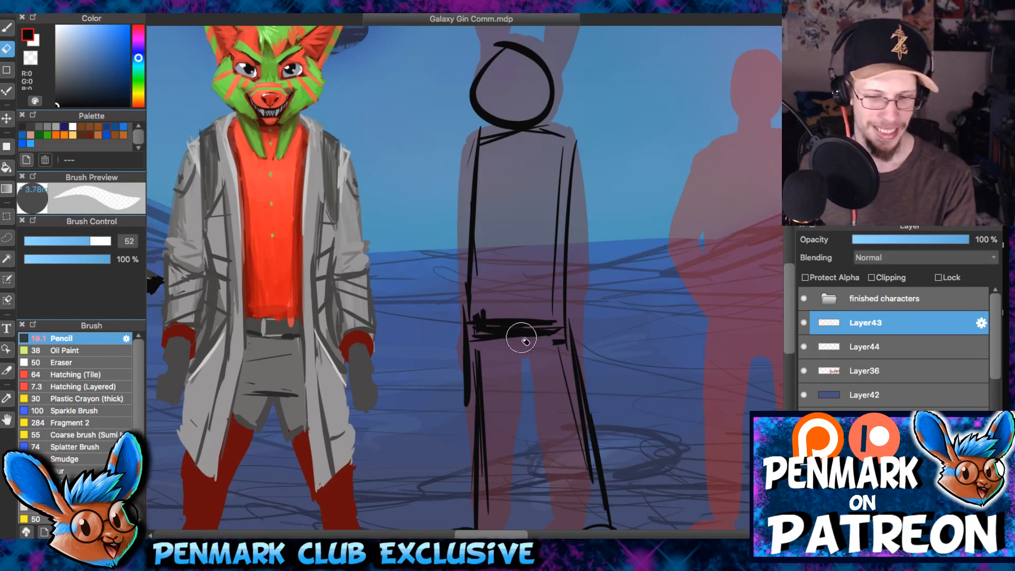
pyautogui.press('b')
pyautogui.moveTo(470, 337)
pyautogui.mouseDown()
pyautogui.moveTo(564, 338)
pyautogui.moveTo(546, 315)
pyautogui.mouseUp()
pyautogui.scroll(-5, 586, 318)
pyautogui.moveTo(535, 309); pyautogui.dragTo(609, 372)
pyautogui.moveTo(508, 175); pyautogui.dragTo(546, 299)
pyautogui.hotkey('ctrl', 'z')
pyautogui.moveTo(622, 184); pyautogui.dragTo(520, 330)
# - Examine how the bunny figure's pose reads in the line-up, in close and full views with Layer42 shown and hidden
pyautogui.scroll(-5, 520, 330)
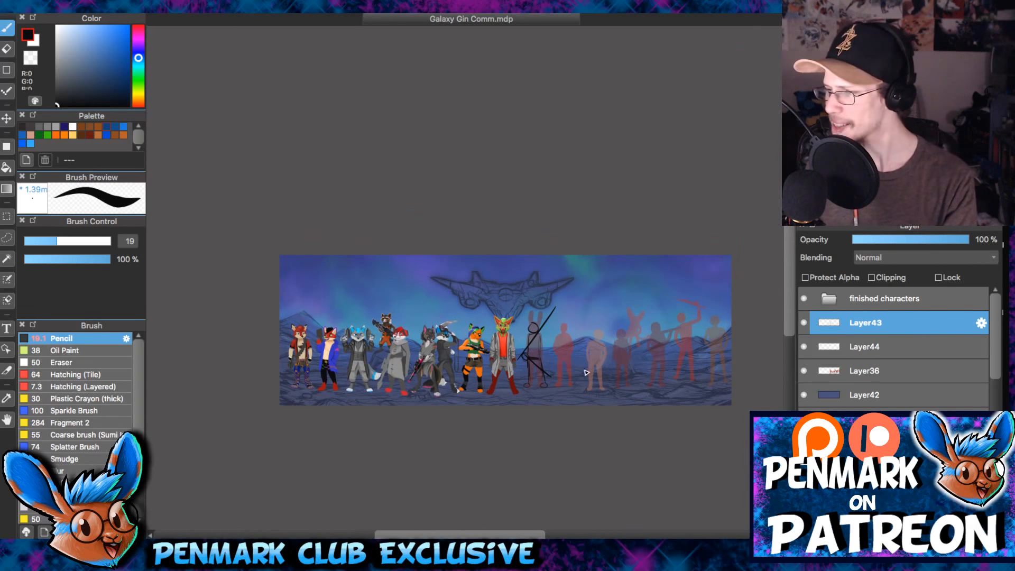
pyautogui.scroll(4, 584, 359)
pyautogui.scroll(-4, 597, 295)
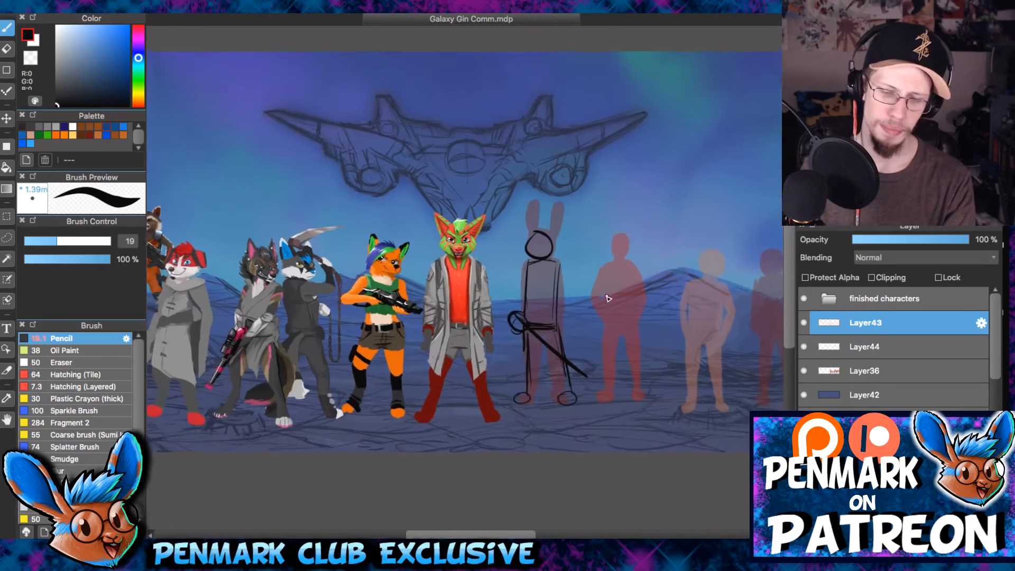
pyautogui.scroll(4, 613, 338)
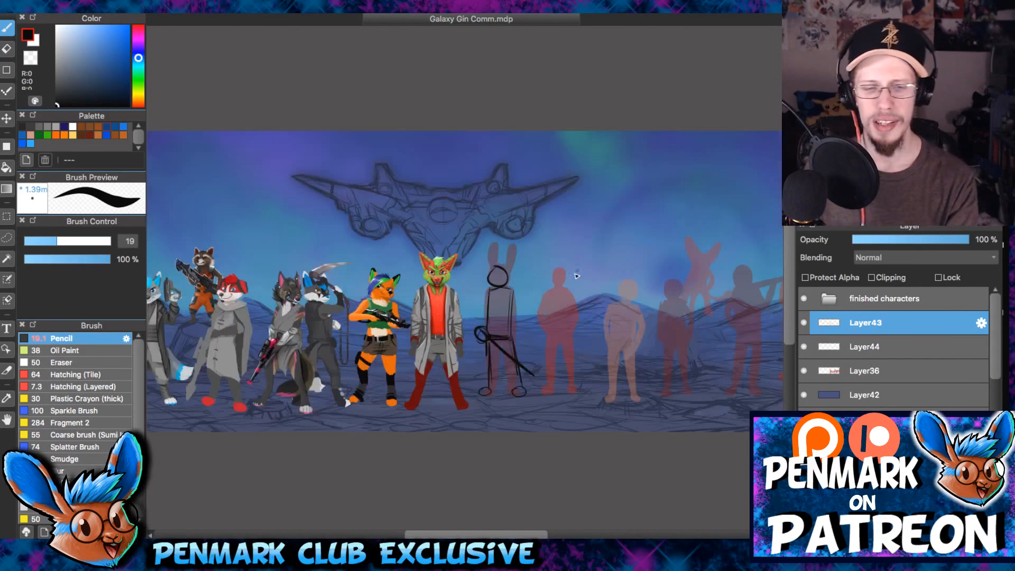
pyautogui.scroll(2, 573, 347)
pyautogui.scroll(2, 573, 348)
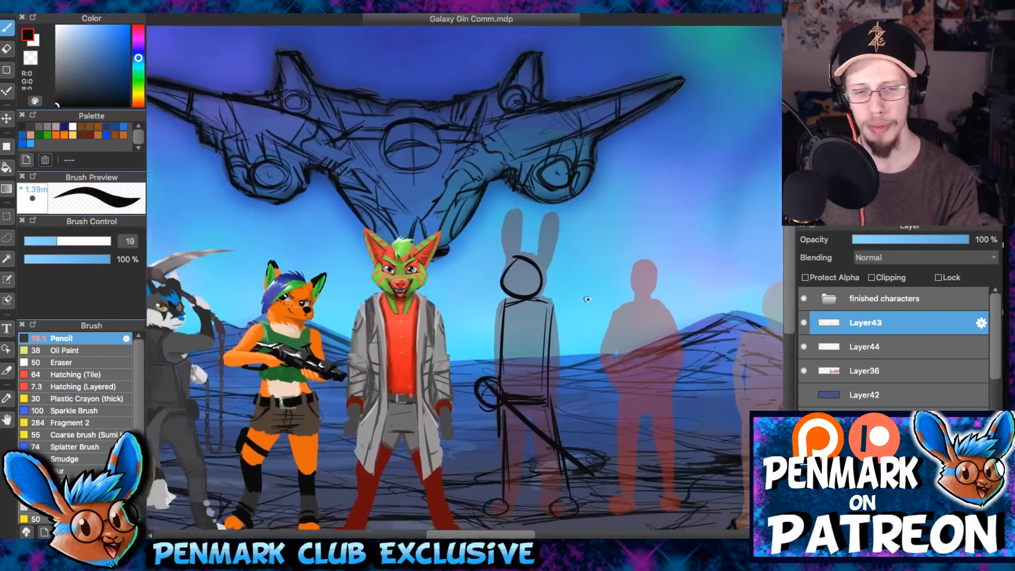
pyautogui.scroll(3, 630, 245)
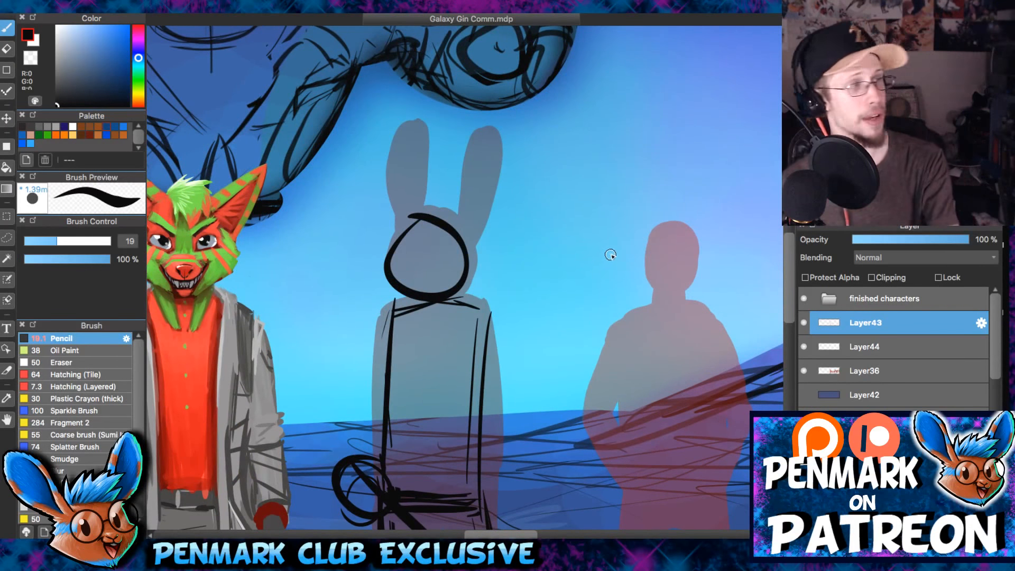
pyautogui.scroll(-3, 619, 289)
pyautogui.scroll(-4, 625, 290)
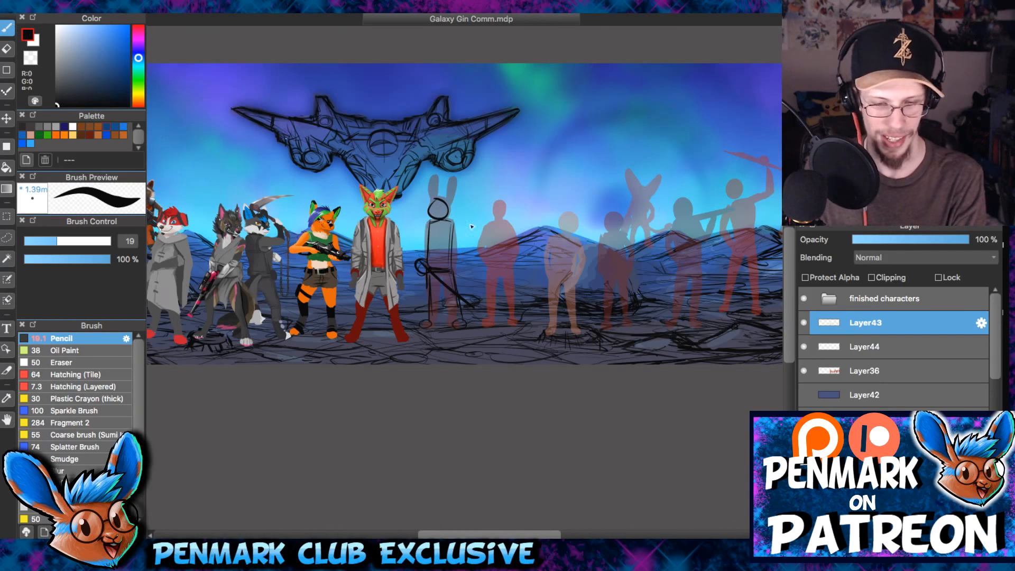
# - Sketch a large sweeping curve from the bunny's ears over the neighbouring silhouette and back down to its waist
pyautogui.scroll(4, 486, 320)
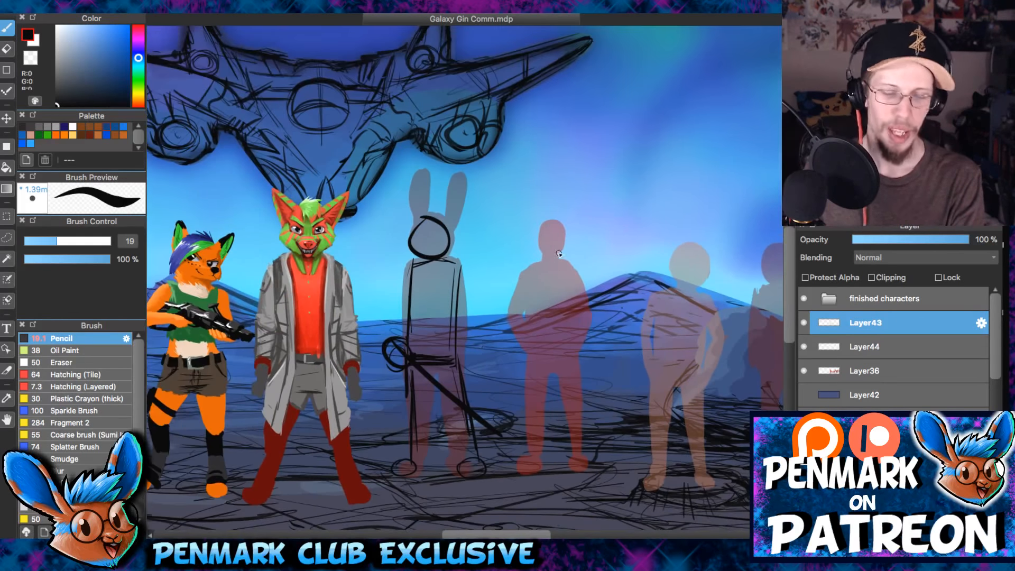
pyautogui.scroll(-4, 559, 254)
pyautogui.scroll(5, 342, 158)
pyautogui.moveTo(342, 157)
pyautogui.mouseDown()
pyautogui.moveTo(579, 190)
pyautogui.moveTo(502, 274)
pyautogui.mouseUp()
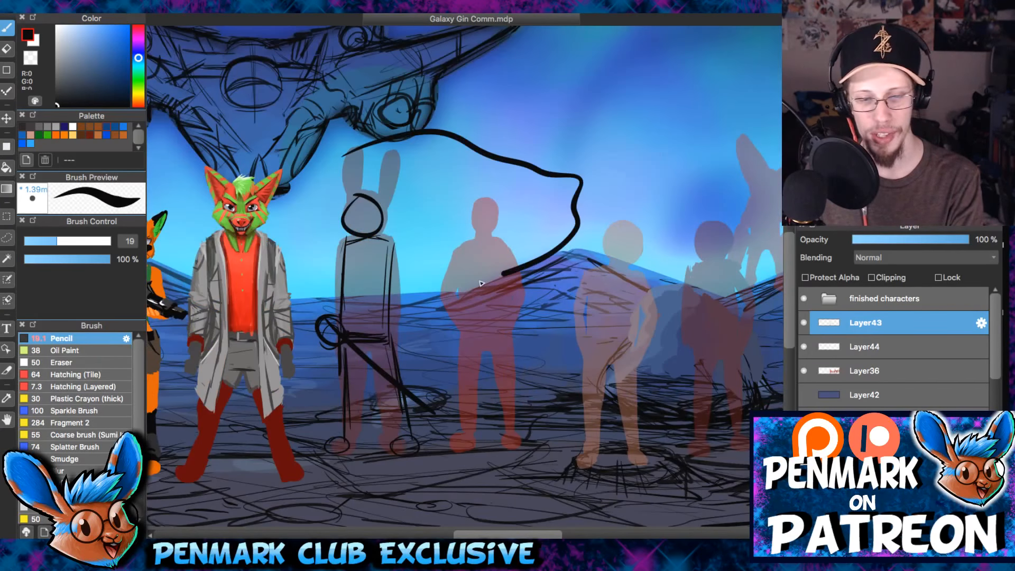
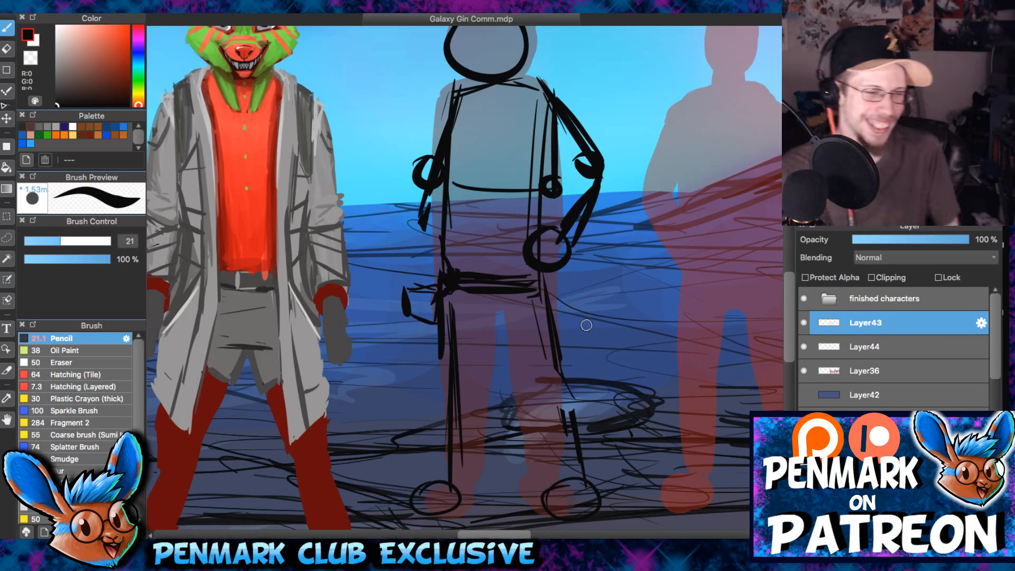
# - Erase the bent arm with its round elbow and the small hooked hand strokes beside the bunny figure's hip, using a size 53 eraser
pyautogui.press('e')
pyautogui.moveTo(397, 282); pyautogui.dragTo(408, 313)
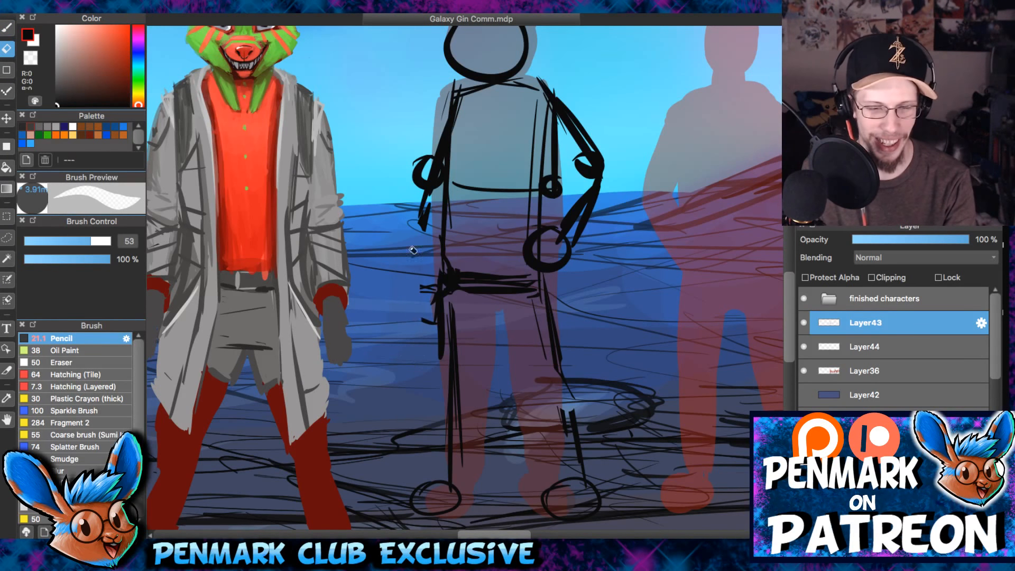
pyautogui.press('b')
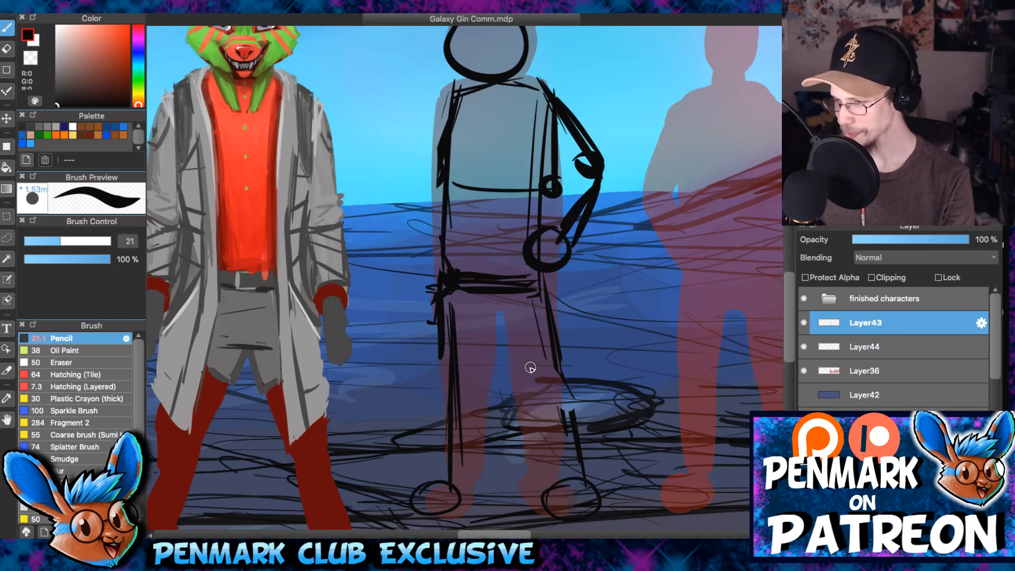
pyautogui.moveTo(466, 183); pyautogui.dragTo(465, 204)
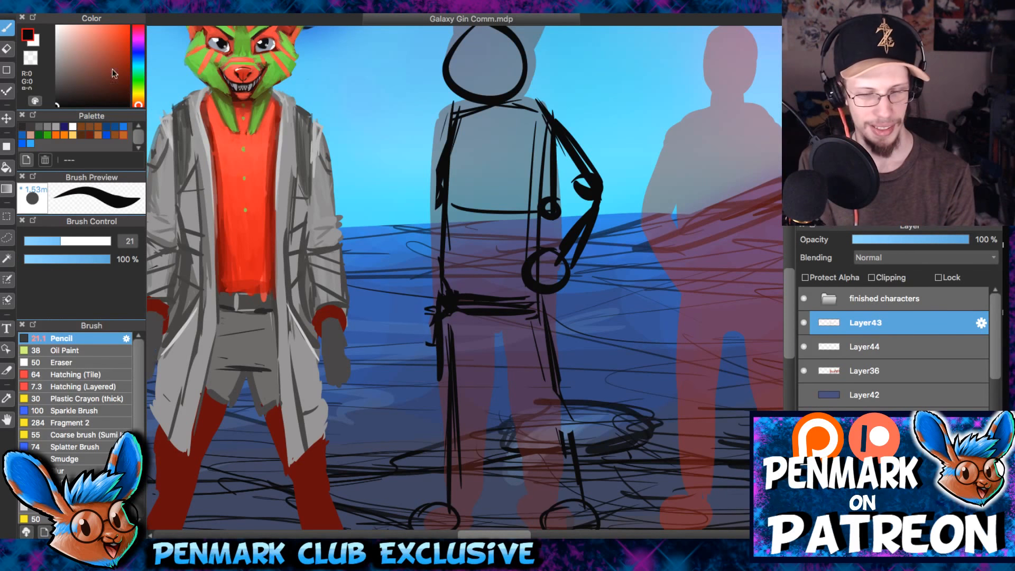
pyautogui.moveTo(252, 120); pyautogui.dragTo(254, 130)
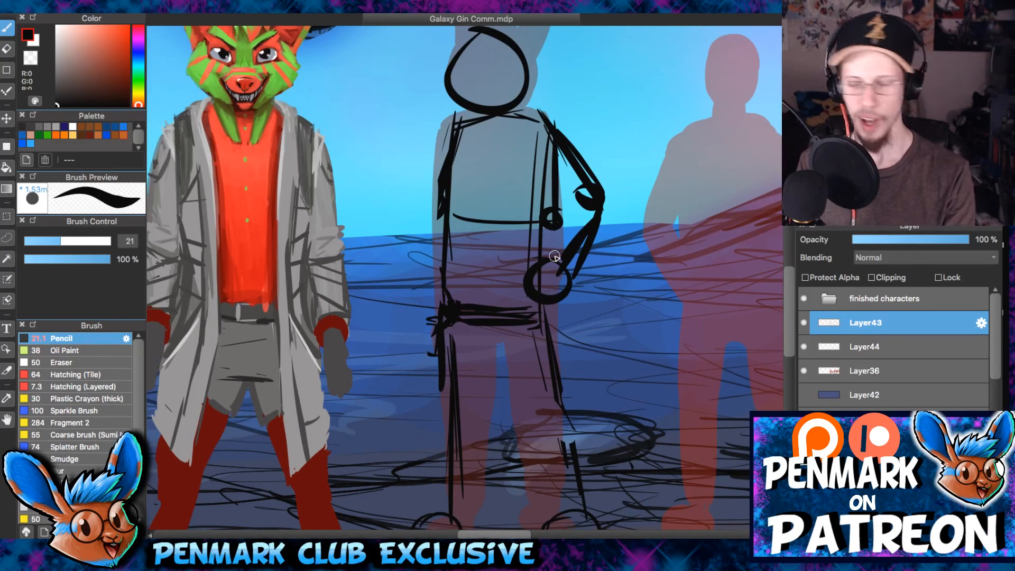
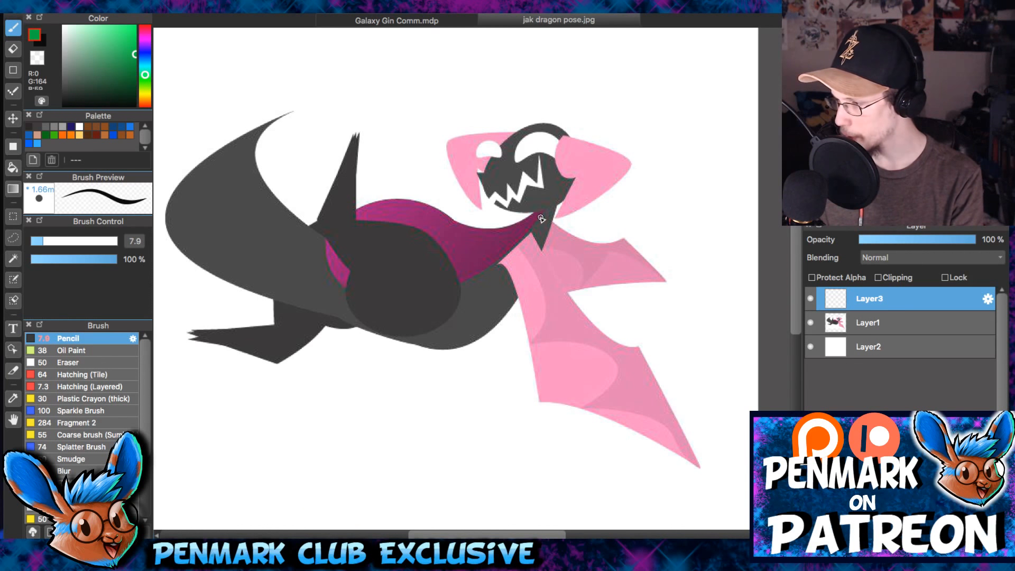
pyautogui.click(136, 63)
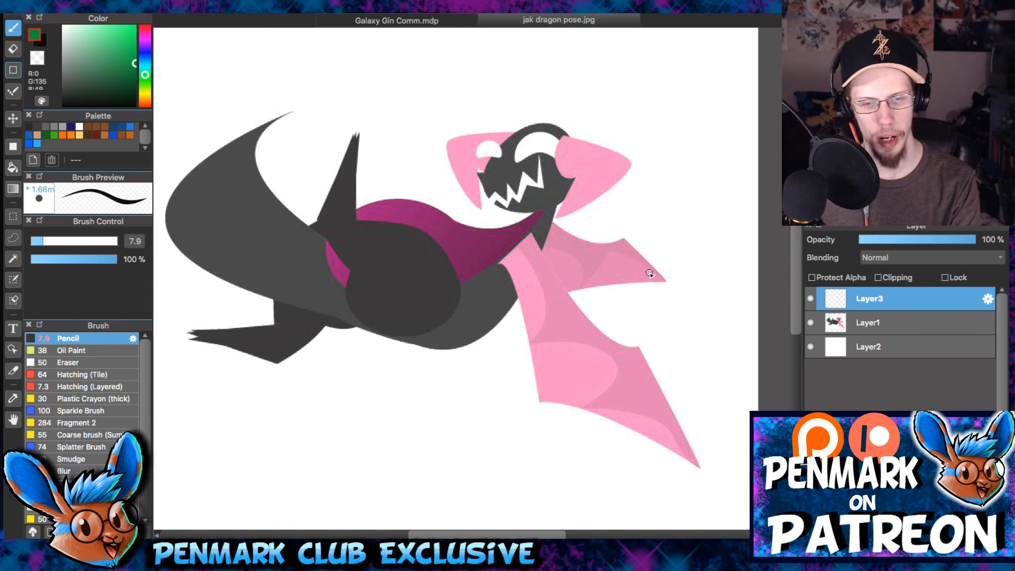
pyautogui.moveTo(641, 251); pyautogui.dragTo(603, 151)
pyautogui.scroll(1, 602, 235)
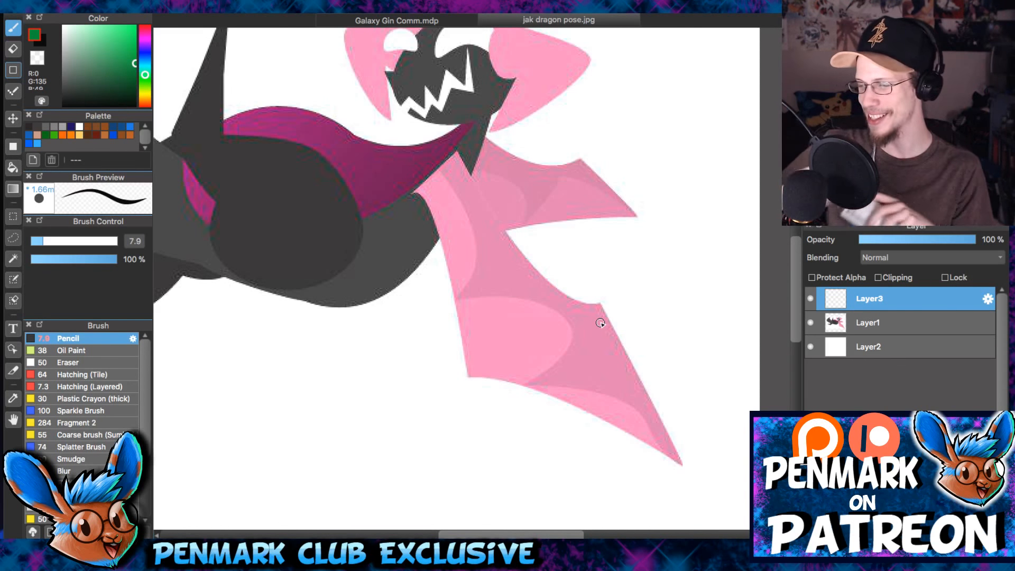
pyautogui.scroll(-4, 436, 237)
pyautogui.click(868, 323)
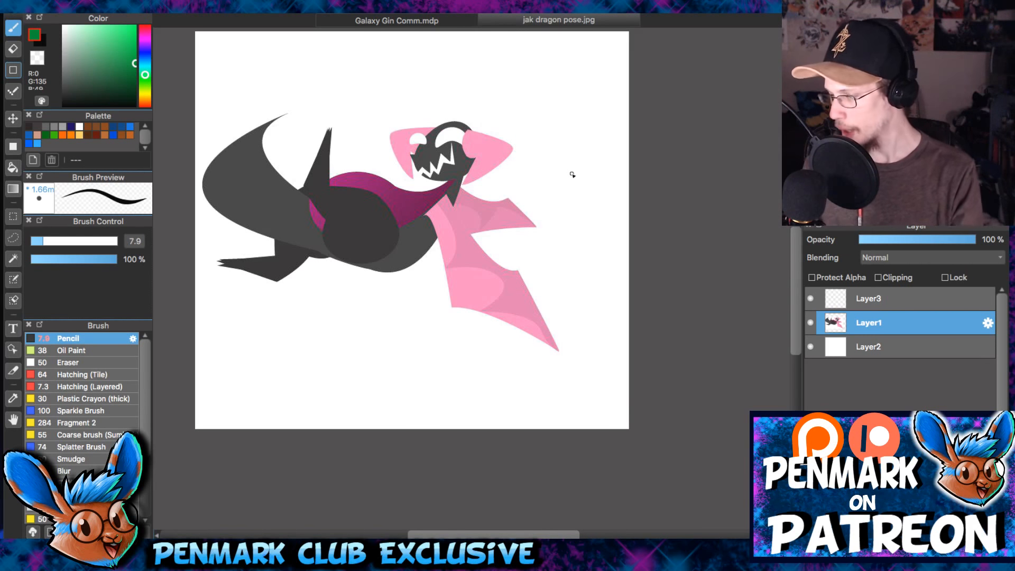
pyautogui.scroll(5, 503, 212)
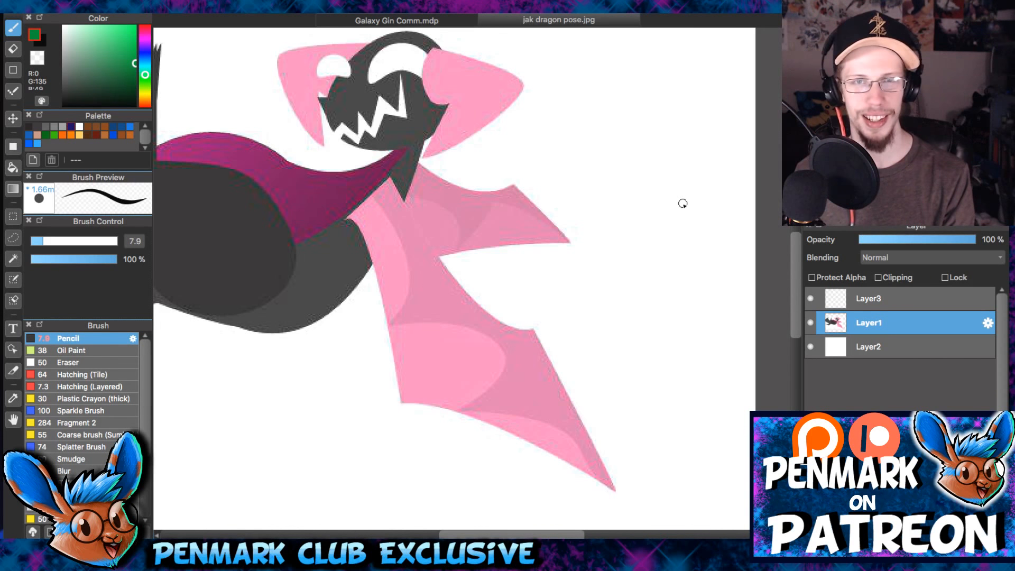
pyautogui.moveTo(691, 289); pyautogui.dragTo(704, 307)
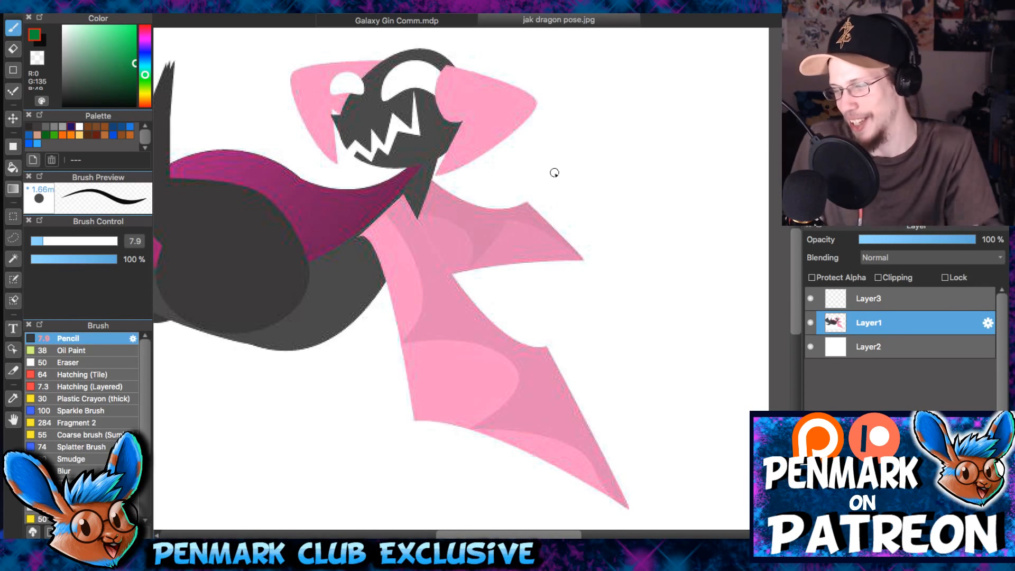
# - Try to sketch green strokes beside the dragon's wing on Layer1 with a size 6.8 pencil
pyautogui.moveTo(555, 199)
pyautogui.mouseDown()
pyautogui.moveTo(578, 173)
pyautogui.moveTo(509, 186)
pyautogui.mouseUp()
pyautogui.scroll(2, 513, 190)
pyautogui.press('[')
pyautogui.press('[')
pyautogui.press('[')
pyautogui.press('[')
pyautogui.scroll(-3, 411, 182)
pyautogui.moveTo(487, 130); pyautogui.dragTo(611, 160)
pyautogui.moveTo(567, 144); pyautogui.dragTo(567, 184)
# - Protect Layer1's alpha and erase the green strokes beside the dragon's wing with a size 40 eraser
pyautogui.click(812, 278)
pyautogui.press('e')
pyautogui.moveTo(489, 131); pyautogui.dragTo(596, 156)
pyautogui.press('super+z')
pyautogui.moveTo(479, 126)
pyautogui.mouseDown()
pyautogui.moveTo(576, 147)
pyautogui.moveTo(553, 192)
pyautogui.mouseUp()
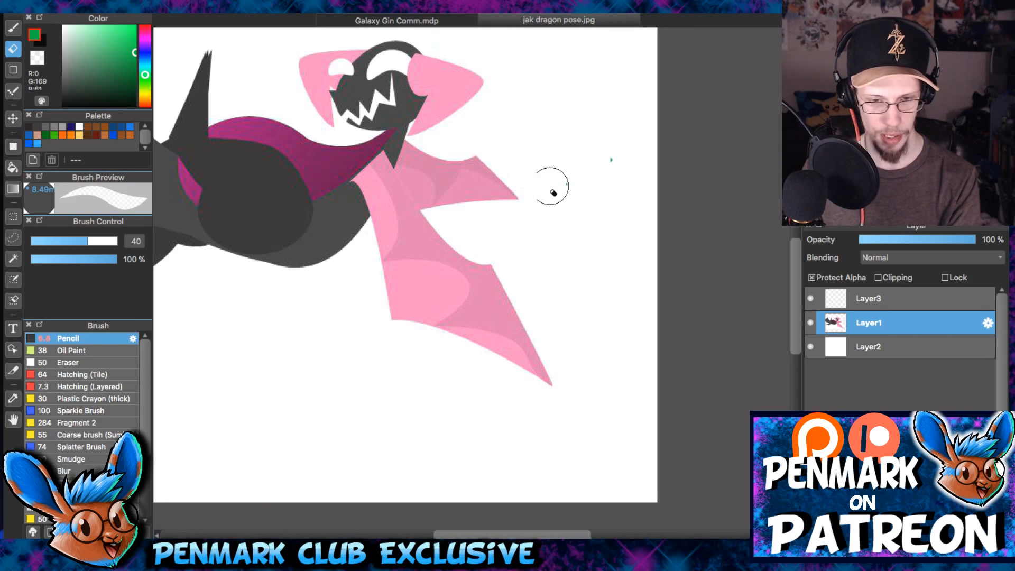
# - Return to the pencil on Layer3 and set the canvas width to 8 inches
pyautogui.click(842, 300)
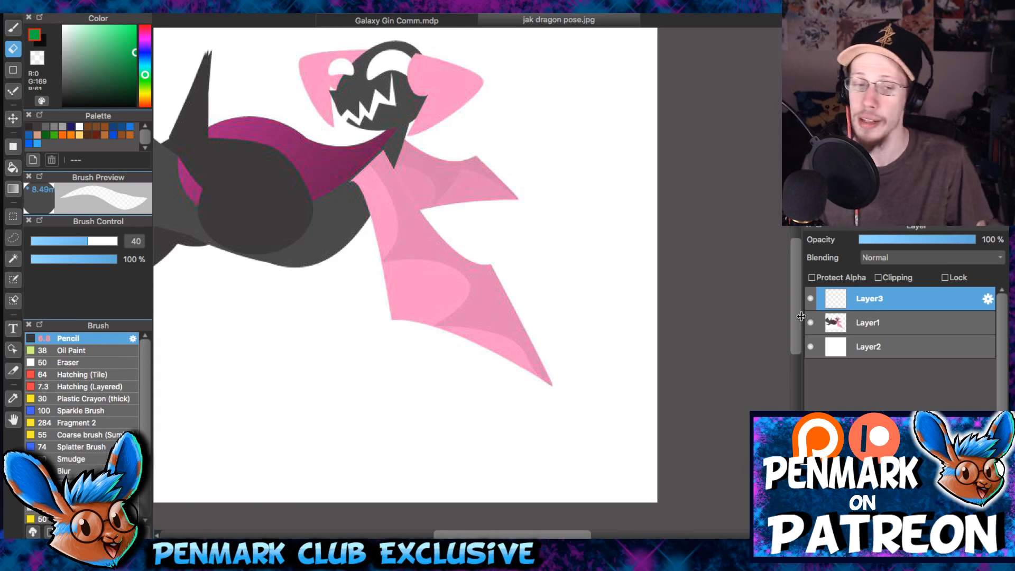
pyautogui.click(13, 28)
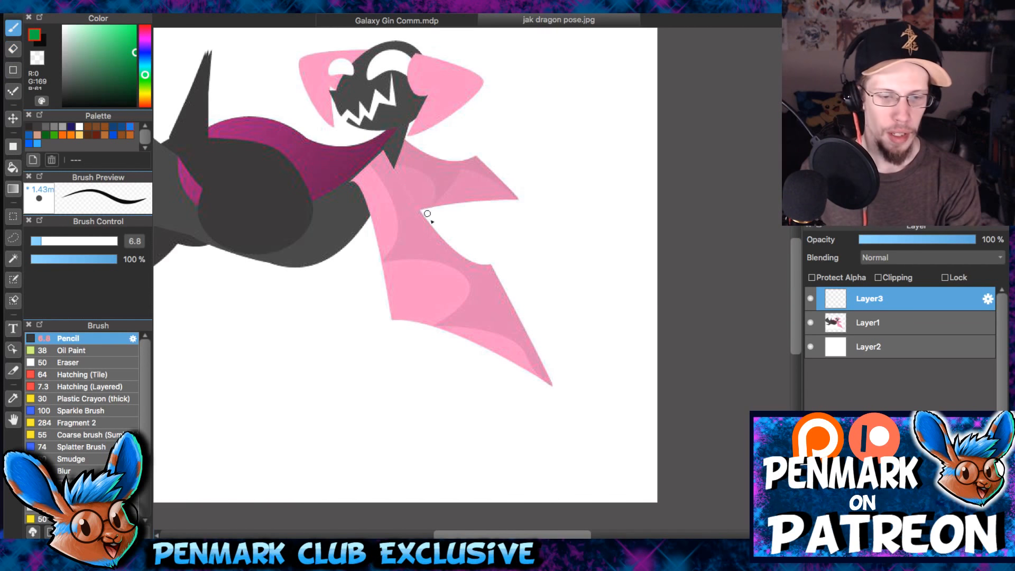
pyautogui.scroll(-3, 460, 252)
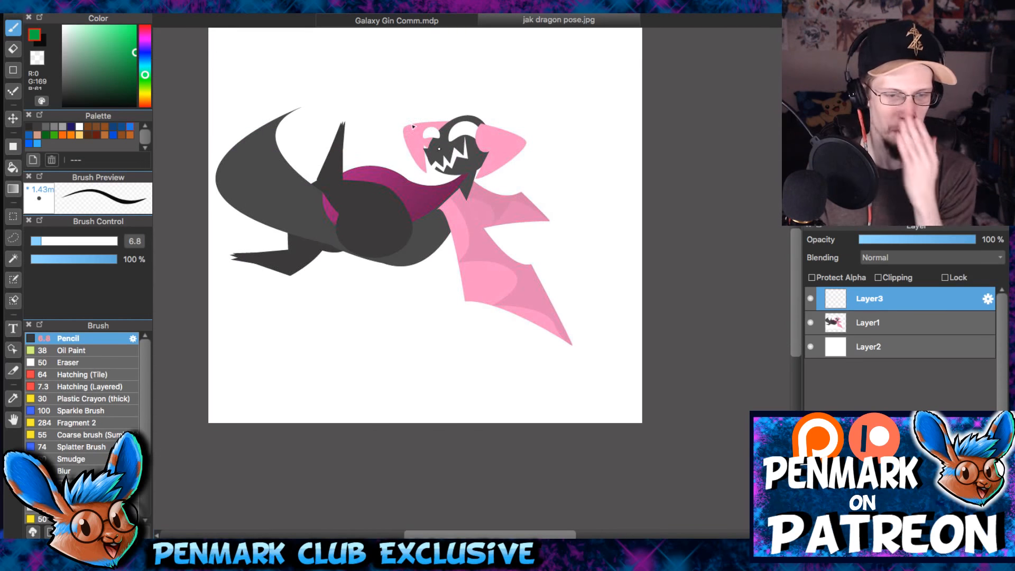
pyautogui.click(152, 2)
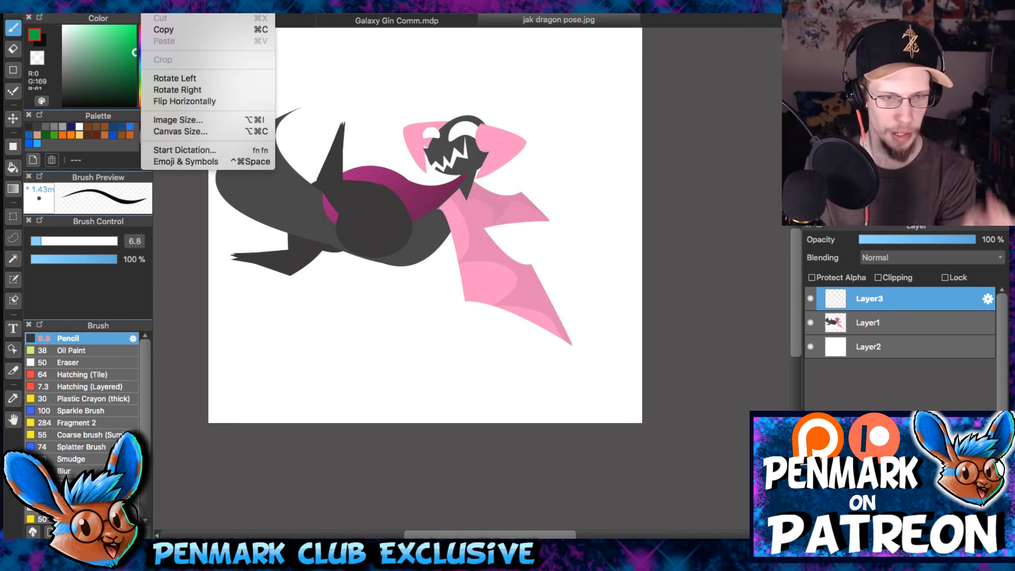
pyautogui.click(214, 131)
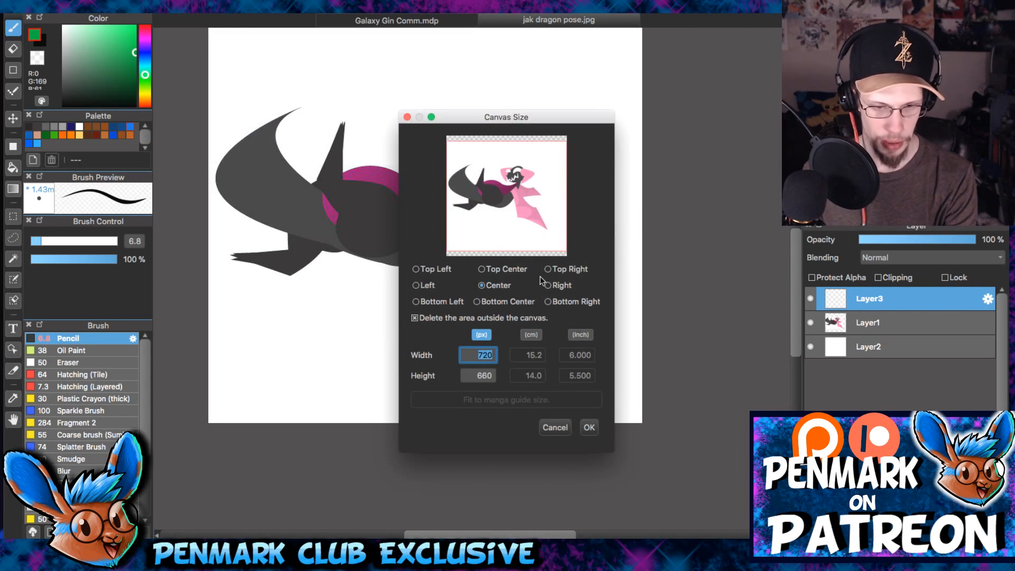
pyautogui.click(580, 335)
pyautogui.press('BackSpace')
pyautogui.write('8')
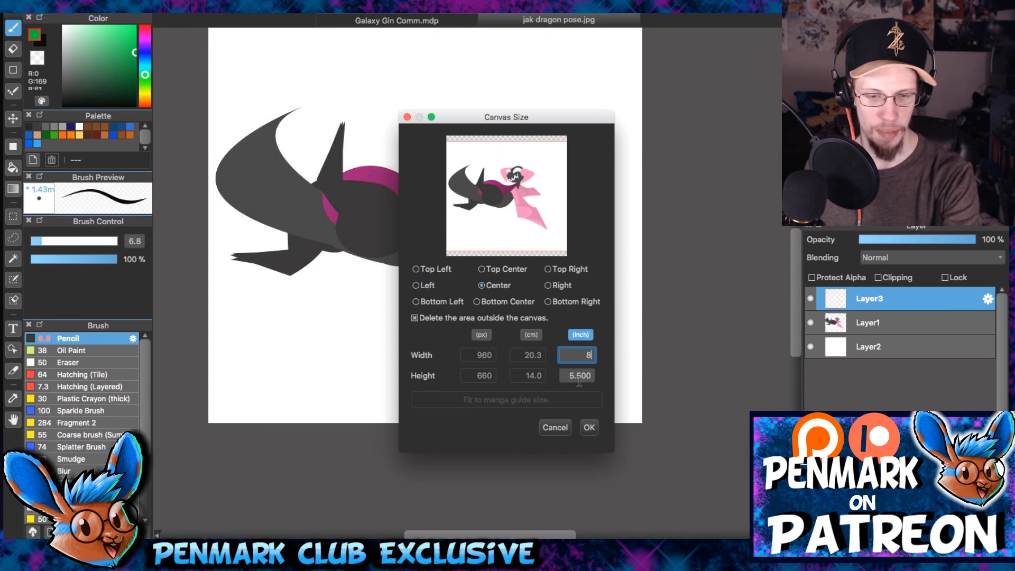
pyautogui.click(589, 427)
# - Transform Layer2 so its white background fills the widened canvas, and shift the dragon on Layer1 toward the left edge
pyautogui.click(868, 347)
pyautogui.hotkey('ctrl', 't')
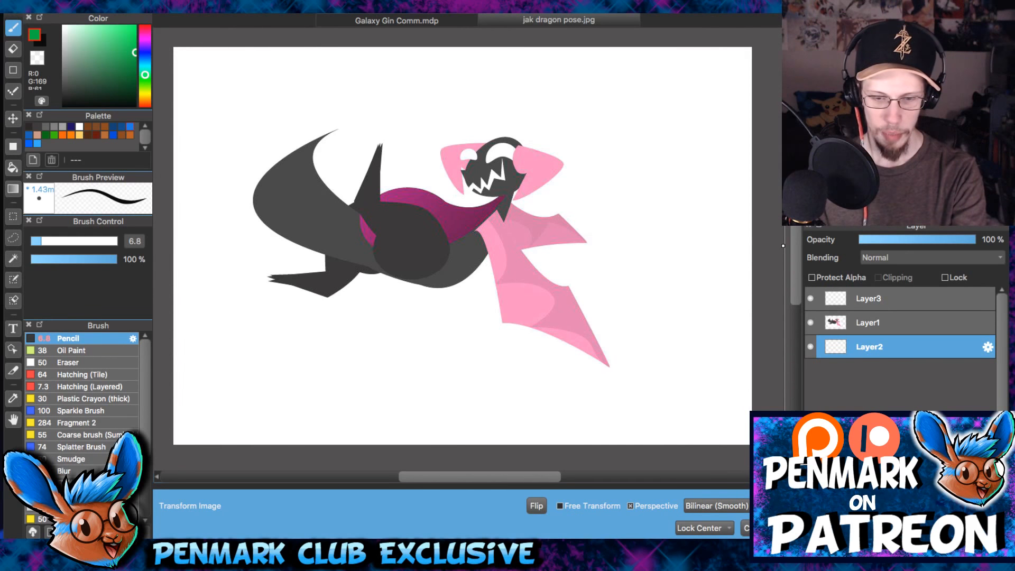
pyautogui.press('Return')
pyautogui.click(867, 322)
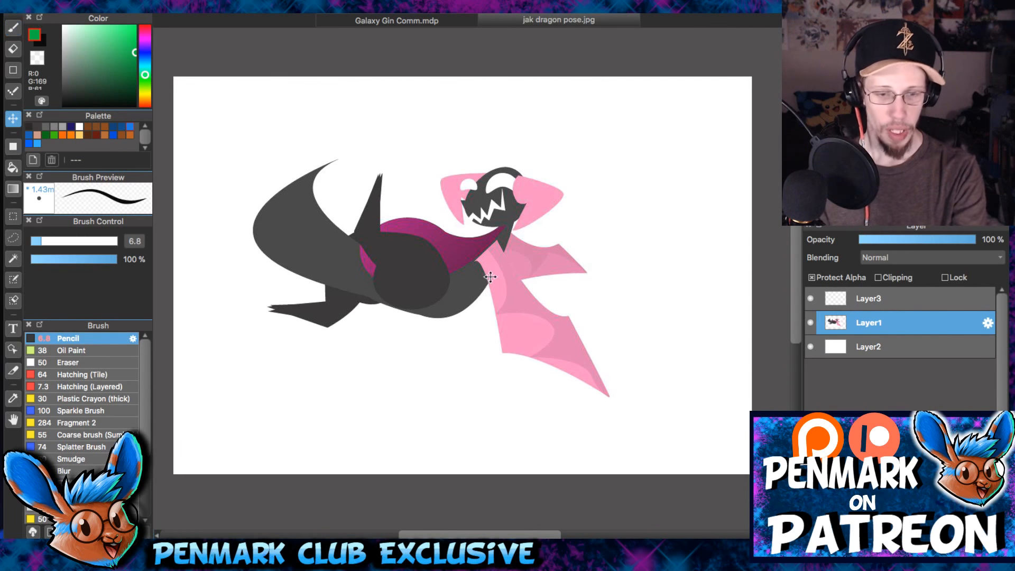
pyautogui.moveTo(487, 277); pyautogui.dragTo(432, 281)
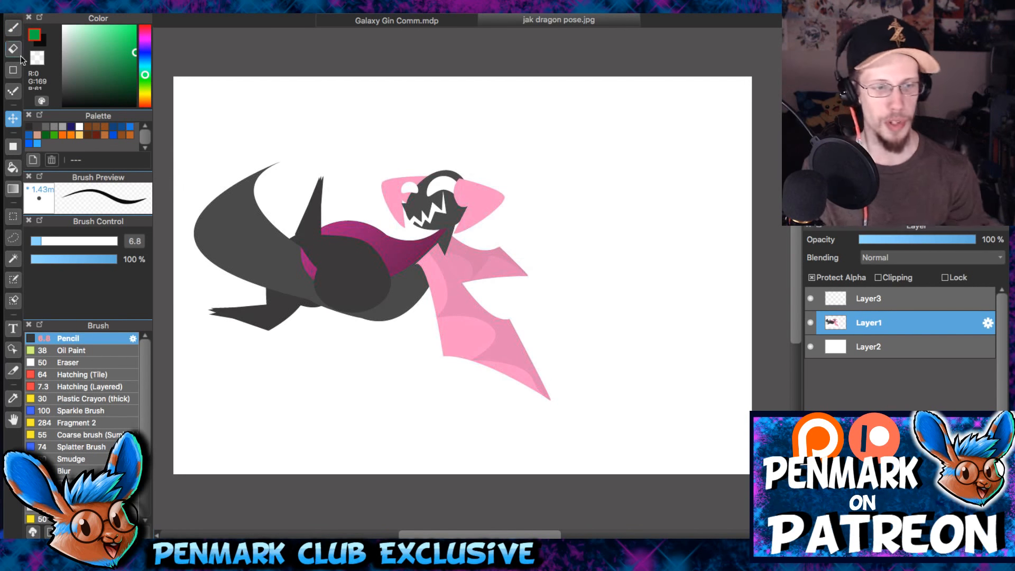
# - Sketch a green scalloped wing extending from a near-vertical body line on Layer3 beside the dragon, using a size 5.3 pencil
pyautogui.press('b')
pyautogui.click(855, 297)
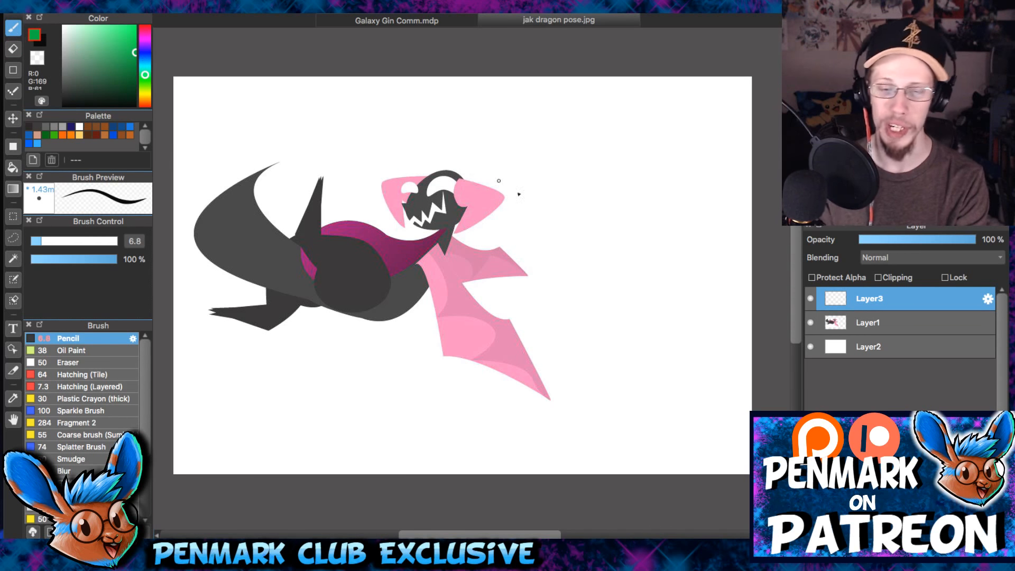
pyautogui.scroll(2, 595, 185)
pyautogui.moveTo(594, 184); pyautogui.dragTo(537, 213)
pyautogui.moveTo(584, 259); pyautogui.dragTo(530, 273)
pyautogui.click(37, 241)
pyautogui.moveTo(495, 83); pyautogui.dragTo(525, 250)
pyautogui.moveTo(497, 136)
pyautogui.mouseDown()
pyautogui.moveTo(548, 91)
pyautogui.moveTo(704, 129)
pyautogui.moveTo(724, 153)
pyautogui.moveTo(626, 154)
pyautogui.moveTo(606, 140)
pyautogui.moveTo(544, 170)
pyautogui.moveTo(497, 157)
pyautogui.mouseUp()
pyautogui.scroll(-1, 611, 104)
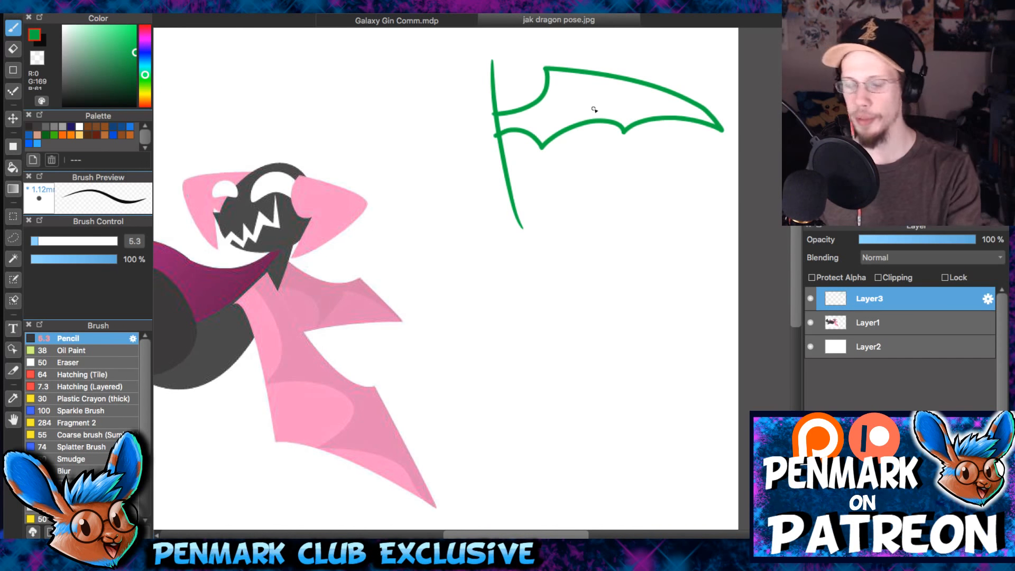
# - Erase the lower end of the wing's body line and draw a curved diagonal green line below the wing sketch
pyautogui.press('e')
pyautogui.moveTo(500, 196); pyautogui.dragTo(506, 186)
pyautogui.press('b')
pyautogui.moveTo(544, 227)
pyautogui.mouseDown()
pyautogui.moveTo(628, 138)
pyautogui.moveTo(567, 232)
pyautogui.moveTo(523, 250)
pyautogui.mouseUp()
pyautogui.moveTo(482, 377); pyautogui.dragTo(482, 376)
pyautogui.hotkey('ctrl', 'z')
pyautogui.moveTo(557, 217); pyautogui.dragTo(438, 357)
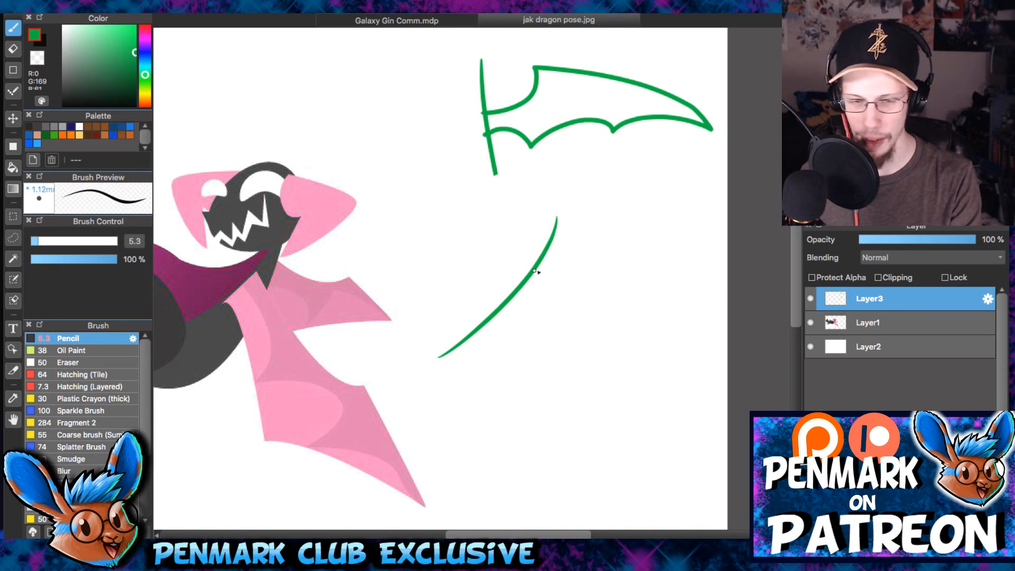
pyautogui.moveTo(553, 271)
pyautogui.mouseDown()
pyautogui.moveTo(630, 315)
pyautogui.moveTo(618, 303)
pyautogui.moveTo(598, 340)
pyautogui.mouseUp()
pyautogui.hotkey('ctrl', 'z')
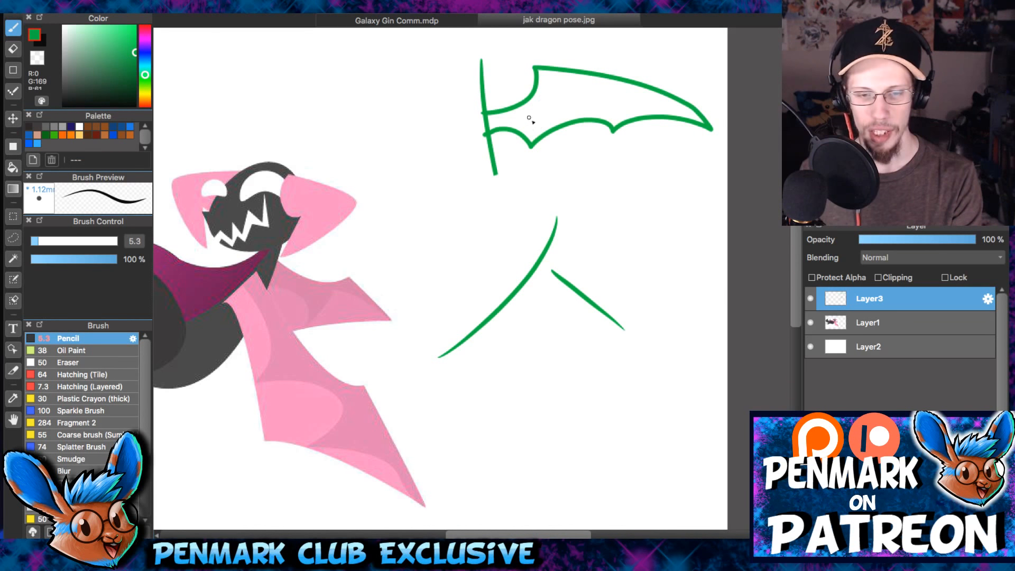
pyautogui.hotkey('ctrl', 'z')
# - Divide the sketched wing into three sections by drawing a green oval around each one
pyautogui.moveTo(527, 103); pyautogui.dragTo(532, 144)
pyautogui.moveTo(601, 78); pyautogui.dragTo(609, 136)
pyautogui.scroll(3, 566, 73)
pyautogui.moveTo(486, 144)
pyautogui.mouseDown()
pyautogui.moveTo(527, 158)
pyautogui.moveTo(492, 188)
pyautogui.mouseUp()
pyautogui.moveTo(532, 95)
pyautogui.mouseDown()
pyautogui.moveTo(574, 209)
pyautogui.moveTo(562, 94)
pyautogui.moveTo(630, 115)
pyautogui.moveTo(680, 214)
pyautogui.moveTo(604, 143)
pyautogui.mouseUp()
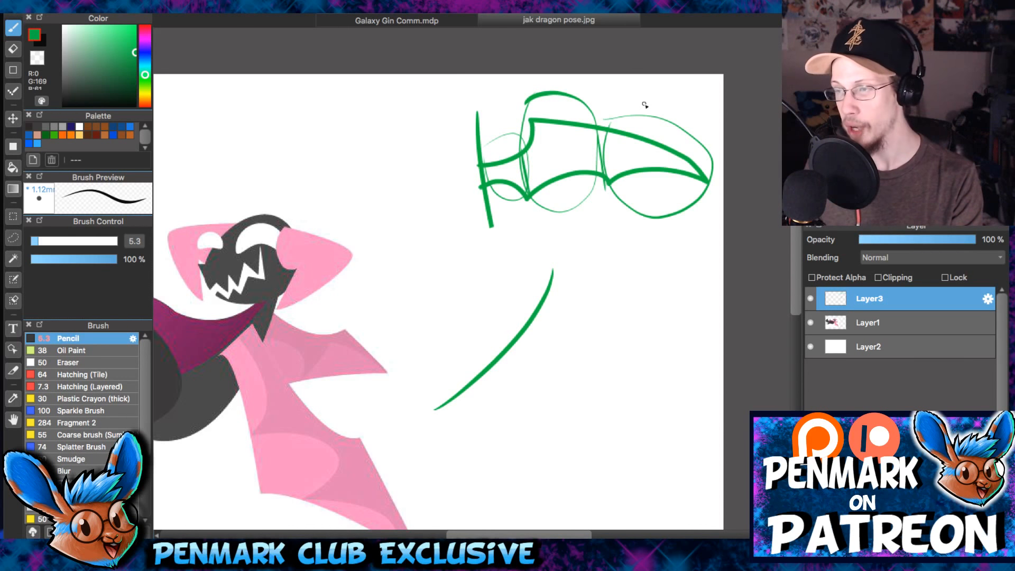
# - Number the three wing sections above their ovals: 1 in blue, 2 in magenta and 3 in orange
pyautogui.moveTo(581, 234); pyautogui.dragTo(556, 227)
pyautogui.click(145, 49)
pyautogui.moveTo(474, 79); pyautogui.dragTo(478, 105)
pyautogui.moveTo(519, 77); pyautogui.dragTo(552, 103)
pyautogui.moveTo(618, 82)
pyautogui.mouseDown()
pyautogui.moveTo(638, 98)
pyautogui.moveTo(618, 109)
pyautogui.mouseUp()
pyautogui.press('super+z')
pyautogui.press('super+z')
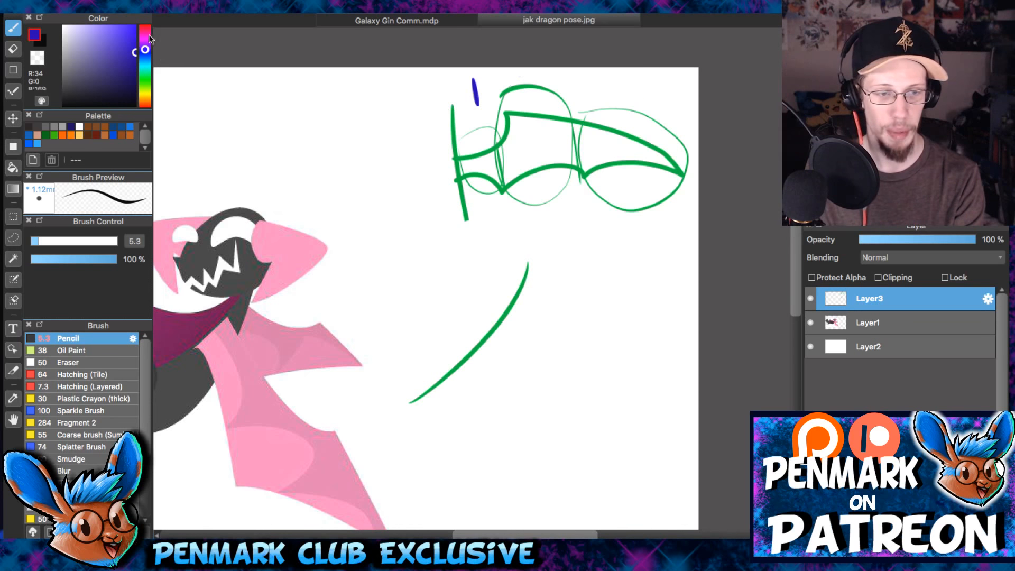
pyautogui.click(146, 33)
pyautogui.moveTo(527, 80)
pyautogui.mouseDown()
pyautogui.moveTo(529, 96)
pyautogui.moveTo(556, 102)
pyautogui.mouseUp()
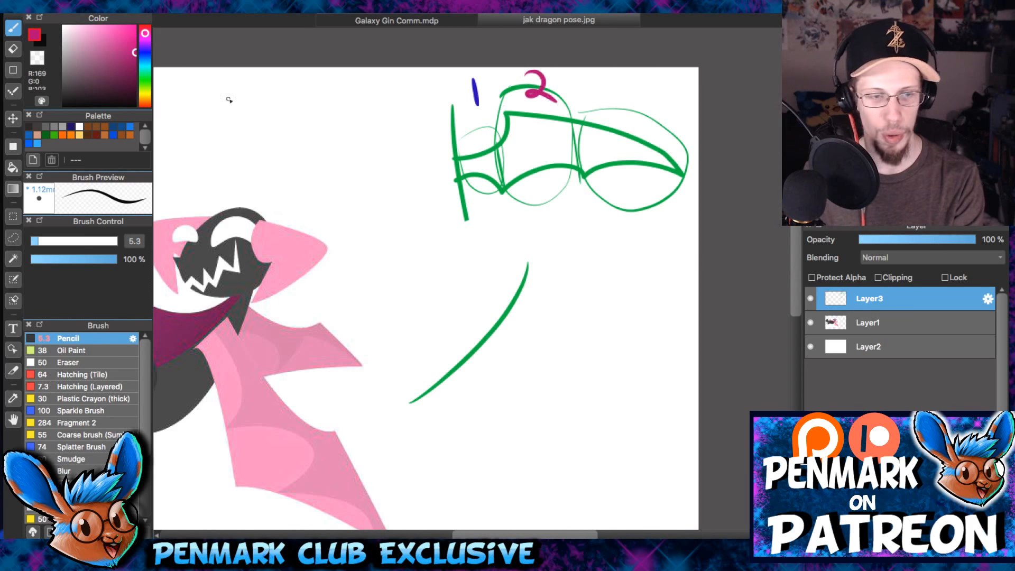
pyautogui.moveTo(145, 85); pyautogui.dragTo(145, 99)
pyautogui.moveTo(606, 86); pyautogui.dragTo(608, 116)
# - Draw straight green lines across the tops of wing sections 2 and 3
pyautogui.click(145, 74)
pyautogui.scroll(1, 555, 296)
pyautogui.moveTo(557, 305)
pyautogui.mouseDown()
pyautogui.moveTo(487, 265)
pyautogui.moveTo(443, 346)
pyautogui.moveTo(415, 344)
pyautogui.mouseUp()
pyautogui.press('super+z')
pyautogui.moveTo(467, 290)
pyautogui.mouseDown()
pyautogui.moveTo(496, 314)
pyautogui.moveTo(421, 354)
pyautogui.moveTo(499, 292)
pyautogui.moveTo(458, 336)
pyautogui.moveTo(472, 292)
pyautogui.moveTo(527, 306)
pyautogui.moveTo(497, 384)
pyautogui.mouseUp()
pyautogui.scroll(1, 471, 280)
pyautogui.moveTo(386, 183); pyautogui.dragTo(525, 169)
pyautogui.moveTo(555, 220); pyautogui.dragTo(766, 209)
# - Mark the top of each wing section with a bold red line and add two thin red lines across the sections
pyautogui.click(144, 26)
pyautogui.moveTo(313, 260); pyautogui.dragTo(444, 243)
pyautogui.moveTo(381, 177); pyautogui.dragTo(527, 167)
pyautogui.moveTo(541, 213); pyautogui.dragTo(725, 194)
pyautogui.moveTo(323, 227); pyautogui.dragTo(724, 194)
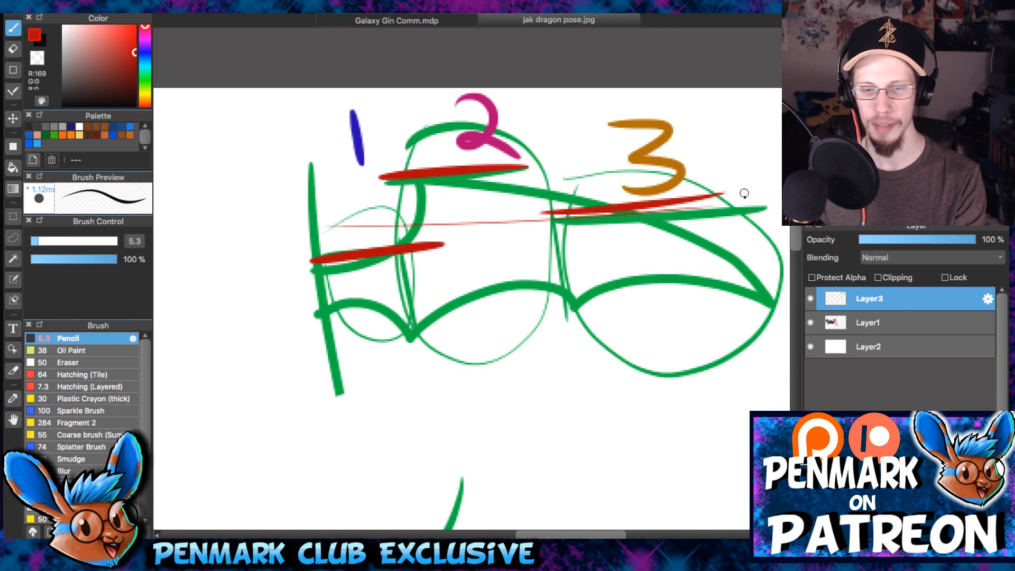
pyautogui.moveTo(443, 245); pyautogui.dragTo(637, 254)
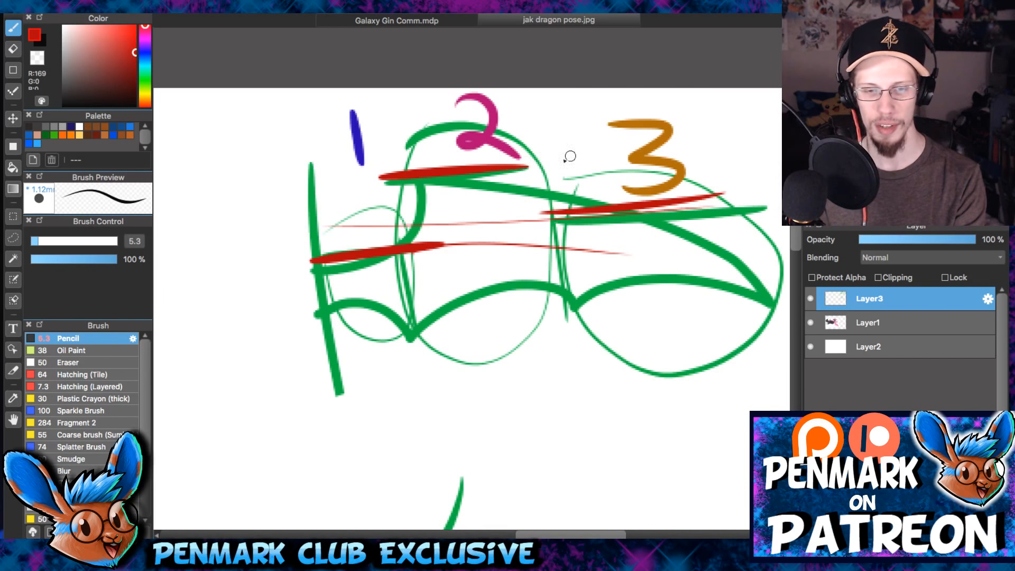
# - Block in the angled wing sections beside the lower curved line in green and mark their top edges in red
pyautogui.moveTo(605, 367); pyautogui.dragTo(615, 72)
pyautogui.moveTo(426, 288); pyautogui.dragTo(504, 302)
pyautogui.moveTo(480, 270)
pyautogui.mouseDown()
pyautogui.moveTo(576, 283)
pyautogui.moveTo(637, 343)
pyautogui.mouseUp()
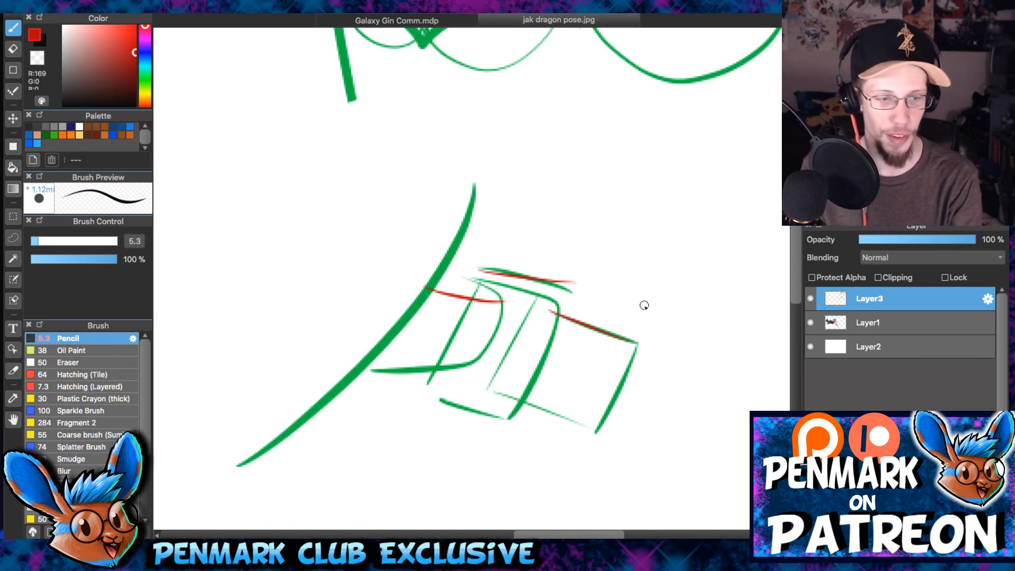
# - Reinforce the first section attached to the lower curved line with green strokes along its end and bottom edge
pyautogui.keyDown('alt'); pyautogui.click(422, 35); pyautogui.keyUp('alt')
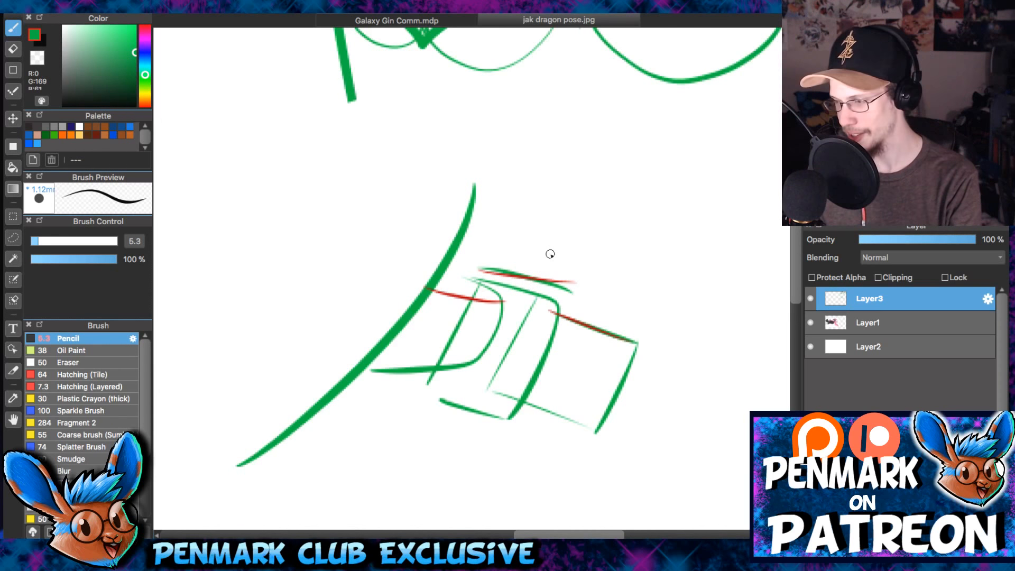
pyautogui.moveTo(553, 257); pyautogui.dragTo(557, 246)
pyautogui.moveTo(436, 276)
pyautogui.mouseDown()
pyautogui.moveTo(491, 289)
pyautogui.moveTo(454, 367)
pyautogui.mouseUp()
pyautogui.moveTo(368, 367); pyautogui.dragTo(466, 346)
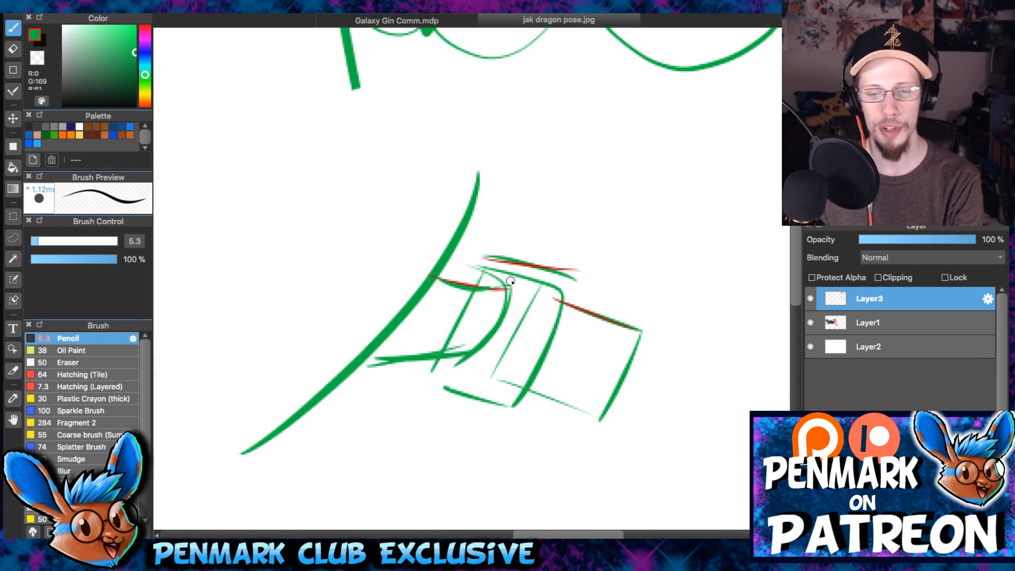
# - Draw a green arrow slanting slightly downward to the right above the angled section sketch
pyautogui.scroll(2, 520, 292)
pyautogui.moveTo(470, 307); pyautogui.dragTo(540, 227)
pyautogui.moveTo(632, 191)
pyautogui.mouseDown()
pyautogui.moveTo(617, 222)
pyautogui.moveTo(481, 304)
pyautogui.mouseUp()
pyautogui.moveTo(475, 201); pyautogui.dragTo(701, 245)
pyautogui.moveTo(672, 204)
pyautogui.mouseDown()
pyautogui.moveTo(696, 215)
pyautogui.moveTo(669, 269)
pyautogui.mouseUp()
# - Draw two converging green guide lines around the arrow and fill between them with upright strokes that get shorter and closer together
pyautogui.moveTo(692, 229); pyautogui.dragTo(636, 330)
pyautogui.moveTo(489, 130); pyautogui.dragTo(661, 274)
pyautogui.moveTo(420, 339); pyautogui.dragTo(710, 325)
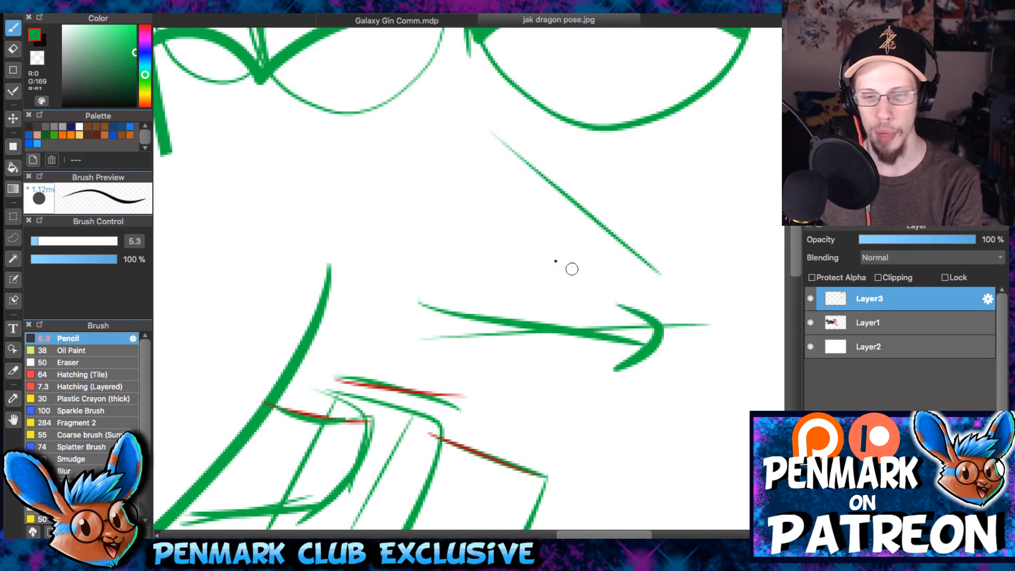
pyautogui.moveTo(547, 196); pyautogui.dragTo(521, 330)
pyautogui.moveTo(586, 227); pyautogui.dragTo(567, 325)
pyautogui.moveTo(609, 241); pyautogui.dragTo(591, 343)
pyautogui.moveTo(629, 256)
pyautogui.mouseDown()
pyautogui.moveTo(613, 323)
pyautogui.moveTo(624, 325)
pyautogui.mouseUp()
pyautogui.moveTo(650, 275); pyautogui.dragTo(637, 318)
pyautogui.moveTo(662, 280); pyautogui.dragTo(654, 299)
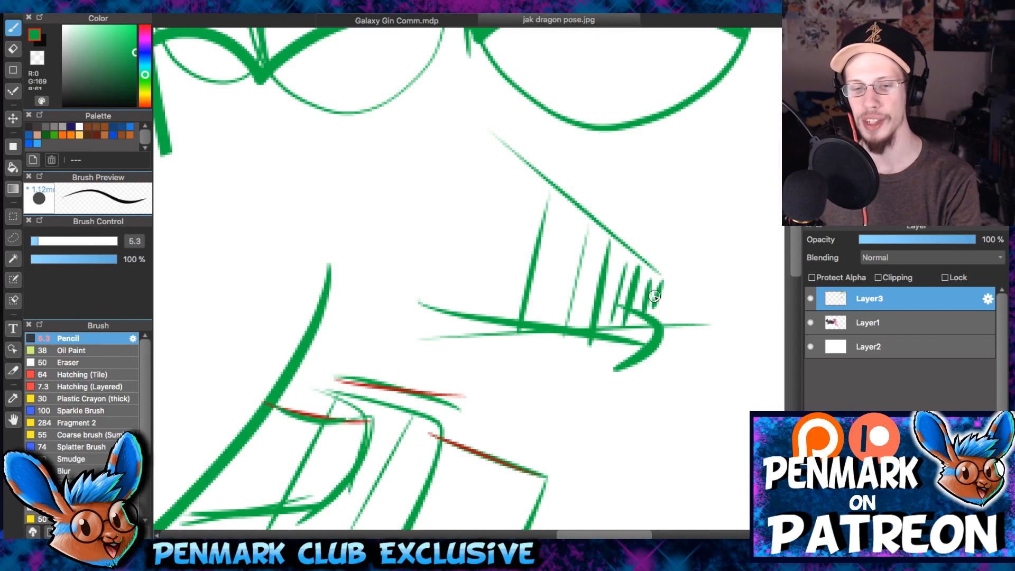
# - Draw a thick, slightly arched green line across a blank area of the canvas
pyautogui.moveTo(762, 331); pyautogui.dragTo(645, 255)
pyautogui.moveTo(607, 307); pyautogui.dragTo(672, 88)
pyautogui.moveTo(599, 366); pyautogui.dragTo(668, 162)
pyautogui.moveTo(644, 252); pyautogui.dragTo(669, 181)
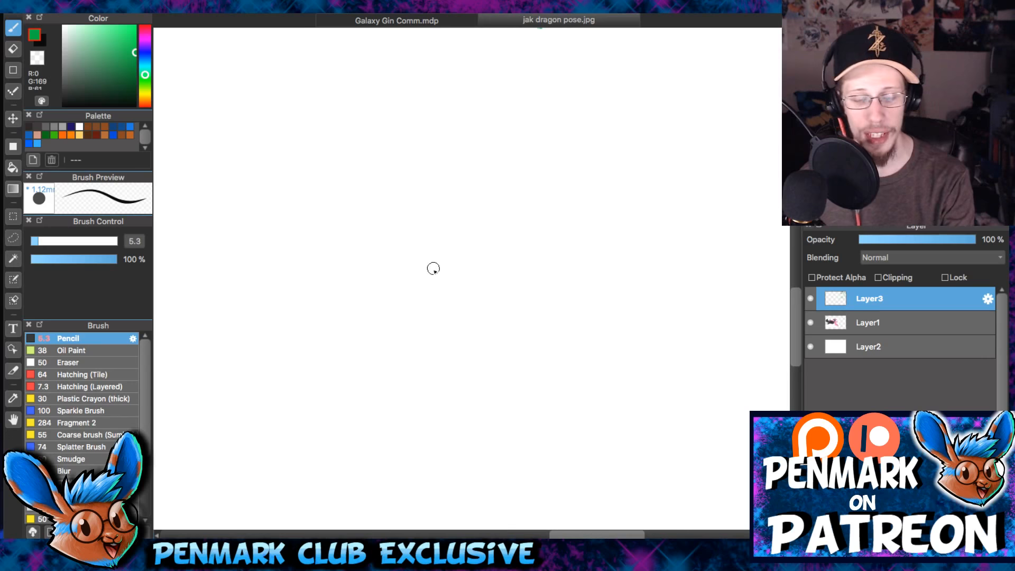
pyautogui.moveTo(234, 228); pyautogui.dragTo(753, 209)
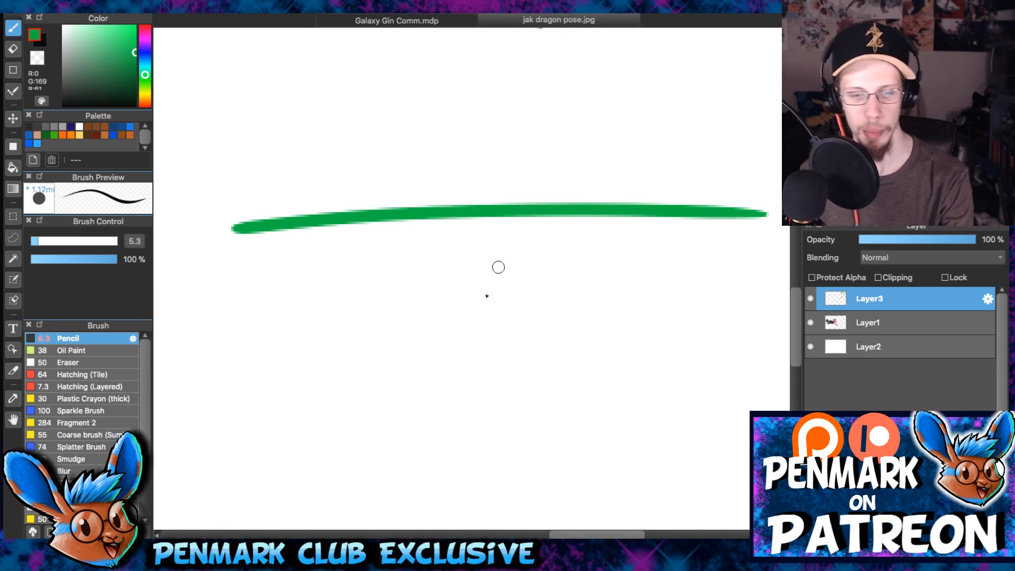
pyautogui.moveTo(205, 415)
pyautogui.mouseDown()
pyautogui.moveTo(340, 392)
pyautogui.moveTo(753, 361)
pyautogui.mouseUp()
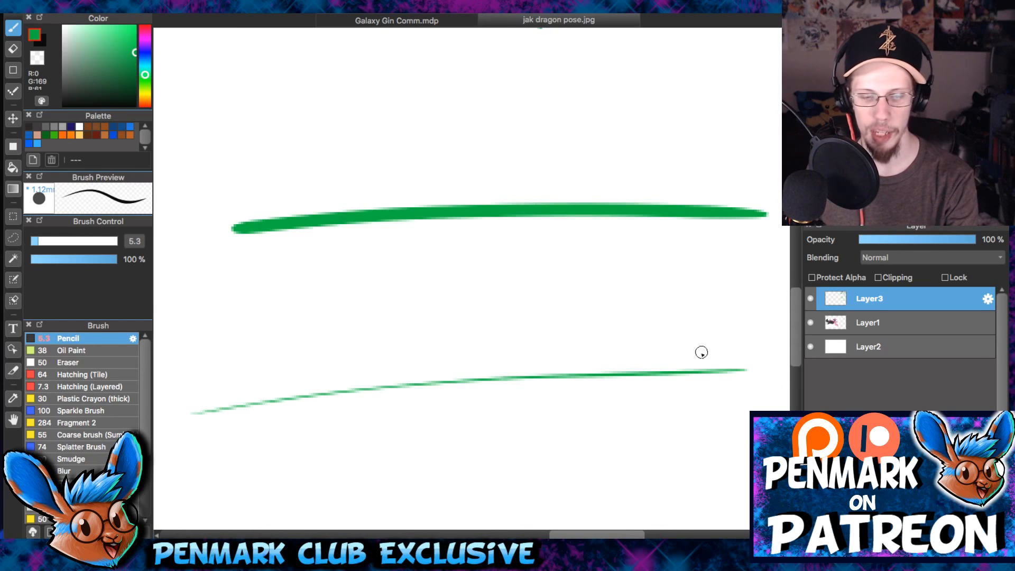
pyautogui.hotkey('ctrl', 'z')
# - Add four thinner green lines below the thick arched line, spaced progressively closer toward it
pyautogui.moveTo(374, 395); pyautogui.dragTo(788, 360)
pyautogui.moveTo(198, 348); pyautogui.dragTo(764, 284)
pyautogui.hotkey('ctrl', 'z')
pyautogui.moveTo(190, 343); pyautogui.dragTo(718, 302)
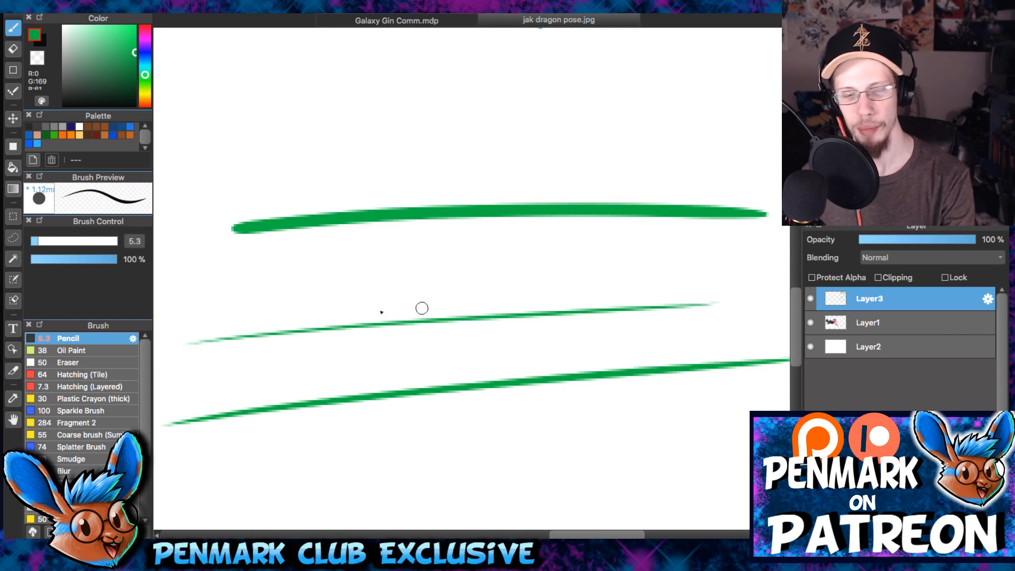
pyautogui.moveTo(479, 291); pyautogui.dragTo(734, 258)
pyautogui.moveTo(268, 276); pyautogui.dragTo(638, 254)
pyautogui.moveTo(301, 254); pyautogui.dragTo(654, 239)
pyautogui.moveTo(334, 233)
pyautogui.mouseDown()
pyautogui.moveTo(576, 231)
pyautogui.moveTo(557, 222)
pyautogui.moveTo(576, 218)
pyautogui.mouseUp()
pyautogui.moveTo(400, 225); pyautogui.dragTo(523, 223)
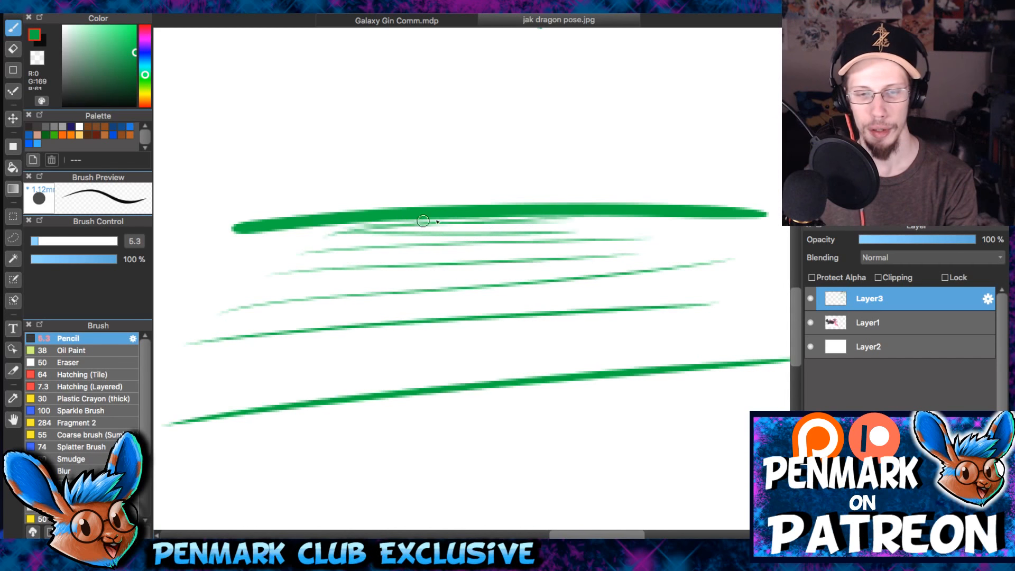
pyautogui.moveTo(391, 246)
pyautogui.mouseDown()
pyautogui.moveTo(404, 245)
pyautogui.moveTo(460, 184)
pyautogui.mouseUp()
pyautogui.moveTo(620, 140); pyautogui.dragTo(573, 202)
pyautogui.press('super+z')
pyautogui.press('super+z')
pyautogui.press('super+z')
pyautogui.press('super+z')
pyautogui.press('super+z')
pyautogui.press('super+z')
pyautogui.press('super+z')
pyautogui.press('super+z')
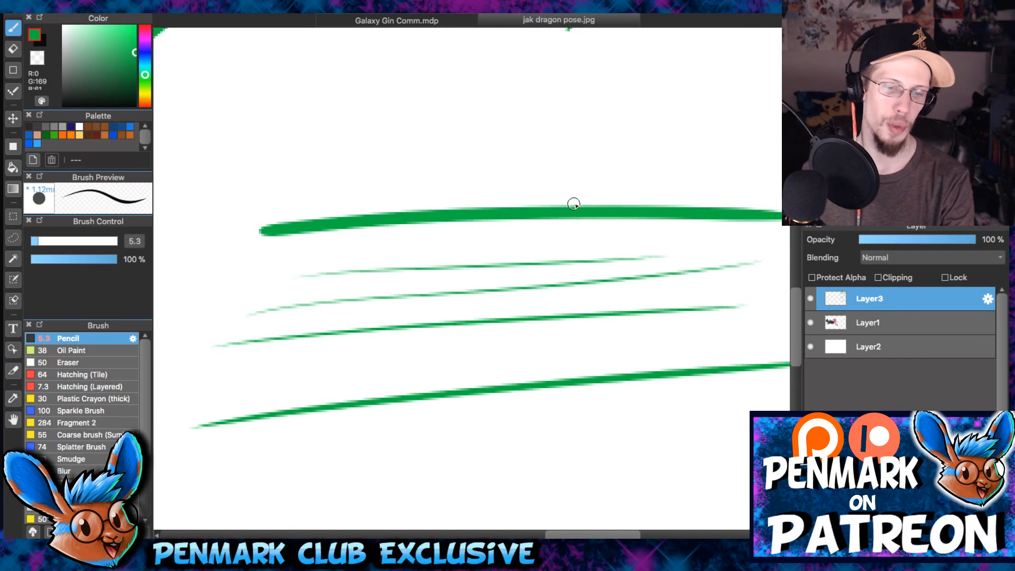
# - Undo the thick arched green line and the thinner lines spaced below it
pyautogui.press('super+y')
pyautogui.press('super+y')
pyautogui.press('super+y')
pyautogui.press('super+y')
pyautogui.press('super+y')
pyautogui.press('super+y')
pyautogui.press('super+y')
pyautogui.press('super+y')
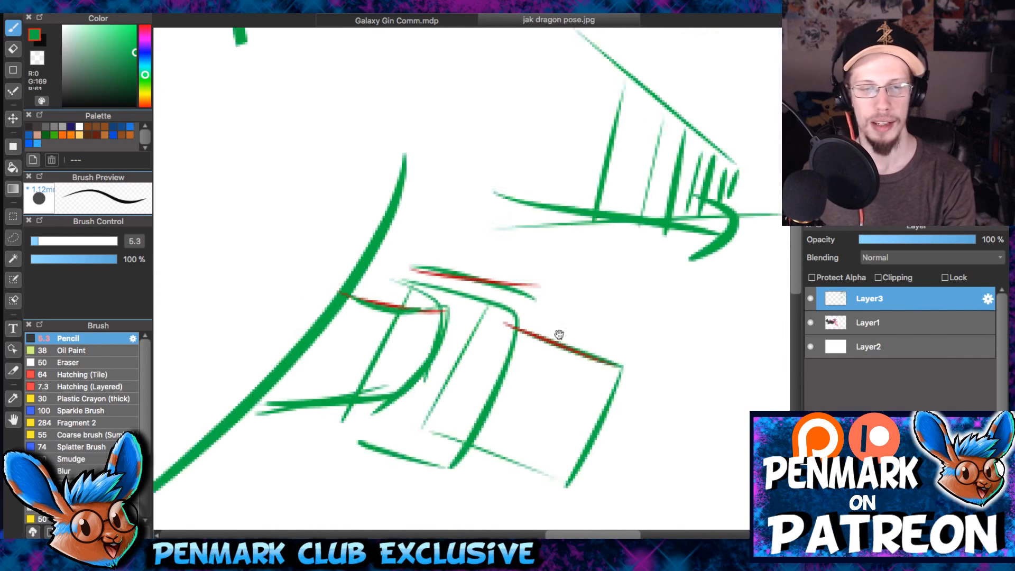
# - Try two converging green guide lines across the angled section sketch, with progressively shorter strokes between them
pyautogui.moveTo(391, 132); pyautogui.dragTo(677, 335)
pyautogui.moveTo(212, 446); pyautogui.dragTo(590, 377)
pyautogui.press('super+z')
pyautogui.moveTo(248, 458); pyautogui.dragTo(677, 365)
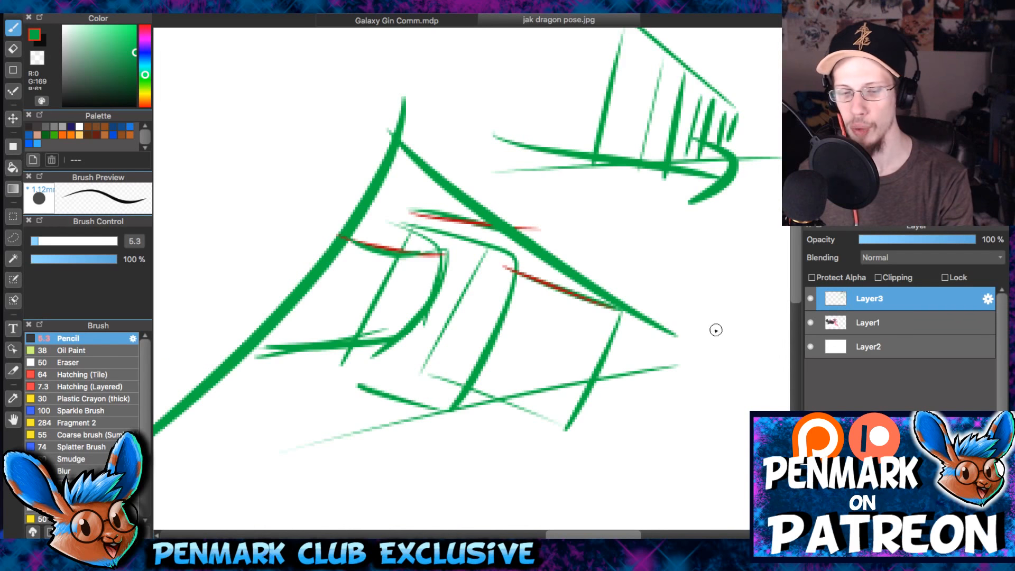
pyautogui.moveTo(539, 232); pyautogui.dragTo(477, 415)
pyautogui.moveTo(597, 267); pyautogui.dragTo(561, 390)
pyautogui.moveTo(624, 312); pyautogui.dragTo(609, 364)
pyautogui.moveTo(636, 288); pyautogui.dragTo(620, 365)
pyautogui.moveTo(662, 298); pyautogui.dragTo(642, 361)
pyautogui.press('super+z')
pyautogui.press('super+z')
pyautogui.press('super+z')
pyautogui.press('super+z')
pyautogui.press('super+z')
pyautogui.press('super+z')
pyautogui.press('super+z')
pyautogui.press('super+z')
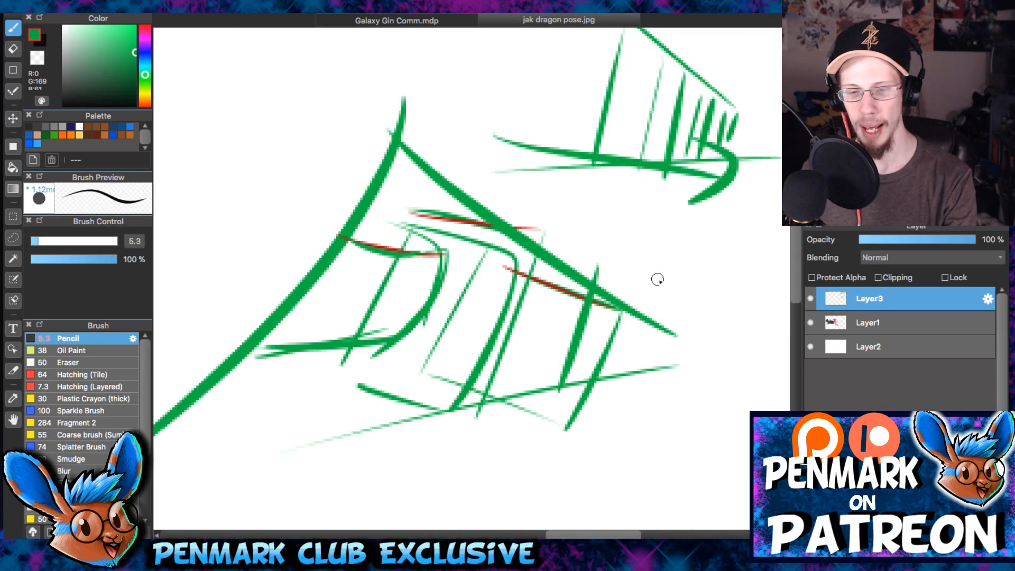
# - Sketch a green cone beside the dragon's ear from two converging lines, a round opening and curved cross strokes getting closer together
pyautogui.press('super+minus')
pyautogui.press('super+minus')
pyautogui.moveTo(550, 264); pyautogui.dragTo(634, 147)
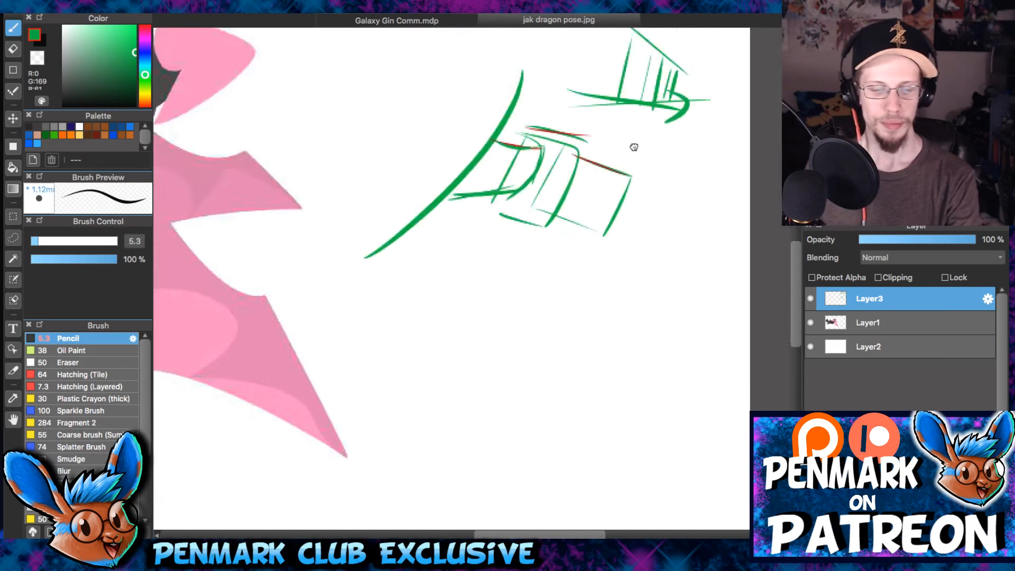
pyautogui.press('super+minus')
pyautogui.moveTo(521, 389); pyautogui.dragTo(745, 342)
pyautogui.moveTo(572, 109)
pyautogui.mouseDown()
pyautogui.moveTo(665, 281)
pyautogui.moveTo(594, 257)
pyautogui.moveTo(684, 311)
pyautogui.mouseUp()
pyautogui.scroll(1, 623, 316)
pyautogui.moveTo(662, 124); pyautogui.dragTo(648, 162)
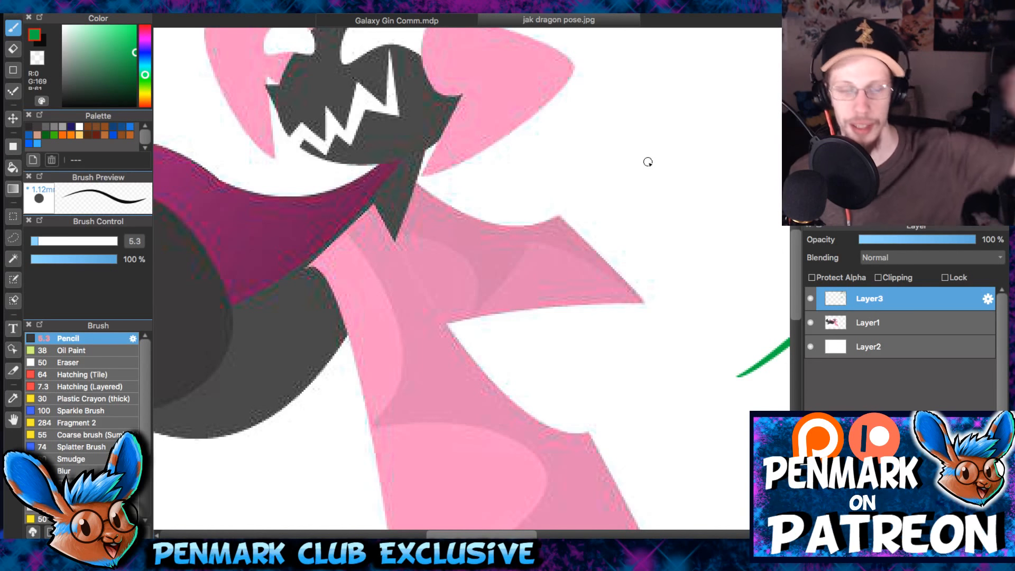
pyautogui.moveTo(566, 114); pyautogui.dragTo(686, 190)
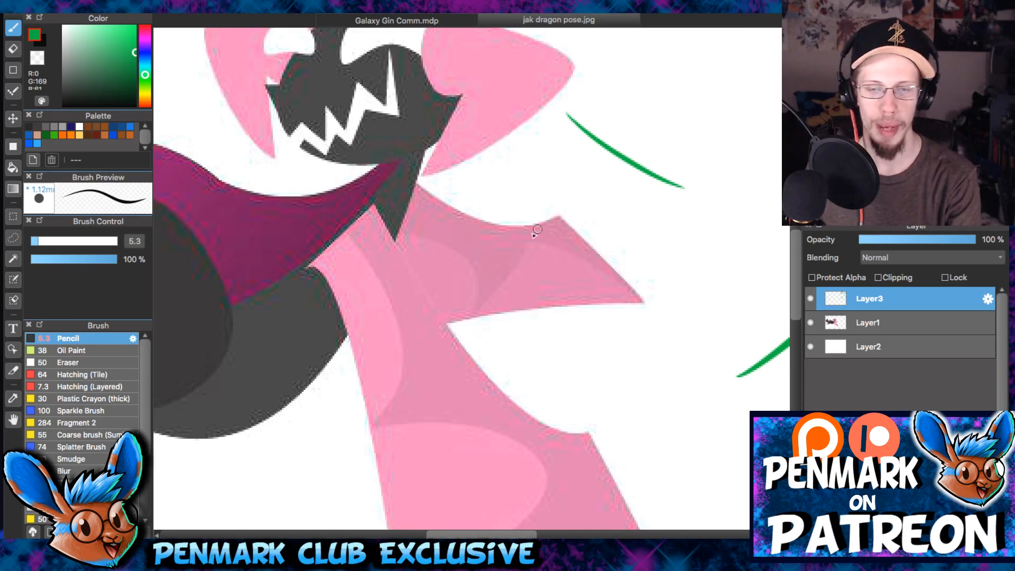
pyautogui.moveTo(527, 240); pyautogui.dragTo(717, 206)
pyautogui.moveTo(608, 150); pyautogui.dragTo(573, 223)
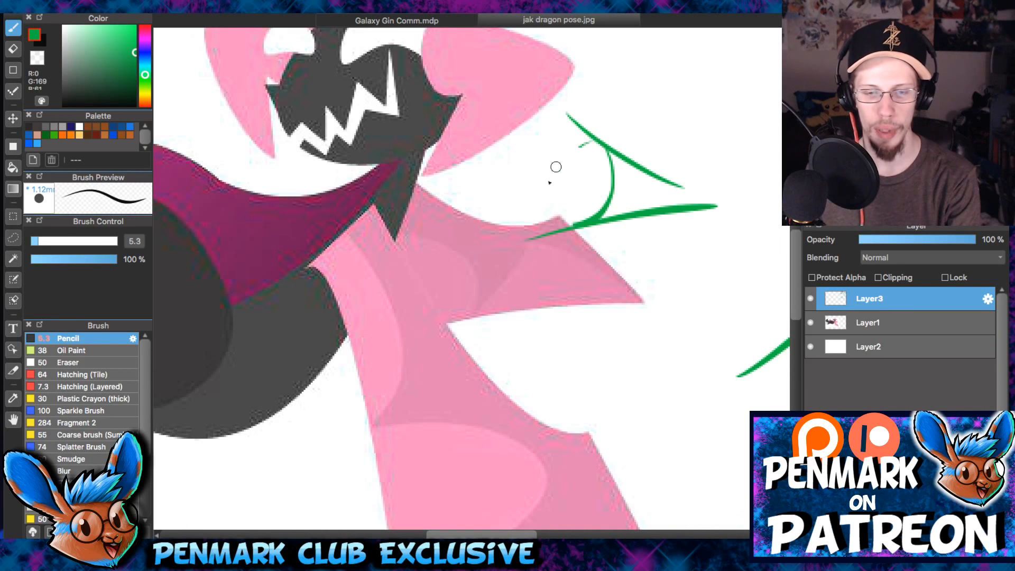
pyautogui.moveTo(588, 141); pyautogui.dragTo(576, 228)
pyautogui.moveTo(623, 159); pyautogui.dragTo(612, 215)
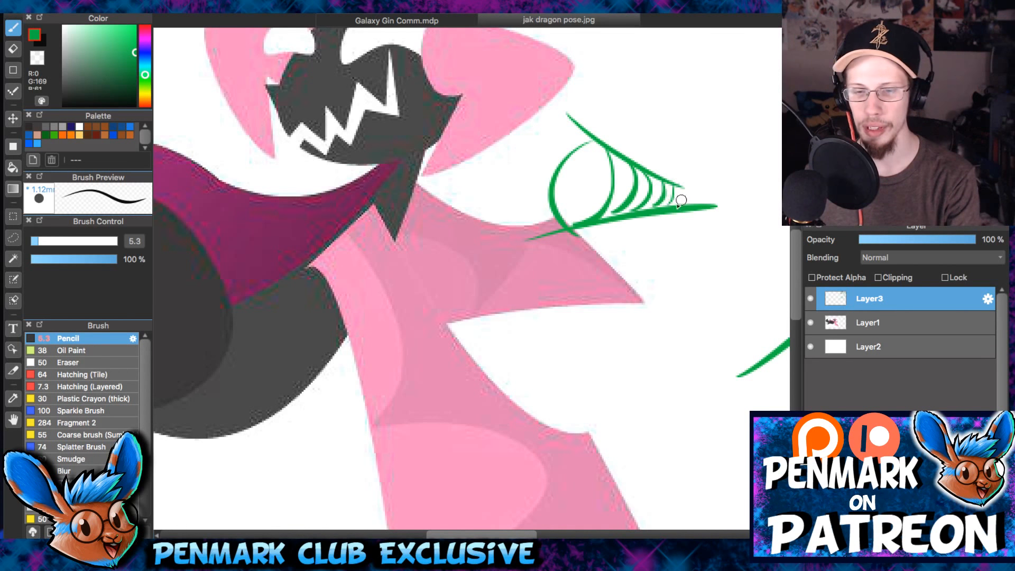
# - Extend the cone's tip with a solid green stroke and a trail of shrinking dashes curving upward
pyautogui.moveTo(672, 141); pyautogui.dragTo(538, 209)
pyautogui.moveTo(540, 250); pyautogui.dragTo(566, 260)
pyautogui.moveTo(576, 262); pyautogui.dragTo(627, 253)
pyautogui.moveTo(635, 247); pyautogui.dragTo(642, 243)
pyautogui.moveTo(658, 230); pyautogui.dragTo(664, 228)
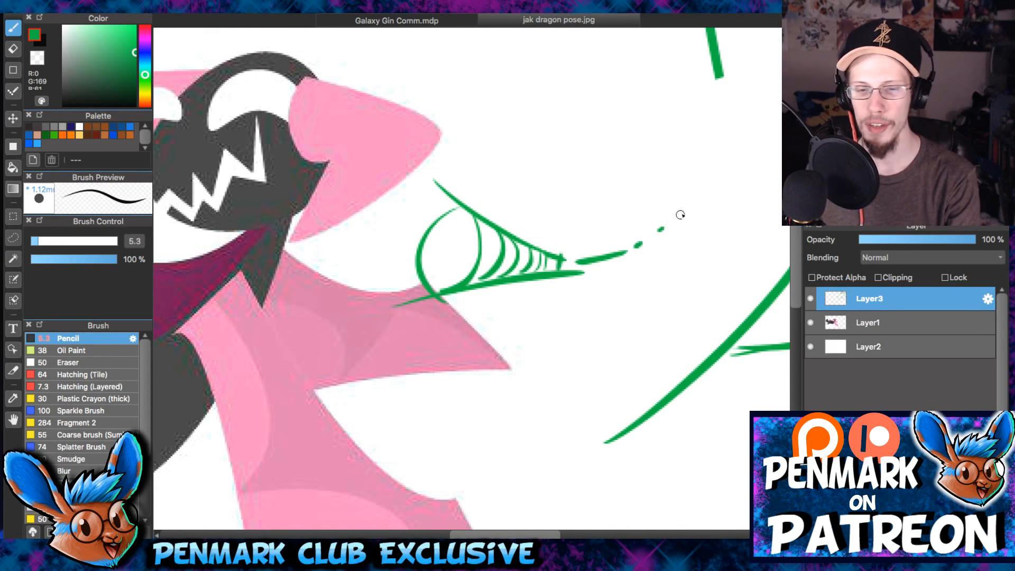
pyautogui.moveTo(563, 261); pyautogui.dragTo(597, 263)
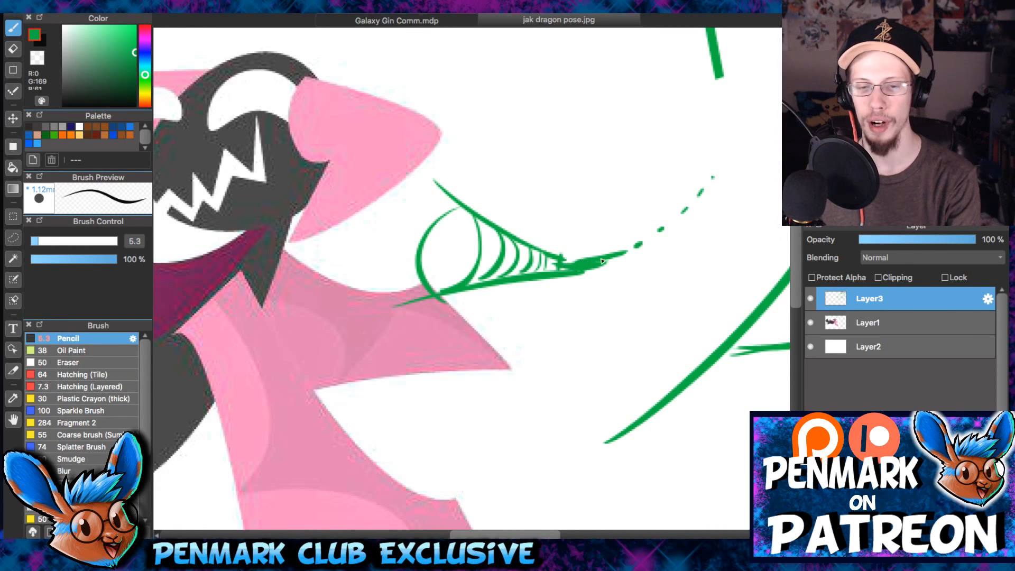
# - Erase the green cone sketch and its dashed trail with an enlarged eraser
pyautogui.press('e')
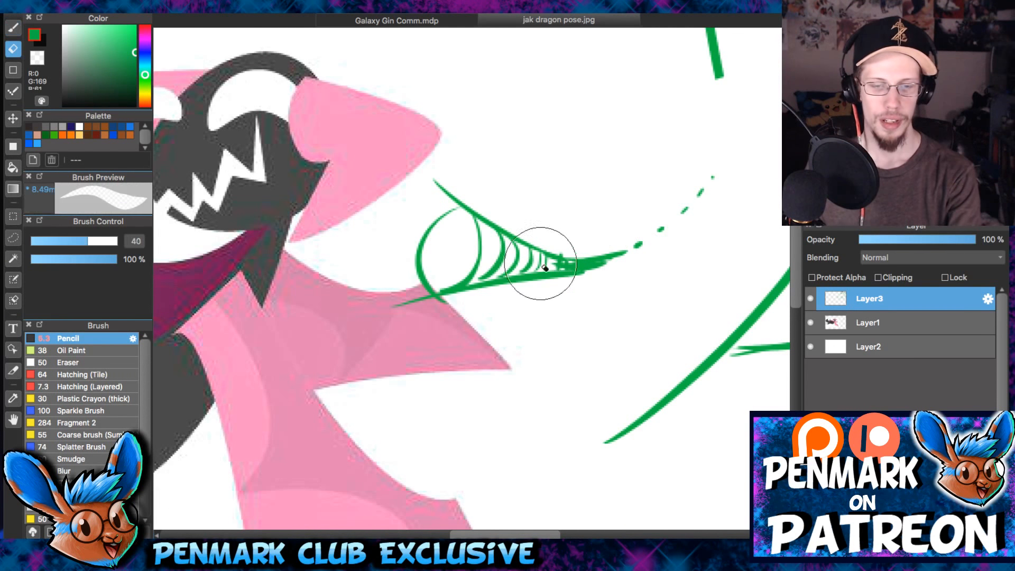
pyautogui.press(']')
pyautogui.press(']')
pyautogui.press(']')
pyautogui.press(']')
pyautogui.moveTo(394, 259); pyautogui.dragTo(460, 166)
pyautogui.moveTo(420, 281); pyautogui.dragTo(429, 299)
pyautogui.moveTo(706, 166)
pyautogui.mouseDown()
pyautogui.moveTo(608, 275)
pyautogui.moveTo(415, 297)
pyautogui.mouseUp()
pyautogui.moveTo(494, 213); pyautogui.dragTo(562, 220)
# - Try marking where both wings attach to the body with green strokes along the shoulder and neck edges
pyautogui.press('b')
pyautogui.moveTo(535, 252); pyautogui.dragTo(619, 182)
pyautogui.scroll(1, 384, 219)
pyautogui.moveTo(339, 260); pyautogui.dragTo(418, 269)
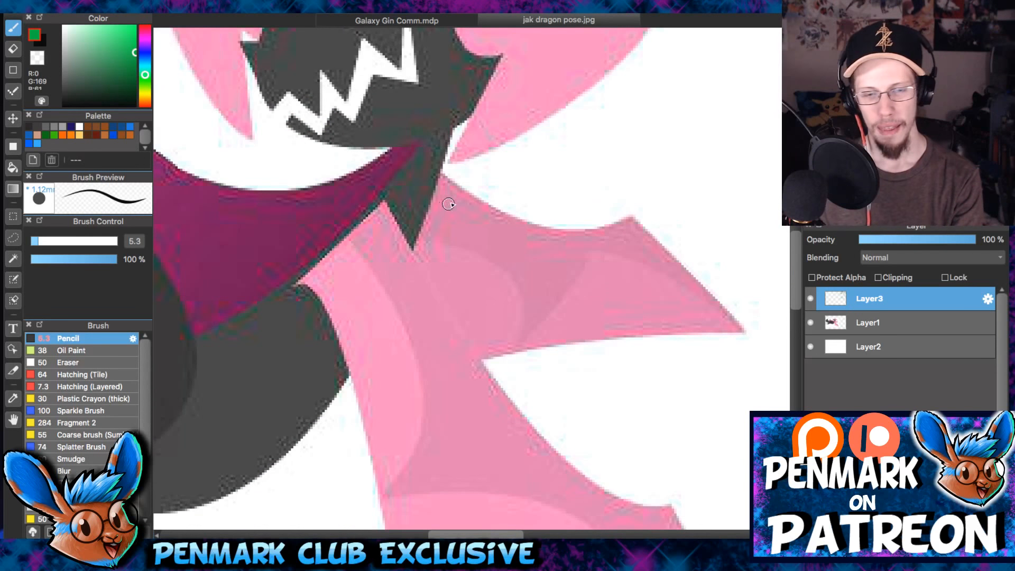
pyautogui.moveTo(531, 244); pyautogui.dragTo(529, 271)
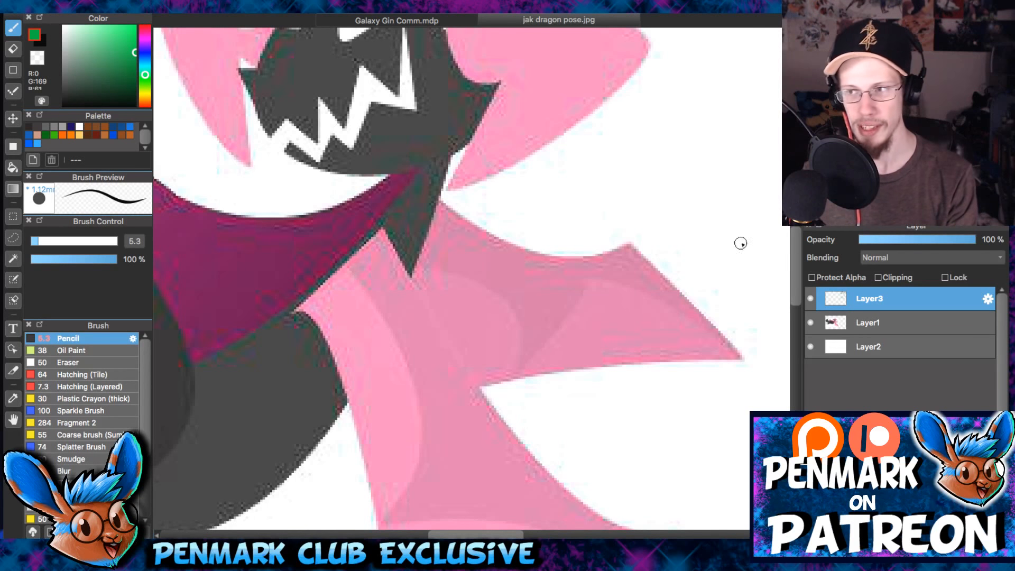
pyautogui.moveTo(488, 275); pyautogui.dragTo(570, 270)
pyautogui.scroll(3, 553, 262)
pyautogui.moveTo(440, 243); pyautogui.dragTo(537, 215)
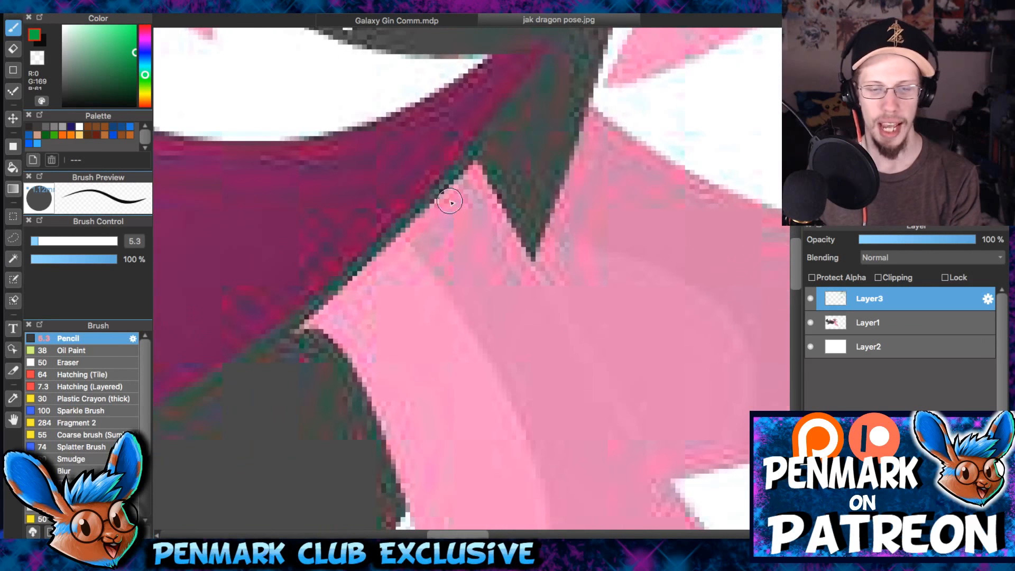
pyautogui.moveTo(478, 157); pyautogui.dragTo(316, 331)
pyautogui.moveTo(586, 99); pyautogui.dragTo(550, 233)
pyautogui.hotkey('ctrl', 'z')
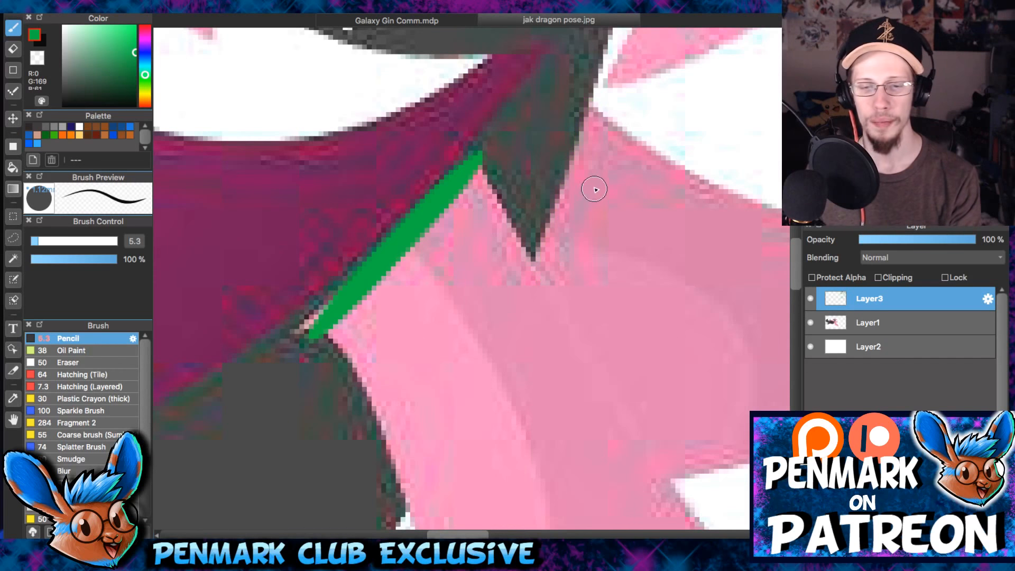
pyautogui.hotkey('ctrl', 'z')
pyautogui.moveTo(484, 162); pyautogui.dragTo(421, 232)
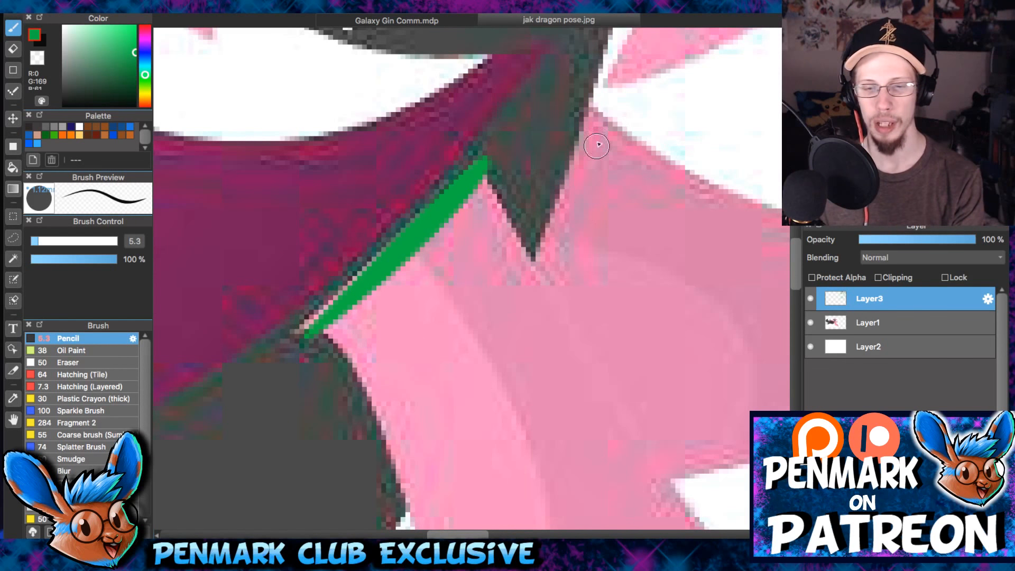
pyautogui.moveTo(592, 108); pyautogui.dragTo(532, 277)
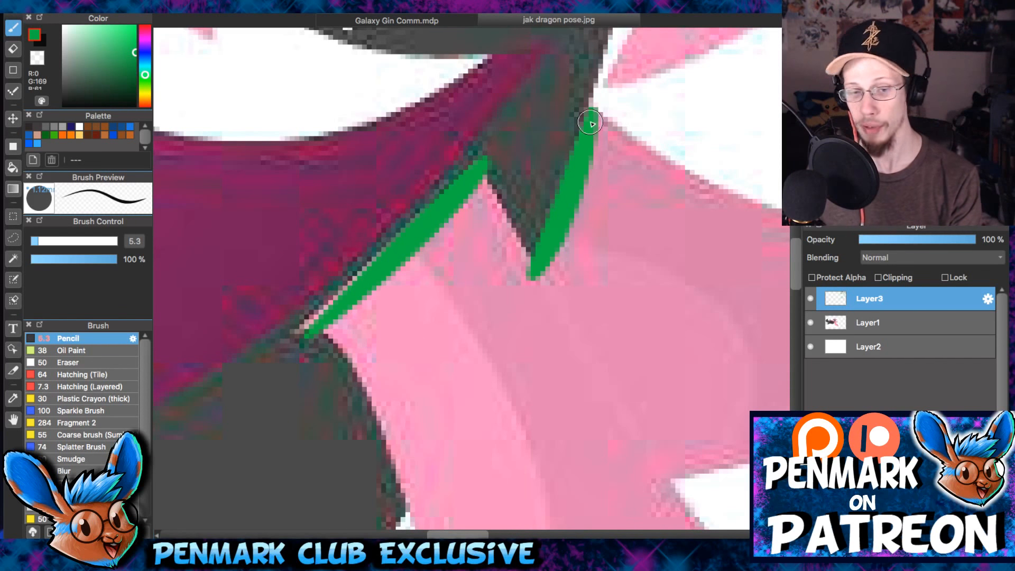
pyautogui.hotkey('ctrl', 'z')
pyautogui.hotkey('ctrl', 'z')
# - Try tracing the two long edges of the near wing's arm in green
pyautogui.scroll(-3, 573, 188)
pyautogui.moveTo(297, 256)
pyautogui.mouseDown()
pyautogui.moveTo(419, 465)
pyautogui.moveTo(396, 512)
pyautogui.mouseUp()
pyautogui.moveTo(465, 108); pyautogui.dragTo(622, 418)
pyautogui.hotkey('ctrl', 'z')
pyautogui.hotkey('ctrl', 'z')
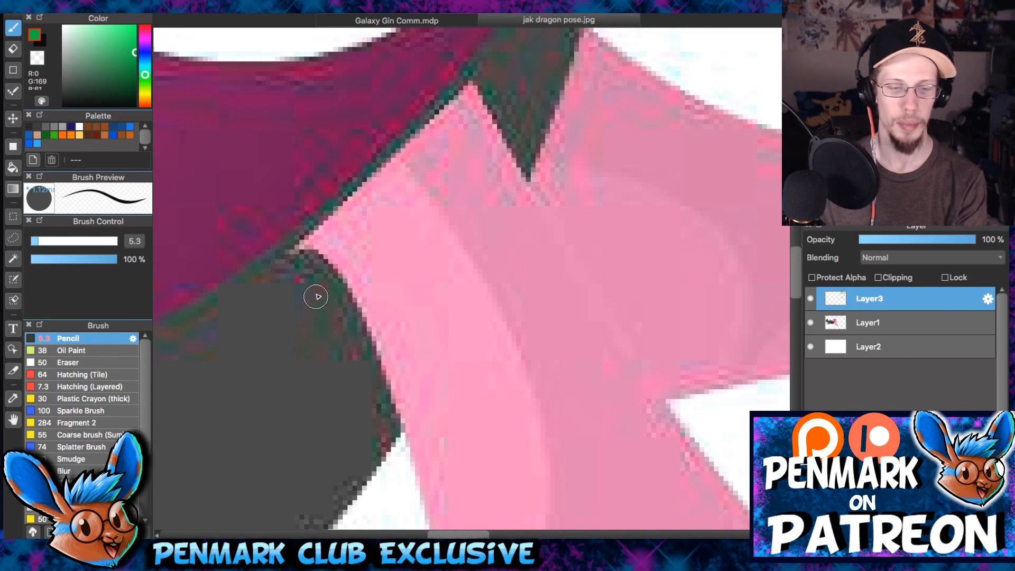
# - Trace the near wing's base with a curved green line along its lower edge and a straighter one along its upper edge
pyautogui.scroll(-3, 316, 296)
pyautogui.moveTo(309, 127); pyautogui.dragTo(453, 431)
pyautogui.scroll(3, 476, 106)
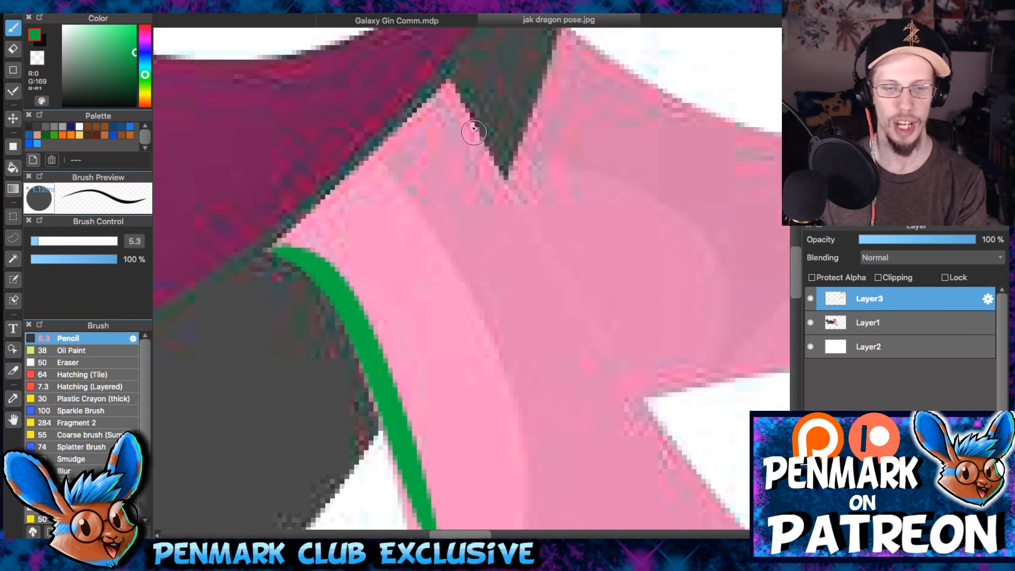
pyautogui.moveTo(443, 77); pyautogui.dragTo(638, 381)
pyautogui.moveTo(623, 290); pyautogui.dragTo(437, 336)
pyautogui.moveTo(466, 126)
pyautogui.mouseDown()
pyautogui.moveTo(568, 205)
pyautogui.moveTo(585, 169)
pyautogui.mouseUp()
# - Select the area around both green wing-base lines, copy and paste them as a new layer, and clear the selection
pyautogui.press('m')
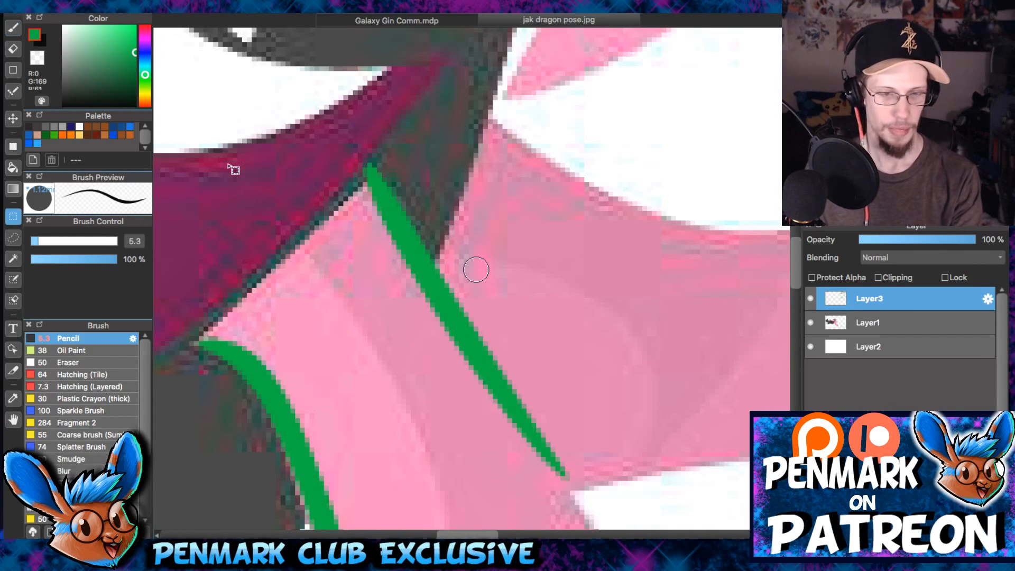
pyautogui.scroll(-3, 240, 163)
pyautogui.moveTo(203, 55); pyautogui.dragTo(724, 523)
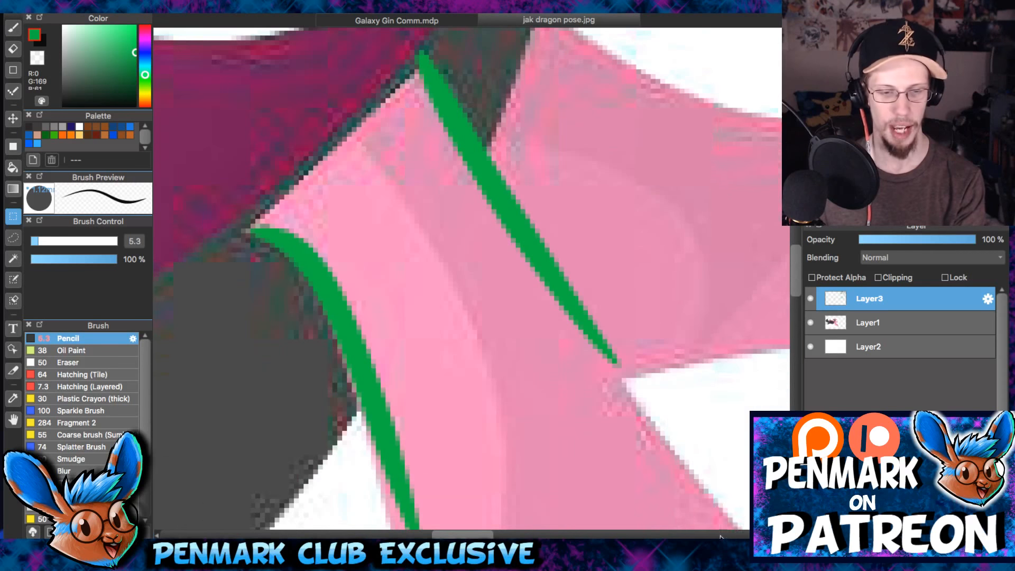
pyautogui.press('super+c')
pyautogui.press('super+v')
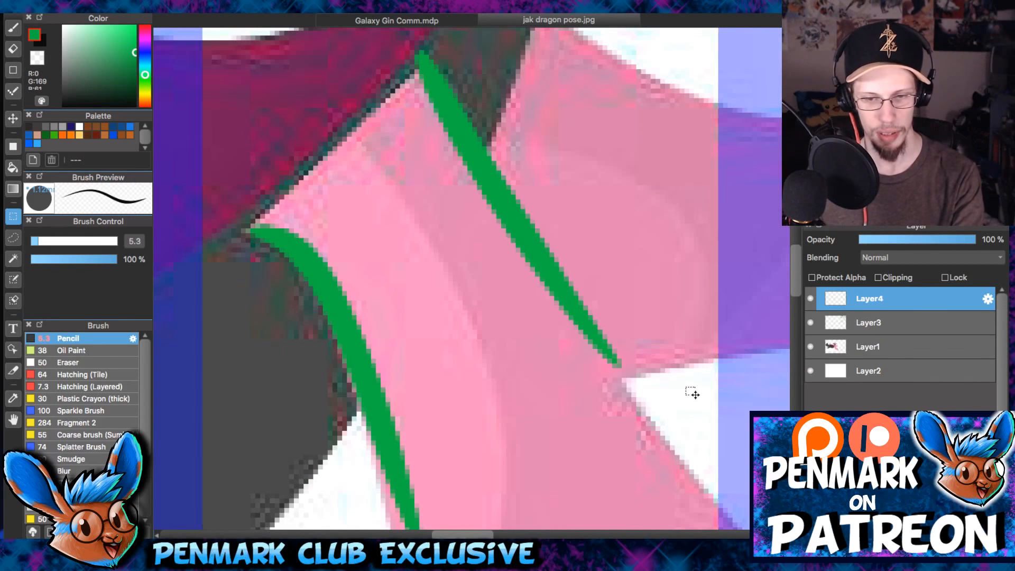
pyautogui.press('super+d')
# - Move the pasted green lines onto the far wing's base, and transform them to angle along its edges
pyautogui.press('v')
pyautogui.moveTo(384, 325); pyautogui.dragTo(588, 239)
pyautogui.moveTo(588, 239); pyautogui.dragTo(443, 454)
pyautogui.moveTo(575, 288); pyautogui.dragTo(611, 212)
pyautogui.press('super+t')
pyautogui.moveTo(315, 44)
pyautogui.mouseDown()
pyautogui.moveTo(299, 59)
pyautogui.moveTo(253, 238)
pyautogui.mouseUp()
pyautogui.moveTo(596, 184)
pyautogui.mouseDown()
pyautogui.moveTo(606, 206)
pyautogui.moveTo(592, 303)
pyautogui.mouseUp()
pyautogui.moveTo(627, 183)
pyautogui.mouseDown()
pyautogui.moveTo(607, 109)
pyautogui.moveTo(662, 144)
pyautogui.mouseUp()
pyautogui.moveTo(565, 207)
pyautogui.mouseDown()
pyautogui.moveTo(531, 203)
pyautogui.moveTo(517, 189)
pyautogui.mouseUp()
pyautogui.press('Return')
# - Transform the pasted lines again, squashing them vertically and adjusting their position and angle to fit the far wing's base
pyautogui.scroll(-3, 582, 369)
pyautogui.press('super+t')
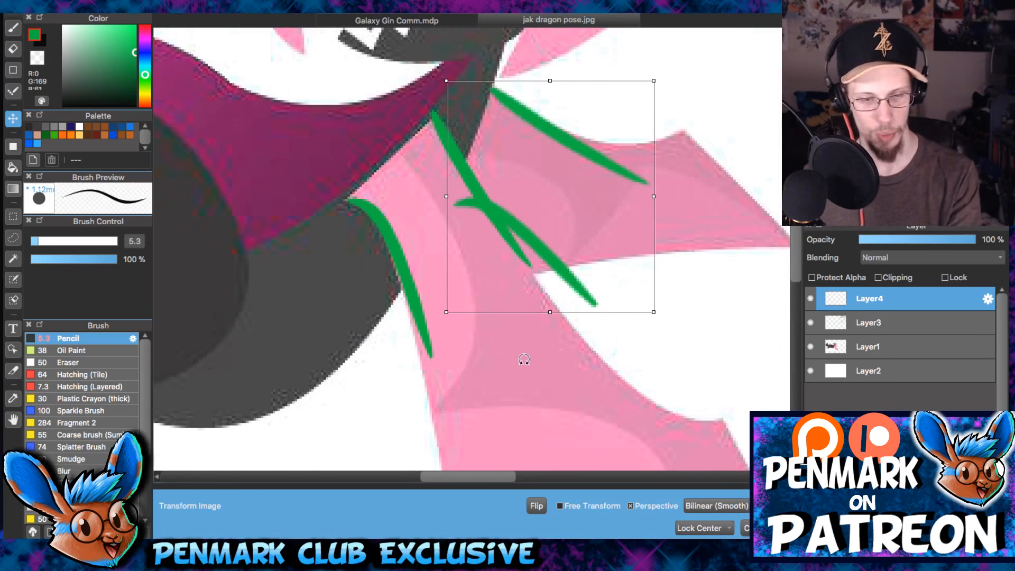
pyautogui.moveTo(551, 313); pyautogui.dragTo(550, 260)
pyautogui.moveTo(523, 180); pyautogui.dragTo(522, 171)
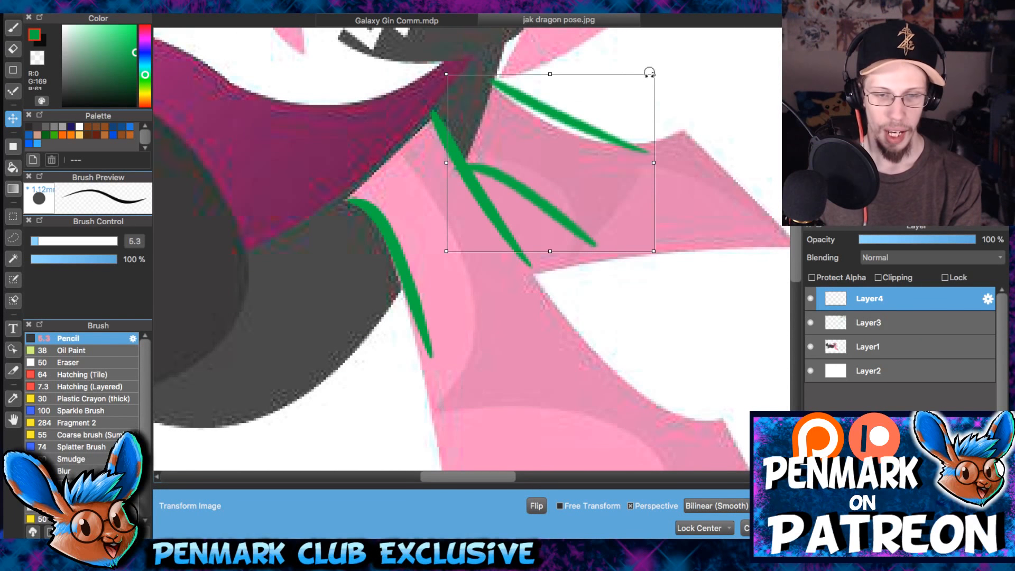
pyautogui.moveTo(548, 75); pyautogui.dragTo(548, 90)
pyautogui.moveTo(563, 171)
pyautogui.mouseDown()
pyautogui.moveTo(553, 174)
pyautogui.moveTo(552, 164)
pyautogui.mouseUp()
pyautogui.moveTo(661, 86); pyautogui.dragTo(672, 101)
pyautogui.click(787, 527)
# - Add a layer above Layer4 and paint a white gap between the two wing bases with the Pencil enlarged to 10.8
pyautogui.press('b')
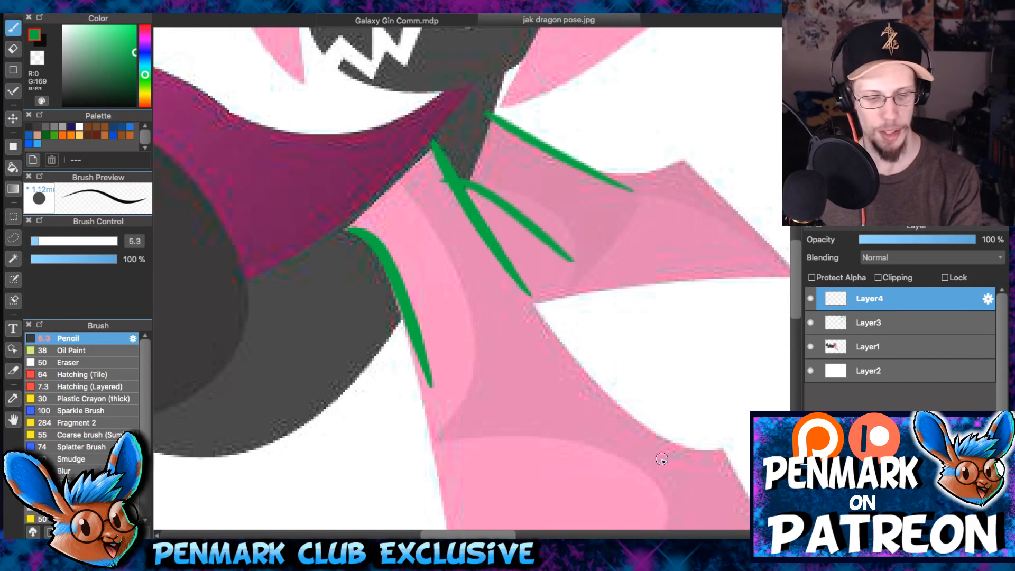
pyautogui.rightClick(673, 408)
pyautogui.click(864, 329)
pyautogui.click(861, 305)
pyautogui.click(813, 532)
pyautogui.press(']')
pyautogui.press(']')
pyautogui.press(']')
pyautogui.moveTo(472, 196); pyautogui.dragTo(544, 286)
pyautogui.moveTo(522, 177)
pyautogui.mouseDown()
pyautogui.moveTo(523, 249)
pyautogui.moveTo(599, 258)
pyautogui.mouseUp()
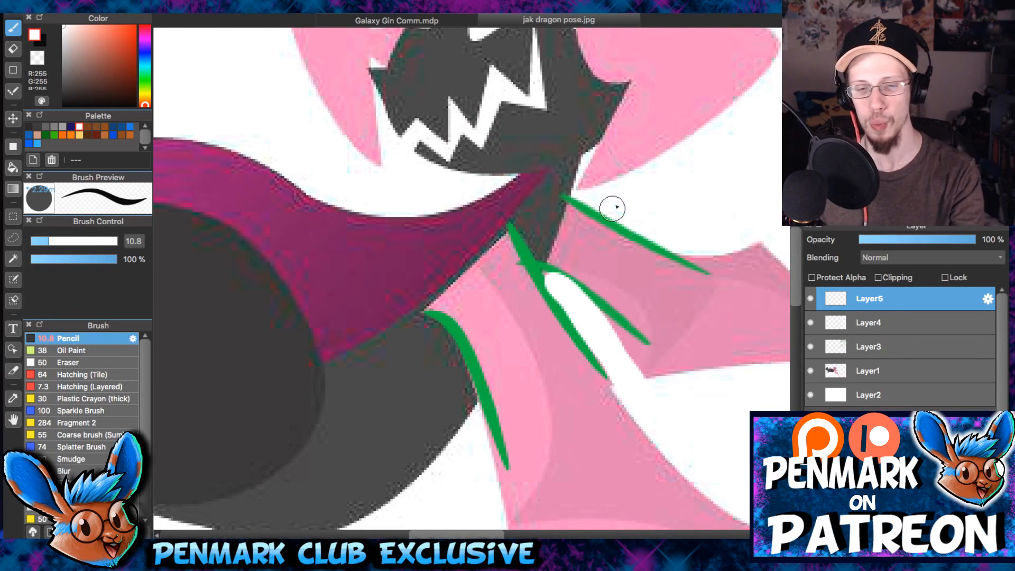
# - Try erasing the neck end of the far wing's upper green line on Layer4
pyautogui.click(844, 327)
pyautogui.press('e')
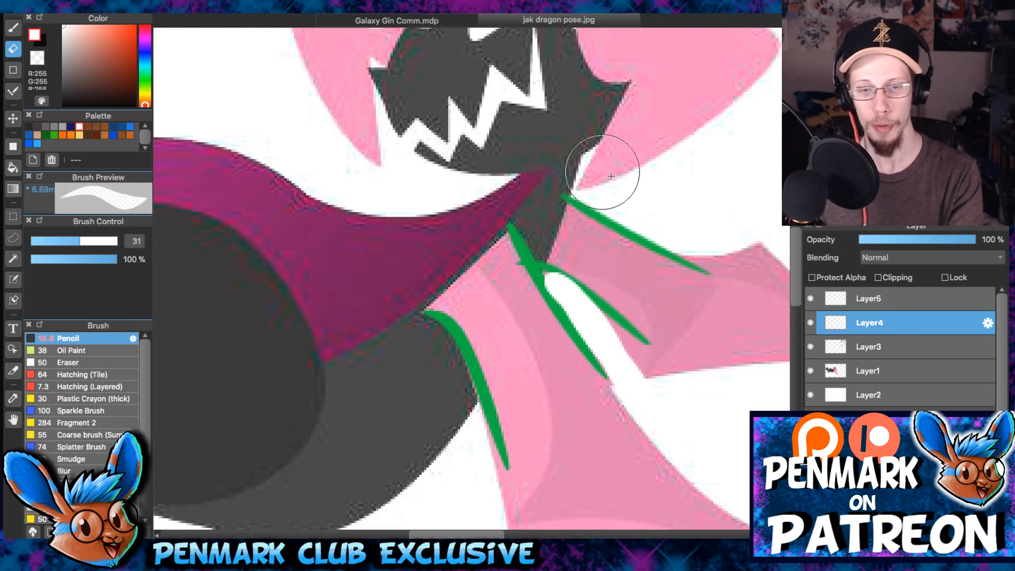
pyautogui.moveTo(577, 161); pyautogui.dragTo(538, 256)
pyautogui.scroll(-2, 537, 256)
pyautogui.press('b')
pyautogui.moveTo(611, 274); pyautogui.dragTo(598, 299)
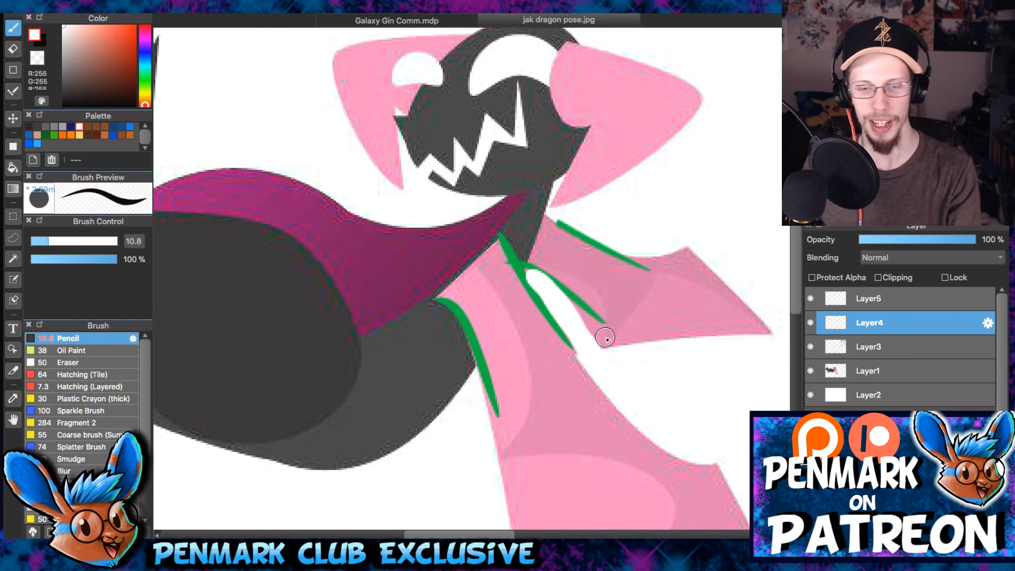
# - Hide and show Layer4 and Layer5 again to compare the far wing's base with and without the correction
pyautogui.scroll(2, 605, 337)
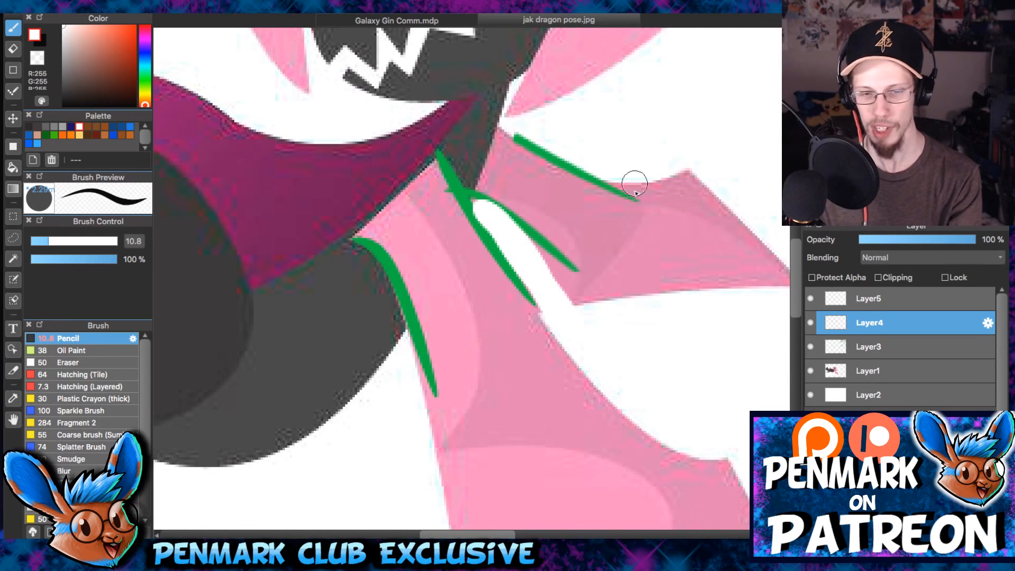
pyautogui.click(810, 324)
pyautogui.click(813, 305)
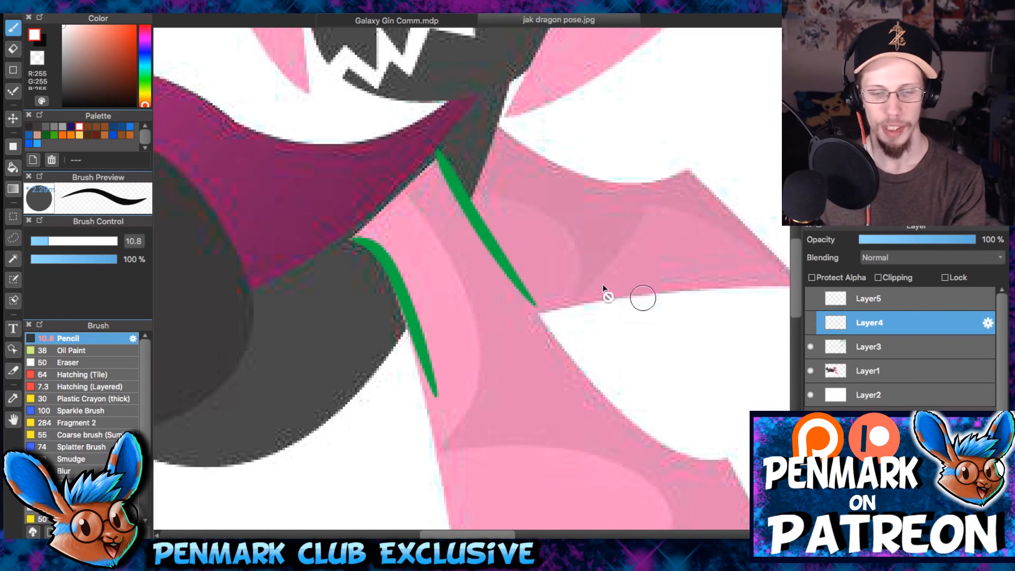
pyautogui.scroll(3, 603, 284)
pyautogui.click(810, 323)
pyautogui.click(811, 298)
# - Add a new layer above Layer5 and set the drawing colour to bright red (R 255, G 33)
pyautogui.scroll(-6, 487, 334)
pyautogui.hscroll(5, 487, 333)
pyautogui.moveTo(558, 261); pyautogui.dragTo(556, 150)
pyautogui.scroll(-3, 560, 145)
pyautogui.press('Left')
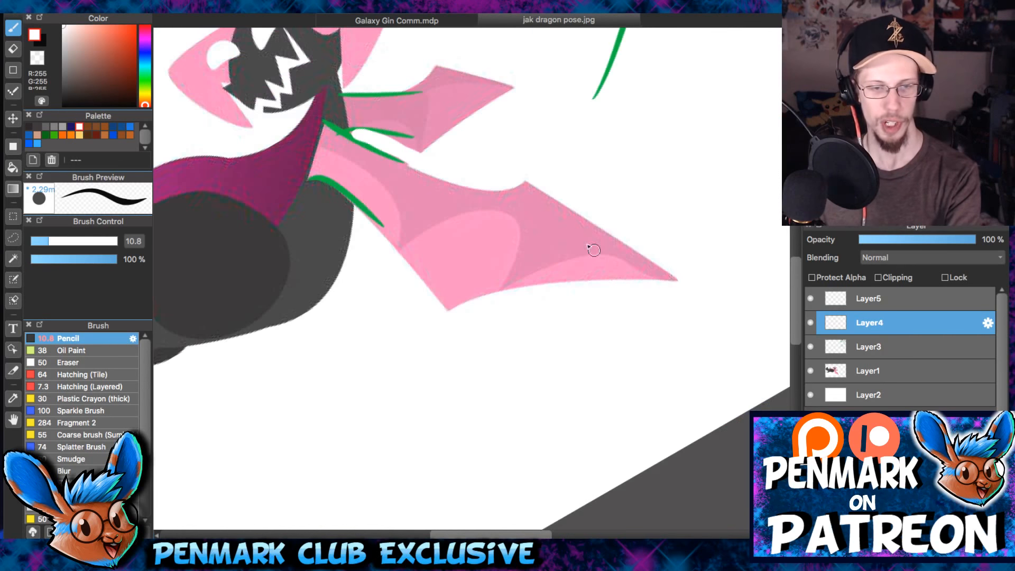
pyautogui.moveTo(581, 229); pyautogui.dragTo(636, 297)
pyautogui.press('Right')
pyautogui.scroll(2, 627, 292)
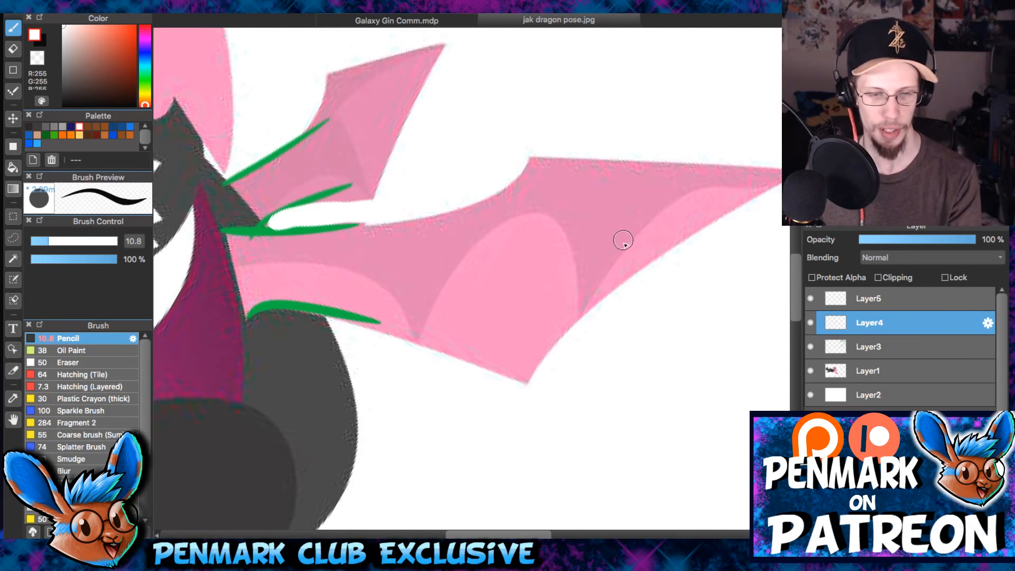
pyautogui.click(829, 296)
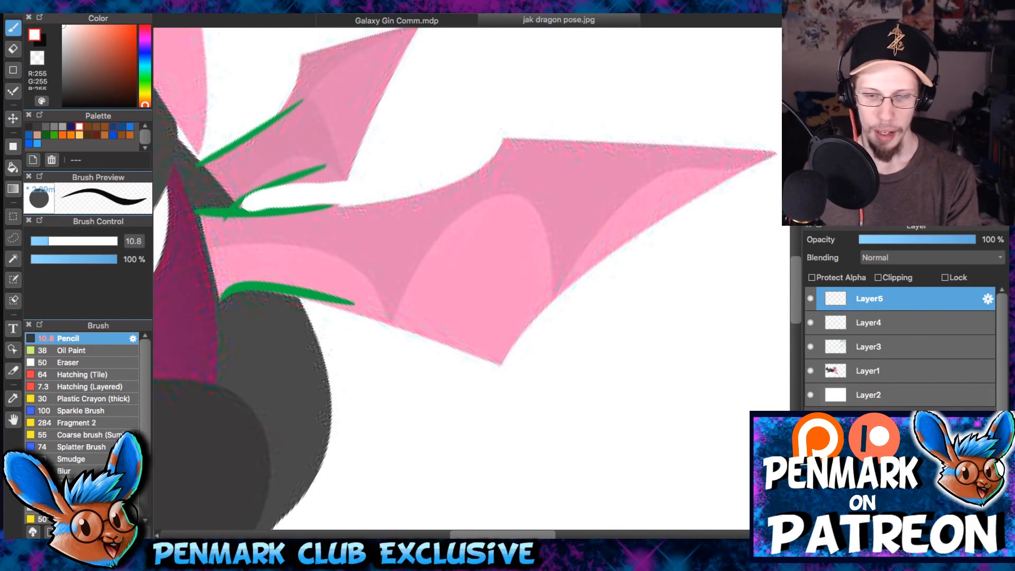
pyautogui.press('super+shift+n')
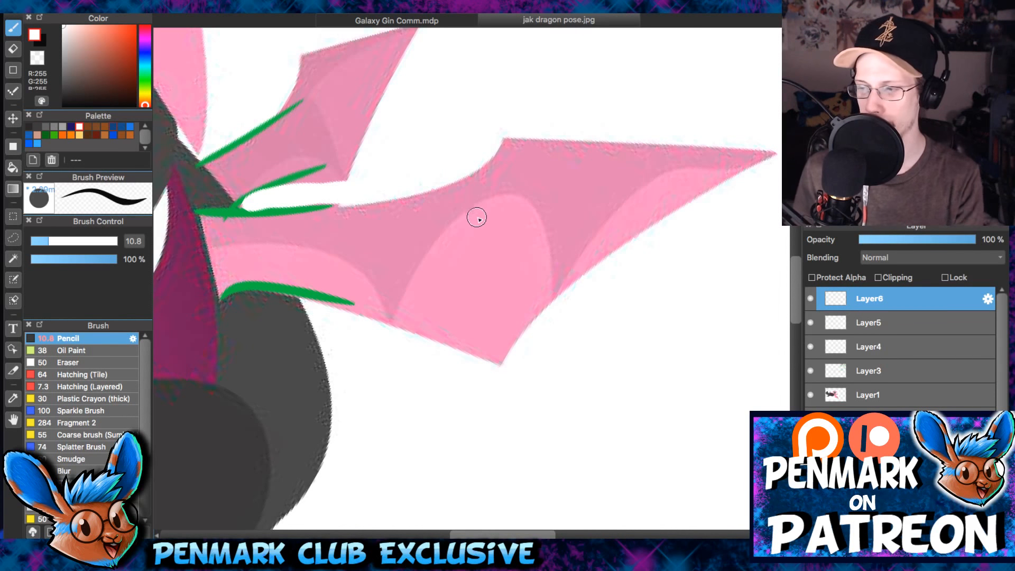
pyautogui.click(112, 38)
pyautogui.moveTo(112, 38); pyautogui.dragTo(136, 25)
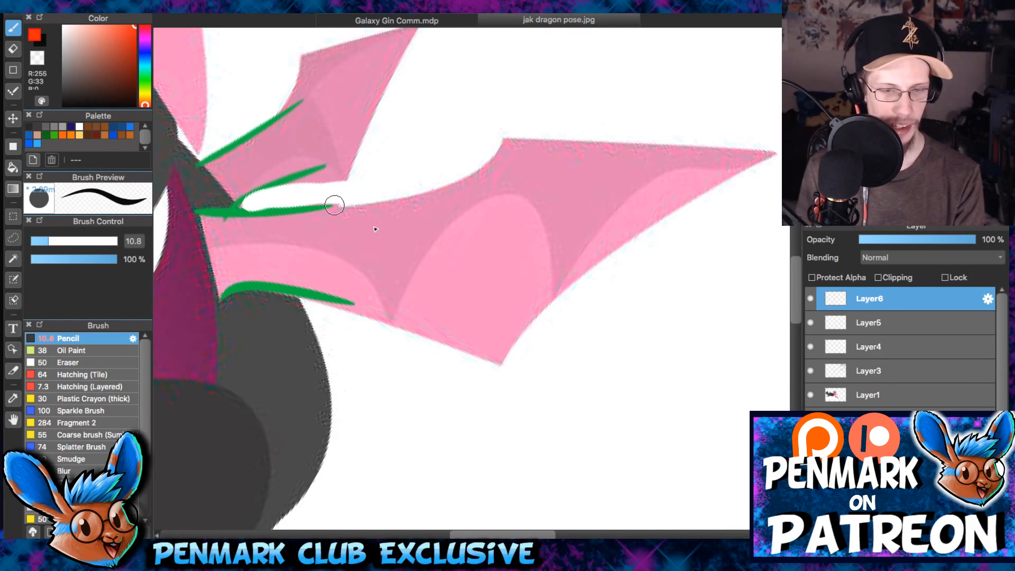
# - Draw two red crosswise strokes over the near wing's folds and one long red stroke along its tip
pyautogui.hscroll(-2, 338, 212)
pyautogui.scroll(-1, 338, 211)
pyautogui.moveTo(420, 214); pyautogui.dragTo(444, 308)
pyautogui.moveTo(570, 170); pyautogui.dragTo(593, 281)
pyautogui.hscroll(3, 537, 220)
pyautogui.scroll(1, 537, 220)
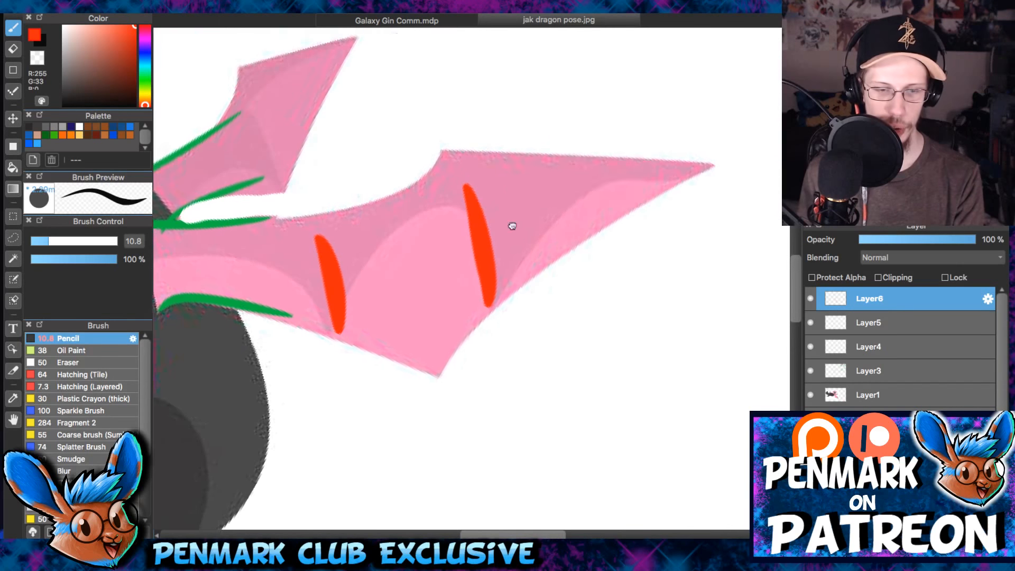
pyautogui.moveTo(542, 170); pyautogui.dragTo(693, 176)
pyautogui.scroll(-2, 547, 149)
pyautogui.hscroll(-1, 547, 150)
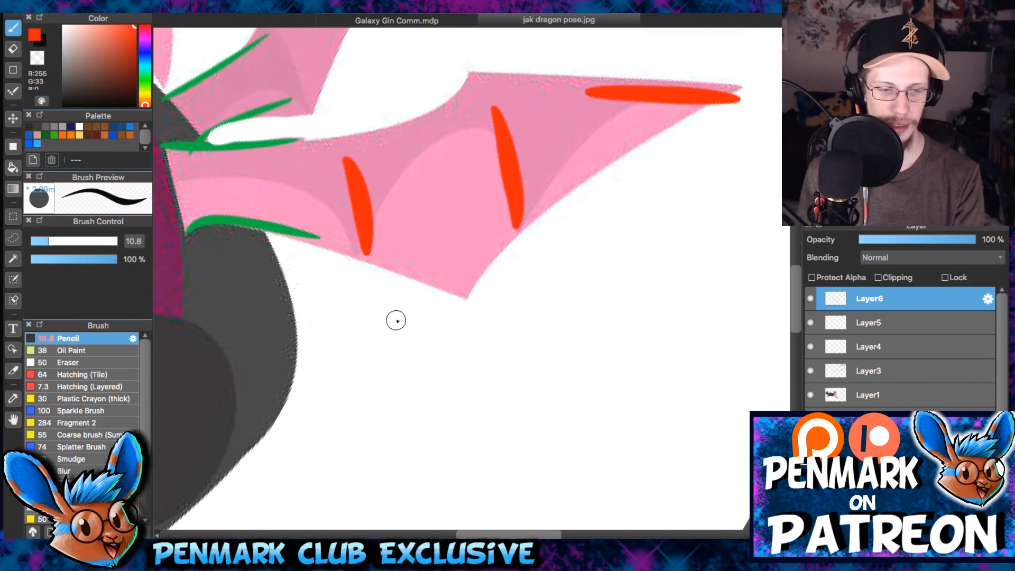
# - Draw red arcs linking the near wing's folds from base to tip, and toggle Layer6's visibility to compare
pyautogui.scroll(1, 417, 296)
pyautogui.moveTo(233, 226); pyautogui.dragTo(363, 240)
pyautogui.moveTo(513, 180)
pyautogui.mouseDown()
pyautogui.moveTo(412, 199)
pyautogui.moveTo(395, 231)
pyautogui.mouseUp()
pyautogui.moveTo(620, 145); pyautogui.dragTo(527, 178)
pyautogui.moveTo(486, 125)
pyautogui.mouseDown()
pyautogui.moveTo(522, 206)
pyautogui.moveTo(478, 173)
pyautogui.mouseUp()
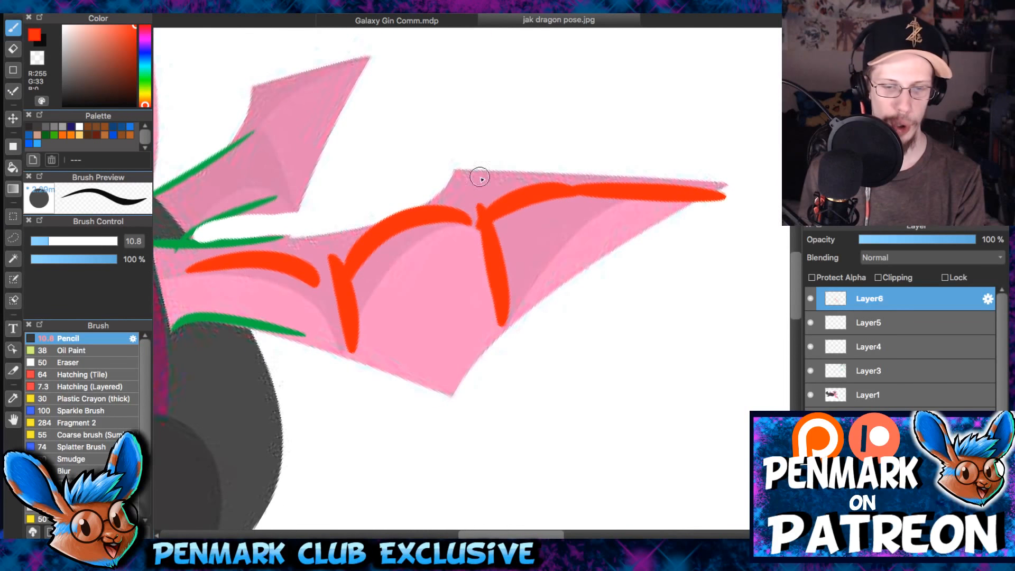
pyautogui.click(813, 299)
pyautogui.click(812, 299)
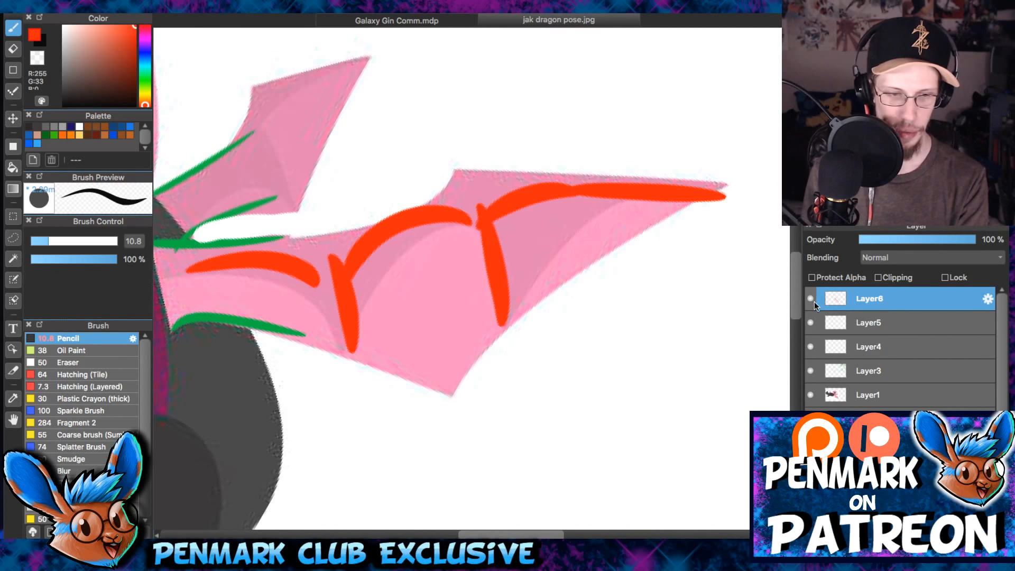
# - Paste a copy of the red wing strokes, move it into the empty area above the near wing and rotate it counter-clockwise
pyautogui.press('super+v')
pyautogui.press('v')
pyautogui.moveTo(510, 296)
pyautogui.mouseDown()
pyautogui.moveTo(587, 156)
pyautogui.moveTo(589, 273)
pyautogui.mouseUp()
pyautogui.moveTo(570, 212); pyautogui.dragTo(561, 160)
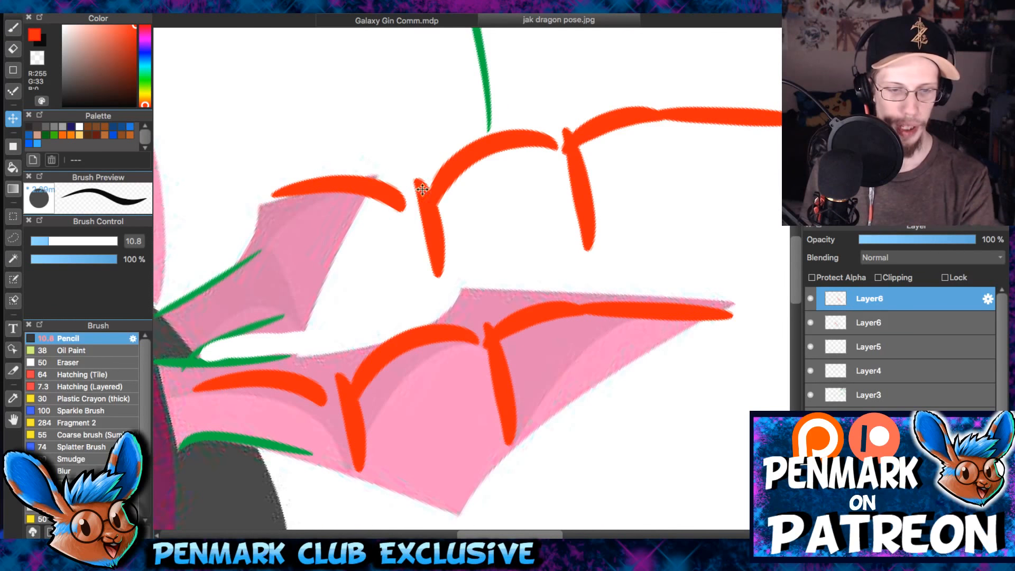
pyautogui.press('super+t')
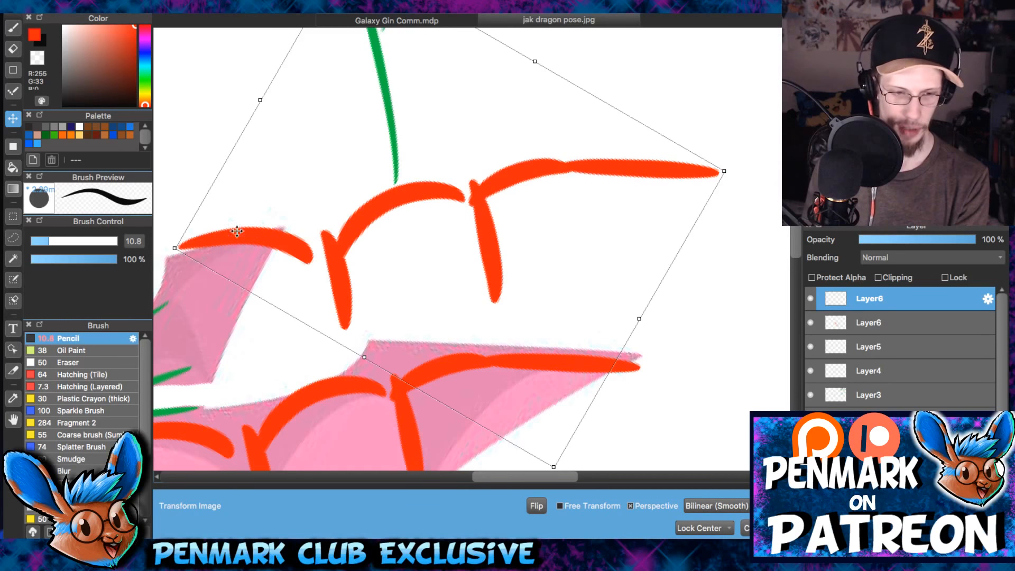
pyautogui.moveTo(182, 250)
pyautogui.mouseDown()
pyautogui.moveTo(168, 235)
pyautogui.moveTo(195, 284)
pyautogui.moveTo(172, 233)
pyautogui.moveTo(175, 278)
pyautogui.moveTo(207, 337)
pyautogui.mouseUp()
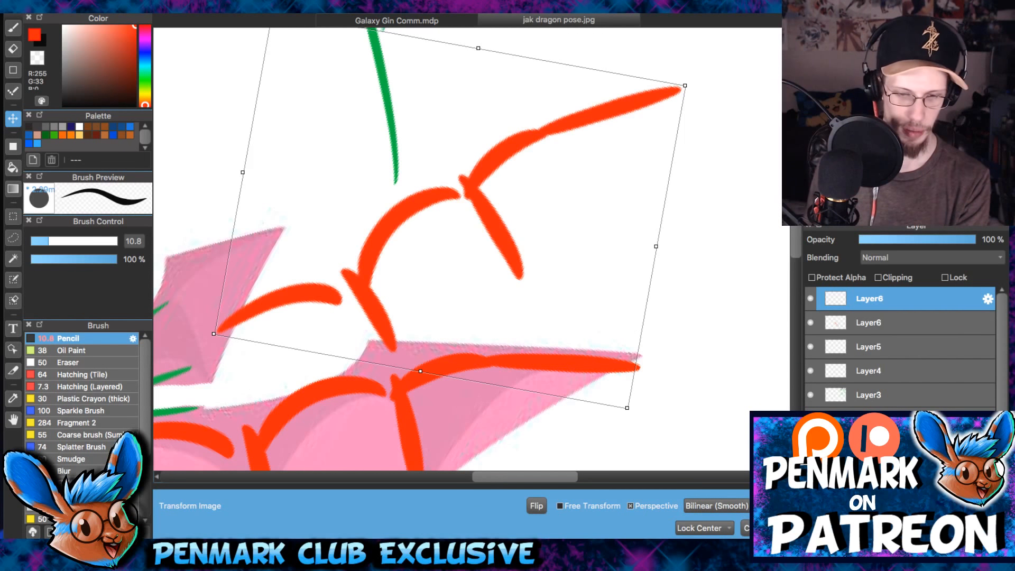
pyautogui.press('Return')
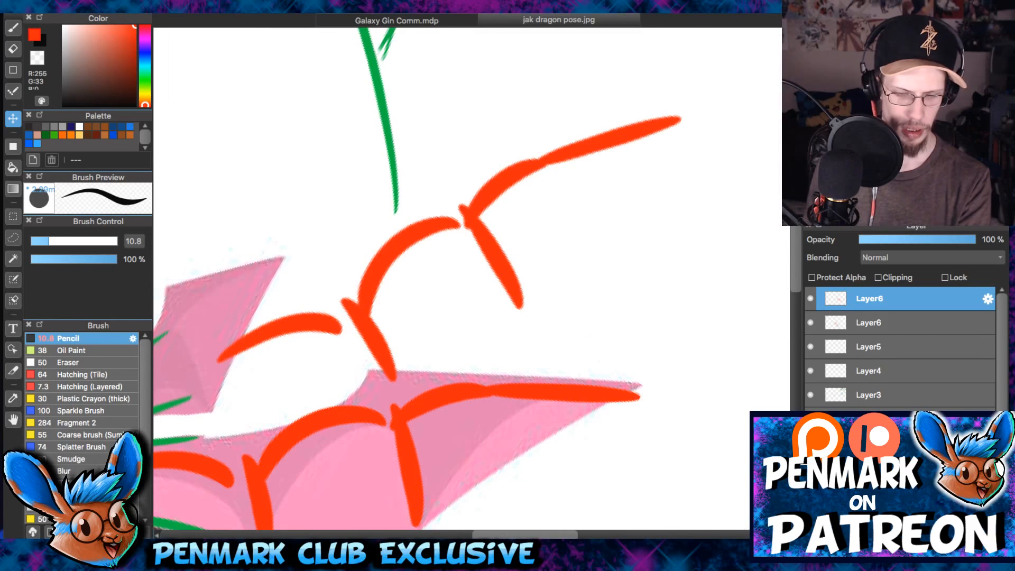
# - Transform the copied red strokes again, enabling Free Transform and pulling the corners into a perspective distortion
pyautogui.press('super+t')
pyautogui.moveTo(335, 404); pyautogui.dragTo(390, 318)
pyautogui.moveTo(523, 81); pyautogui.dragTo(511, 101)
pyautogui.click(561, 506)
pyautogui.moveTo(511, 392); pyautogui.dragTo(570, 444)
pyautogui.moveTo(259, 246); pyautogui.dragTo(173, 191)
pyautogui.moveTo(569, 444); pyautogui.dragTo(588, 452)
pyautogui.moveTo(609, 317); pyautogui.dragTo(671, 303)
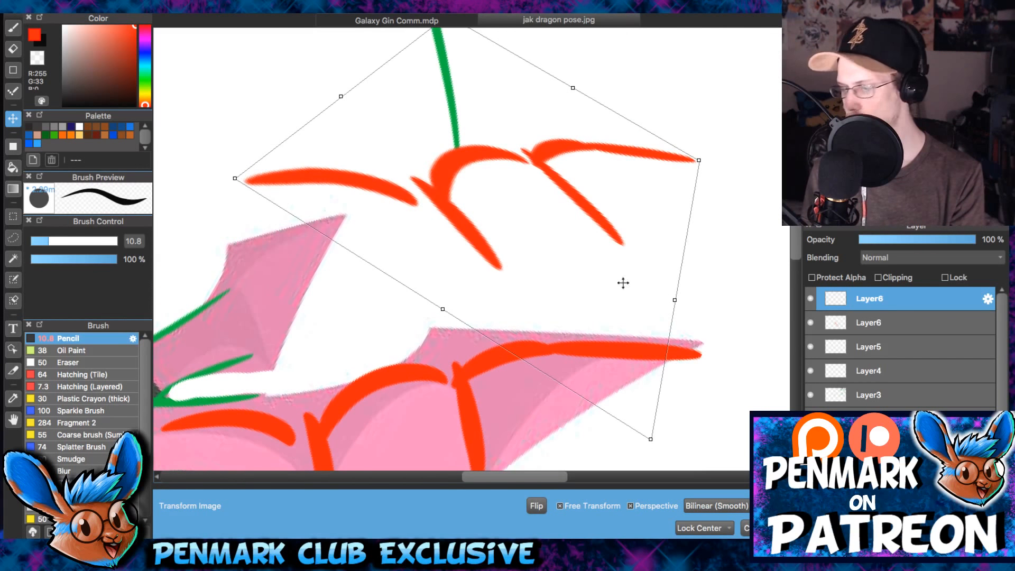
# - Adjust the corners of the copied strokes so the segments shrink toward the wing tip, and apply the transformation
pyautogui.moveTo(235, 182); pyautogui.dragTo(223, 174)
pyautogui.moveTo(465, 175); pyautogui.dragTo(454, 233)
pyautogui.moveTo(437, 73); pyautogui.dragTo(487, 120)
pyautogui.moveTo(625, 229); pyautogui.dragTo(620, 175)
pyautogui.press('Up')
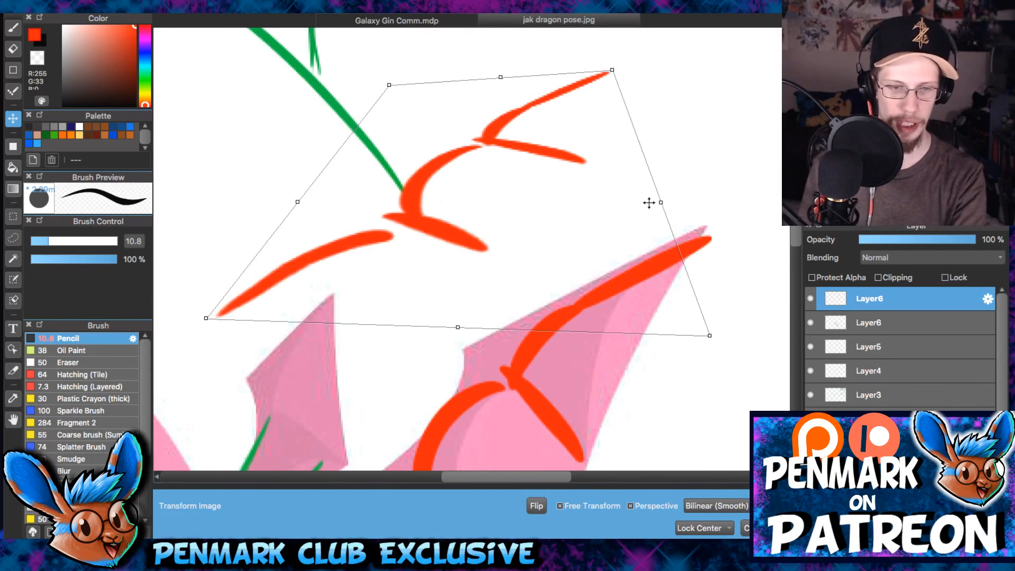
pyautogui.moveTo(568, 200); pyautogui.dragTo(591, 207)
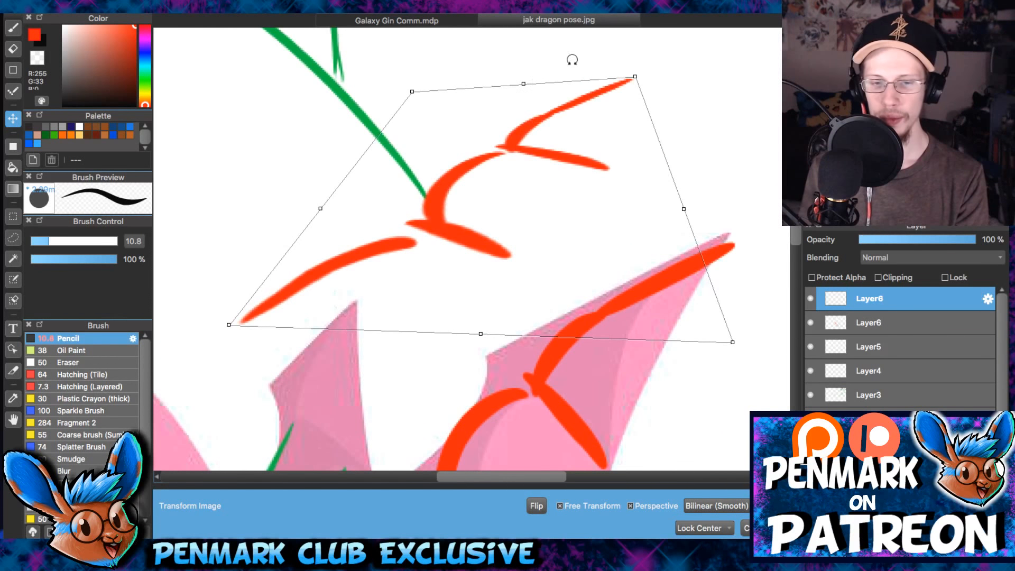
pyautogui.moveTo(602, 273); pyautogui.dragTo(627, 280)
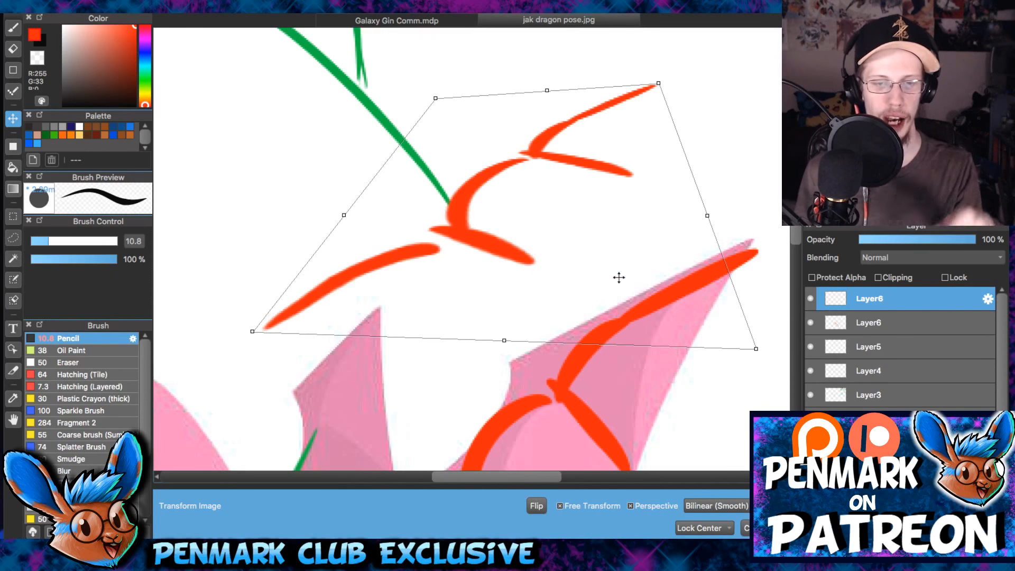
pyautogui.moveTo(435, 99); pyautogui.dragTo(438, 85)
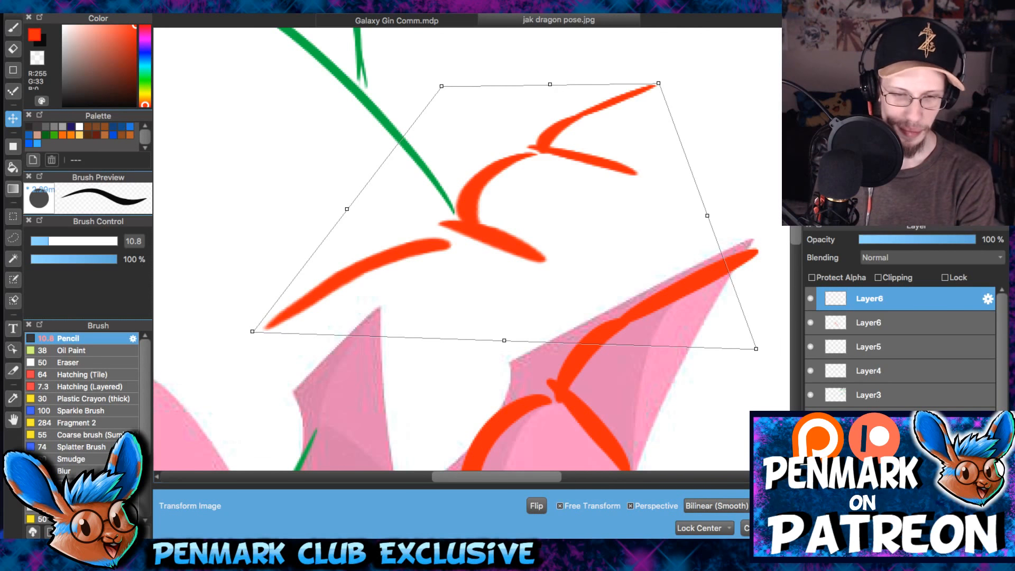
pyautogui.press('Return')
# - Merge all the overlay layers down into Layer3 and erase the old green line reaching the copied red strokes
pyautogui.press('b')
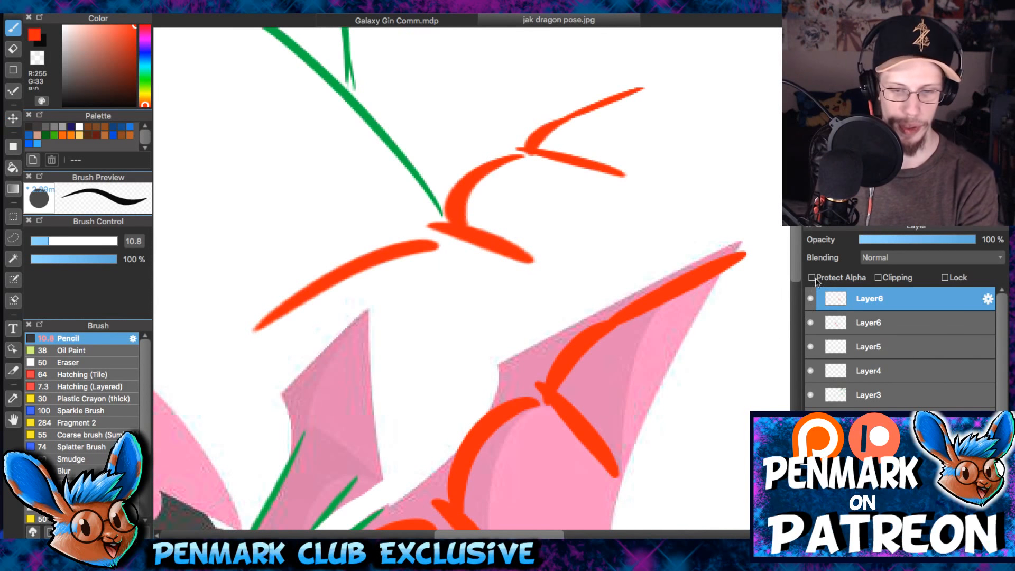
pyautogui.click(847, 323)
pyautogui.click(869, 299)
pyautogui.press('super+e')
pyautogui.press('super+e')
pyautogui.press('super+e')
pyautogui.press('super+e')
pyautogui.press('e')
pyautogui.moveTo(436, 211)
pyautogui.mouseDown()
pyautogui.moveTo(372, 129)
pyautogui.moveTo(326, 43)
pyautogui.moveTo(297, 84)
pyautogui.moveTo(347, 39)
pyautogui.mouseUp()
pyautogui.press('b')
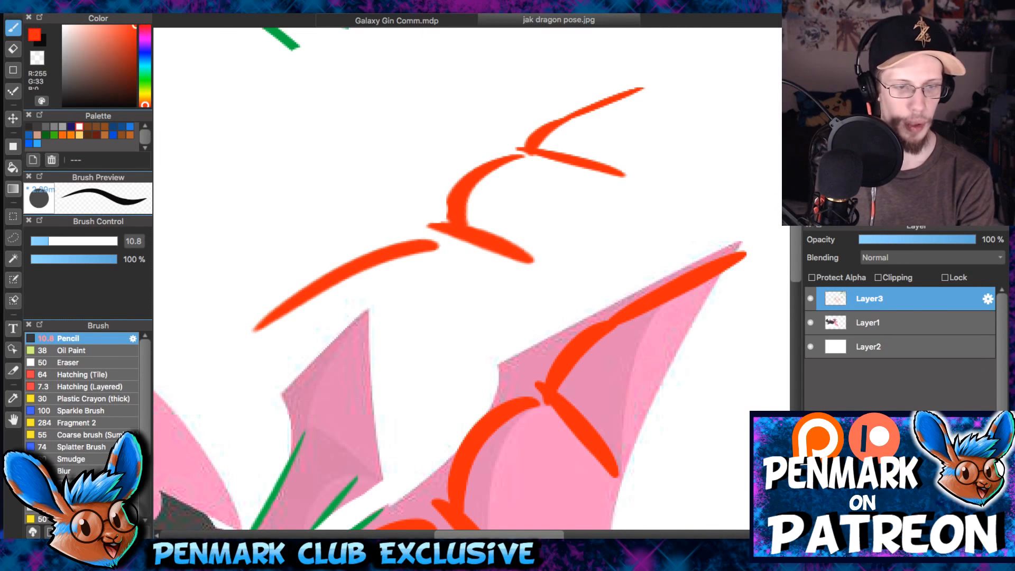
# - Sample the green from the canvas and draw two converging guide lines around the red copy with the Pencil at 7.5
pyautogui.click(145, 83)
pyautogui.keyDown('alt'); pyautogui.click(283, 38); pyautogui.keyUp('alt')
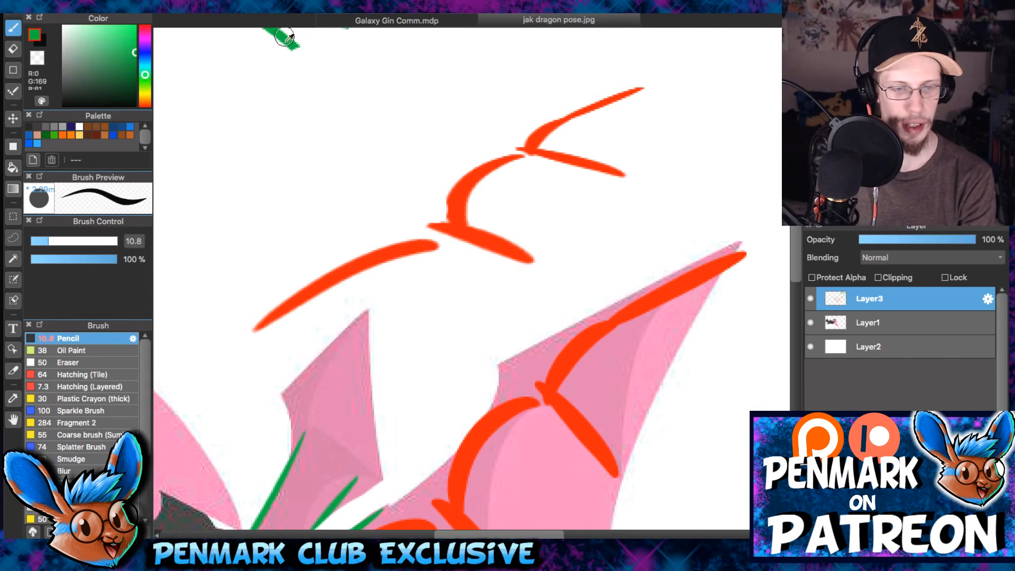
pyautogui.press('[')
pyautogui.press('[')
pyautogui.moveTo(180, 204)
pyautogui.mouseDown()
pyautogui.moveTo(533, 114)
pyautogui.moveTo(601, 67)
pyautogui.mouseUp()
pyautogui.moveTo(686, 78); pyautogui.dragTo(567, 349)
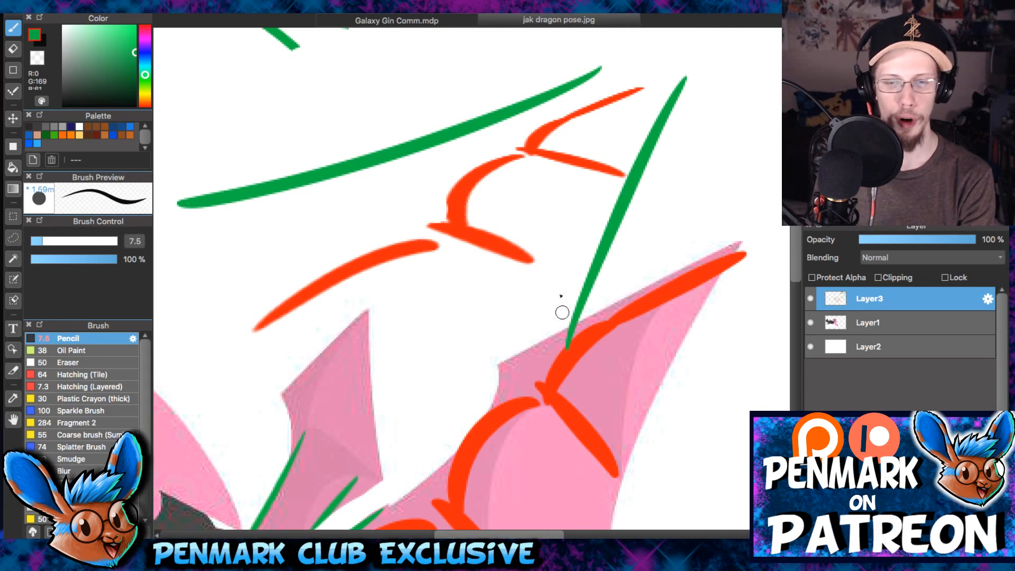
# - Draw green crossing lines between the converging guides to mark the joints of the foreshortened red copy
pyautogui.moveTo(275, 181); pyautogui.dragTo(385, 214)
pyautogui.moveTo(539, 264); pyautogui.dragTo(582, 286)
pyautogui.hotkey('ctrl', 'z')
pyautogui.moveTo(325, 179)
pyautogui.mouseDown()
pyautogui.moveTo(537, 236)
pyautogui.moveTo(604, 274)
pyautogui.mouseUp()
pyautogui.moveTo(483, 125); pyautogui.dragTo(645, 182)
pyautogui.moveTo(606, 73); pyautogui.dragTo(676, 91)
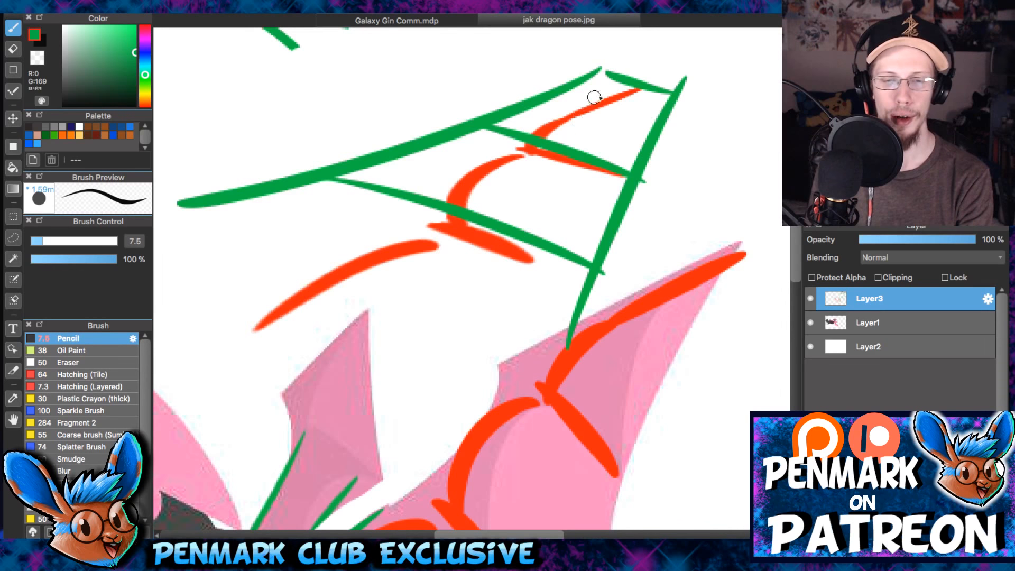
# - Redo the last crossing line, add progressively shorter and closer ones, and extend the guides to a vanishing point
pyautogui.hotkey('ctrl', 'z')
pyautogui.moveTo(573, 86); pyautogui.dragTo(666, 107)
pyautogui.moveTo(598, 66); pyautogui.dragTo(674, 79)
pyautogui.moveTo(625, 56); pyautogui.dragTo(683, 64)
pyautogui.moveTo(666, 106); pyautogui.dragTo(640, 189)
pyautogui.moveTo(612, 129); pyautogui.dragTo(666, 136)
pyautogui.moveTo(632, 116); pyautogui.dragTo(674, 120)
pyautogui.moveTo(640, 110)
pyautogui.mouseDown()
pyautogui.moveTo(687, 109)
pyautogui.moveTo(687, 99)
pyautogui.mouseUp()
pyautogui.moveTo(682, 94); pyautogui.dragTo(700, 83)
pyautogui.moveTo(572, 152); pyautogui.dragTo(659, 103)
pyautogui.moveTo(705, 71)
pyautogui.mouseDown()
pyautogui.moveTo(646, 176)
pyautogui.moveTo(676, 132)
pyautogui.mouseUp()
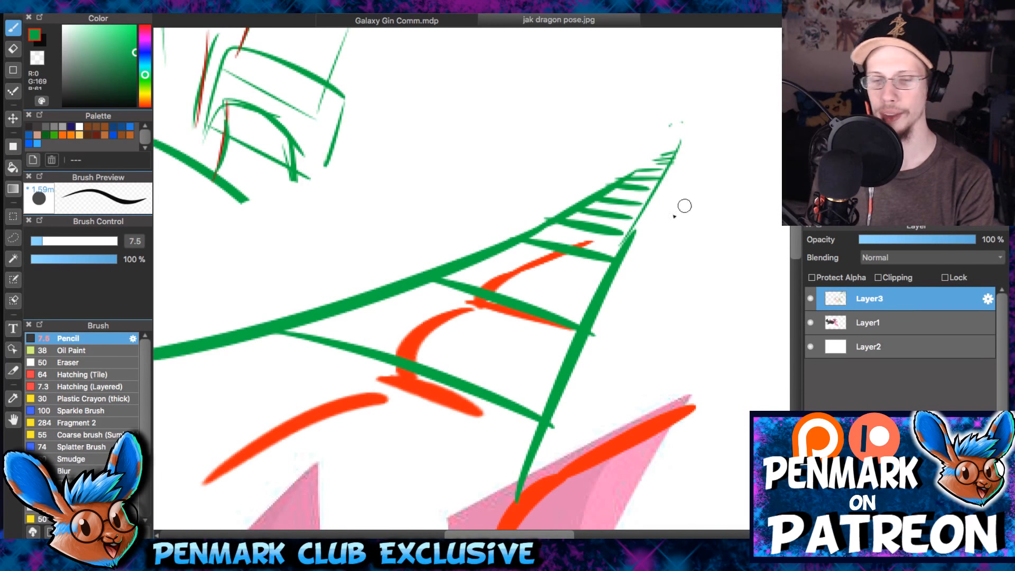
# - Trace the red copy's outermost segment in green and draw length brackets beside the longest and the shortest segments
pyautogui.scroll(-5, 682, 206)
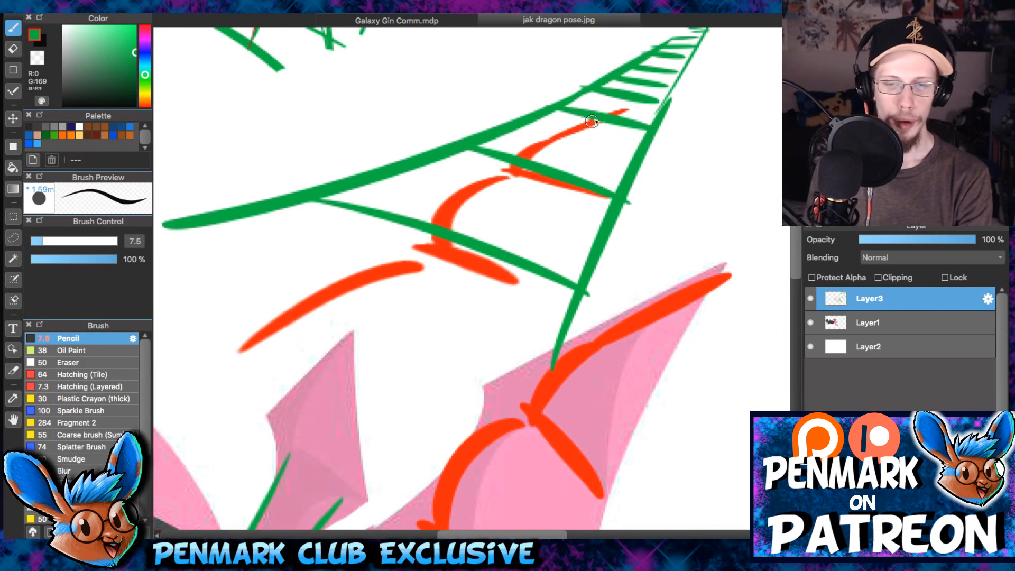
pyautogui.moveTo(595, 121); pyautogui.dragTo(514, 170)
pyautogui.moveTo(666, 138)
pyautogui.mouseDown()
pyautogui.moveTo(695, 139)
pyautogui.moveTo(669, 188)
pyautogui.moveTo(680, 201)
pyautogui.mouseUp()
pyautogui.scroll(-5, 682, 143)
pyautogui.hscroll(-4, 682, 143)
pyautogui.moveTo(423, 127); pyautogui.dragTo(472, 142)
pyautogui.moveTo(449, 139)
pyautogui.mouseDown()
pyautogui.moveTo(261, 233)
pyautogui.moveTo(308, 262)
pyautogui.mouseUp()
pyautogui.moveTo(599, 230)
pyautogui.mouseDown()
pyautogui.moveTo(547, 294)
pyautogui.moveTo(551, 303)
pyautogui.moveTo(444, 89)
pyautogui.mouseUp()
# - Draw a green bar across the near wing's first joint, undoing the extra stroke at the wing base
pyautogui.press('Right')
pyautogui.press('Right')
pyautogui.press('Right')
pyautogui.press('Right')
pyautogui.press('Right')
pyautogui.press('Right')
pyautogui.moveTo(474, 112); pyautogui.dragTo(385, 199)
pyautogui.moveTo(539, 188); pyautogui.dragTo(576, 240)
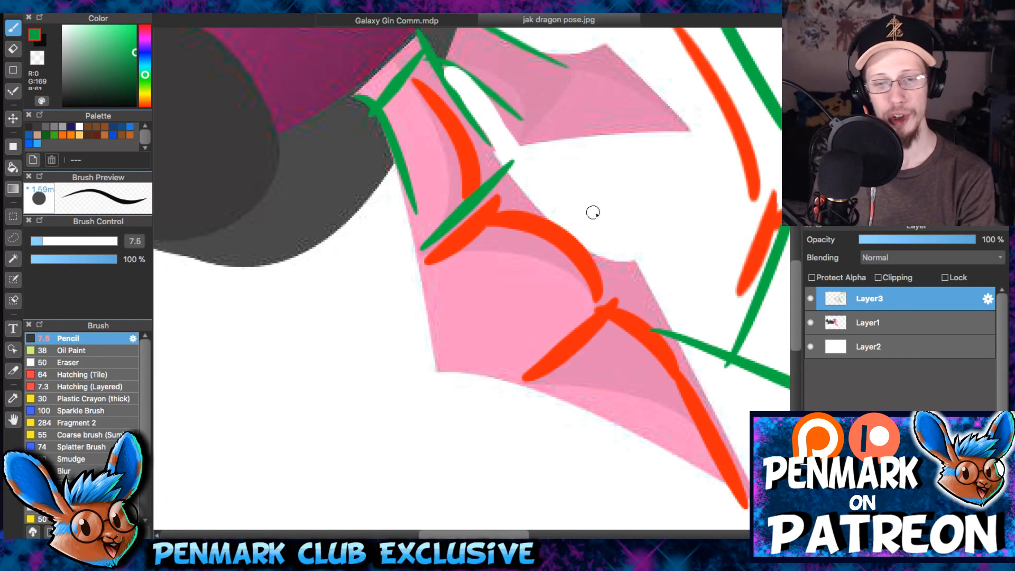
pyautogui.hotkey('ctrl', 'z')
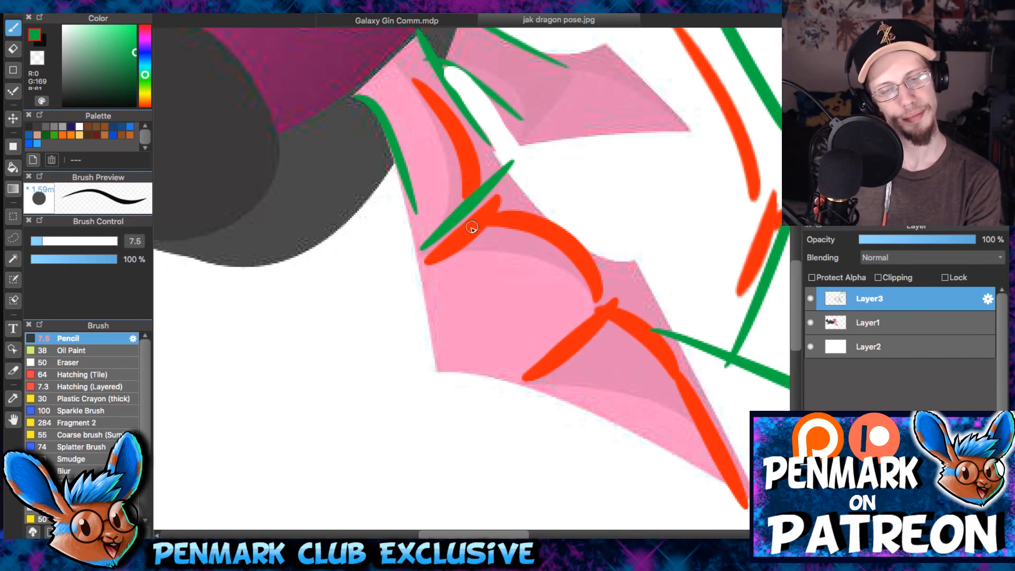
# - Try green curves along the near wing's tip and inside the foreshortened outer segment, and undo them
pyautogui.moveTo(641, 303); pyautogui.dragTo(517, 129)
pyautogui.moveTo(459, 167); pyautogui.dragTo(631, 401)
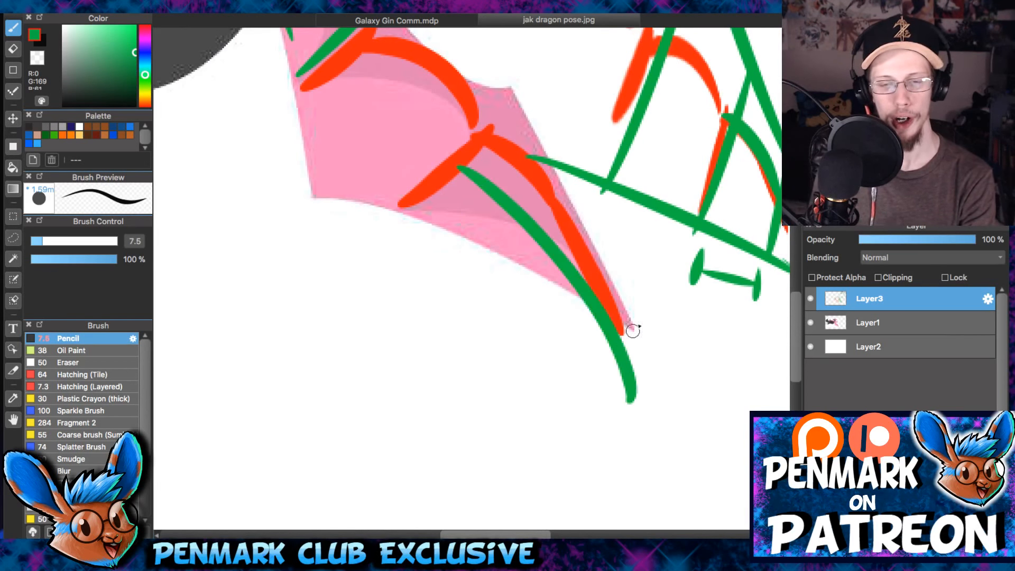
pyautogui.hotkey('ctrl', 'z')
pyautogui.moveTo(686, 159)
pyautogui.mouseDown()
pyautogui.moveTo(431, 247)
pyautogui.moveTo(468, 304)
pyautogui.moveTo(557, 380)
pyautogui.mouseUp()
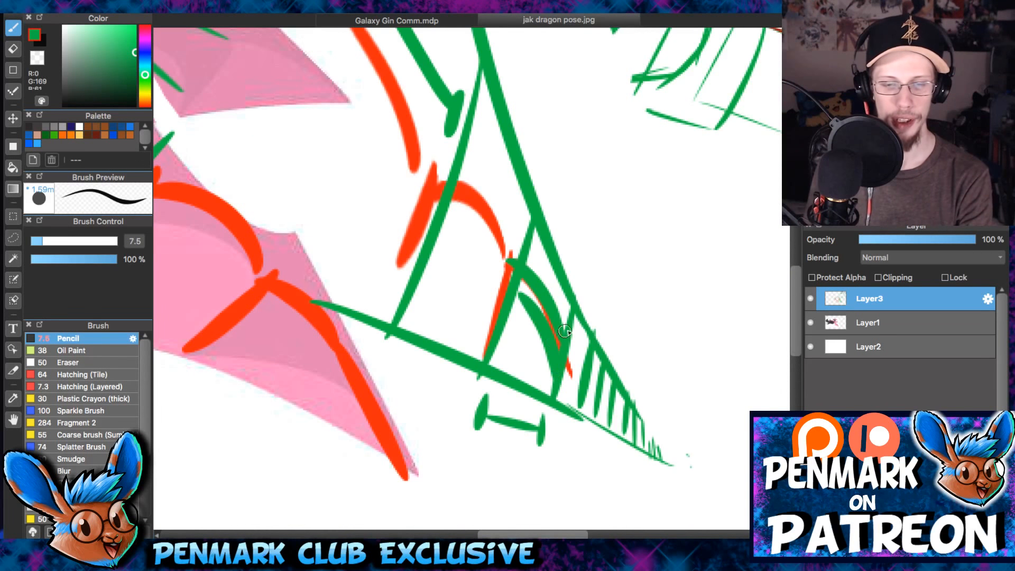
pyautogui.hotkey('ctrl', 'z')
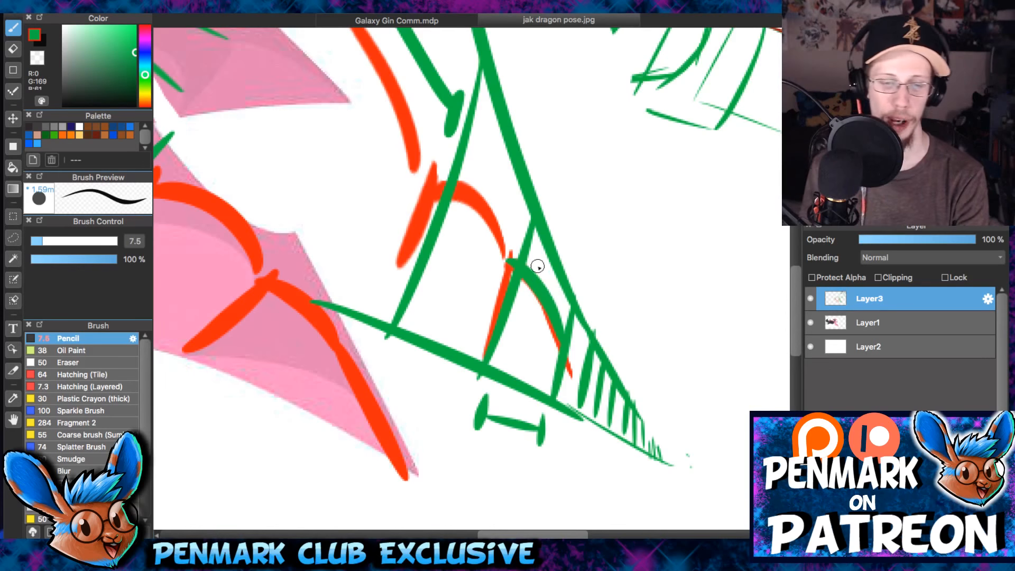
# - Hide Layer3 and add a new layer above it
pyautogui.scroll(-3, 537, 265)
pyautogui.moveTo(500, 197); pyautogui.dragTo(526, 249)
pyautogui.scroll(3, 526, 249)
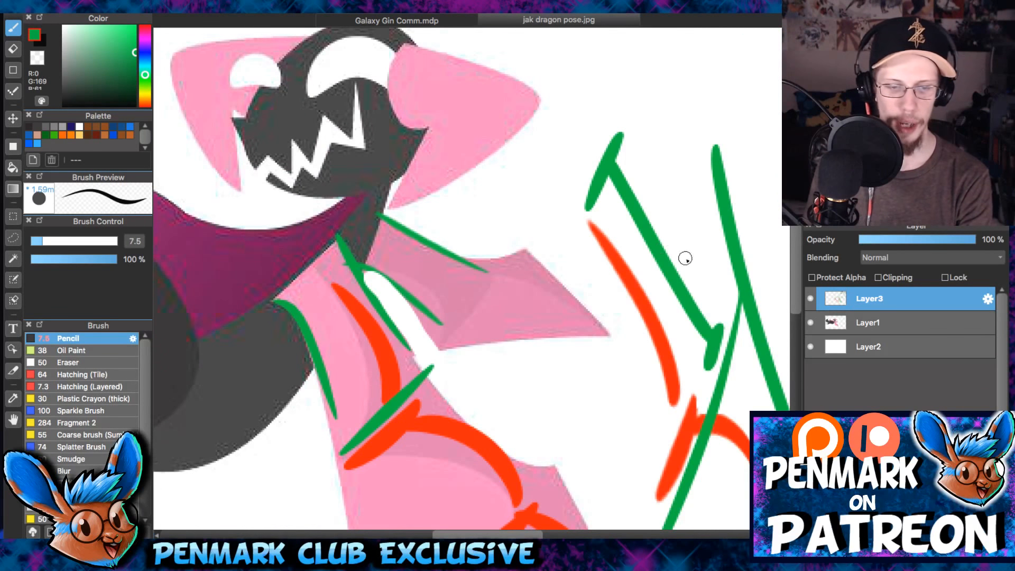
pyautogui.click(811, 298)
pyautogui.press('super+shift+n')
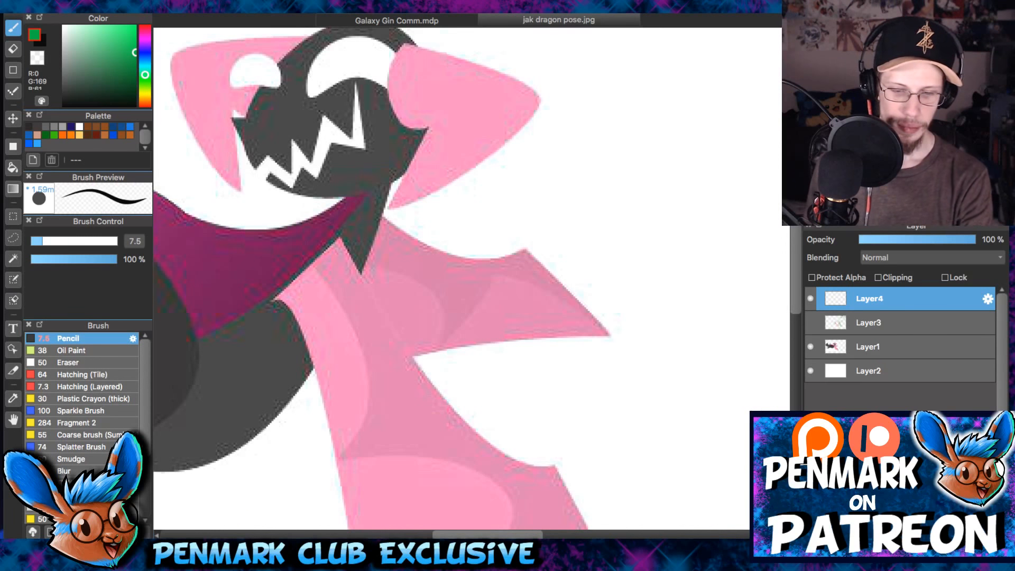
# - Sample white from the canvas, enlarge the Pencil to 15 and paint a gap between the two wing bases
pyautogui.keyDown('alt'); pyautogui.click(585, 371); pyautogui.keyUp('alt')
pyautogui.press(']')
pyautogui.press(']')
pyautogui.press(']')
pyautogui.press(']')
pyautogui.press(']')
pyautogui.press(']')
pyautogui.press(']')
pyautogui.press(']')
pyautogui.moveTo(371, 281)
pyautogui.mouseDown()
pyautogui.moveTo(416, 319)
pyautogui.moveTo(424, 364)
pyautogui.mouseUp()
pyautogui.press('super+z')
pyautogui.moveTo(378, 288); pyautogui.dragTo(455, 362)
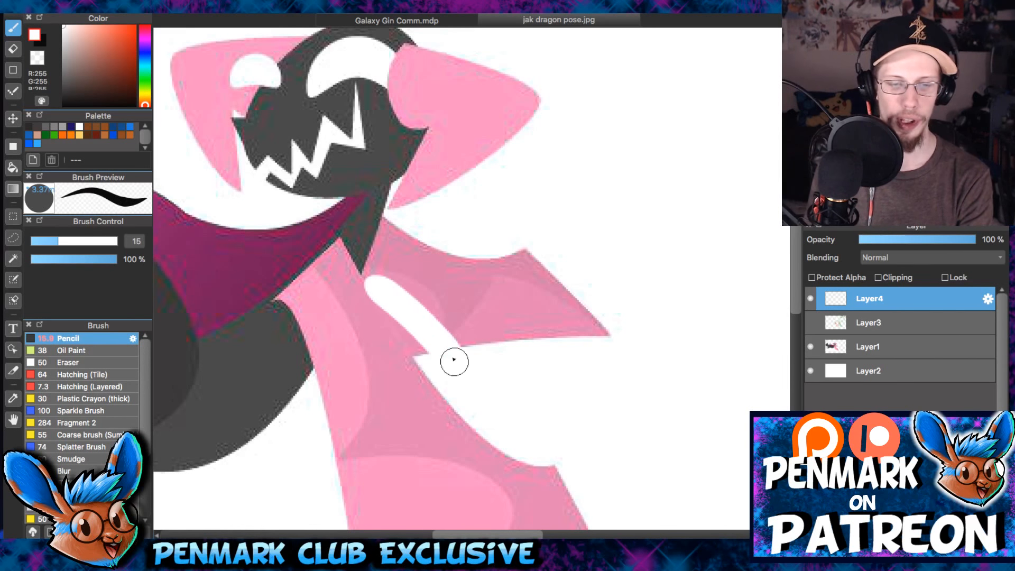
pyautogui.press('super+z')
pyautogui.moveTo(376, 286); pyautogui.dragTo(443, 362)
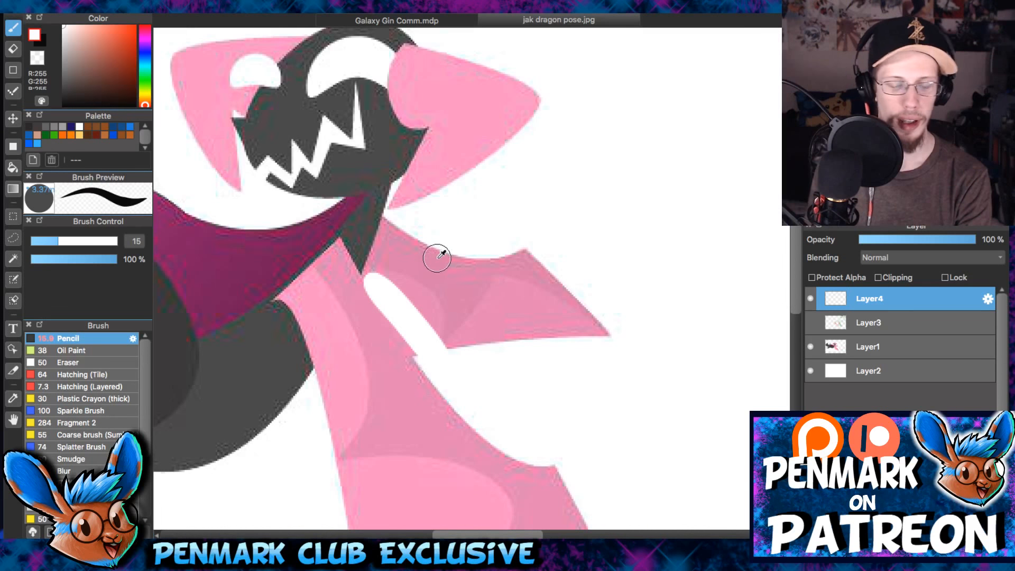
# - Set the drawing colour to bright red (R 255, G 33) and reduce the Pencil to 9.6
pyautogui.moveTo(125, 66); pyautogui.dragTo(135, 25)
pyautogui.press('[')
pyautogui.press('[')
pyautogui.press('[')
pyautogui.press('[')
# - Try a vertical red stroke across the far wing and undo it
pyautogui.moveTo(460, 276)
pyautogui.mouseDown()
pyautogui.moveTo(450, 328)
pyautogui.moveTo(483, 155)
pyautogui.mouseUp()
pyautogui.press('super+z')
pyautogui.press('super+space')
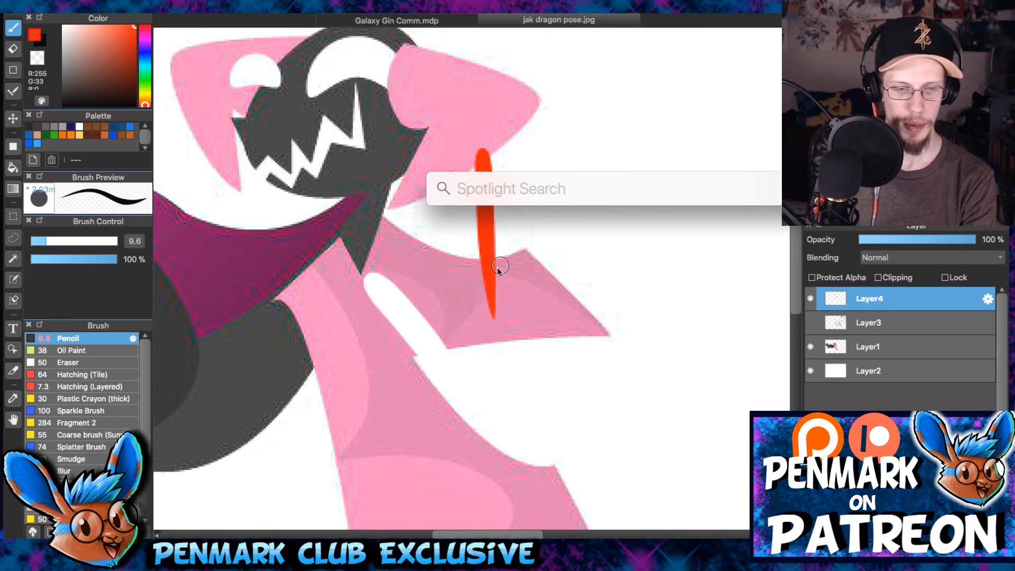
pyautogui.press('Escape')
pyautogui.press('super+z')
# - Beside the dragon, draw a row of red vertical strokes receding in height and spacing between two converging lines, with the Pencil at 5.3
pyautogui.moveTo(523, 316)
pyautogui.mouseDown()
pyautogui.moveTo(537, 192)
pyautogui.moveTo(539, 204)
pyautogui.mouseUp()
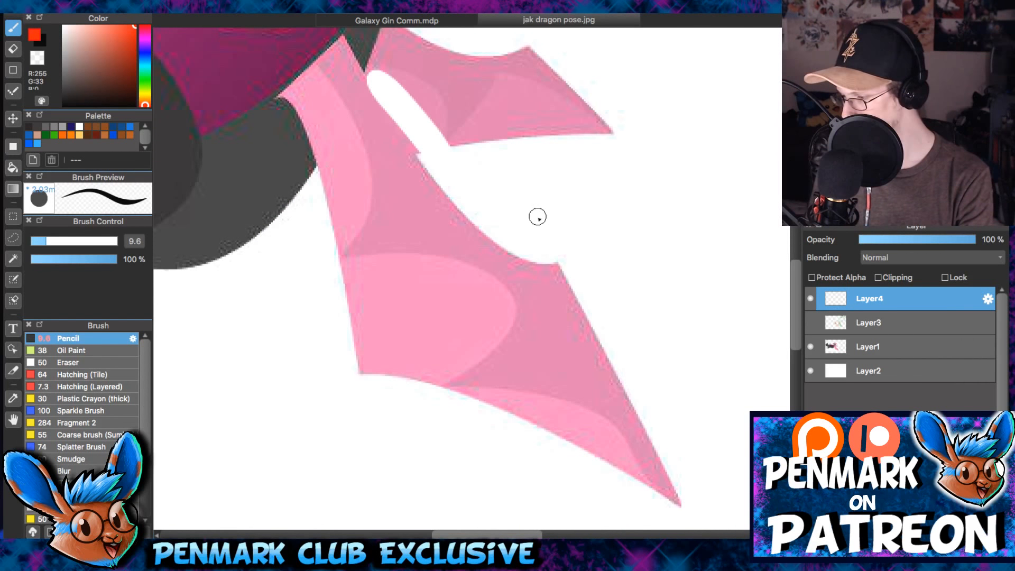
pyautogui.moveTo(379, 181); pyautogui.dragTo(371, 222)
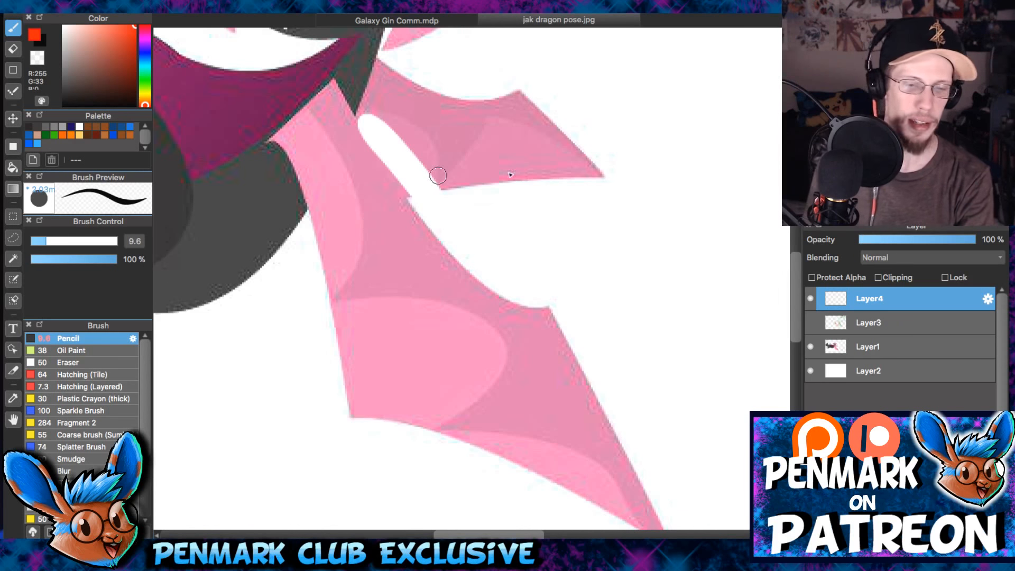
pyautogui.moveTo(459, 74); pyautogui.dragTo(296, 222)
pyautogui.moveTo(541, 106); pyautogui.dragTo(448, 195)
pyautogui.moveTo(518, 211); pyautogui.dragTo(434, 199)
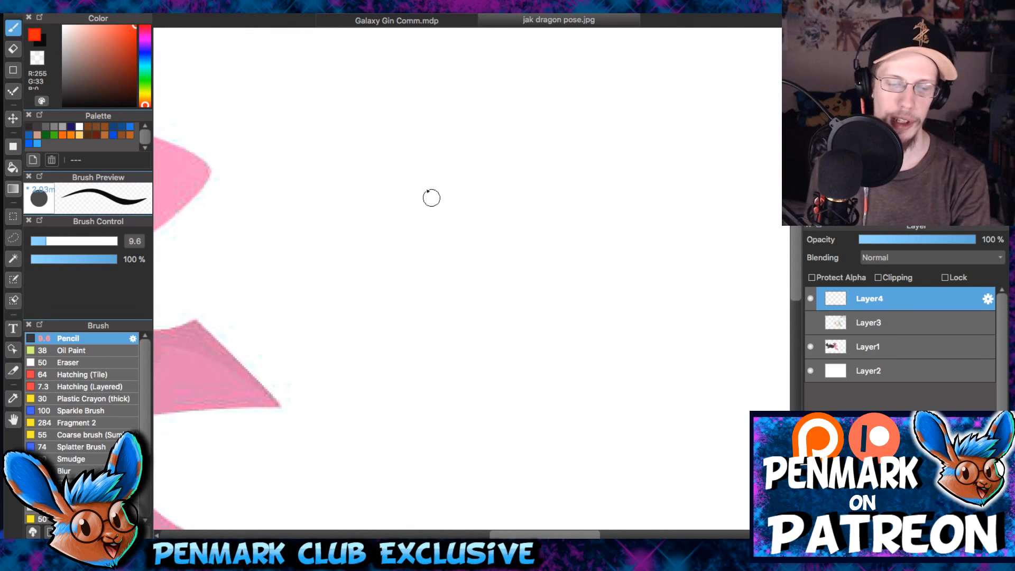
pyautogui.press('[')
pyautogui.press('[')
pyautogui.press('[')
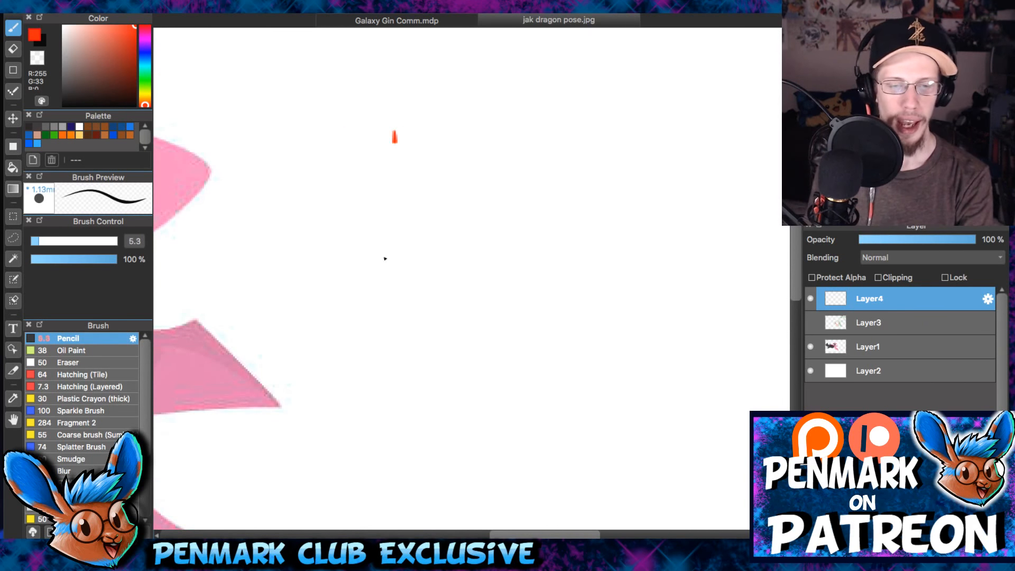
pyautogui.moveTo(385, 258); pyautogui.dragTo(383, 277)
pyautogui.moveTo(508, 131); pyautogui.dragTo(506, 268)
pyautogui.moveTo(570, 131); pyautogui.dragTo(569, 264)
pyautogui.moveTo(609, 132); pyautogui.dragTo(604, 259)
pyautogui.moveTo(638, 136); pyautogui.dragTo(638, 256)
pyautogui.moveTo(662, 158)
pyautogui.mouseDown()
pyautogui.moveTo(661, 247)
pyautogui.moveTo(678, 237)
pyautogui.mouseUp()
pyautogui.moveTo(702, 179); pyautogui.dragTo(702, 234)
pyautogui.moveTo(691, 178); pyautogui.dragTo(692, 229)
pyautogui.moveTo(410, 55); pyautogui.dragTo(680, 159)
pyautogui.moveTo(732, 225); pyautogui.dragTo(417, 303)
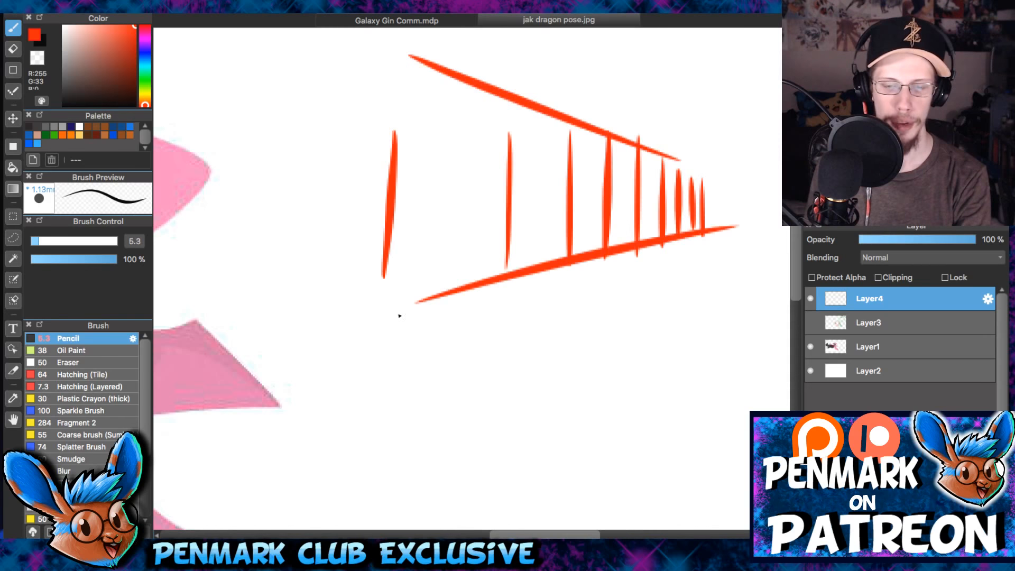
# - Undo the converging guide lines and erase red vertical strokes beside the dragon
pyautogui.hotkey('ctrl', 'z')
pyautogui.hotkey('ctrl', 'z')
pyautogui.hotkey('ctrl', 'z')
pyautogui.press('e')
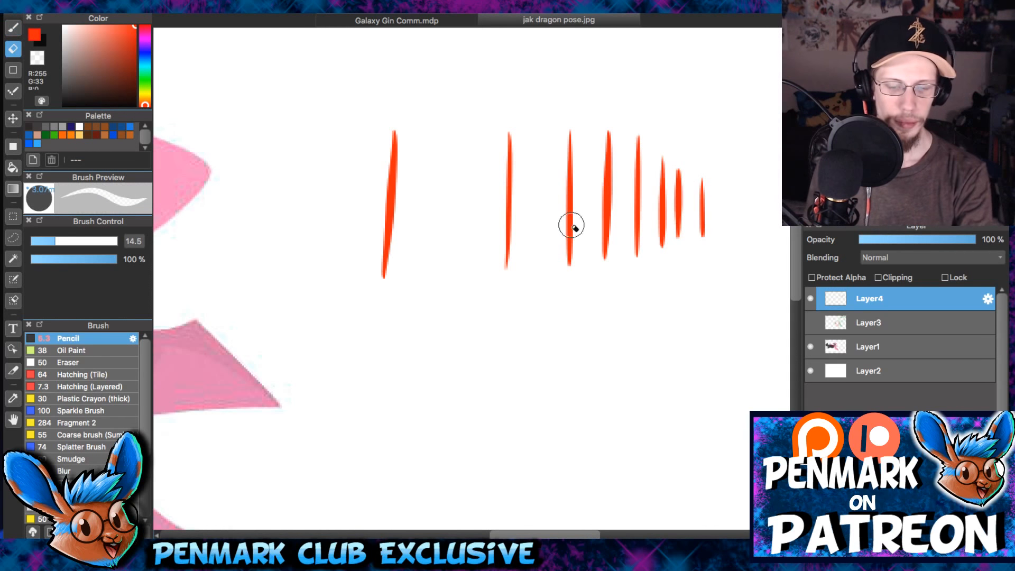
pyautogui.moveTo(346, 191)
pyautogui.mouseDown()
pyautogui.moveTo(548, 191)
pyautogui.moveTo(564, 297)
pyautogui.moveTo(553, 136)
pyautogui.moveTo(577, 245)
pyautogui.mouseUp()
# - Try new red perspective lines beside the dragon
pyautogui.press('b')
pyautogui.moveTo(491, 275)
pyautogui.mouseDown()
pyautogui.moveTo(564, 218)
pyautogui.moveTo(727, 149)
pyautogui.mouseUp()
pyautogui.moveTo(378, 236); pyautogui.dragTo(452, 199)
pyautogui.keyDown('alt'); pyautogui.click(538, 291); pyautogui.keyUp('alt')
pyautogui.moveTo(452, 283); pyautogui.dragTo(777, 350)
# - Add a new layer above Layer4 and paint white over the far wing with an enlarged Pencil
pyautogui.click(812, 532)
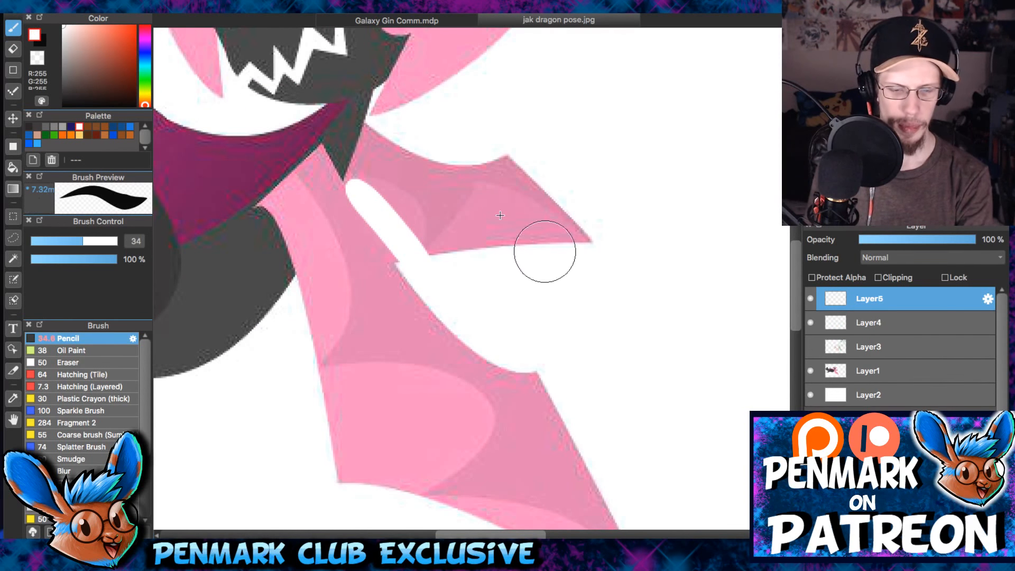
pyautogui.press(']')
pyautogui.press(']')
pyautogui.press(']')
pyautogui.press(']')
pyautogui.press(']')
pyautogui.moveTo(410, 150)
pyautogui.mouseDown()
pyautogui.moveTo(559, 249)
pyautogui.moveTo(469, 179)
pyautogui.moveTo(519, 166)
pyautogui.mouseUp()
# - Reduce the Pencil size and paint white over the remaining sliver of the far wing beside the neck
pyautogui.press('[')
pyautogui.press('[')
pyautogui.press('[')
pyautogui.press('[')
pyautogui.press('[')
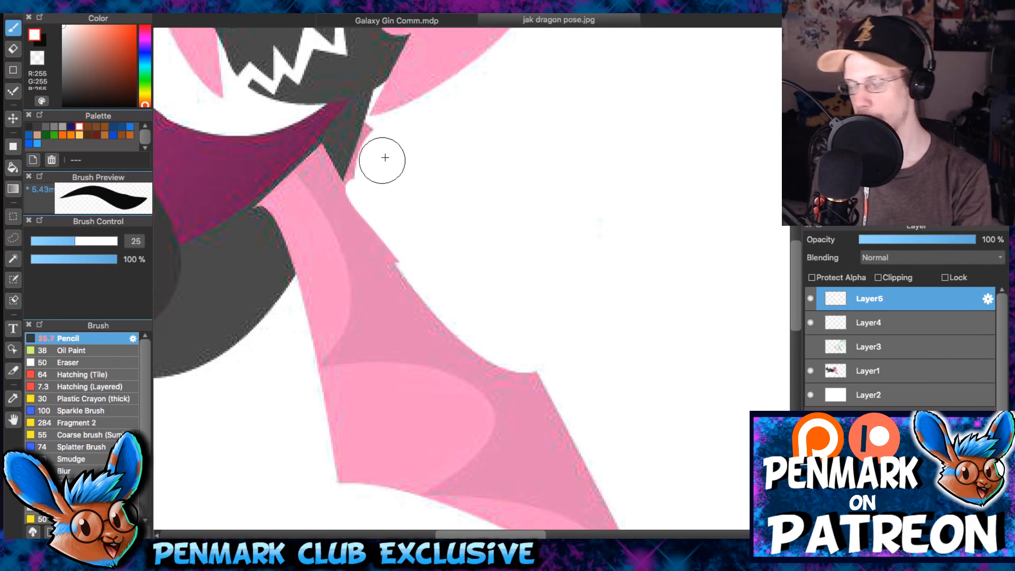
pyautogui.press('[')
pyautogui.press('[')
pyautogui.press('[')
pyautogui.press('[')
pyautogui.press('[')
pyautogui.moveTo(362, 168)
pyautogui.mouseDown()
pyautogui.moveTo(374, 132)
pyautogui.moveTo(404, 102)
pyautogui.mouseUp()
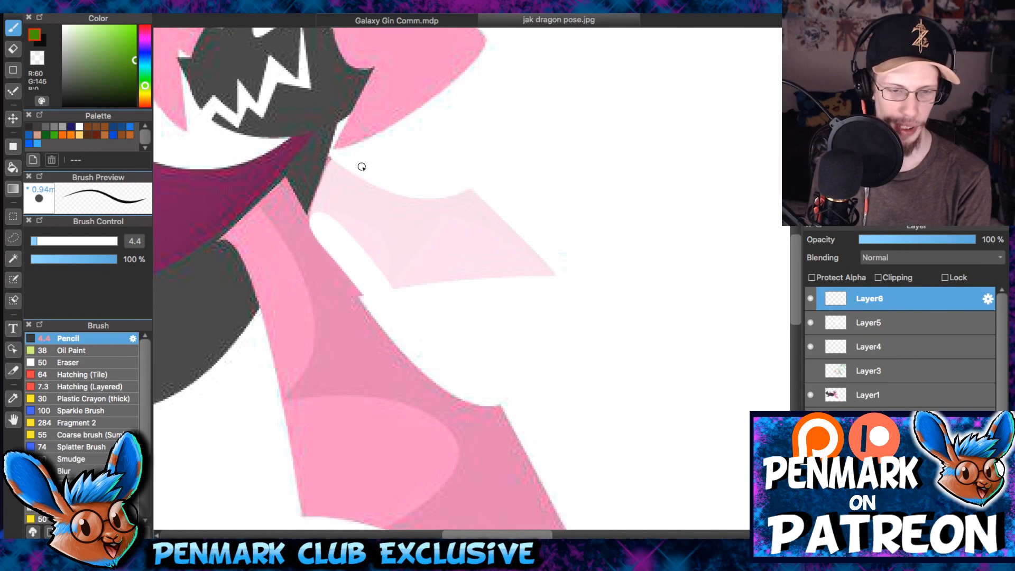
# - Shift the green to R 3, G 145, B 0, enlarge the Pencil to 9.2 and draw a curve along the near wing's leading edge
pyautogui.scroll(-3, 338, 182)
pyautogui.moveTo(291, 95)
pyautogui.mouseDown()
pyautogui.moveTo(396, 288)
pyautogui.moveTo(571, 333)
pyautogui.mouseUp()
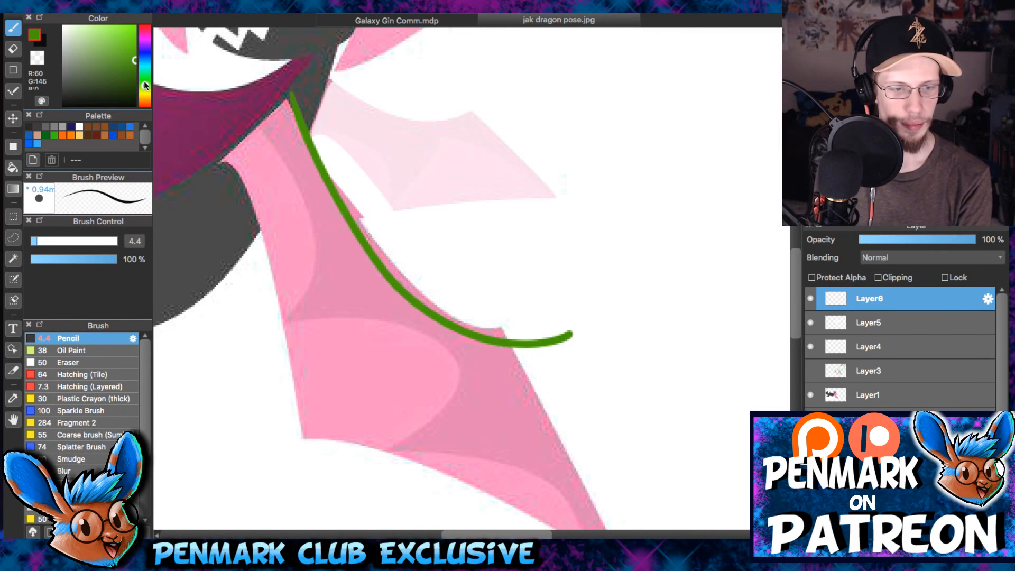
pyautogui.click(144, 81)
pyautogui.press(']')
pyautogui.hotkey('ctrl', 'z')
pyautogui.moveTo(289, 94); pyautogui.dragTo(518, 331)
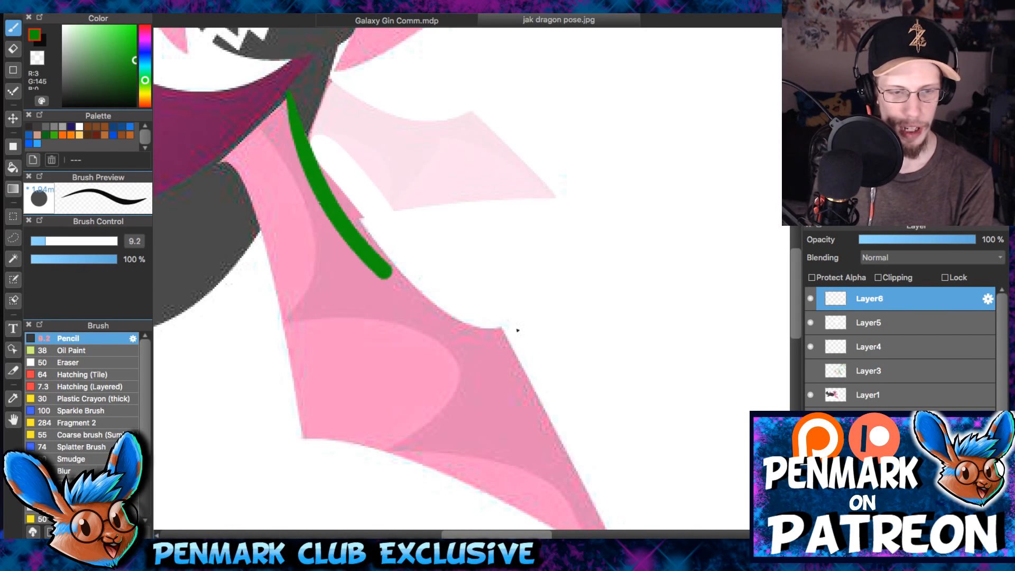
# - Try several green curves for the far wing's leading edge, ending in an upward hook
pyautogui.scroll(3, 450, 264)
pyautogui.moveTo(353, 161); pyautogui.dragTo(453, 166)
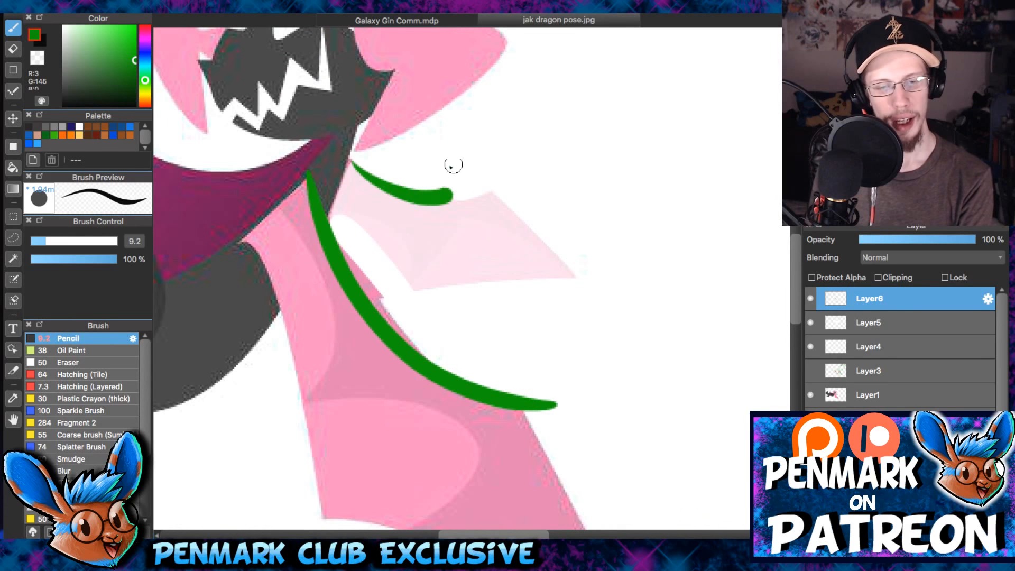
pyautogui.hotkey('ctrl', 'z')
pyautogui.moveTo(356, 161); pyautogui.dragTo(444, 195)
pyautogui.hotkey('ctrl', 'z')
pyautogui.moveTo(341, 150); pyautogui.dragTo(413, 190)
pyautogui.moveTo(466, 166); pyautogui.dragTo(462, 144)
pyautogui.hotkey('ctrl', 'z')
pyautogui.moveTo(343, 151)
pyautogui.mouseDown()
pyautogui.moveTo(414, 192)
pyautogui.moveTo(464, 145)
pyautogui.mouseUp()
pyautogui.press('space')
pyautogui.moveTo(524, 230); pyautogui.dragTo(538, 191)
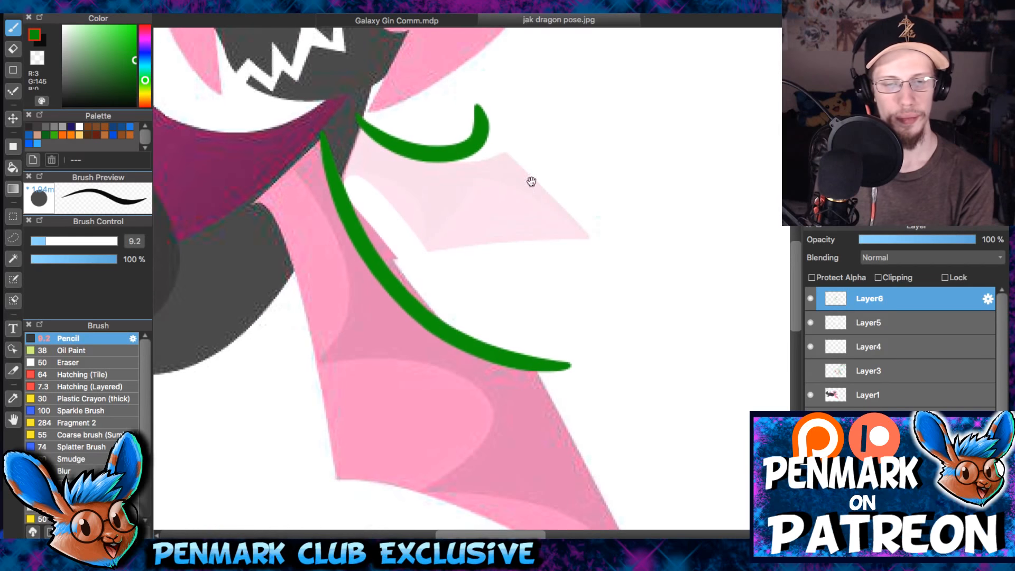
# - Try an outer edge line and another leading curve on the far wing, and undo the far-wing strokes
pyautogui.moveTo(480, 108); pyautogui.dragTo(680, 217)
pyautogui.hotkey('ctrl', 'z')
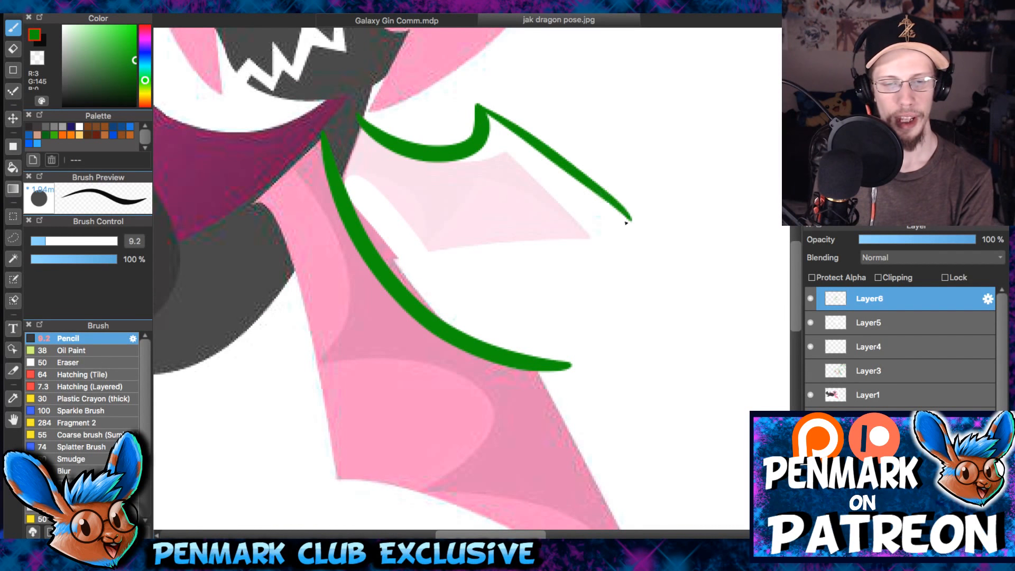
pyautogui.hotkey('ctrl', 'z')
pyautogui.moveTo(370, 127); pyautogui.dragTo(527, 142)
pyautogui.hotkey('ctrl', 'z')
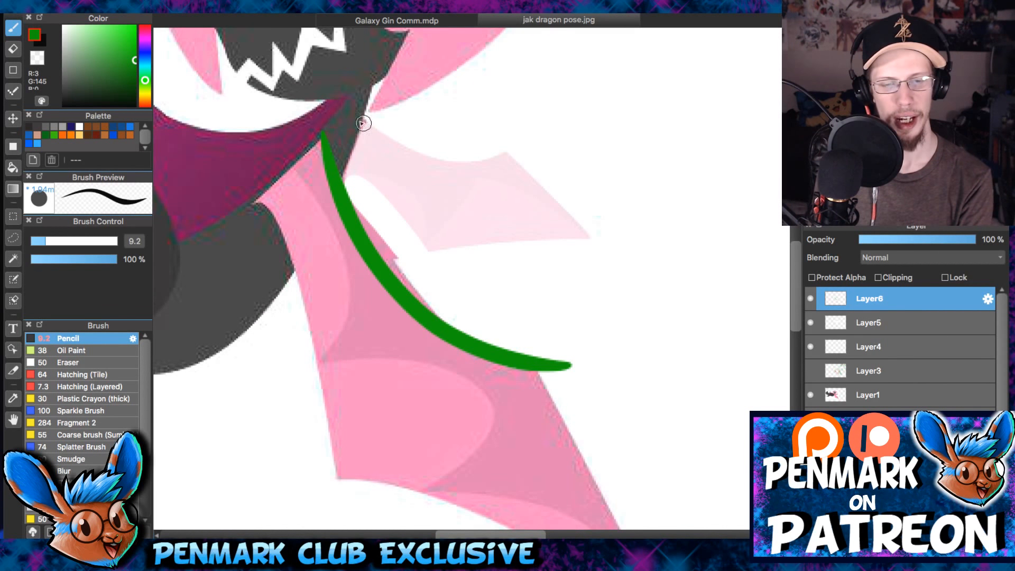
# - Draw the far wing's hooked leading-edge curve and its straight outer edge sloping down toward the tip in green
pyautogui.moveTo(363, 125)
pyautogui.mouseDown()
pyautogui.moveTo(495, 127)
pyautogui.moveTo(527, 109)
pyautogui.mouseUp()
pyautogui.hotkey('ctrl', 'z')
pyautogui.moveTo(364, 124); pyautogui.dragTo(470, 110)
pyautogui.moveTo(476, 111); pyautogui.dragTo(575, 213)
pyautogui.moveTo(379, 165)
pyautogui.mouseDown()
pyautogui.moveTo(381, 125)
pyautogui.moveTo(467, 188)
pyautogui.mouseUp()
pyautogui.hotkey('ctrl', 'z')
pyautogui.moveTo(347, 144)
pyautogui.mouseDown()
pyautogui.moveTo(431, 170)
pyautogui.moveTo(439, 213)
pyautogui.moveTo(551, 126)
pyautogui.moveTo(564, 235)
pyautogui.mouseUp()
pyautogui.hotkey('ctrl', 'z')
# - Mark the near wing's trailing corner and leading-edge joint with short slanted green strokes
pyautogui.moveTo(548, 351); pyautogui.dragTo(569, 167)
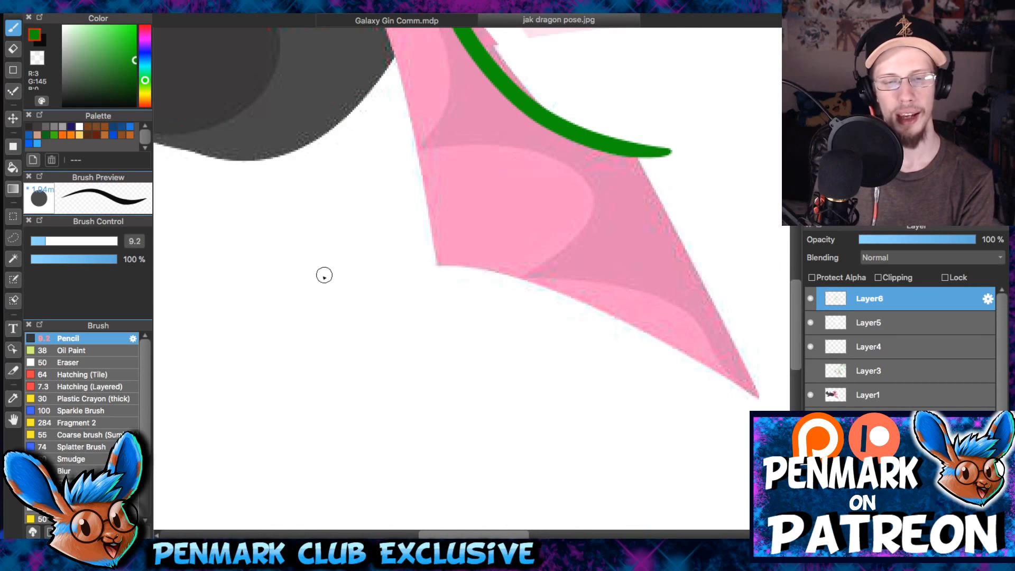
pyautogui.moveTo(324, 277); pyautogui.dragTo(719, 189)
pyautogui.hotkey('ctrl', 'z')
pyautogui.moveTo(444, 250); pyautogui.dragTo(414, 285)
pyautogui.moveTo(544, 204); pyautogui.dragTo(514, 286)
pyautogui.moveTo(660, 214); pyautogui.dragTo(607, 286)
pyautogui.moveTo(605, 138); pyautogui.dragTo(565, 328)
# - Thin the hooked end of the far wing's curve with the eraser and add slanted strokes at the far wing's joint and trailing corner
pyautogui.press('e')
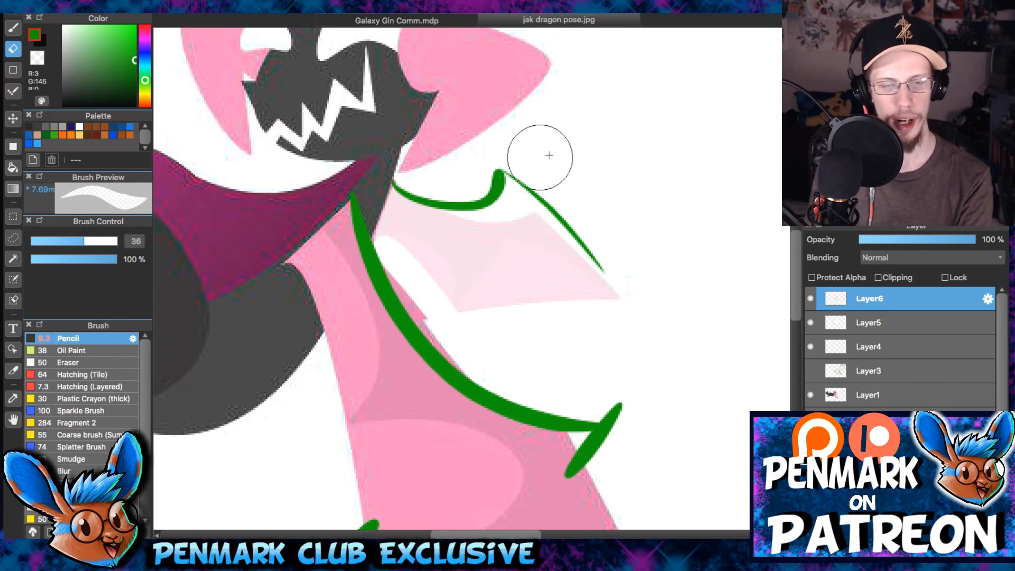
pyautogui.moveTo(476, 202); pyautogui.dragTo(491, 197)
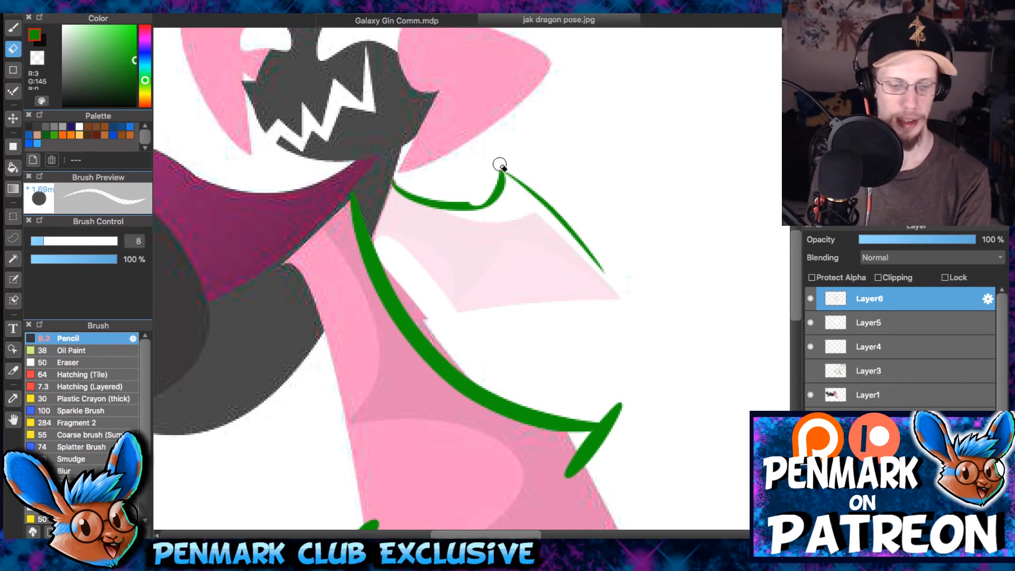
pyautogui.press('b')
pyautogui.moveTo(522, 131); pyautogui.dragTo(500, 226)
pyautogui.moveTo(474, 279)
pyautogui.mouseDown()
pyautogui.moveTo(507, 198)
pyautogui.moveTo(473, 251)
pyautogui.mouseUp()
# - Erase the crossing lines at the far wing's joint and redraw the end of the leading curve and the slanted joint stroke
pyautogui.press('e')
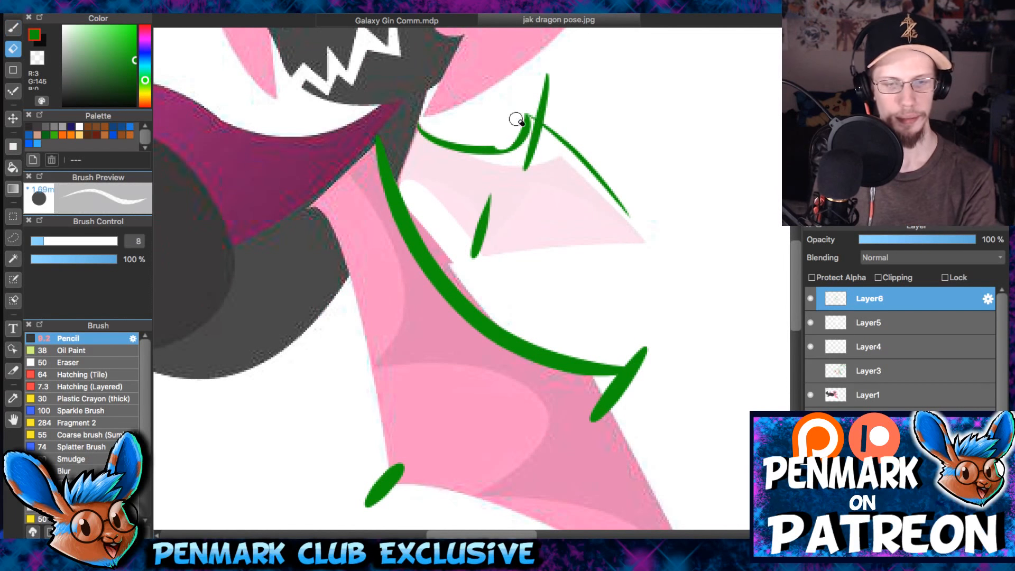
pyautogui.moveTo(539, 83); pyautogui.dragTo(525, 166)
pyautogui.press('b')
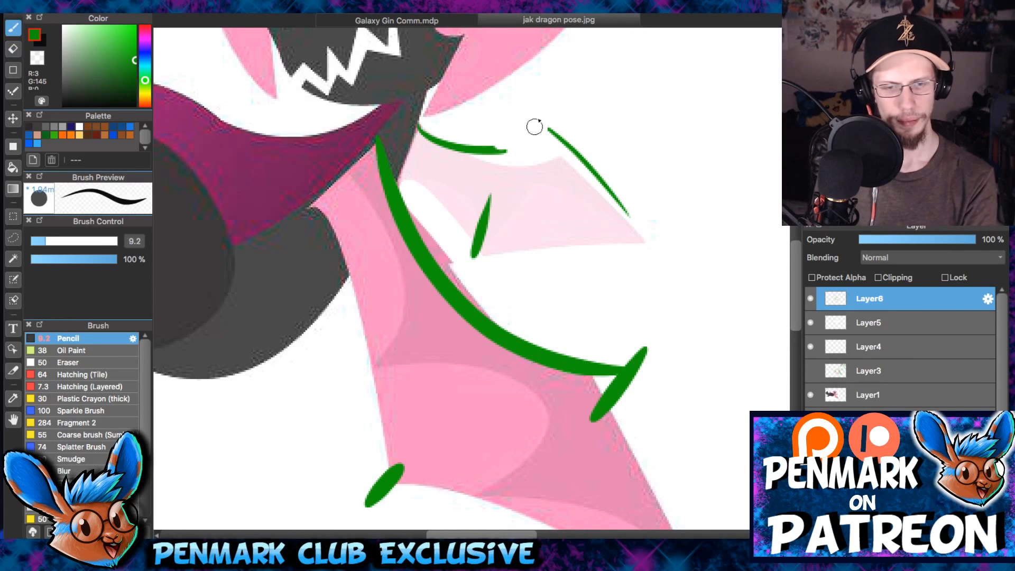
pyautogui.moveTo(536, 116); pyautogui.dragTo(502, 149)
pyautogui.press('super+z')
pyautogui.moveTo(538, 117); pyautogui.dragTo(498, 149)
pyautogui.moveTo(550, 93); pyautogui.dragTo(528, 199)
# - Draw two long slanted guide lines across the near wing, through its leading joint and its trailing corner
pyautogui.moveTo(546, 176); pyautogui.dragTo(544, 36)
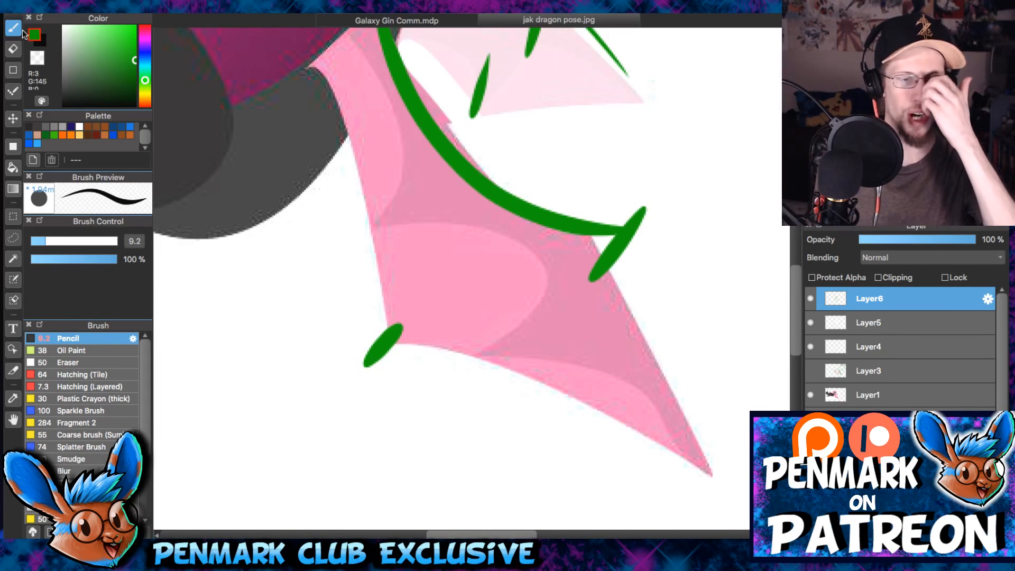
pyautogui.scroll(-1, 492, 154)
pyautogui.moveTo(645, 207); pyautogui.dragTo(461, 395)
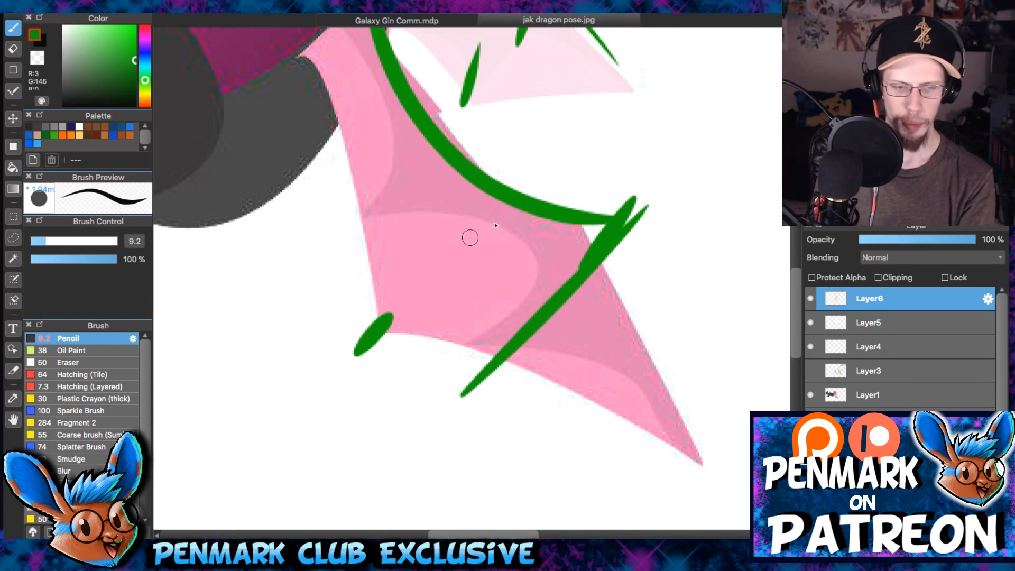
pyautogui.scroll(5, 582, 143)
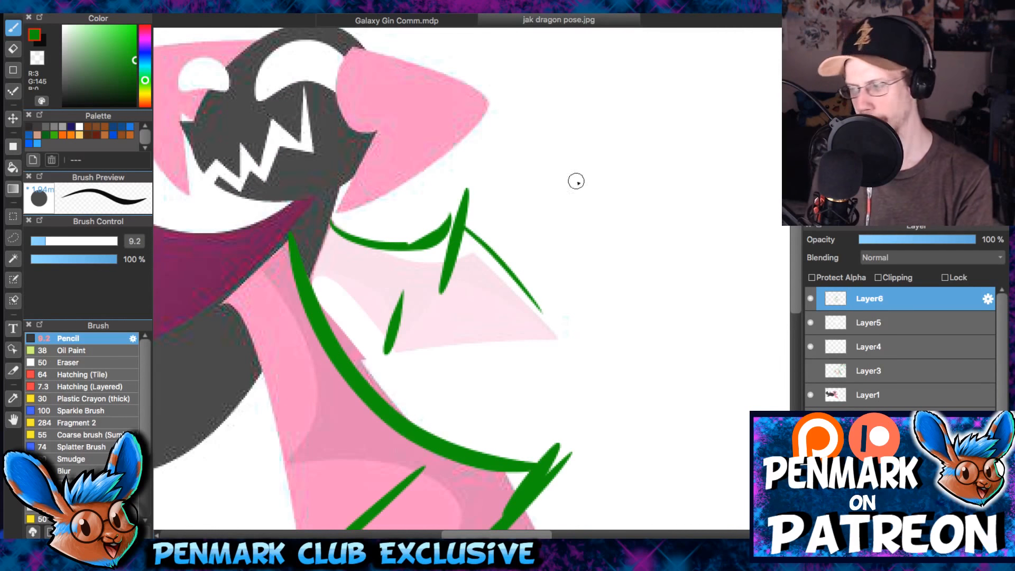
# - Try several green curves for the far wing's inner trailing edge
pyautogui.moveTo(301, 283); pyautogui.dragTo(385, 353)
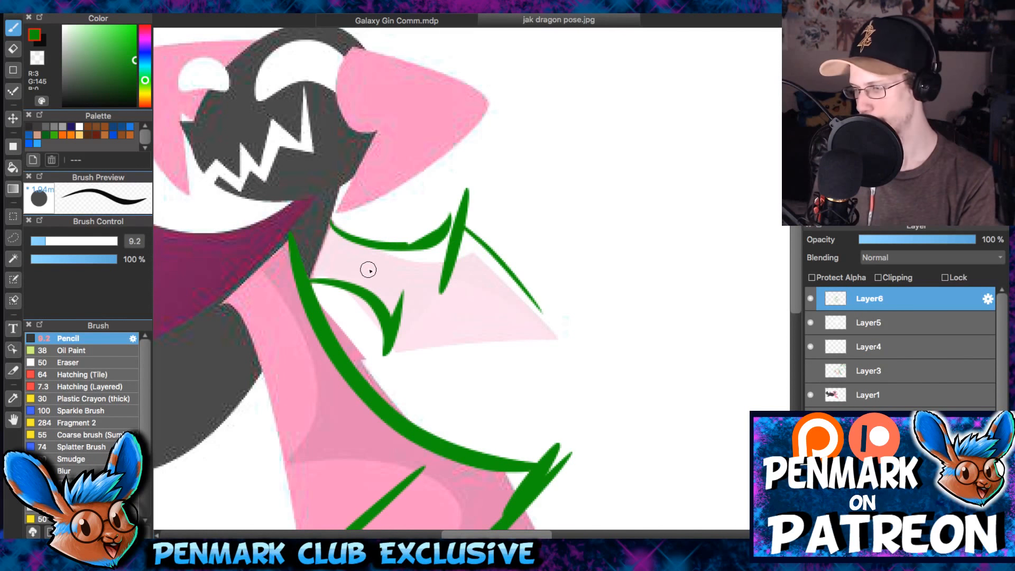
pyautogui.hotkey('ctrl', 'z')
pyautogui.moveTo(304, 276); pyautogui.dragTo(391, 353)
pyautogui.hotkey('ctrl', 'z')
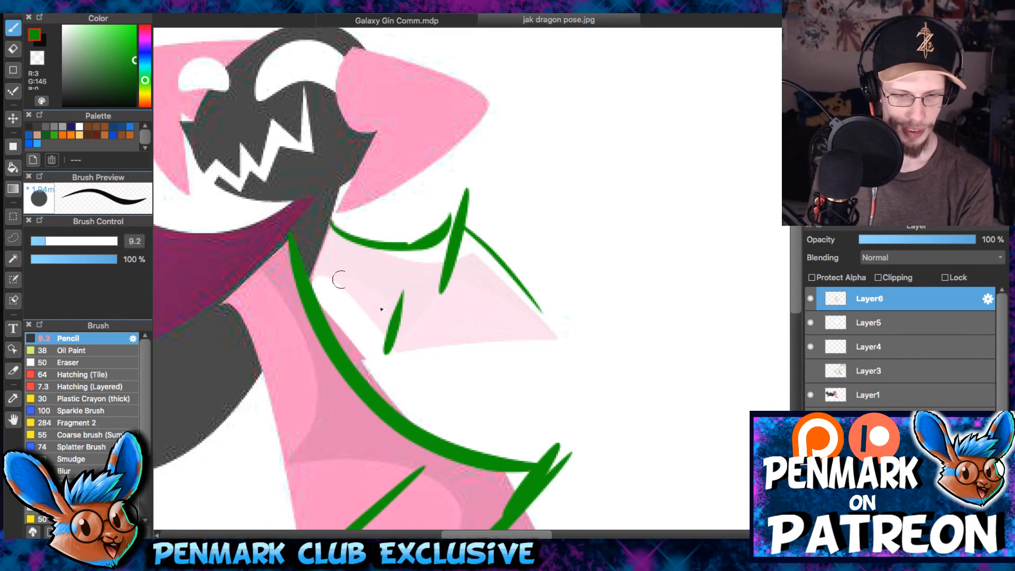
pyautogui.moveTo(310, 276); pyautogui.dragTo(388, 359)
pyautogui.hotkey('ctrl', 'z')
pyautogui.moveTo(312, 278); pyautogui.dragTo(391, 353)
pyautogui.hotkey('ctrl', 'z')
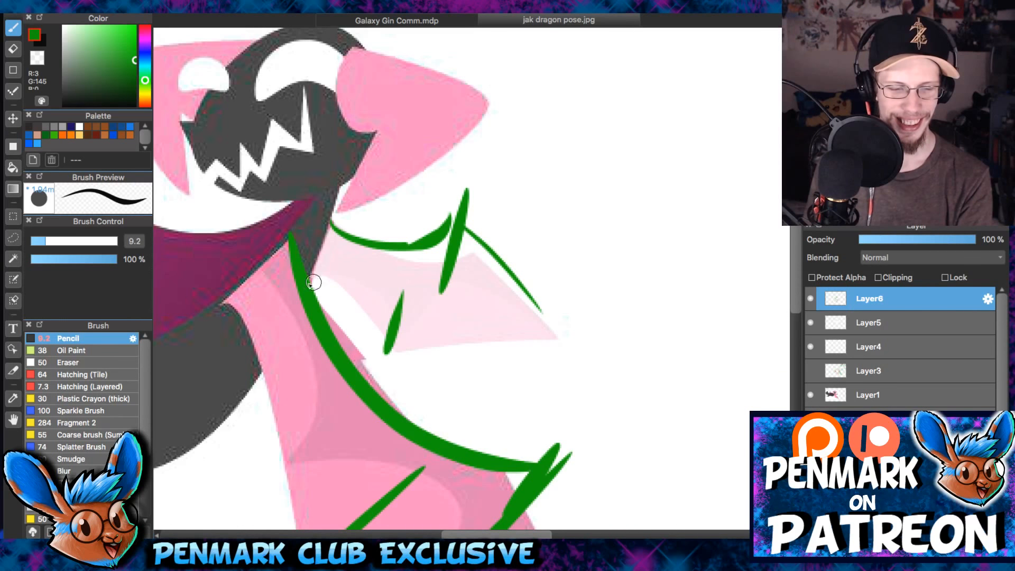
# - Draw the far wing's arched inner trailing edge and its lower edge running out to the wing tip
pyautogui.moveTo(312, 279)
pyautogui.mouseDown()
pyautogui.moveTo(368, 304)
pyautogui.moveTo(359, 336)
pyautogui.mouseUp()
pyautogui.hotkey('ctrl', 'z')
pyautogui.moveTo(312, 280)
pyautogui.mouseDown()
pyautogui.moveTo(378, 345)
pyautogui.moveTo(571, 341)
pyautogui.mouseUp()
pyautogui.hotkey('ctrl', 'z')
pyautogui.moveTo(395, 352)
pyautogui.mouseDown()
pyautogui.moveTo(474, 329)
pyautogui.moveTo(571, 341)
pyautogui.mouseUp()
# - Redraw the far wing's outer edge as a thicker line from the joint down to the wing tip
pyautogui.moveTo(471, 210); pyautogui.dragTo(578, 334)
pyautogui.hotkey('ctrl', 'z')
pyautogui.moveTo(465, 227); pyautogui.dragTo(566, 336)
pyautogui.moveTo(504, 230); pyautogui.dragTo(545, 187)
pyautogui.scroll(-3, 560, 164)
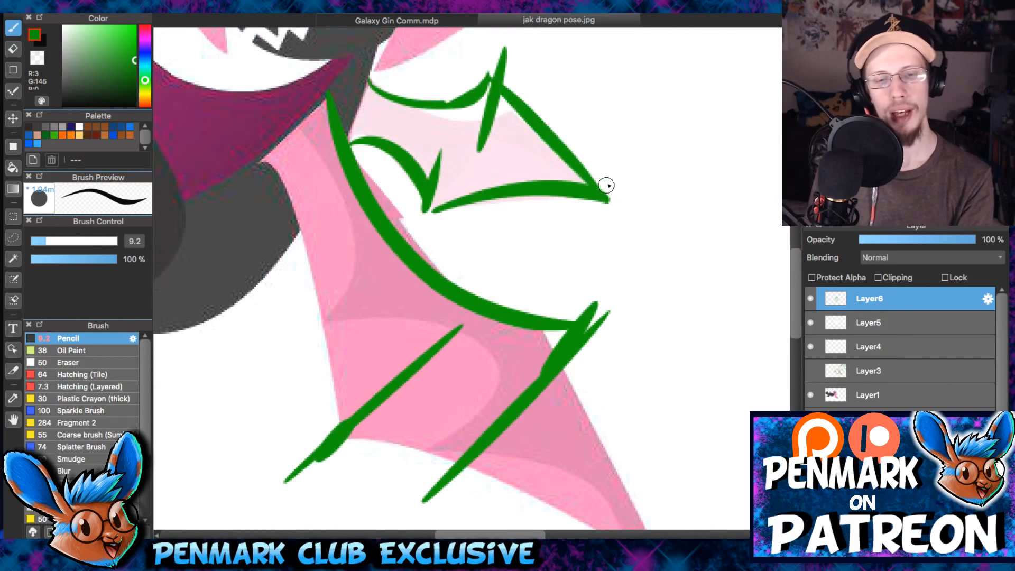
# - Connect the far wing's trailing corner to its leading joint with a slanted line and add a faint stroke toward the outer edge
pyautogui.scroll(1, 618, 206)
pyautogui.scroll(4, 530, 140)
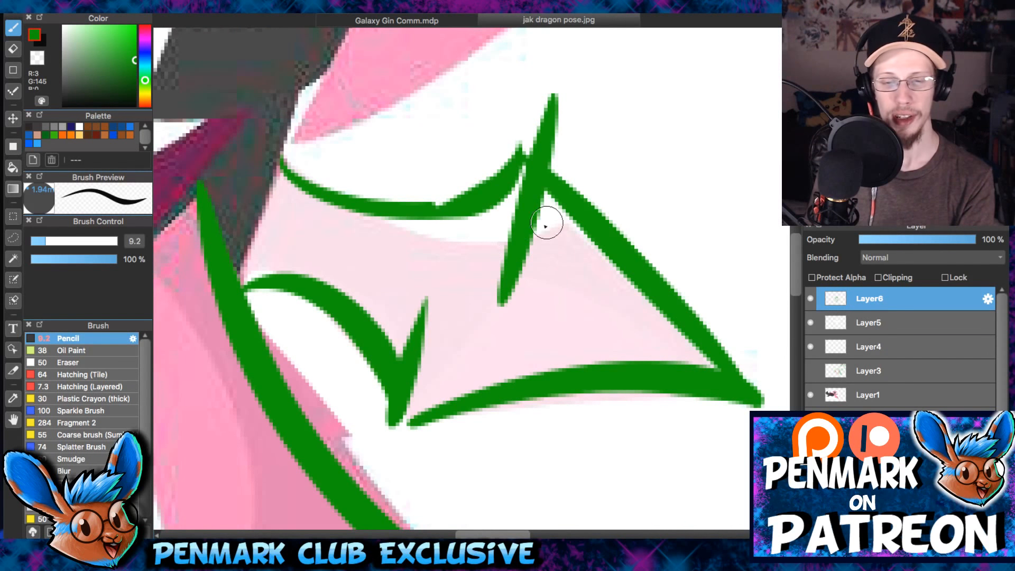
pyautogui.moveTo(426, 388); pyautogui.dragTo(497, 207)
pyautogui.moveTo(409, 426); pyautogui.dragTo(493, 211)
pyautogui.moveTo(529, 258); pyautogui.dragTo(612, 295)
pyautogui.scroll(-5, 589, 193)
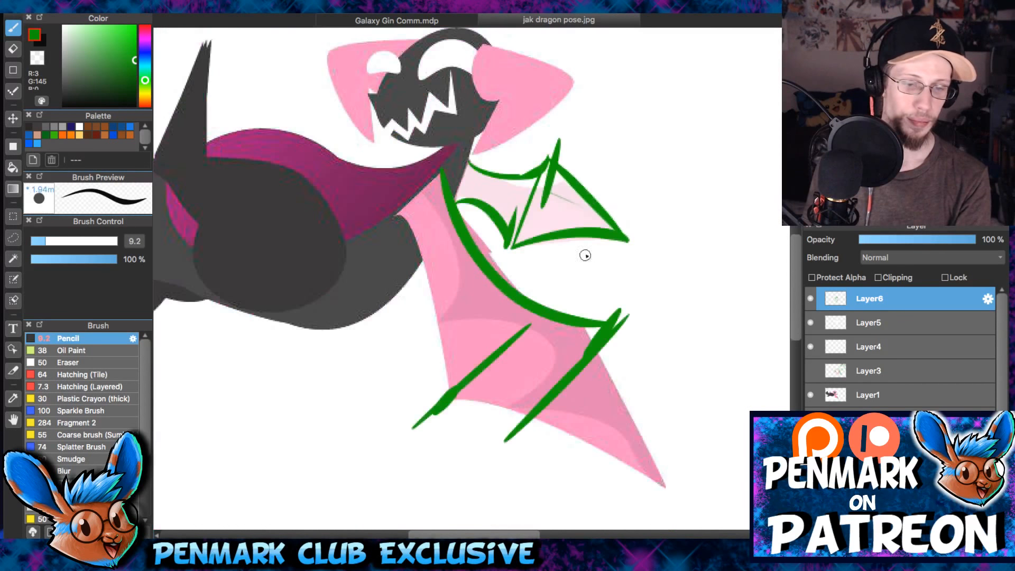
# - Rotate the canvas view and hide Layer6 and Layer5 to expose the original wings
pyautogui.moveTo(585, 264); pyautogui.dragTo(601, 234)
pyautogui.press('Left')
pyautogui.press('Left')
pyautogui.press('Left')
pyautogui.press('Left')
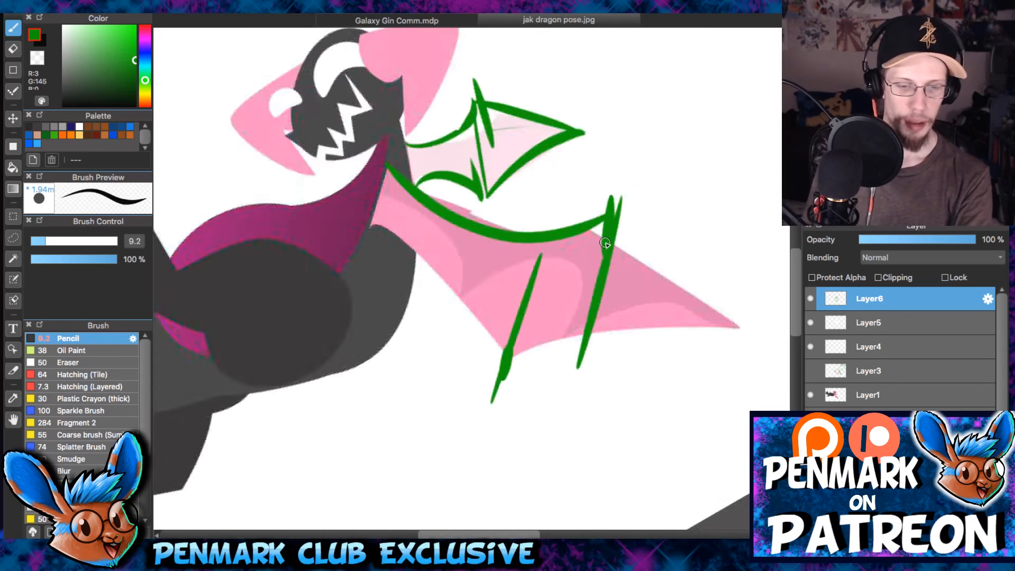
pyautogui.press('Right')
pyautogui.press('Right')
pyautogui.click(811, 299)
pyautogui.click(810, 322)
pyautogui.moveTo(587, 238); pyautogui.dragTo(577, 315)
# - Toggle the visibility of Layer3 and Layer4 for comparison and show the green sketch on Layer6 again
pyautogui.click(811, 369)
pyautogui.click(811, 369)
pyautogui.click(812, 347)
pyautogui.click(812, 347)
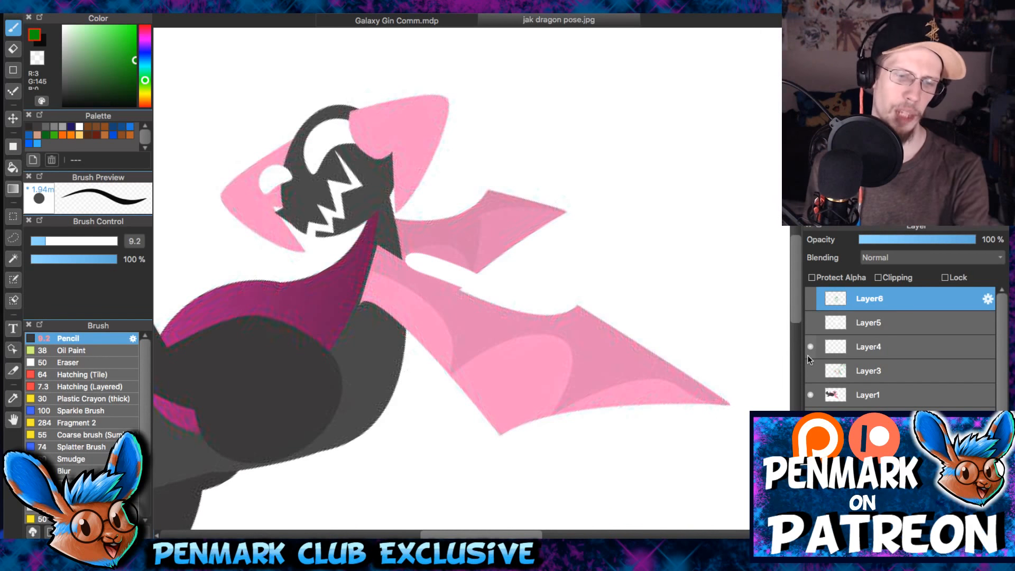
pyautogui.click(810, 298)
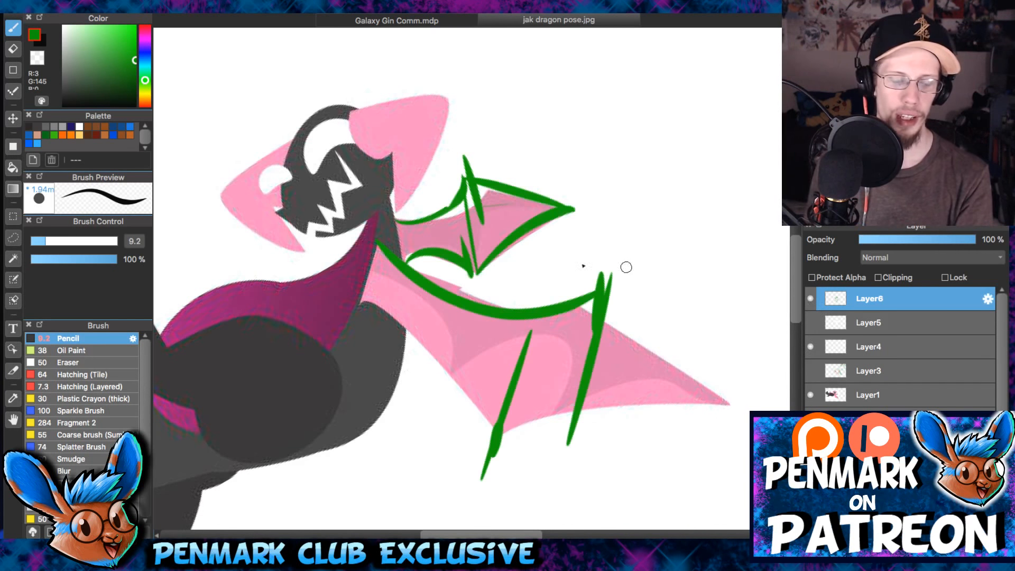
# - Reinforce the guide line across the far wing from its leading joint to its trailing corner in green
pyautogui.scroll(2, 479, 246)
pyautogui.moveTo(534, 337); pyautogui.dragTo(539, 399)
pyautogui.moveTo(515, 437)
pyautogui.mouseDown()
pyautogui.moveTo(498, 271)
pyautogui.moveTo(481, 463)
pyautogui.mouseUp()
pyautogui.press('super+z')
pyautogui.moveTo(628, 233); pyautogui.dragTo(520, 425)
pyautogui.press('super+z')
pyautogui.moveTo(538, 150); pyautogui.dragTo(553, 308)
pyautogui.moveTo(471, 210); pyautogui.dragTo(484, 361)
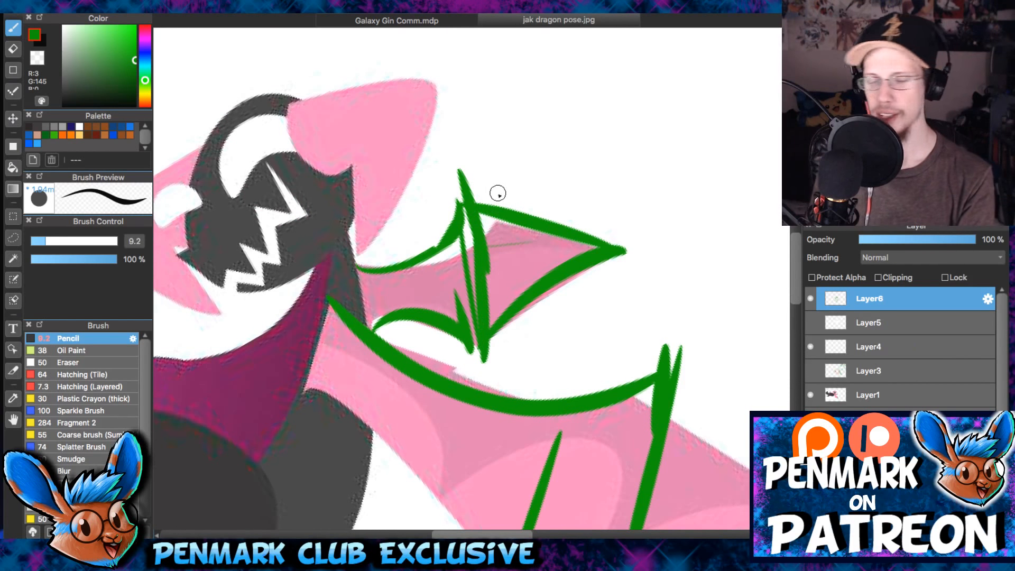
# - In the blank area beside the dragon's head, sketch a small wing outline with a leading curve, outer edge and lower edge
pyautogui.moveTo(530, 204); pyautogui.dragTo(477, 280)
pyautogui.moveTo(526, 183); pyautogui.dragTo(598, 143)
pyautogui.moveTo(539, 214); pyautogui.dragTo(608, 191)
pyautogui.moveTo(595, 147)
pyautogui.mouseDown()
pyautogui.moveTo(639, 192)
pyautogui.moveTo(584, 197)
pyautogui.mouseUp()
pyautogui.moveTo(670, 173); pyautogui.dragTo(649, 97)
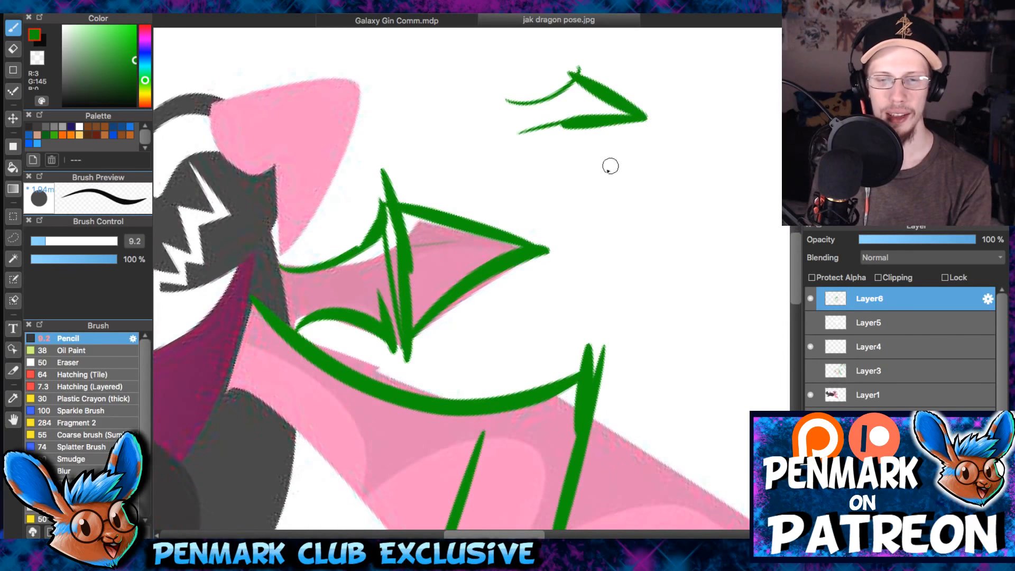
# - Sketch a larger wing outline of the same shape below the small wing sketch
pyautogui.moveTo(524, 208)
pyautogui.mouseDown()
pyautogui.moveTo(626, 154)
pyautogui.moveTo(788, 248)
pyautogui.mouseUp()
pyautogui.moveTo(529, 296); pyautogui.dragTo(788, 249)
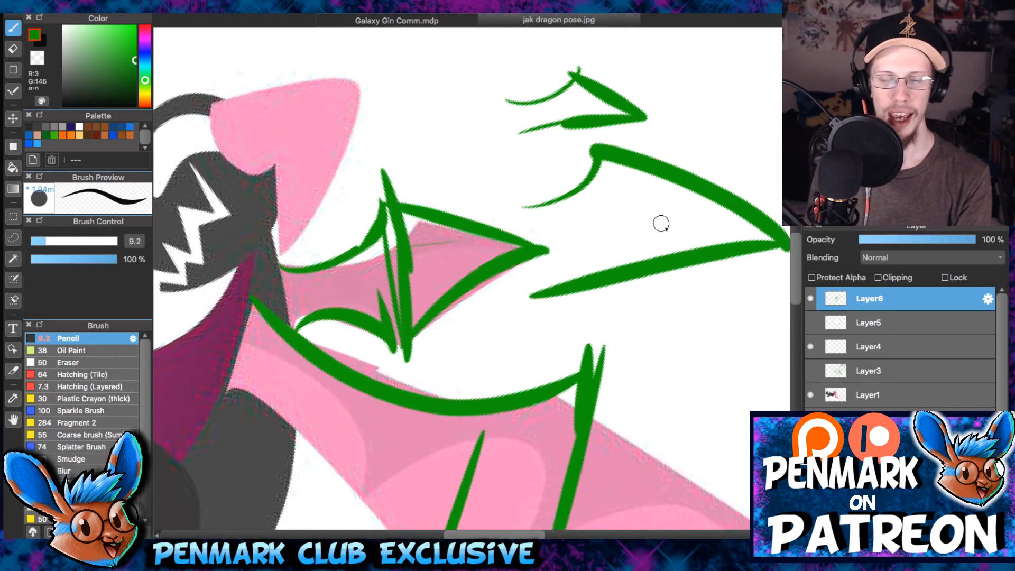
pyautogui.moveTo(608, 110); pyautogui.dragTo(561, 189)
# - Try two green strokes over the dragon's far wing and undo them
pyautogui.moveTo(445, 192); pyautogui.dragTo(437, 275)
pyautogui.moveTo(414, 211); pyautogui.dragTo(463, 219)
pyautogui.press('super+z')
pyautogui.press('super+z')
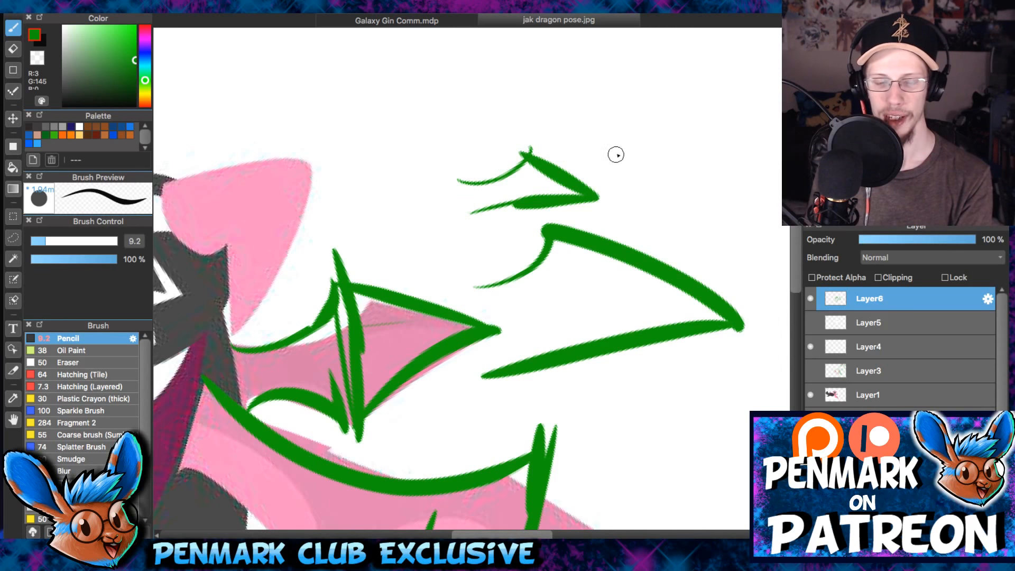
# - Handwrite "8ft?" in green beside the small wing sketch
pyautogui.moveTo(620, 151)
pyautogui.mouseDown()
pyautogui.moveTo(644, 157)
pyautogui.moveTo(690, 131)
pyautogui.mouseUp()
pyautogui.moveTo(667, 161); pyautogui.dragTo(699, 144)
pyautogui.moveTo(683, 154); pyautogui.dragTo(706, 177)
pyautogui.moveTo(720, 138)
pyautogui.mouseDown()
pyautogui.moveTo(748, 129)
pyautogui.moveTo(732, 156)
pyautogui.mouseUp()
pyautogui.click(735, 169)
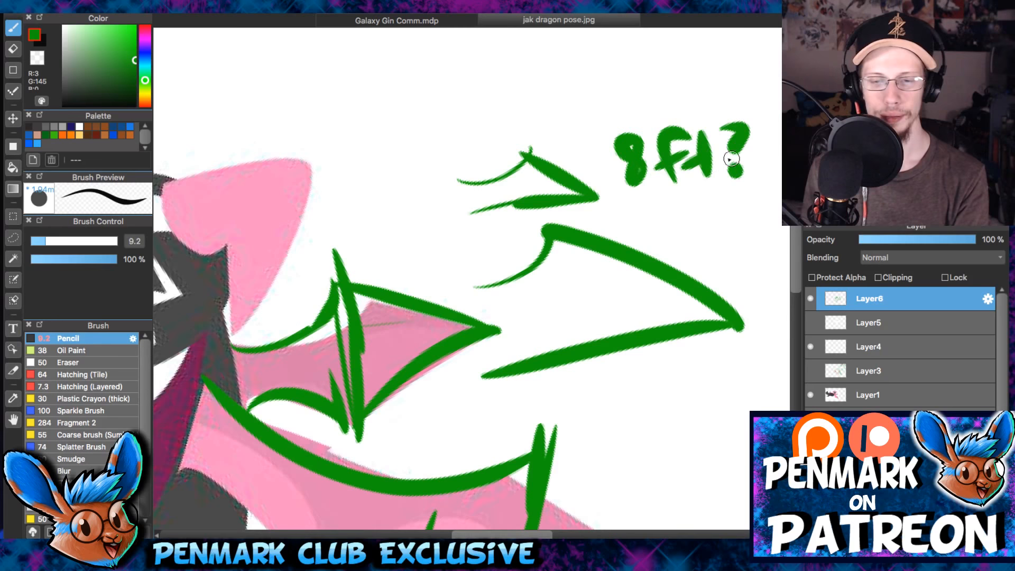
# - Draw an arrow from the larger wing sketch toward the small one's tip and thicken the larger wing's tip
pyautogui.moveTo(664, 238); pyautogui.dragTo(608, 202)
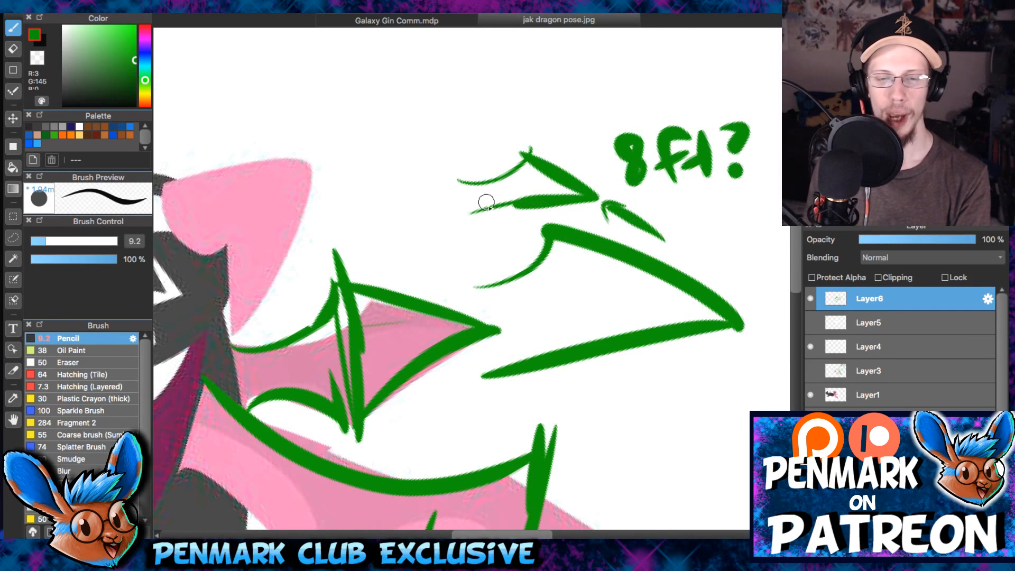
pyautogui.moveTo(597, 250); pyautogui.dragTo(553, 189)
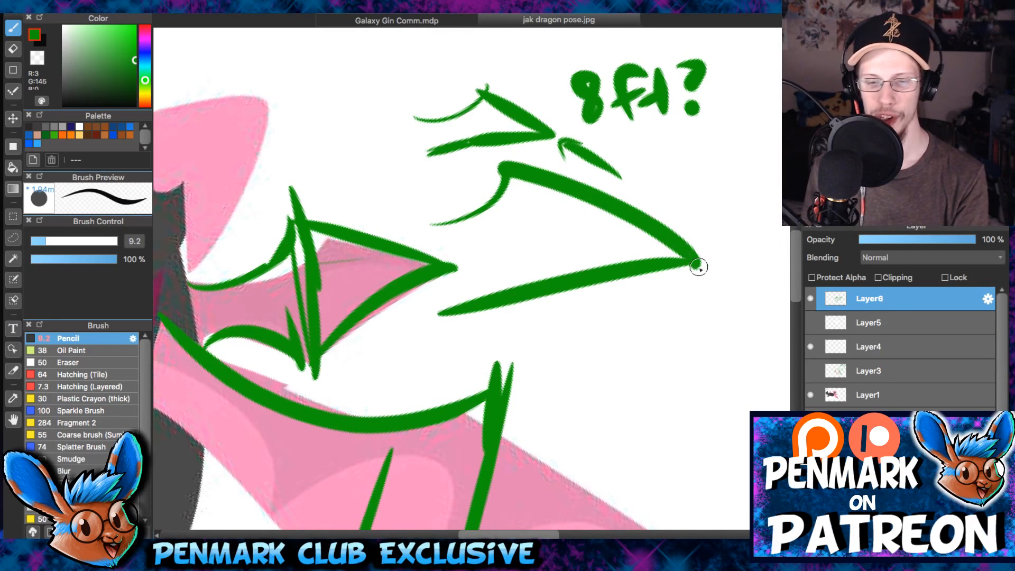
pyautogui.moveTo(697, 265); pyautogui.dragTo(645, 267)
pyautogui.moveTo(708, 200)
pyautogui.mouseDown()
pyautogui.moveTo(712, 275)
pyautogui.moveTo(695, 252)
pyautogui.mouseUp()
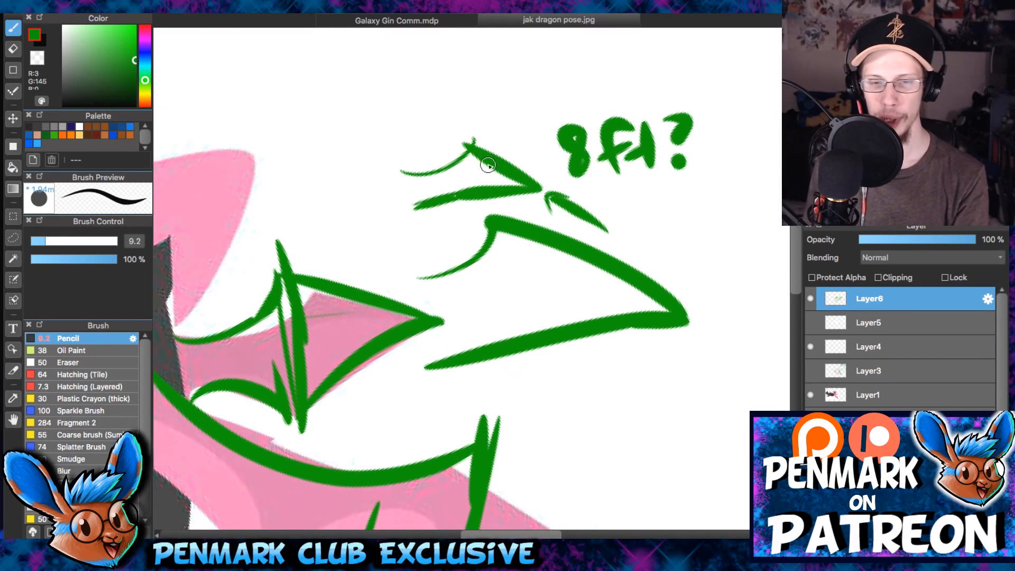
# - Erase both wing comparison sketches, the arrow and the "8ft?" note beside the dragon with an enlarged eraser
pyautogui.press('e')
pyautogui.press('[')
pyautogui.press(']')
pyautogui.press(']')
pyautogui.press(']')
pyautogui.press(']')
pyautogui.moveTo(400, 214)
pyautogui.mouseDown()
pyautogui.moveTo(462, 333)
pyautogui.moveTo(545, 272)
pyautogui.moveTo(407, 170)
pyautogui.moveTo(687, 299)
pyautogui.moveTo(606, 70)
pyautogui.moveTo(684, 164)
pyautogui.moveTo(635, 168)
pyautogui.mouseUp()
pyautogui.press('b')
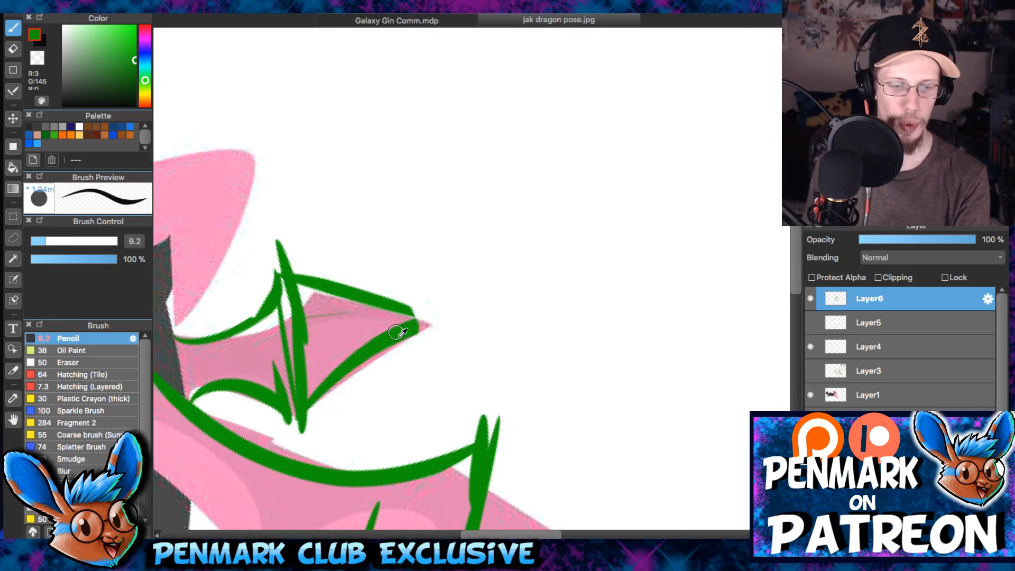
# - Redraw the green outline at the tip of the dragon's far wing
pyautogui.moveTo(403, 304)
pyautogui.mouseDown()
pyautogui.moveTo(442, 326)
pyautogui.moveTo(403, 332)
pyautogui.mouseUp()
pyautogui.moveTo(205, 402); pyautogui.dragTo(365, 289)
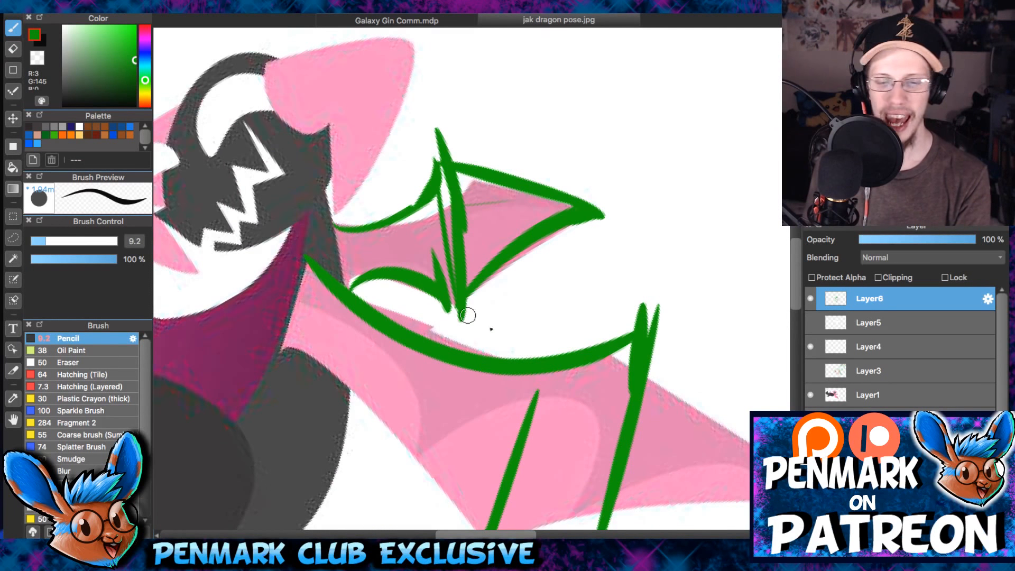
pyautogui.moveTo(479, 295); pyautogui.dragTo(485, 263)
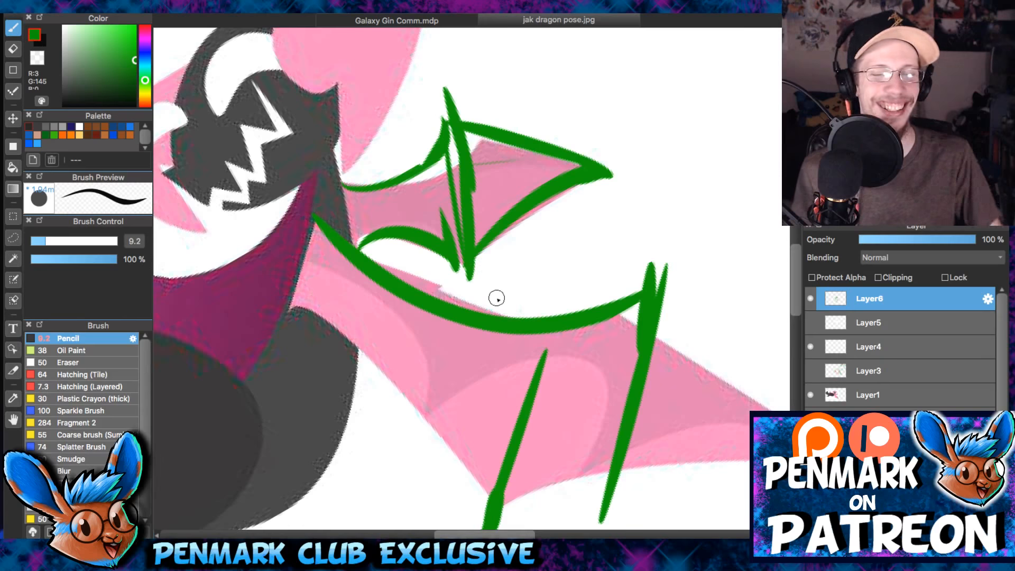
# - Show Layer3 and hide Layer6 and Layer4 to examine the earlier red and green wing structure sketches
pyautogui.press('Right')
pyautogui.press('Right')
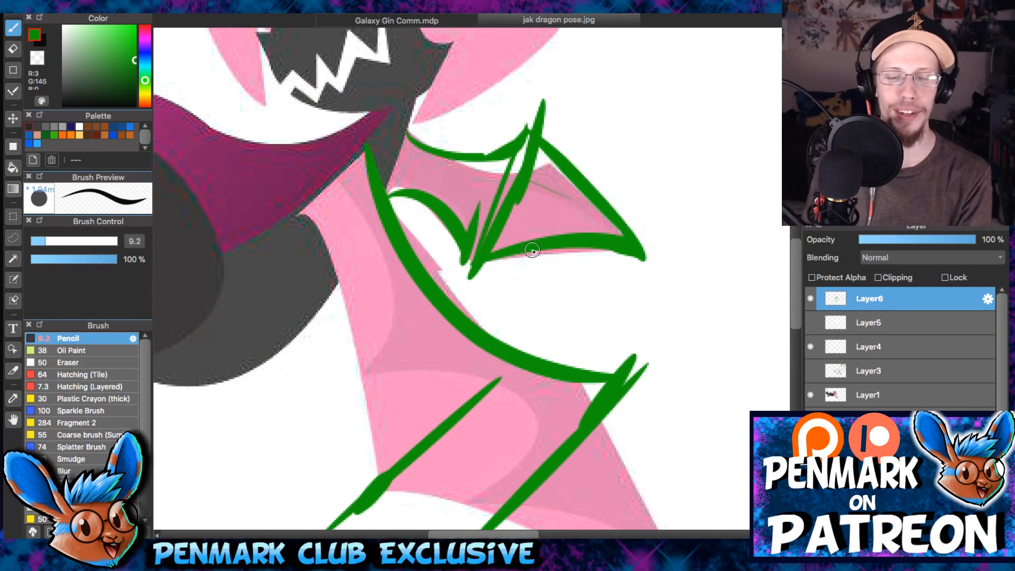
pyautogui.scroll(-3, 533, 246)
pyautogui.moveTo(594, 272); pyautogui.dragTo(449, 267)
pyautogui.click(811, 324)
pyautogui.click(811, 327)
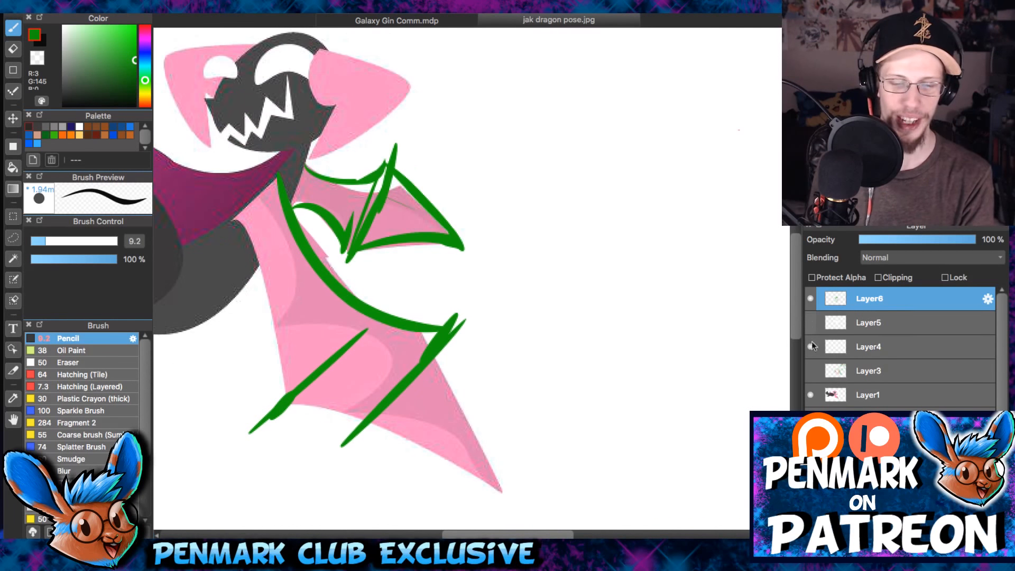
pyautogui.click(811, 372)
pyautogui.moveTo(714, 326); pyautogui.dragTo(580, 304)
pyautogui.scroll(-3, 581, 268)
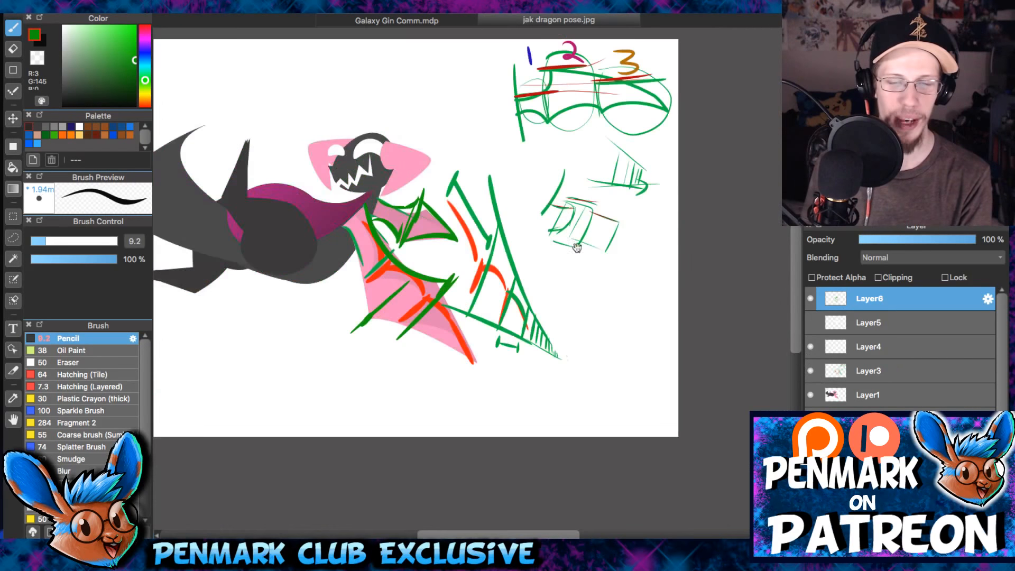
pyautogui.scroll(3, 582, 268)
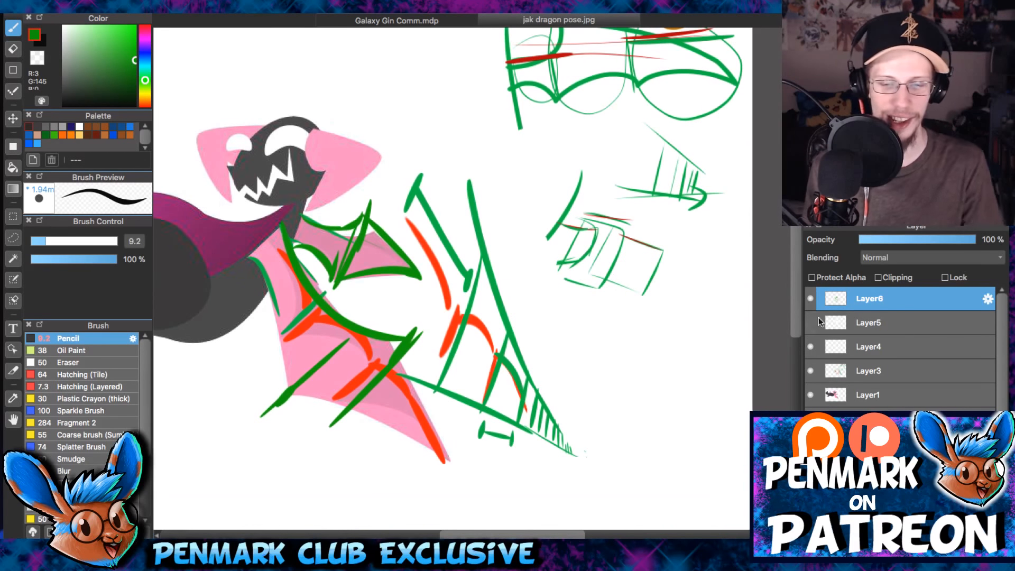
pyautogui.click(811, 299)
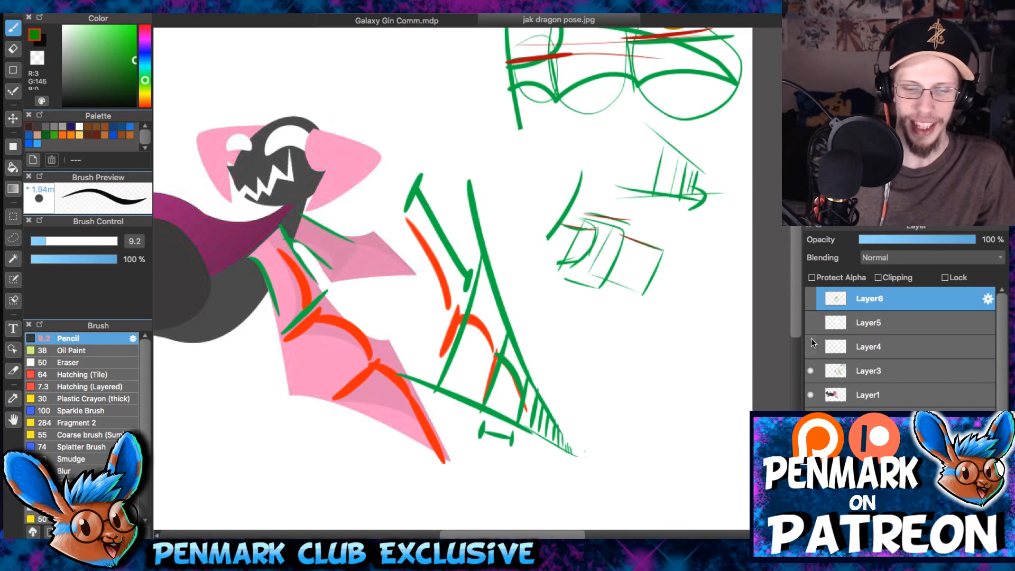
pyautogui.scroll(4, 551, 374)
pyautogui.moveTo(551, 370); pyautogui.dragTo(711, 213)
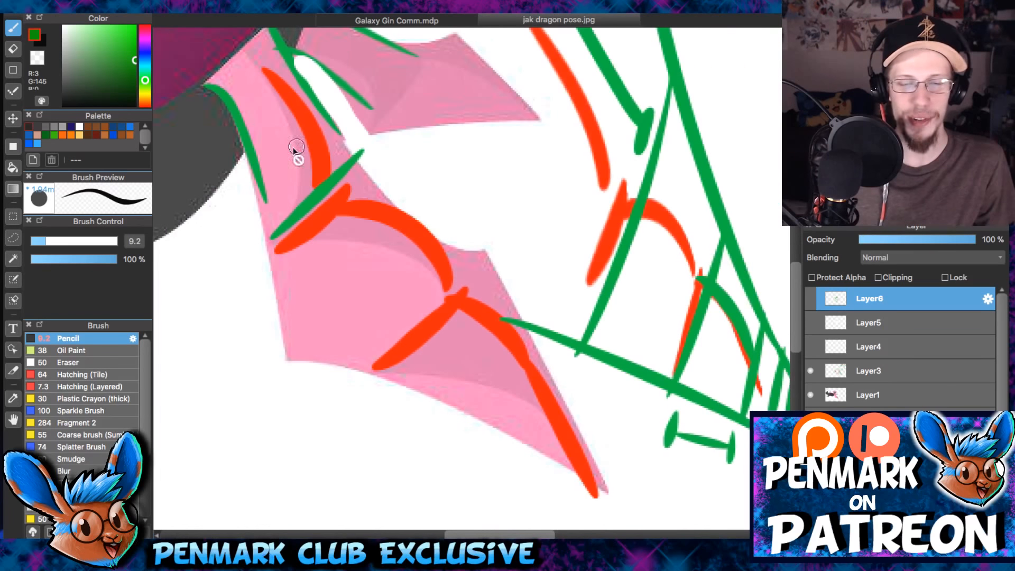
# - Hide Layer3 and show Layer4, Layer5 and Layer6 to compare the faded far wing with the green outlines
pyautogui.click(811, 322)
pyautogui.click(811, 347)
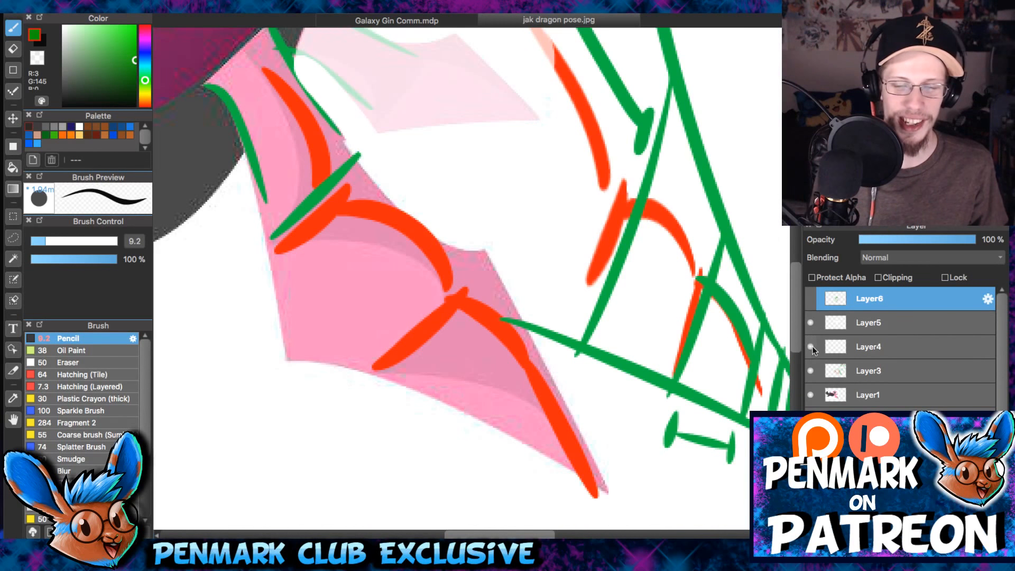
pyautogui.click(811, 371)
pyautogui.scroll(5, 557, 281)
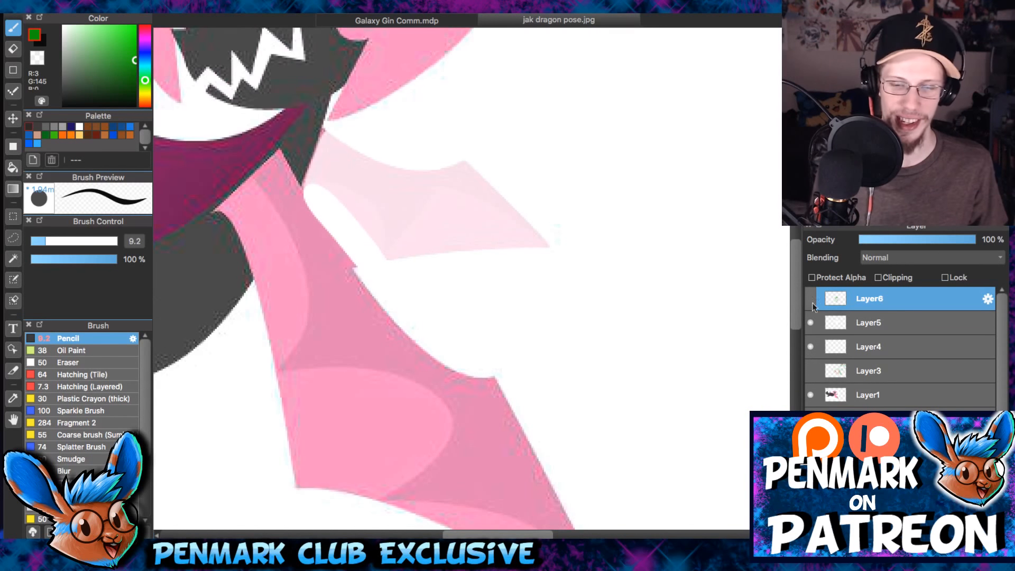
pyautogui.click(811, 299)
pyautogui.press('Left')
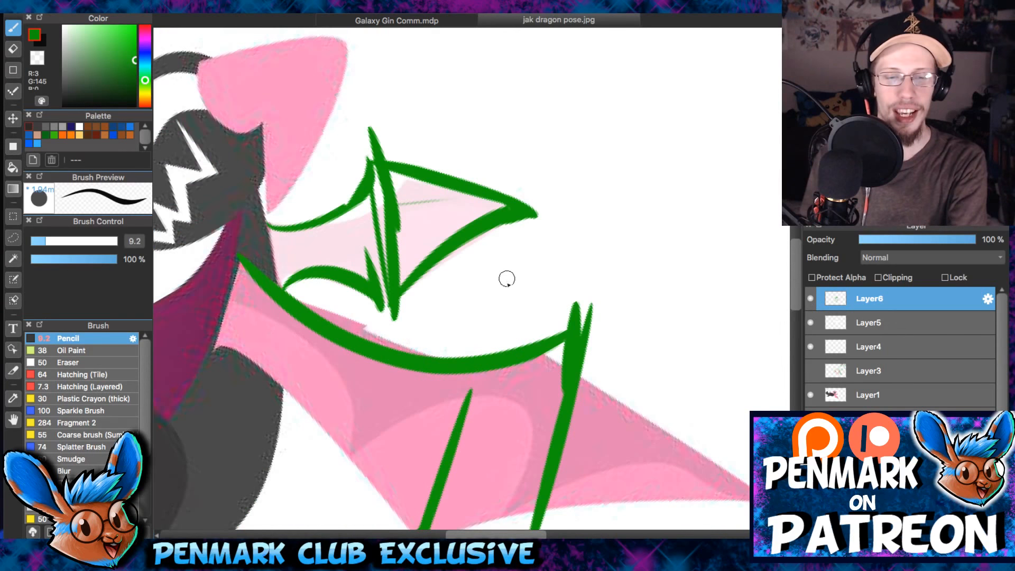
# - Erase the outer section of the far wing's green outline, including its tip
pyautogui.moveTo(508, 278); pyautogui.dragTo(575, 193)
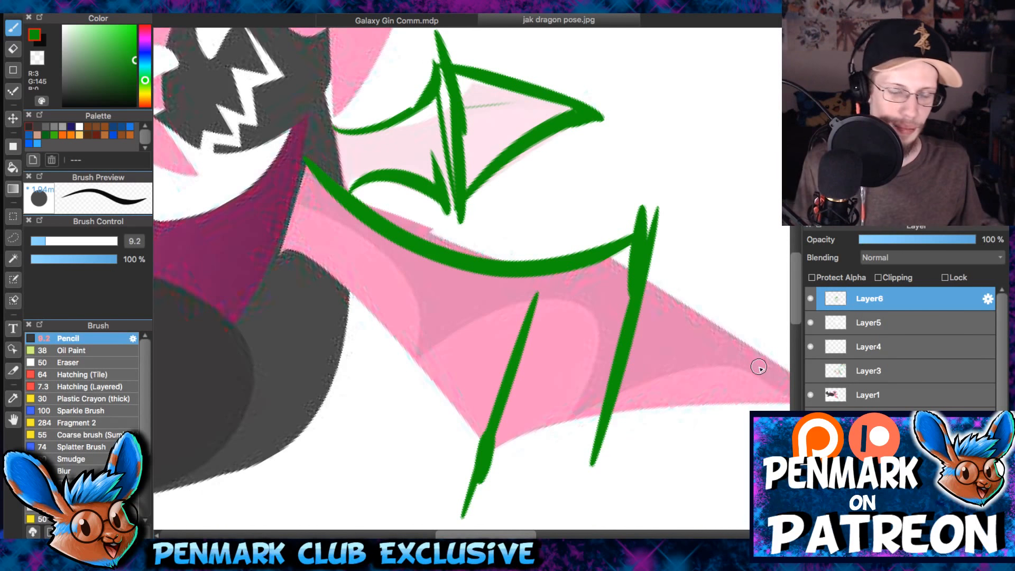
pyautogui.scroll(-2, 391, 375)
pyautogui.press('Right')
pyautogui.press('Right')
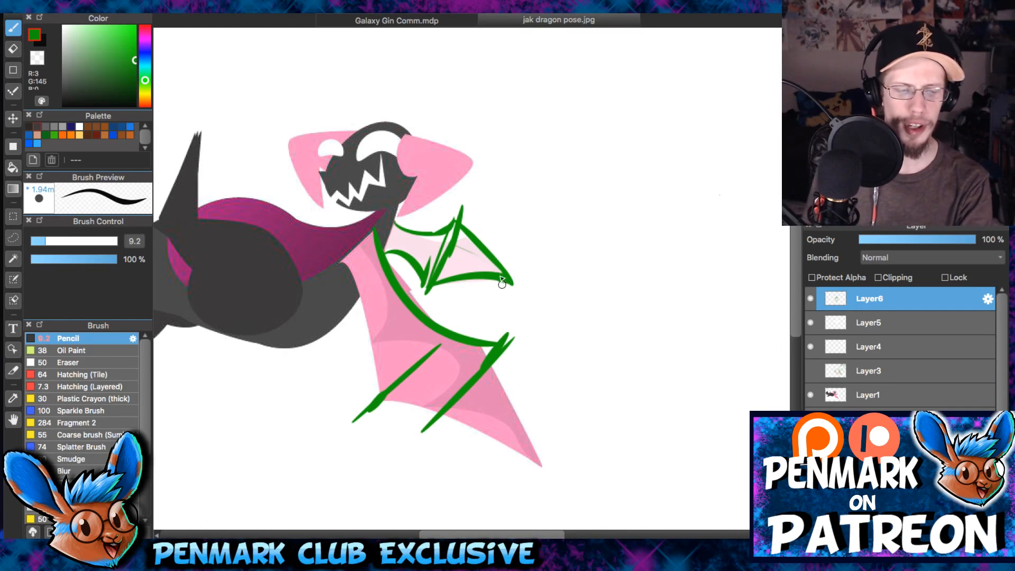
pyautogui.press('e')
pyautogui.moveTo(481, 275)
pyautogui.mouseDown()
pyautogui.moveTo(465, 297)
pyautogui.moveTo(494, 272)
pyautogui.moveTo(510, 287)
pyautogui.mouseUp()
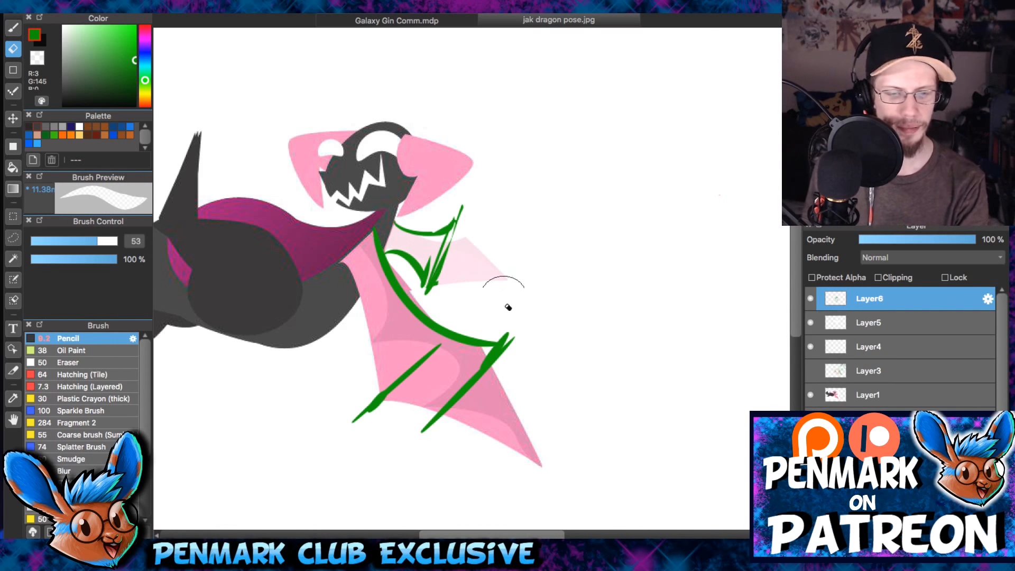
# - Try redrawing the far wing's outer edges in green and undo the strokes
pyautogui.press('b')
pyautogui.moveTo(459, 220); pyautogui.dragTo(550, 328)
pyautogui.hotkey('ctrl', 'z')
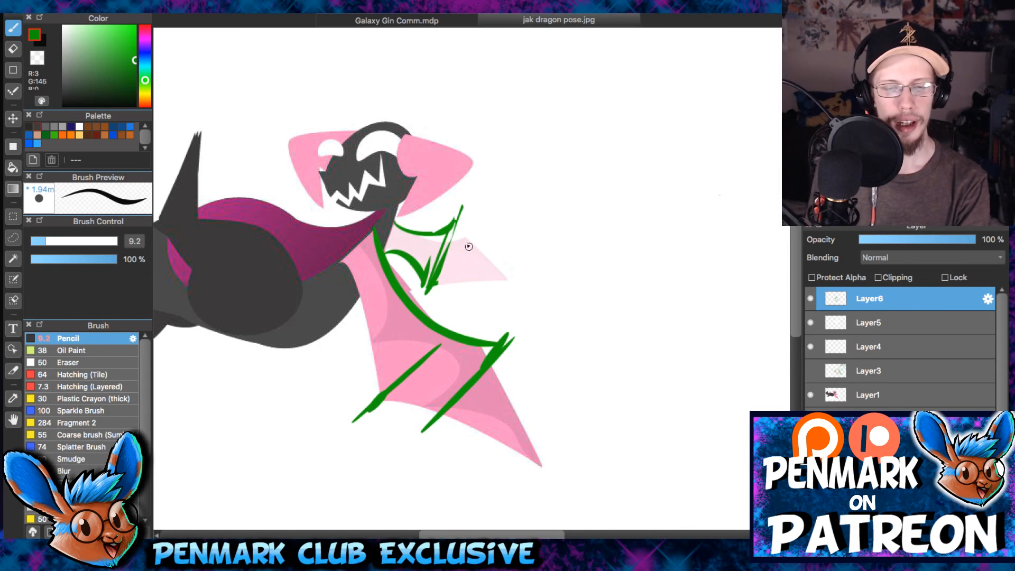
pyautogui.moveTo(457, 215)
pyautogui.mouseDown()
pyautogui.moveTo(496, 273)
pyautogui.moveTo(439, 290)
pyautogui.mouseUp()
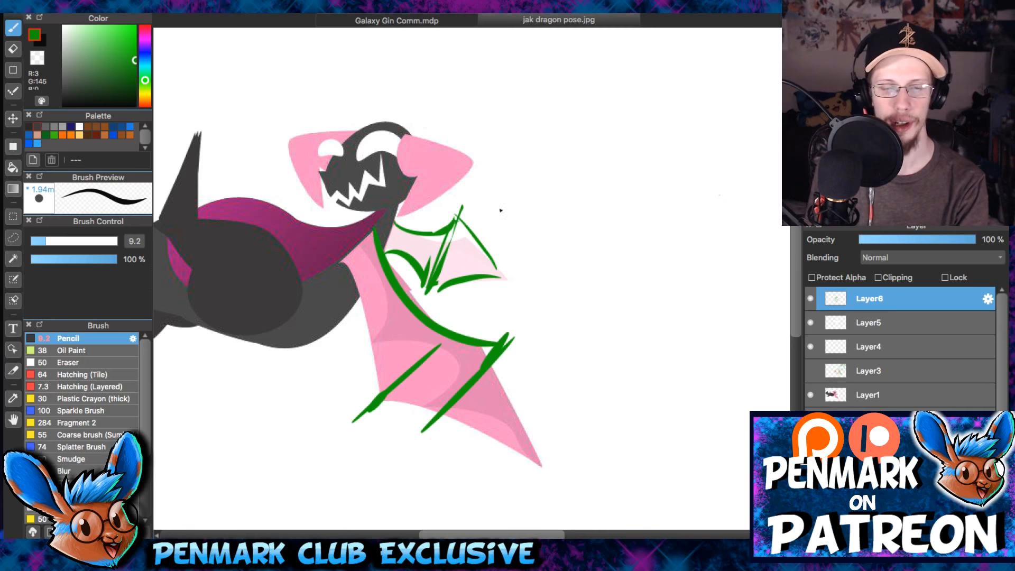
pyautogui.hscroll(-6, 573, 186)
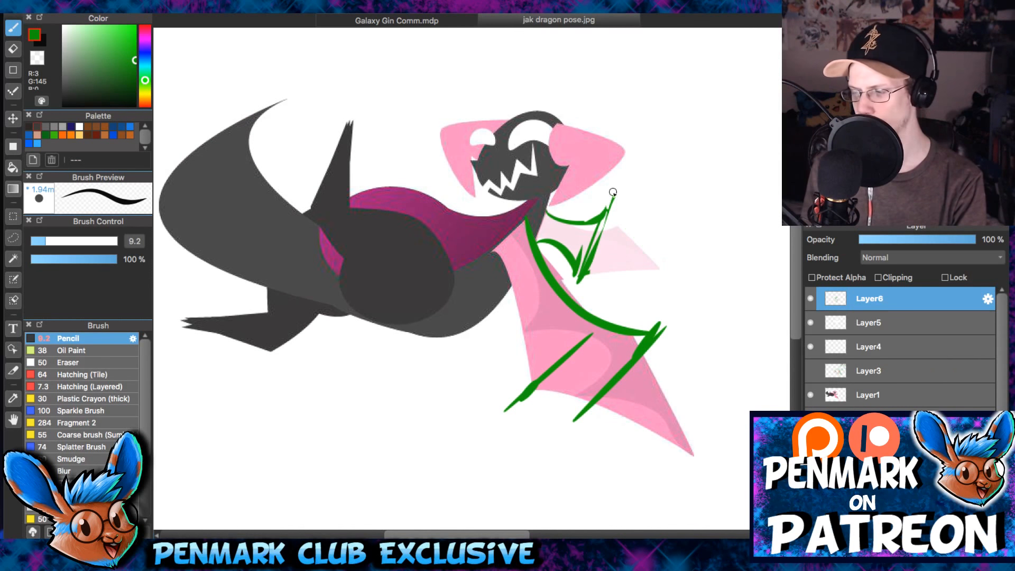
# - Draw a large slanted green frame around the whole dragon with two near-parallel lines on the side beyond the wings
pyautogui.scroll(-2, 618, 201)
pyautogui.moveTo(317, 369); pyautogui.dragTo(672, 394)
pyautogui.moveTo(673, 58); pyautogui.dragTo(701, 402)
pyautogui.moveTo(698, 79); pyautogui.dragTo(714, 393)
# - Extend the far wing's upper and lower edges to a tip at the frame's inner line and erase the slanted strokes inside the wing
pyautogui.scroll(2, 761, 264)
pyautogui.moveTo(539, 173)
pyautogui.mouseDown()
pyautogui.moveTo(608, 213)
pyautogui.moveTo(644, 256)
pyautogui.mouseUp()
pyautogui.moveTo(510, 249); pyautogui.dragTo(644, 257)
pyautogui.press('e')
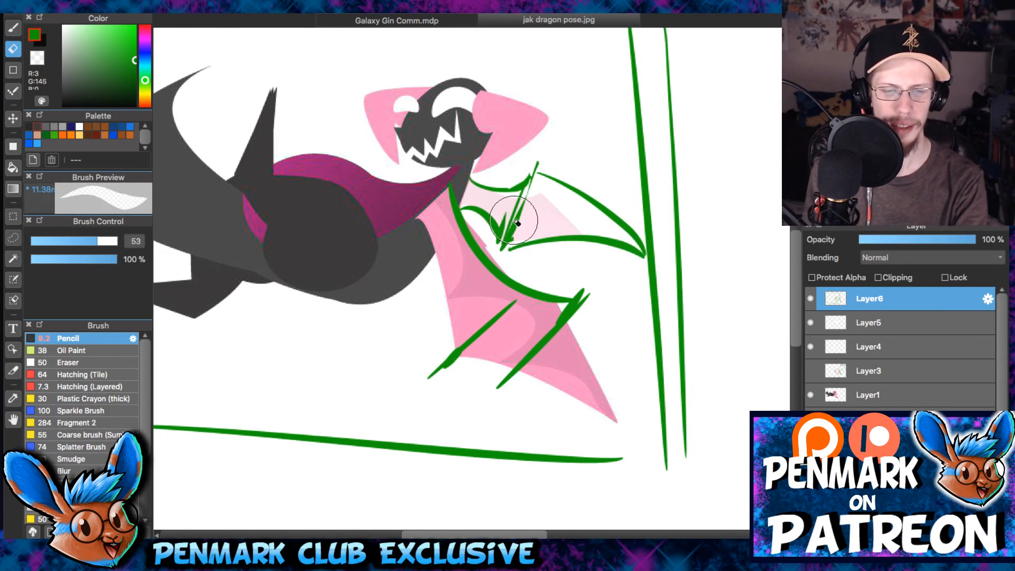
pyautogui.moveTo(550, 199)
pyautogui.mouseDown()
pyautogui.moveTo(500, 221)
pyautogui.moveTo(528, 212)
pyautogui.moveTo(500, 229)
pyautogui.moveTo(510, 247)
pyautogui.mouseUp()
pyautogui.press('b')
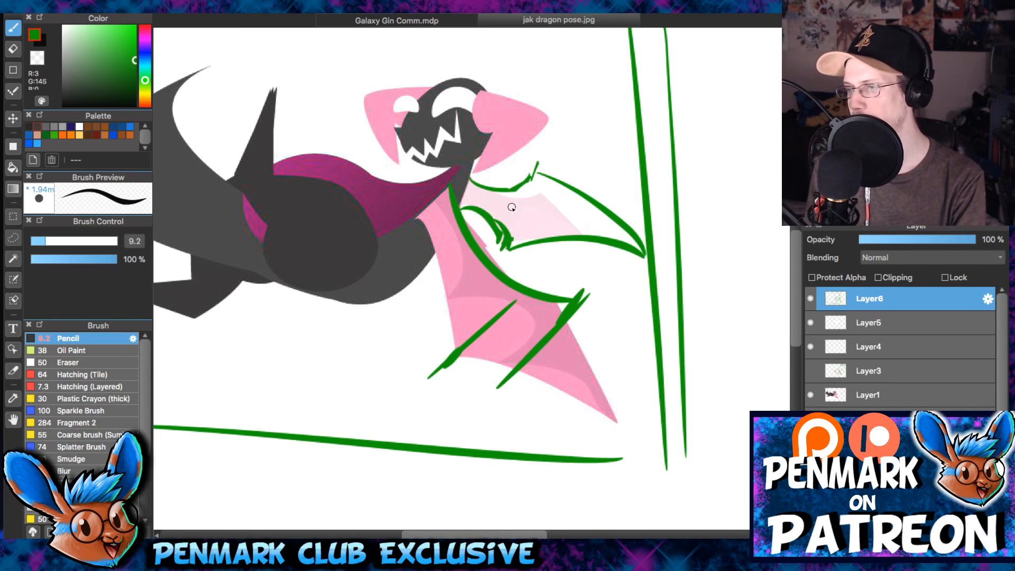
# - Hide Layer4 and Layer5 to reveal the original wing colours under the green outlines
pyautogui.scroll(3, 518, 227)
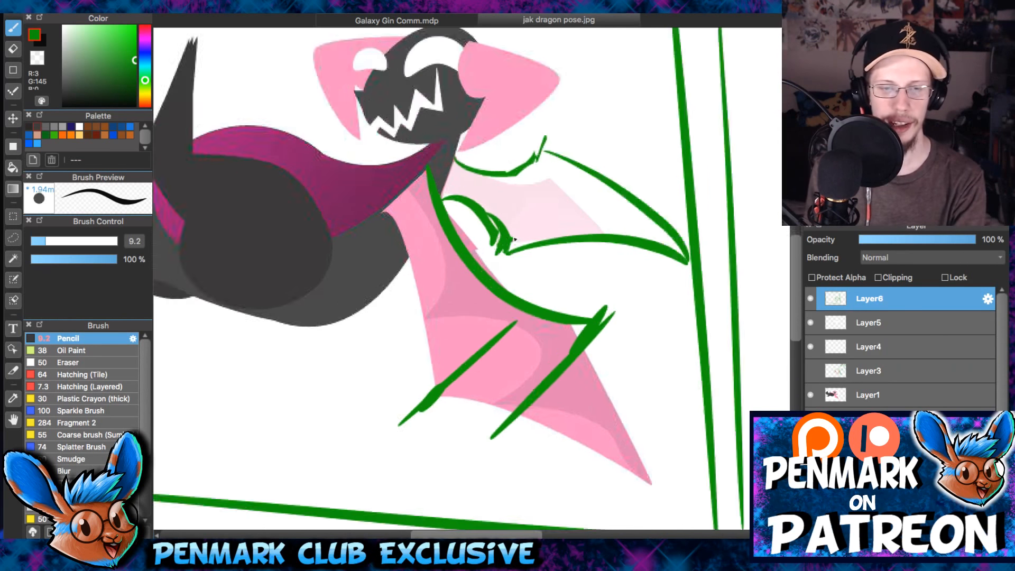
pyautogui.click(811, 347)
pyautogui.click(812, 322)
pyautogui.scroll(-4, 555, 256)
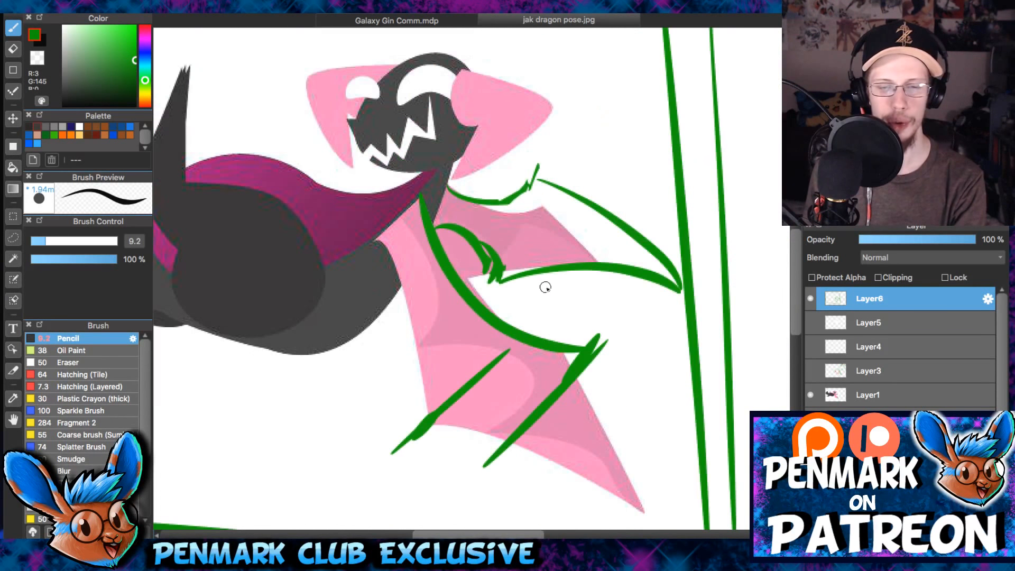
# - Hide Layer6 and toggle Layer4 to compare the wing bases, leaving both layers shown
pyautogui.click(810, 299)
pyautogui.scroll(4, 508, 201)
pyautogui.moveTo(265, 168); pyautogui.dragTo(364, 125)
pyautogui.click(811, 347)
pyautogui.click(813, 348)
pyautogui.click(812, 348)
pyautogui.click(813, 349)
pyautogui.click(813, 348)
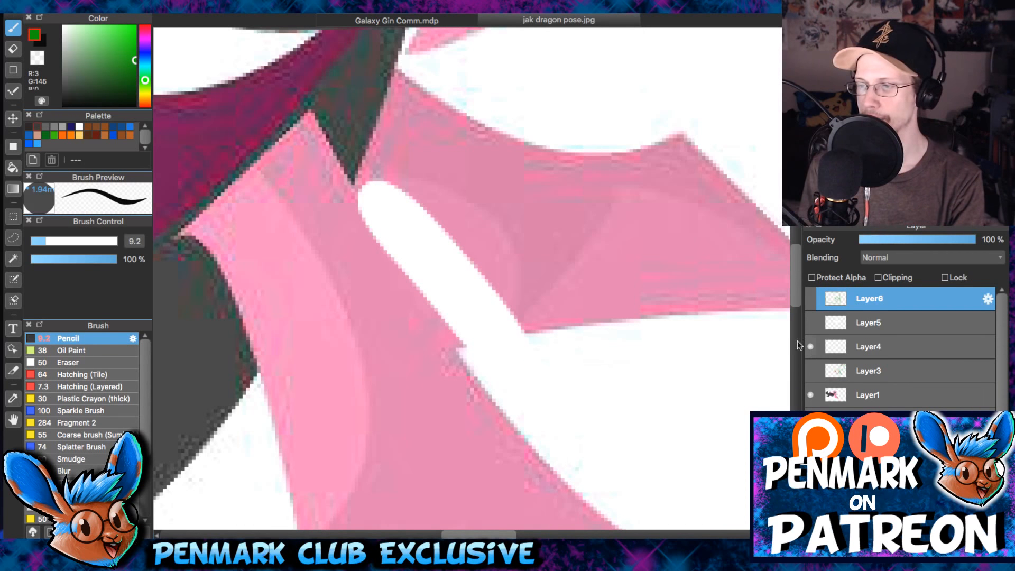
pyautogui.scroll(-8, 523, 246)
pyautogui.moveTo(589, 256)
pyautogui.mouseDown()
pyautogui.moveTo(618, 246)
pyautogui.moveTo(623, 254)
pyautogui.mouseUp()
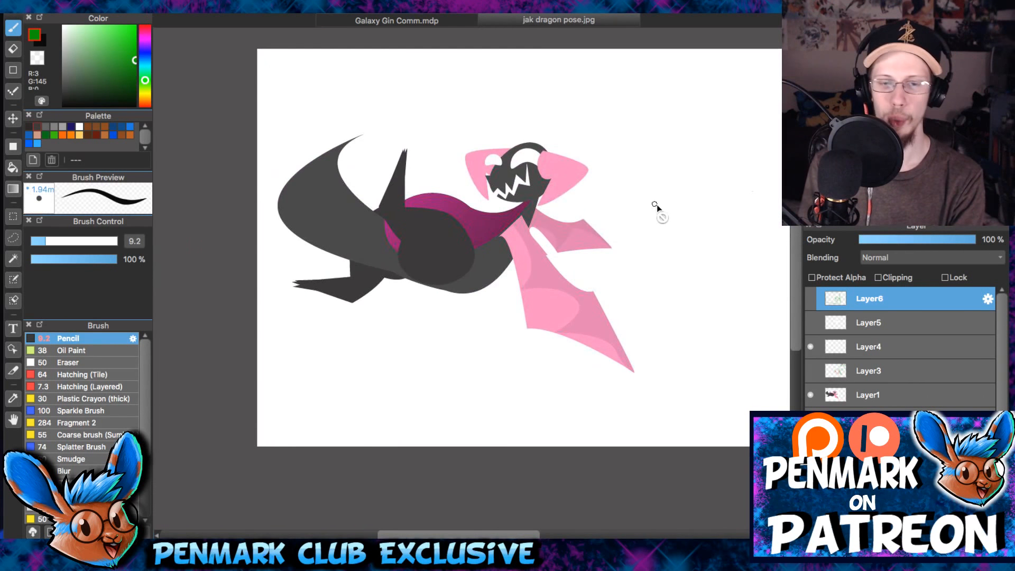
pyautogui.click(811, 299)
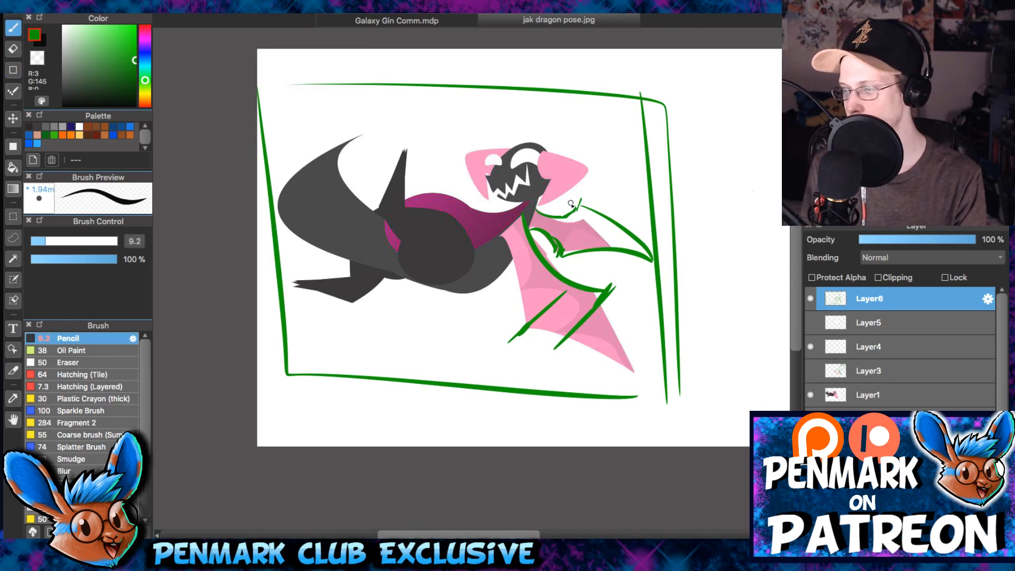
# - Erase the inner of the two near-vertical frame lines beside the far wing's tip
pyautogui.scroll(2, 419, 175)
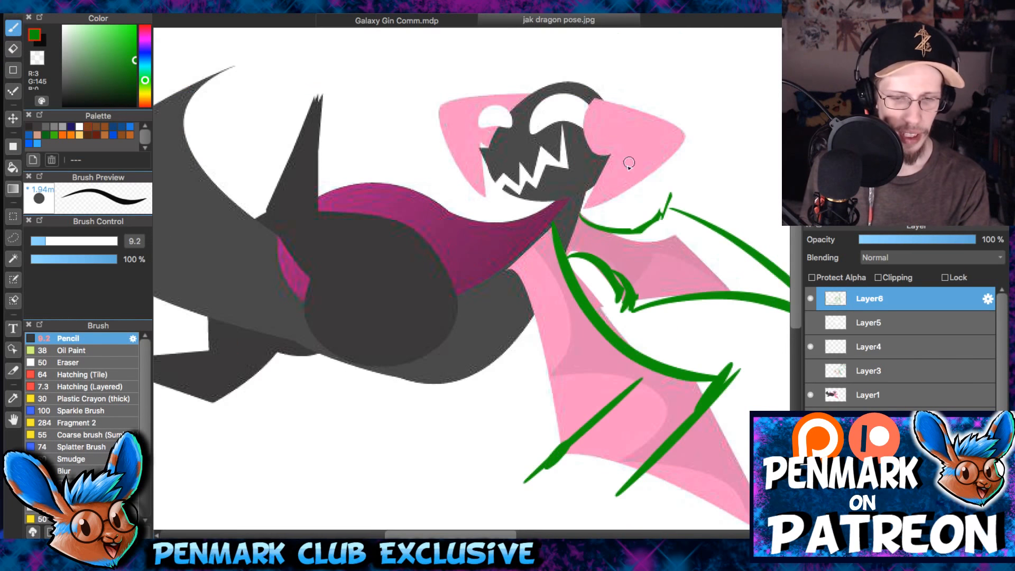
pyautogui.moveTo(629, 162)
pyautogui.mouseDown()
pyautogui.moveTo(506, 191)
pyautogui.moveTo(431, 156)
pyautogui.mouseUp()
pyautogui.press('e')
pyautogui.scroll(-1, 555, 137)
pyautogui.moveTo(579, 63)
pyautogui.mouseDown()
pyautogui.moveTo(608, 181)
pyautogui.moveTo(578, 45)
pyautogui.moveTo(592, 198)
pyautogui.moveTo(607, 256)
pyautogui.mouseUp()
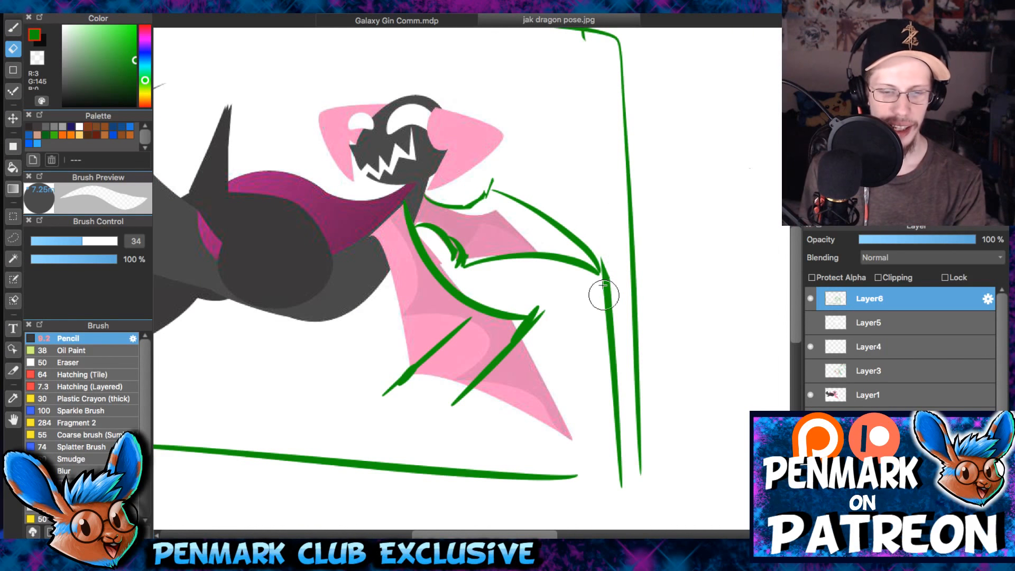
pyautogui.moveTo(603, 294); pyautogui.dragTo(612, 283)
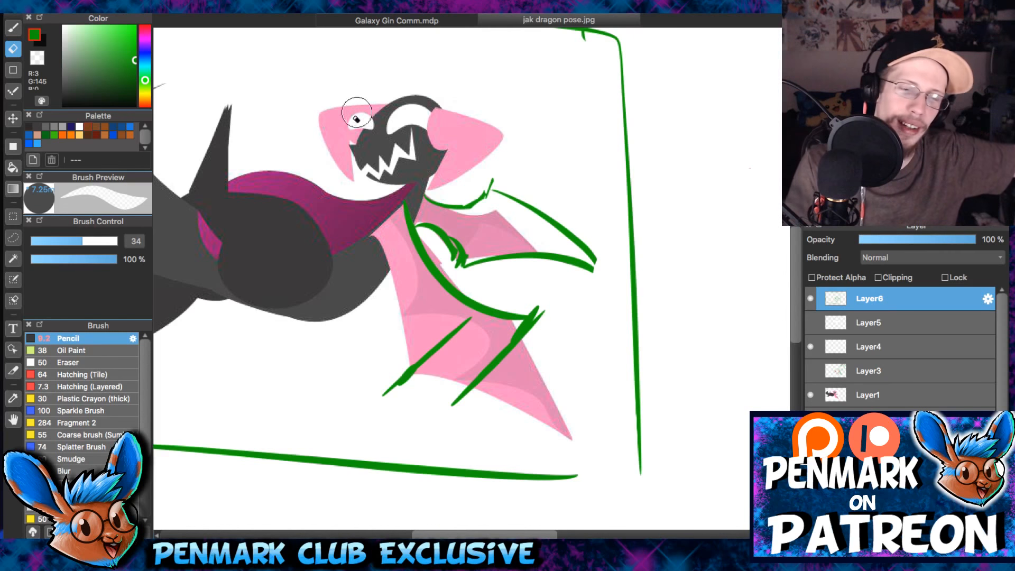
# - Add a new layer above Layer6 for sketching over the dragon's hind leg and tail
pyautogui.moveTo(361, 120); pyautogui.dragTo(472, 152)
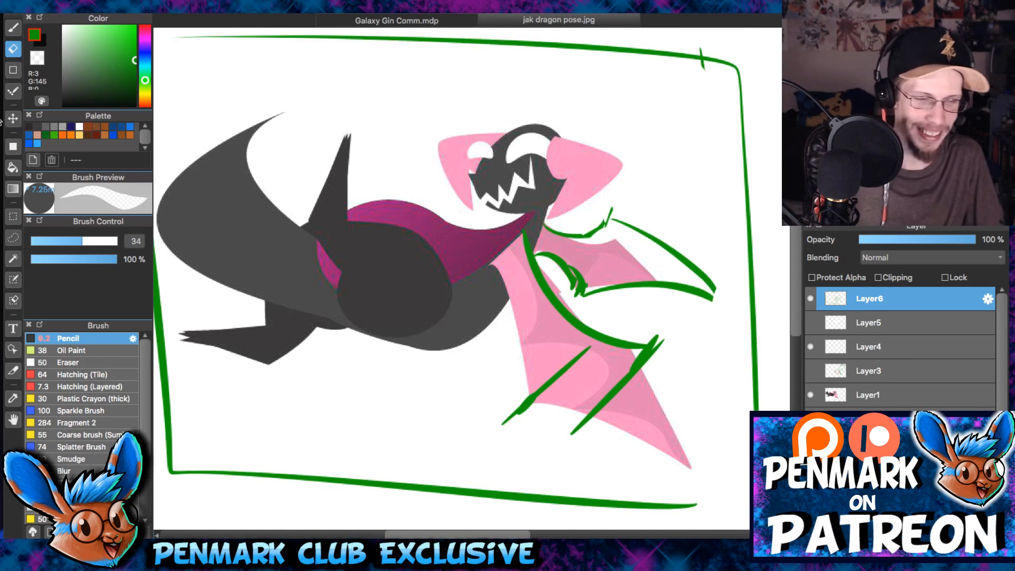
pyautogui.press('b')
pyautogui.moveTo(483, 236); pyautogui.dragTo(507, 191)
pyautogui.scroll(3, 476, 252)
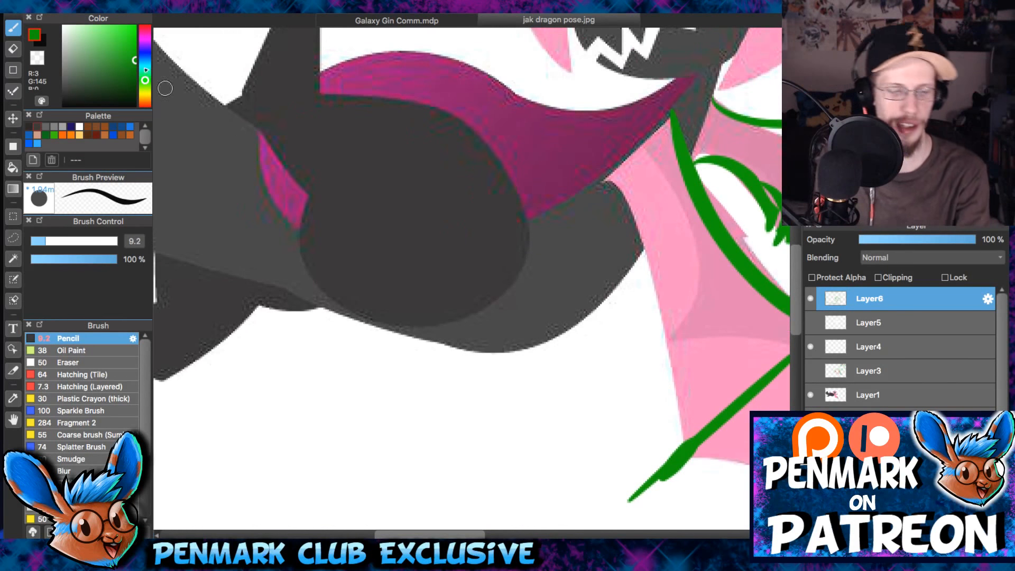
pyautogui.moveTo(249, 222); pyautogui.dragTo(460, 224)
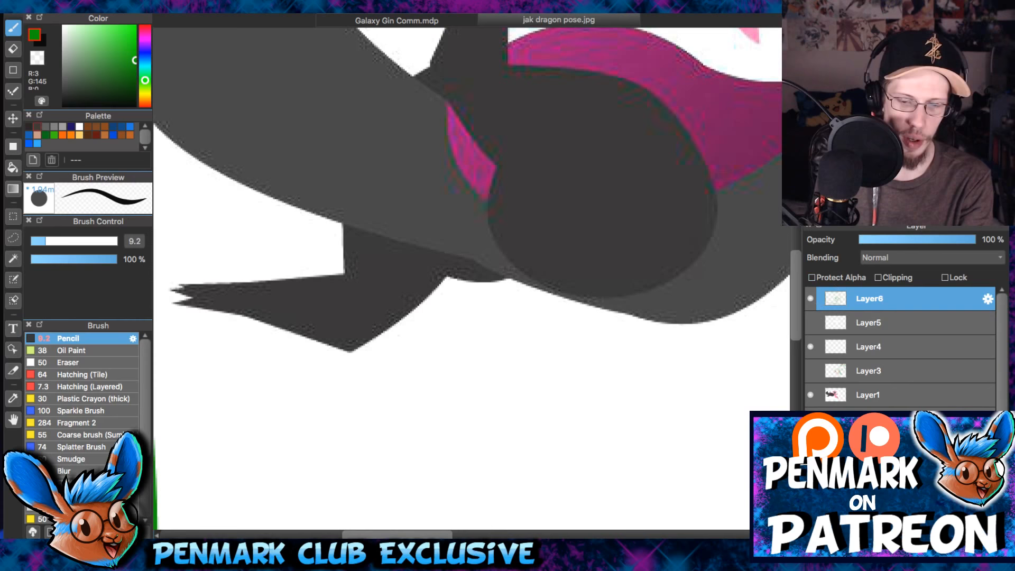
pyautogui.hotkey('ctrl', 'shift', 'n')
# - Try green strokes over the tail base and the hind leg and undo them
pyautogui.moveTo(430, 69); pyautogui.dragTo(495, 257)
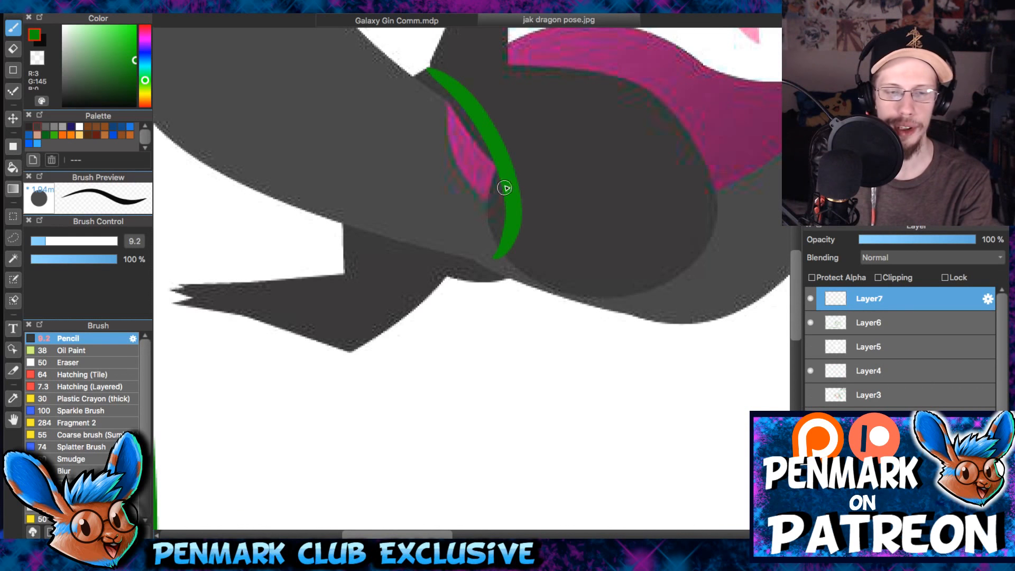
pyautogui.moveTo(350, 346)
pyautogui.mouseDown()
pyautogui.moveTo(414, 288)
pyautogui.moveTo(495, 283)
pyautogui.moveTo(472, 287)
pyautogui.moveTo(449, 357)
pyautogui.mouseUp()
pyautogui.hotkey('ctrl', 'z')
pyautogui.hotkey('ctrl', 'z')
pyautogui.hotkey('ctrl', 'z')
# - Draw a thin green curve where the tail base meets the thigh and an S-shaped contour behind the lower hind leg, thinned with the eraser
pyautogui.moveTo(411, 174)
pyautogui.mouseDown()
pyautogui.moveTo(475, 330)
pyautogui.moveTo(462, 256)
pyautogui.moveTo(471, 337)
pyautogui.mouseUp()
pyautogui.moveTo(472, 226); pyautogui.dragTo(546, 97)
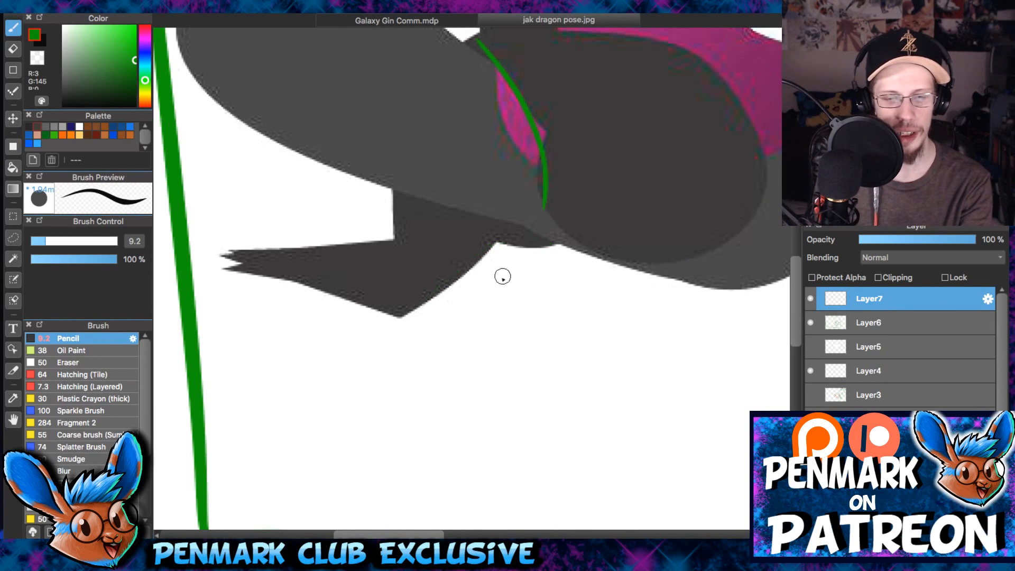
pyautogui.moveTo(494, 241); pyautogui.dragTo(461, 279)
pyautogui.hotkey('ctrl', 'z')
pyautogui.moveTo(494, 239); pyautogui.dragTo(443, 285)
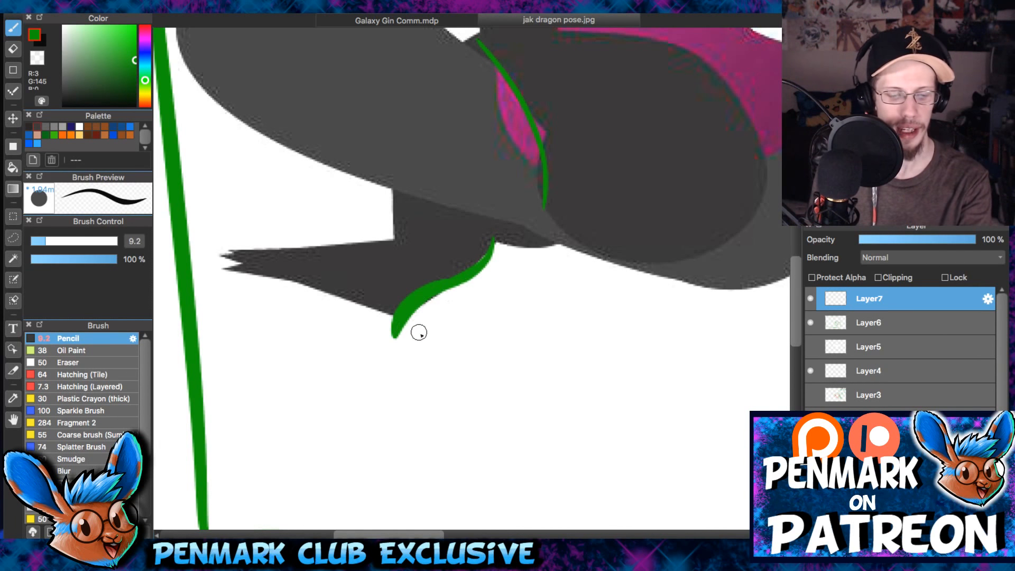
pyautogui.press('e')
pyautogui.moveTo(420, 339); pyautogui.dragTo(450, 307)
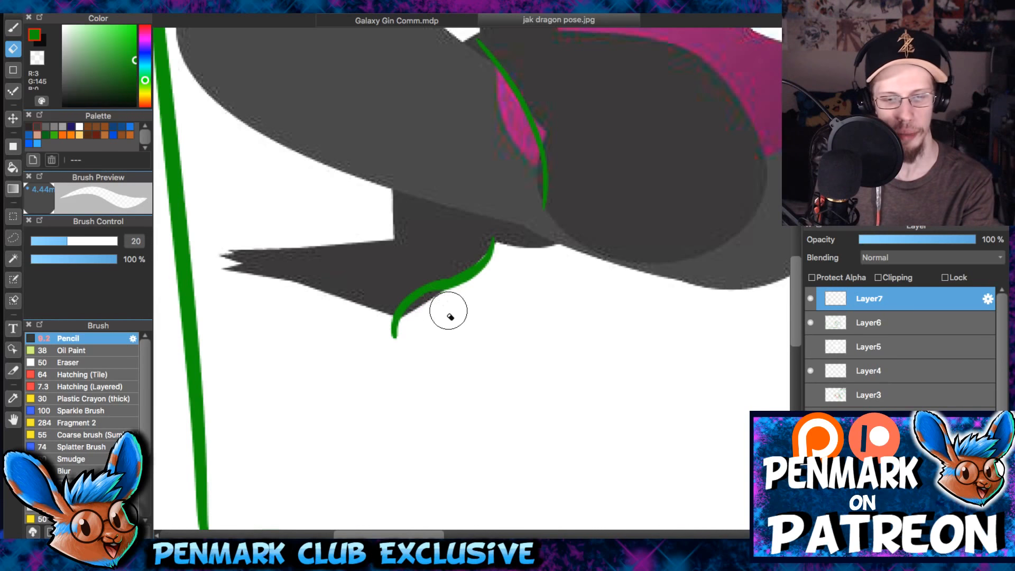
# - Extend the green contour behind the lower hind leg up into the thigh and taper its lower end below the heel
pyautogui.press('b')
pyautogui.moveTo(480, 221)
pyautogui.mouseDown()
pyautogui.moveTo(481, 267)
pyautogui.moveTo(438, 279)
pyautogui.moveTo(407, 319)
pyautogui.mouseUp()
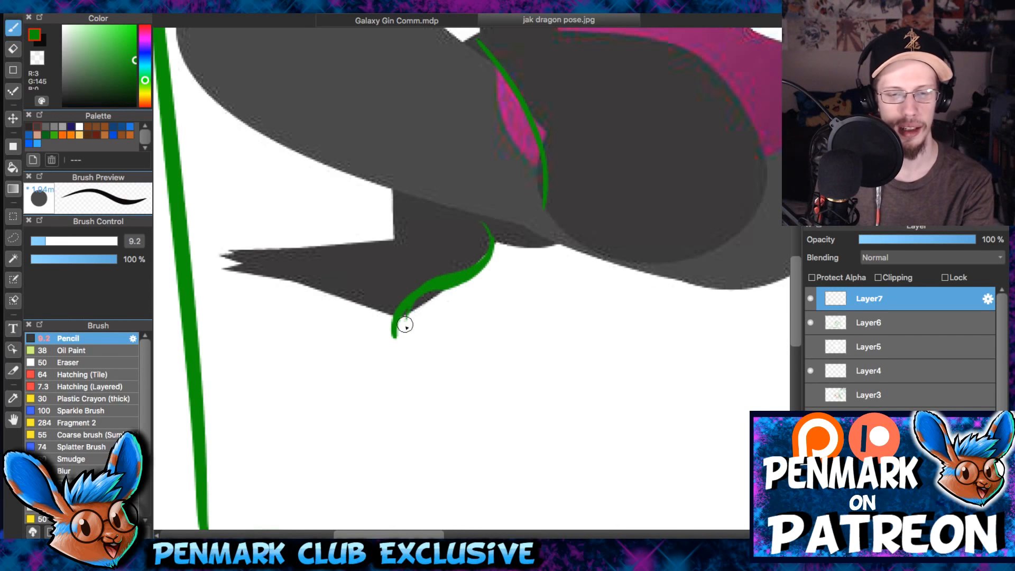
pyautogui.moveTo(465, 243); pyautogui.dragTo(430, 299)
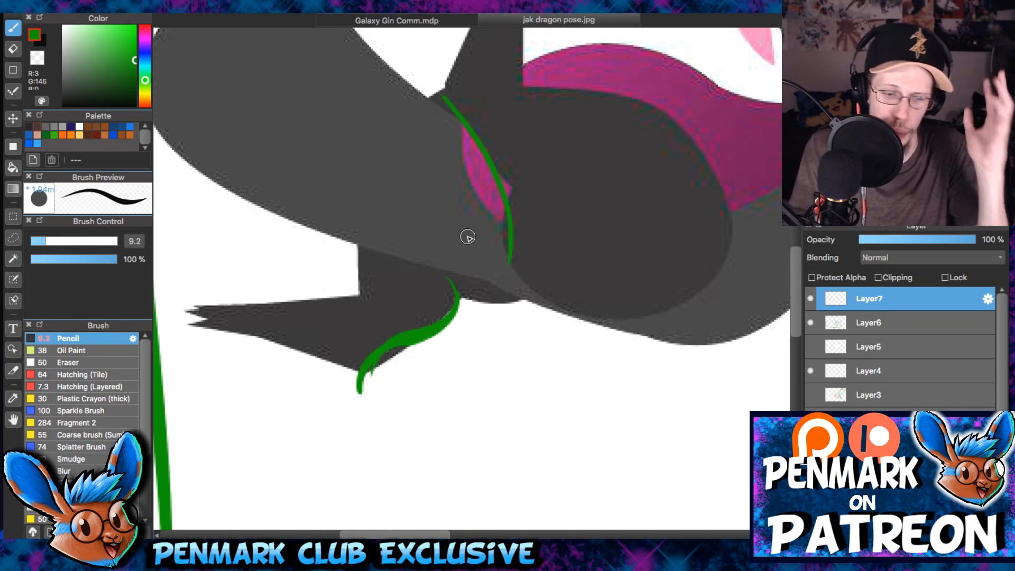
pyautogui.press('e')
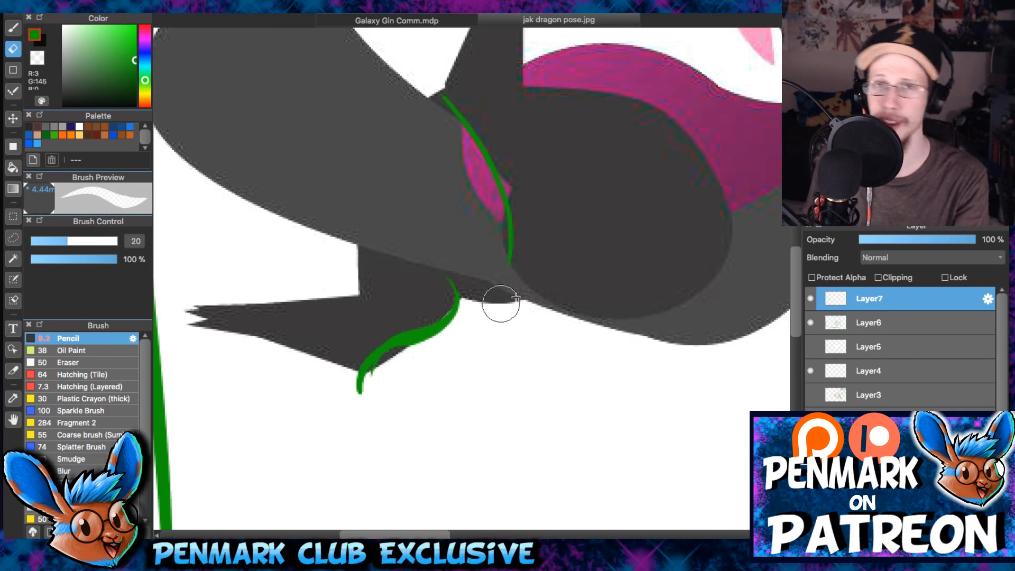
pyautogui.press('[')
pyautogui.press('[')
pyautogui.press('[')
pyautogui.press('b')
pyautogui.moveTo(414, 362); pyautogui.dragTo(396, 418)
# - Redraw the green curve between the tail base and the thigh as a thicker line and trim it with a small eraser
pyautogui.moveTo(428, 154); pyautogui.dragTo(503, 318)
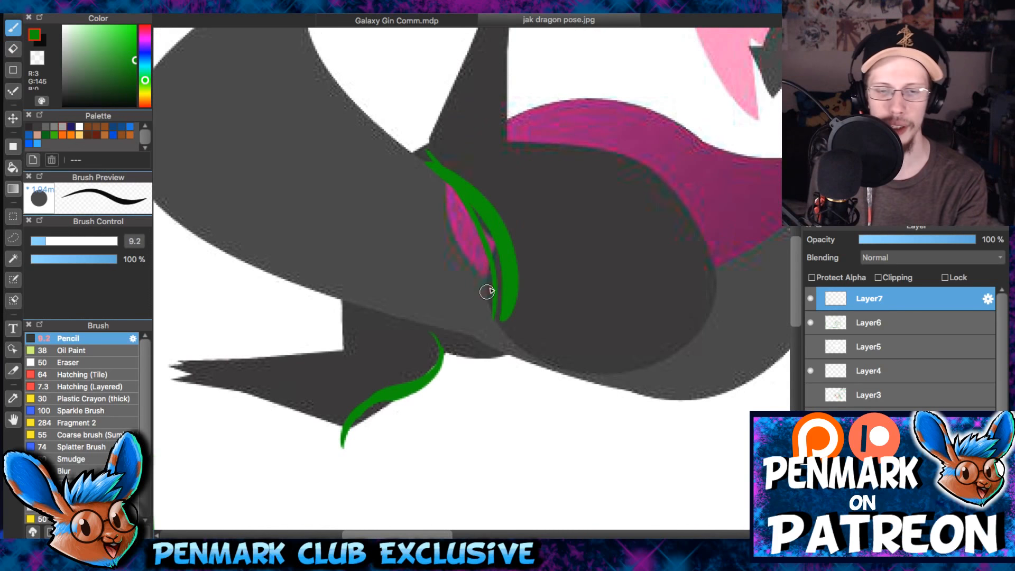
pyautogui.press('super+z')
pyautogui.moveTo(414, 356); pyautogui.dragTo(436, 306)
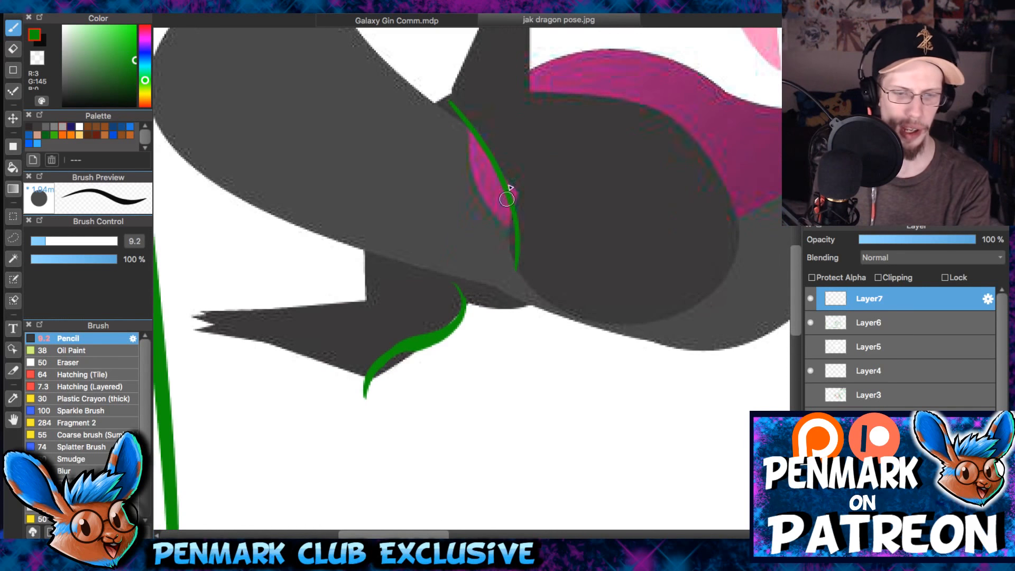
pyautogui.moveTo(453, 84)
pyautogui.mouseDown()
pyautogui.moveTo(520, 209)
pyautogui.moveTo(511, 266)
pyautogui.mouseUp()
pyautogui.press('e')
pyautogui.press('[')
pyautogui.press('[')
pyautogui.moveTo(465, 106)
pyautogui.mouseDown()
pyautogui.moveTo(506, 148)
pyautogui.moveTo(478, 166)
pyautogui.moveTo(507, 180)
pyautogui.moveTo(506, 228)
pyautogui.mouseUp()
pyautogui.press('b')
pyautogui.moveTo(603, 193)
pyautogui.mouseDown()
pyautogui.moveTo(575, 274)
pyautogui.moveTo(591, 198)
pyautogui.mouseUp()
# - Erase the green curve at the tail base and the contour behind the lower hind leg with an enlarged eraser
pyautogui.press('e')
pyautogui.press(']')
pyautogui.press(']')
pyautogui.press(']')
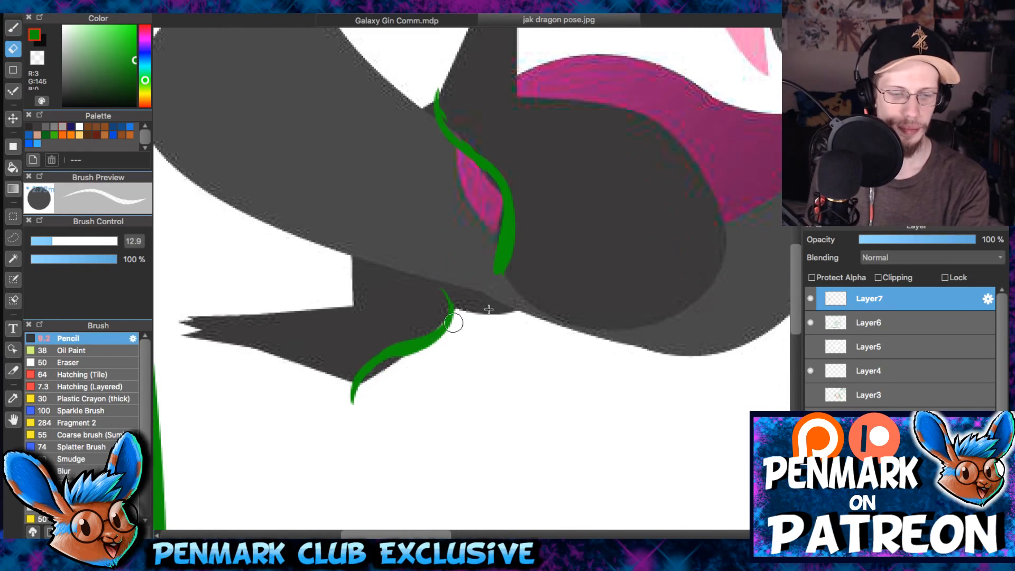
pyautogui.press(']')
pyautogui.moveTo(372, 387); pyautogui.dragTo(455, 272)
pyautogui.press(']')
pyautogui.press(']')
pyautogui.moveTo(426, 101); pyautogui.dragTo(503, 262)
pyautogui.moveTo(505, 204); pyautogui.dragTo(478, 111)
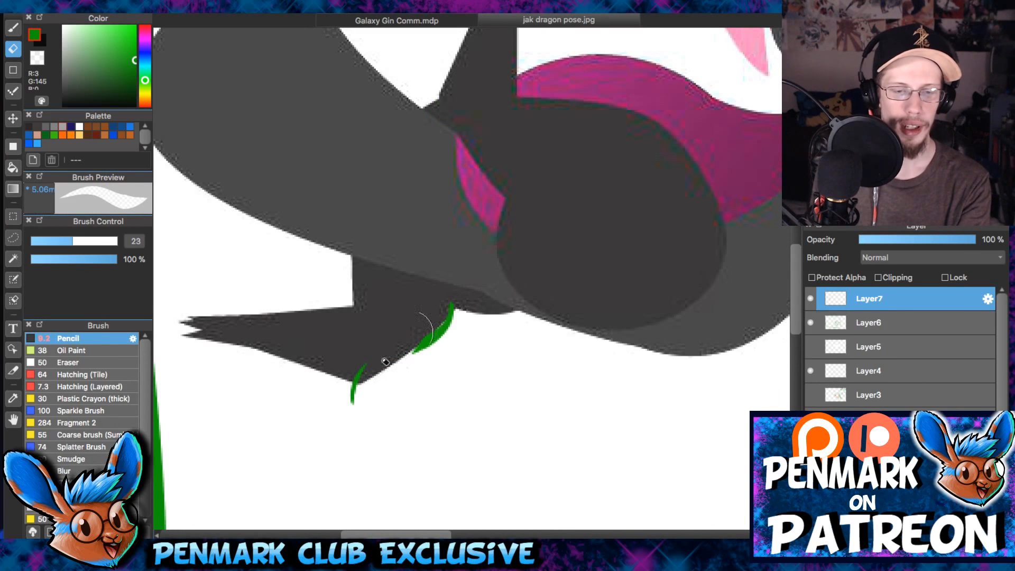
pyautogui.moveTo(446, 317); pyautogui.dragTo(357, 390)
# - Try a green curve along the tail base and straight guide lines across the thigh, and undo them
pyautogui.press('b')
pyautogui.moveTo(438, 107); pyautogui.dragTo(506, 273)
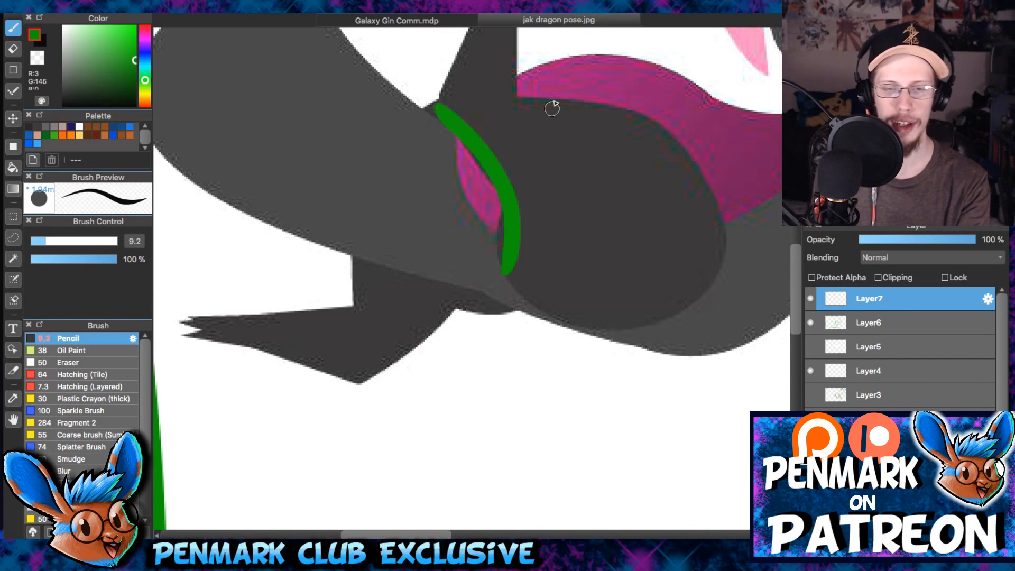
pyautogui.moveTo(640, 133); pyautogui.dragTo(509, 255)
pyautogui.moveTo(475, 90); pyautogui.dragTo(619, 117)
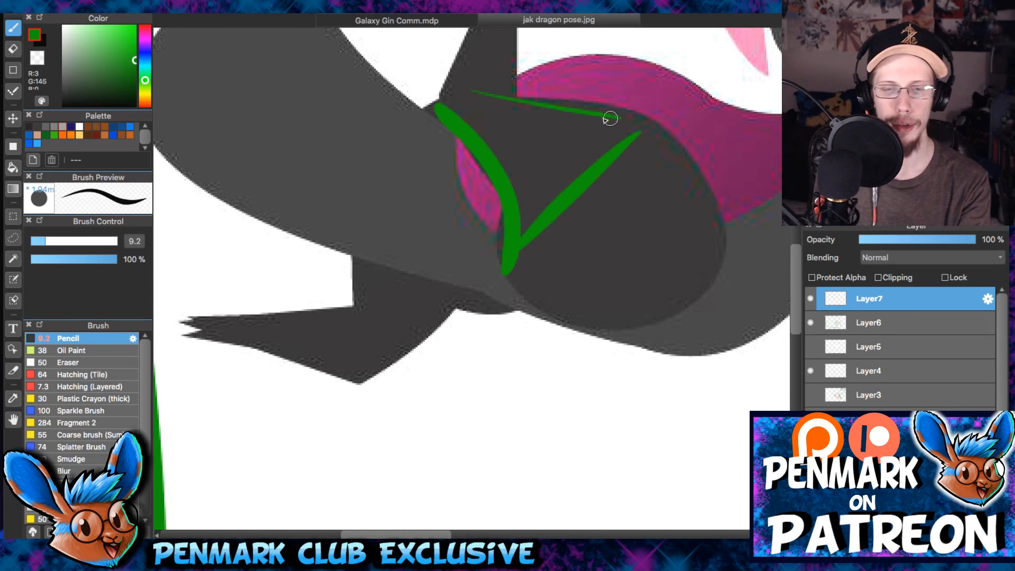
pyautogui.moveTo(521, 91)
pyautogui.mouseDown()
pyautogui.moveTo(433, 128)
pyautogui.moveTo(528, 271)
pyautogui.mouseUp()
pyautogui.press('super+z')
pyautogui.press('super+z')
pyautogui.press('super+z')
# - Try short green strokes around the tail base, thigh and lower hind leg, and undo them
pyautogui.moveTo(512, 223); pyautogui.dragTo(546, 166)
pyautogui.press('super+z')
pyautogui.moveTo(406, 321)
pyautogui.mouseDown()
pyautogui.moveTo(468, 256)
pyautogui.moveTo(569, 258)
pyautogui.moveTo(554, 266)
pyautogui.moveTo(548, 252)
pyautogui.moveTo(408, 322)
pyautogui.mouseUp()
pyautogui.press('super+z')
pyautogui.moveTo(486, 208); pyautogui.dragTo(464, 263)
pyautogui.moveTo(370, 256); pyautogui.dragTo(359, 294)
pyautogui.moveTo(509, 161); pyautogui.dragTo(495, 209)
pyautogui.press('super+z')
pyautogui.press('super+z')
pyautogui.press('super+z')
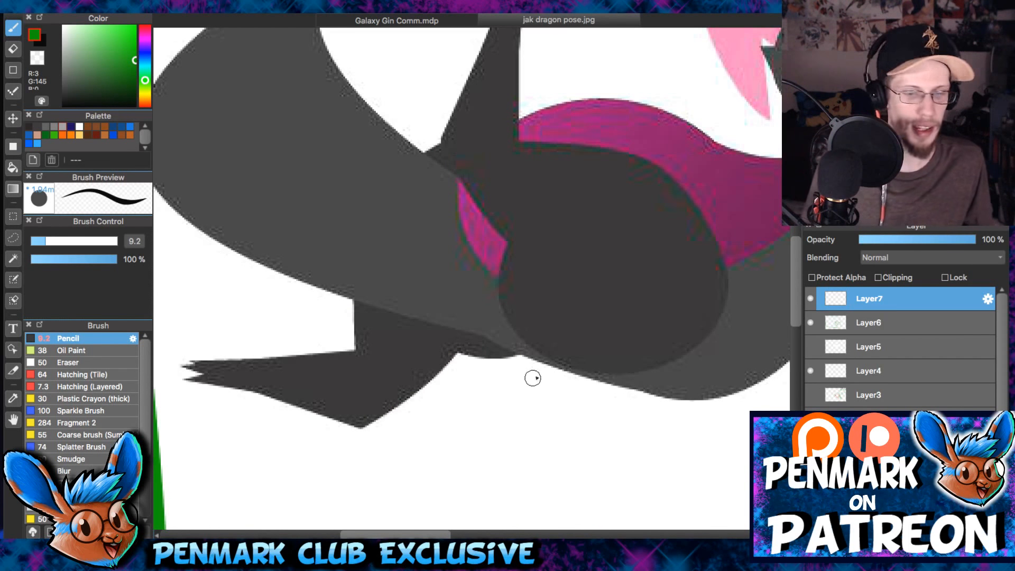
# - Examine the green outlines over the near and far wings up close
pyautogui.scroll(-2, 540, 367)
pyautogui.scroll(-2, 540, 366)
pyautogui.moveTo(689, 292); pyautogui.dragTo(533, 313)
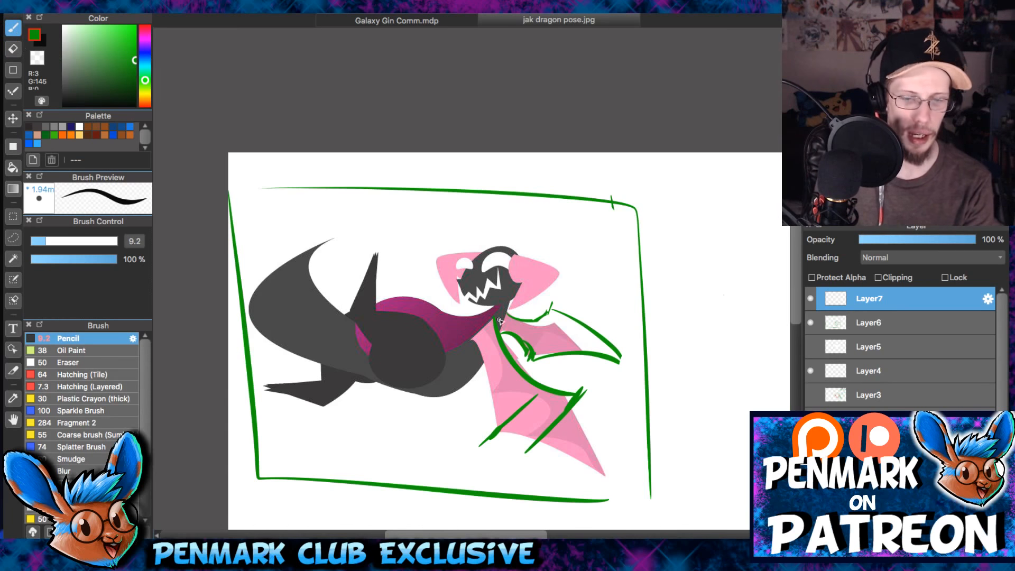
pyautogui.scroll(4, 501, 322)
pyautogui.moveTo(582, 276); pyautogui.dragTo(520, 256)
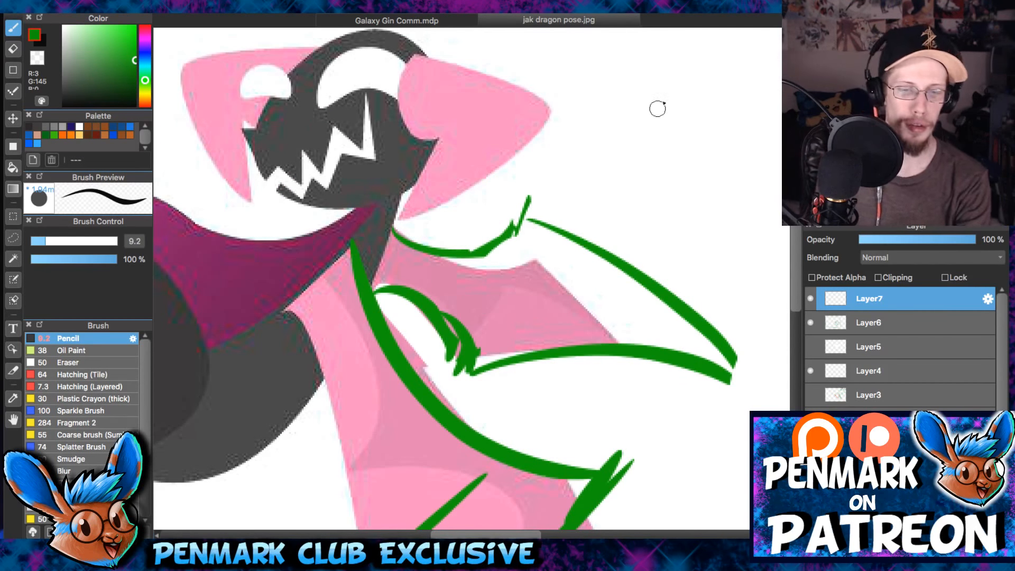
pyautogui.moveTo(662, 101); pyautogui.dragTo(615, 199)
pyautogui.hotkey('ctrl', 'z')
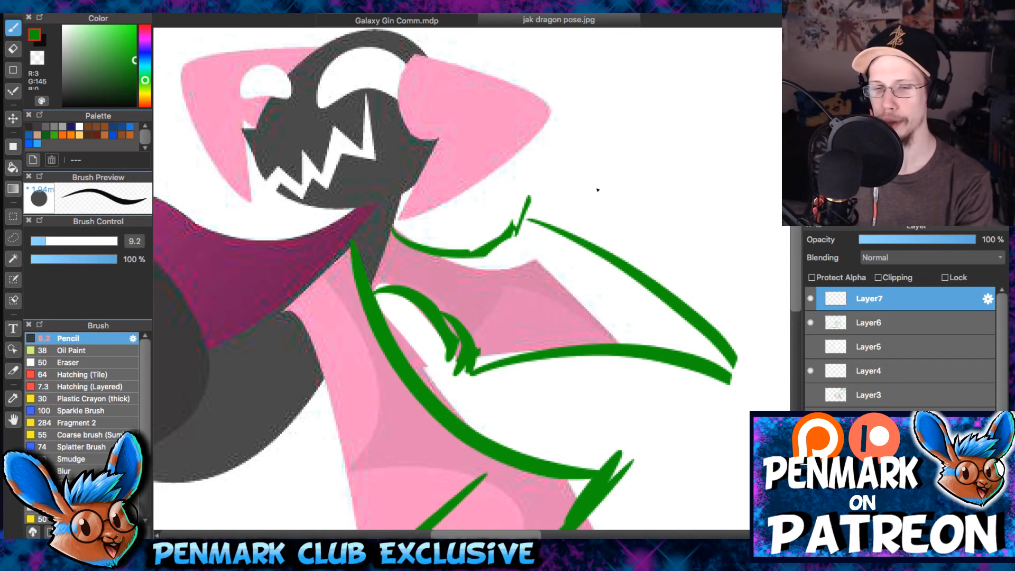
pyautogui.moveTo(575, 197); pyautogui.dragTo(561, 145)
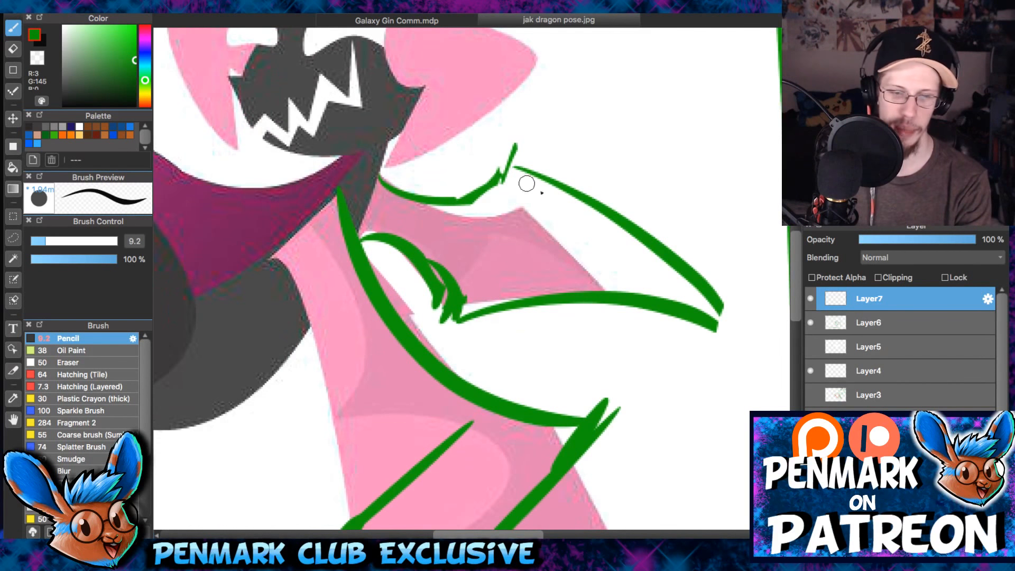
pyautogui.moveTo(557, 203); pyautogui.dragTo(593, 62)
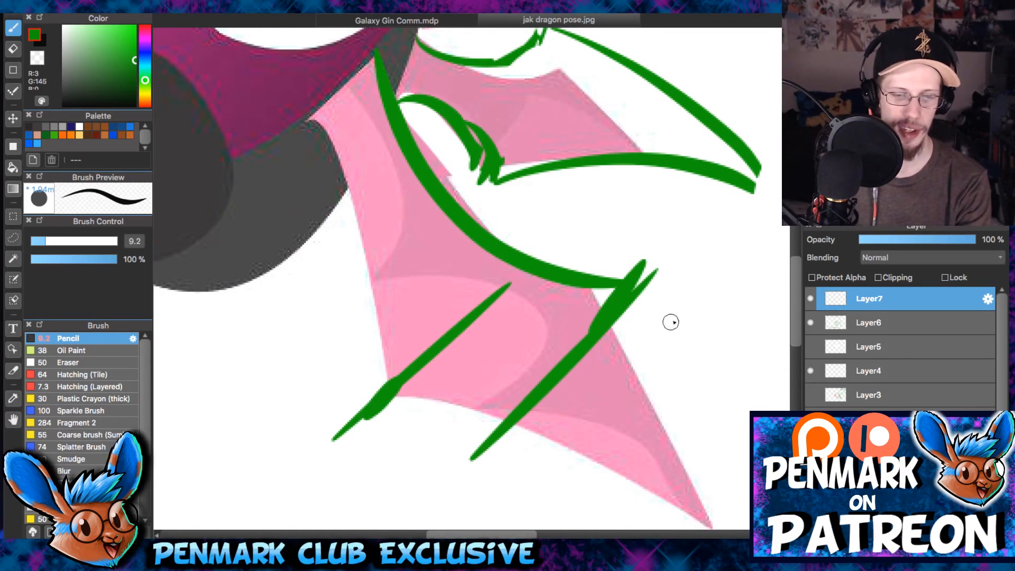
pyautogui.moveTo(743, 252); pyautogui.dragTo(659, 353)
pyautogui.moveTo(671, 308); pyautogui.dragTo(704, 323)
pyautogui.hotkey('ctrl', 'z')
pyautogui.hotkey('ctrl', 'z')
pyautogui.moveTo(708, 156); pyautogui.dragTo(648, 279)
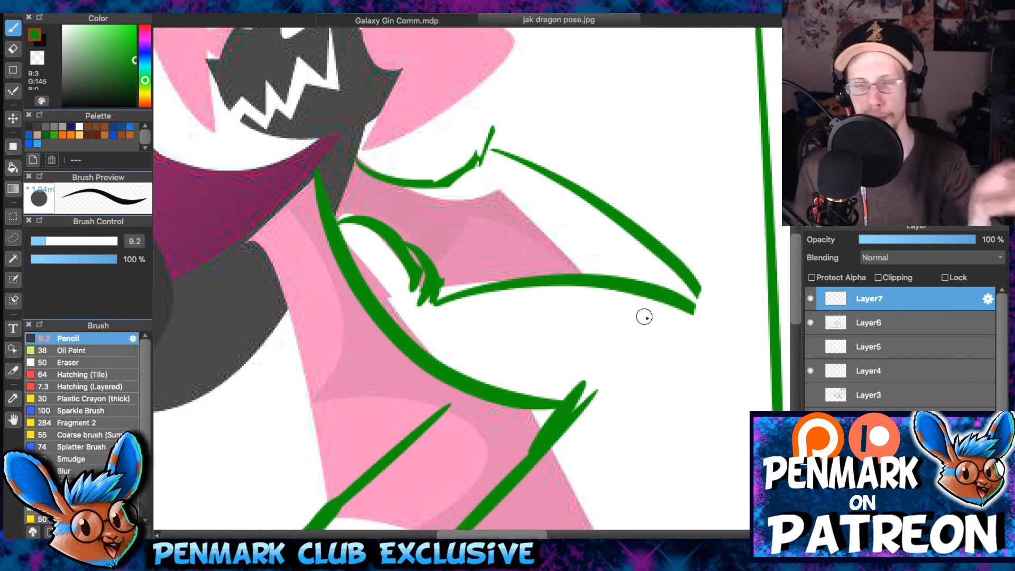
pyautogui.moveTo(634, 289); pyautogui.dragTo(672, 274)
# - Hide and show Layer4, and add a short green stroke closing the far wing's outlined tip
pyautogui.click(811, 370)
pyautogui.click(811, 371)
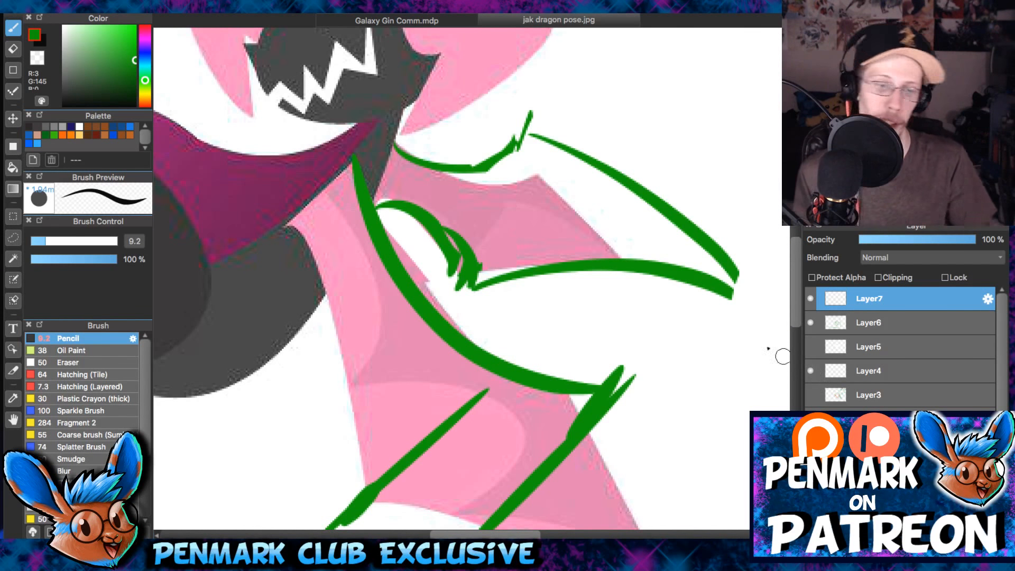
pyautogui.moveTo(604, 271); pyautogui.dragTo(508, 252)
pyautogui.scroll(-2, 630, 265)
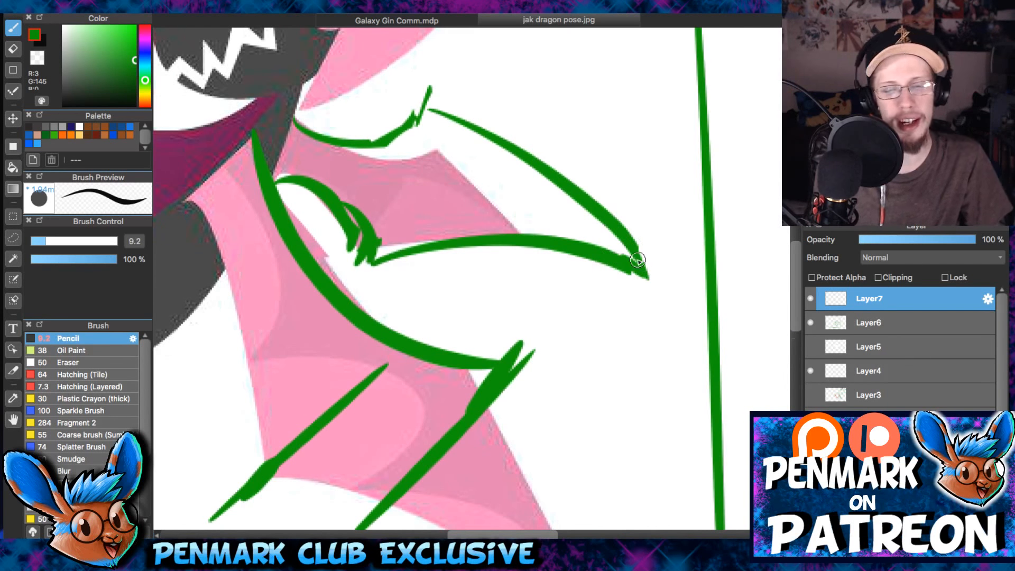
pyautogui.scroll(-2, 633, 264)
# - Try green cross lines at the joint and tip of each wing to compare their widths, and undo them
pyautogui.press('Left')
pyautogui.press('Left')
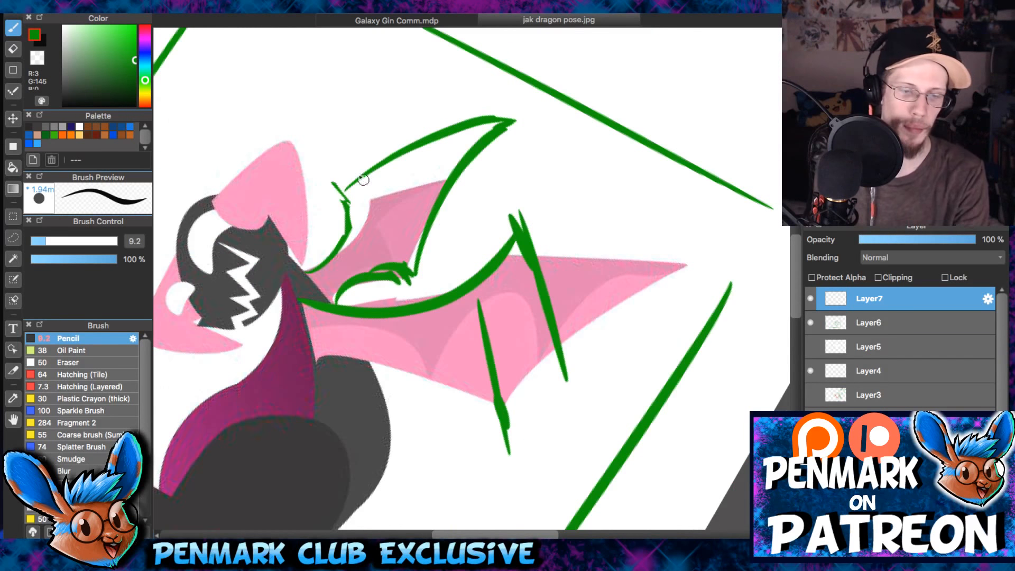
pyautogui.moveTo(331, 165); pyautogui.dragTo(408, 266)
pyautogui.moveTo(464, 81); pyautogui.dragTo(529, 170)
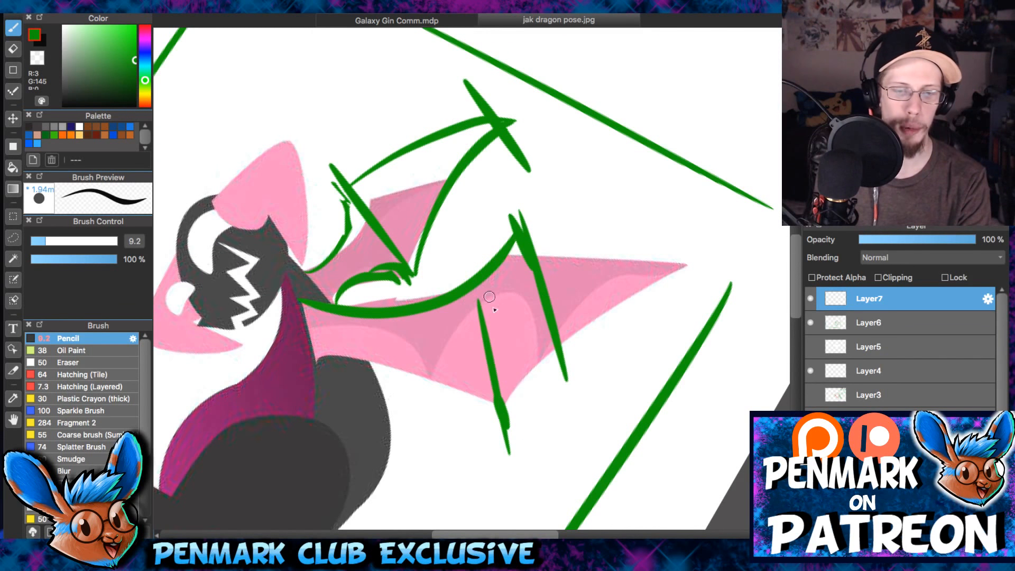
pyautogui.moveTo(482, 234); pyautogui.dragTo(493, 408)
pyautogui.moveTo(676, 176); pyautogui.dragTo(702, 319)
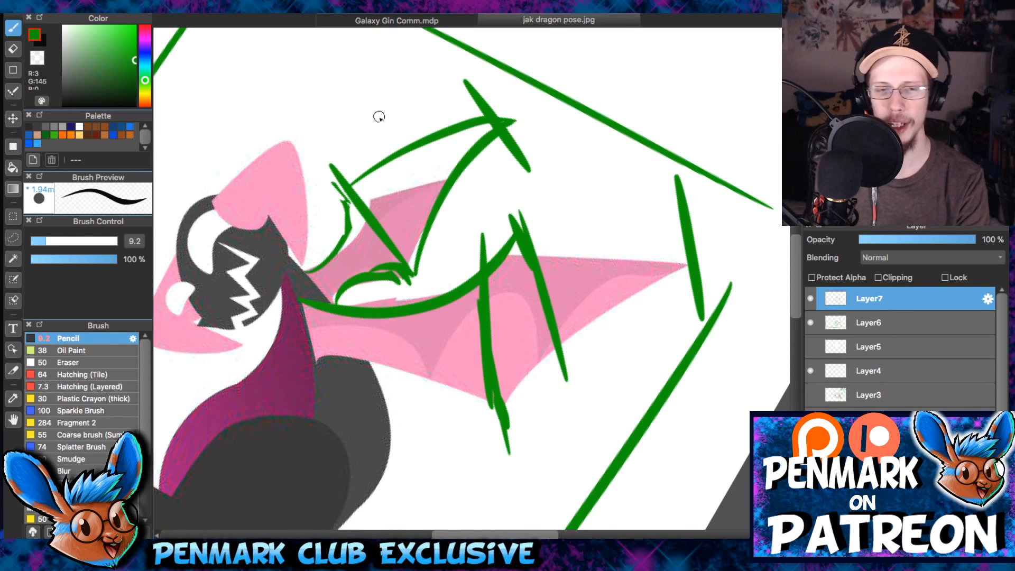
pyautogui.press('super+z')
pyautogui.press('super+z')
pyautogui.press('super+z')
pyautogui.press('super+z')
pyautogui.press('super+z')
# - Try two short green strokes above the far wing's joint, and undo the remaining test strokes
pyautogui.moveTo(340, 119)
pyautogui.mouseDown()
pyautogui.moveTo(356, 134)
pyautogui.moveTo(353, 150)
pyautogui.mouseUp()
pyautogui.moveTo(379, 98); pyautogui.dragTo(367, 140)
pyautogui.hotkey('ctrl', 'z')
pyautogui.hotkey('ctrl', 'z')
pyautogui.hotkey('ctrl', 'z')
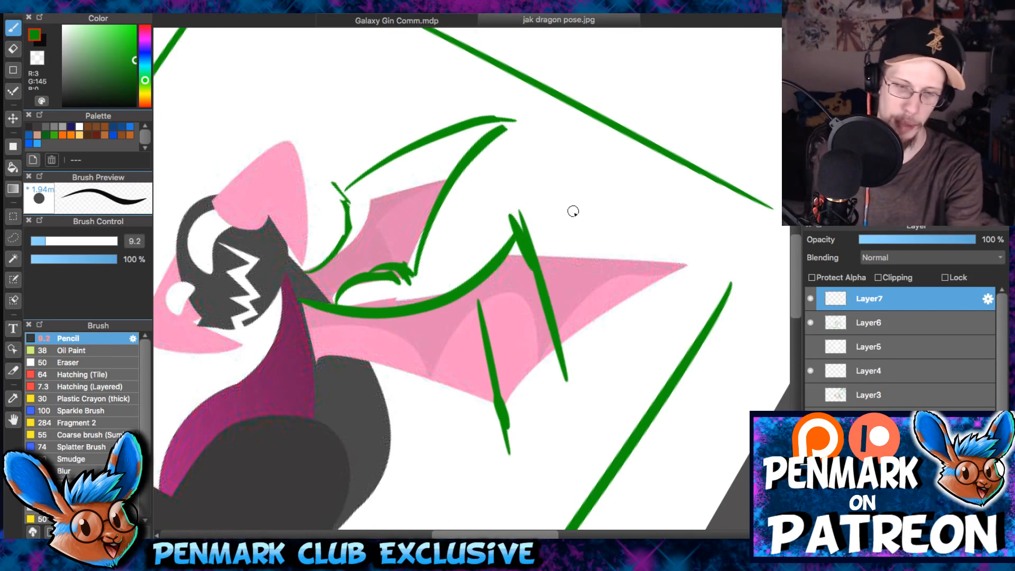
# - Rotate the canvas back upright and examine the whole dragon and its wings within the green frame
pyautogui.press('Right')
pyautogui.press('Right')
pyautogui.press('Right')
pyautogui.press('Right')
pyautogui.moveTo(537, 200); pyautogui.dragTo(639, 232)
pyautogui.press('super+minus')
pyautogui.moveTo(530, 226); pyautogui.dragTo(616, 255)
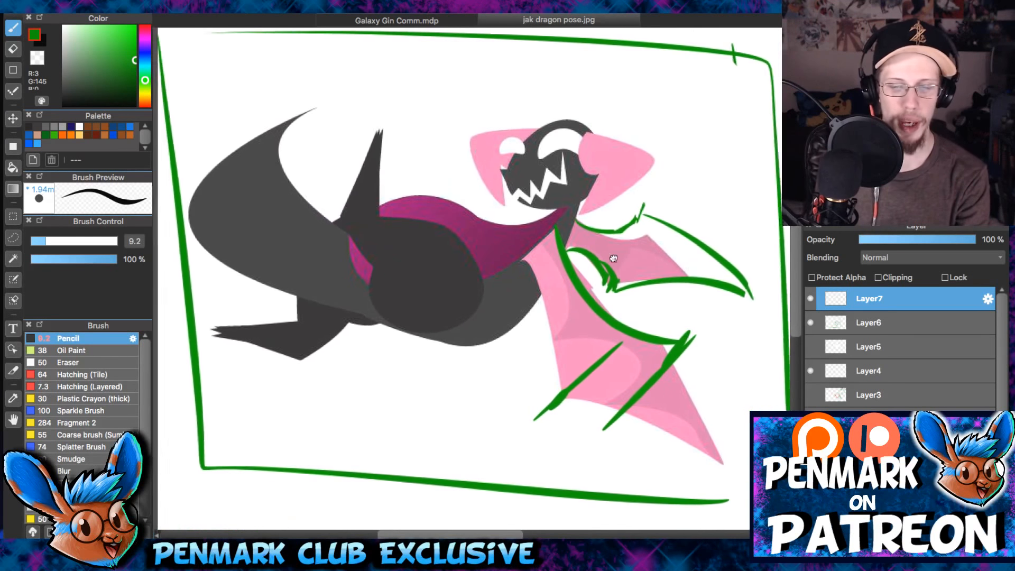
pyautogui.press('super+minus')
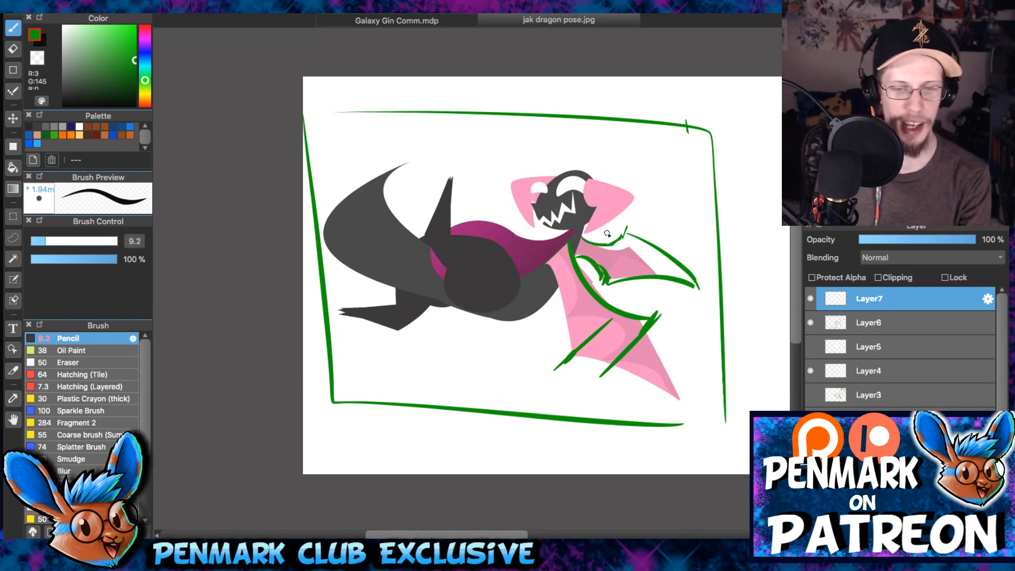
pyautogui.scroll(3, 607, 233)
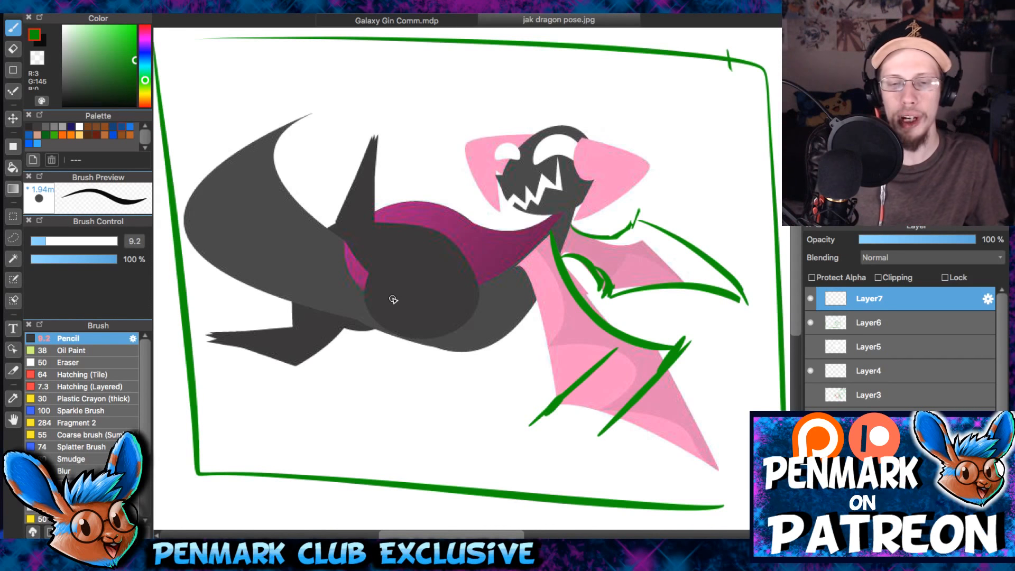
pyautogui.moveTo(632, 369); pyautogui.dragTo(609, 330)
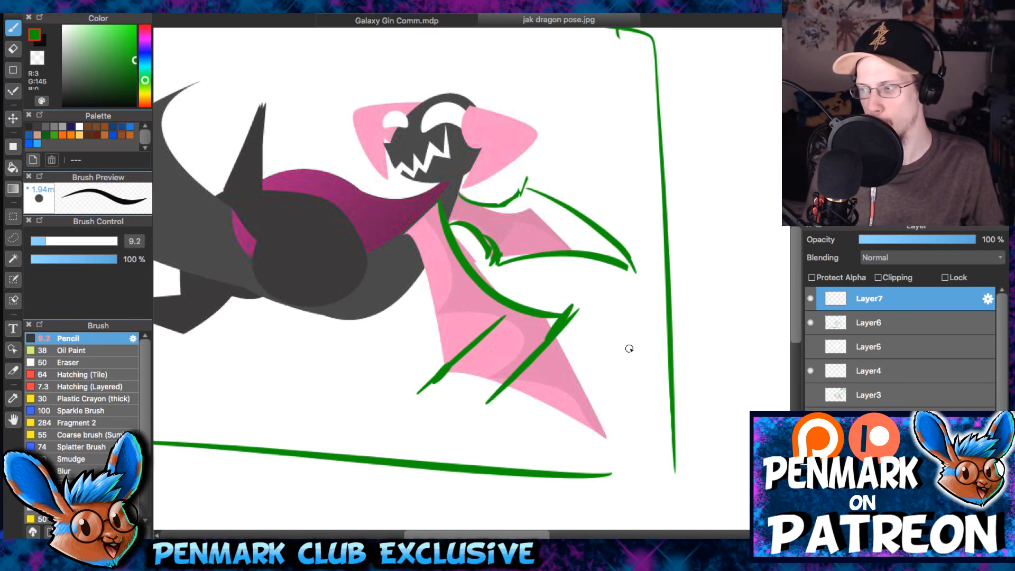
pyautogui.scroll(-3, 630, 347)
pyautogui.moveTo(629, 347); pyautogui.dragTo(599, 296)
pyautogui.scroll(3, 599, 296)
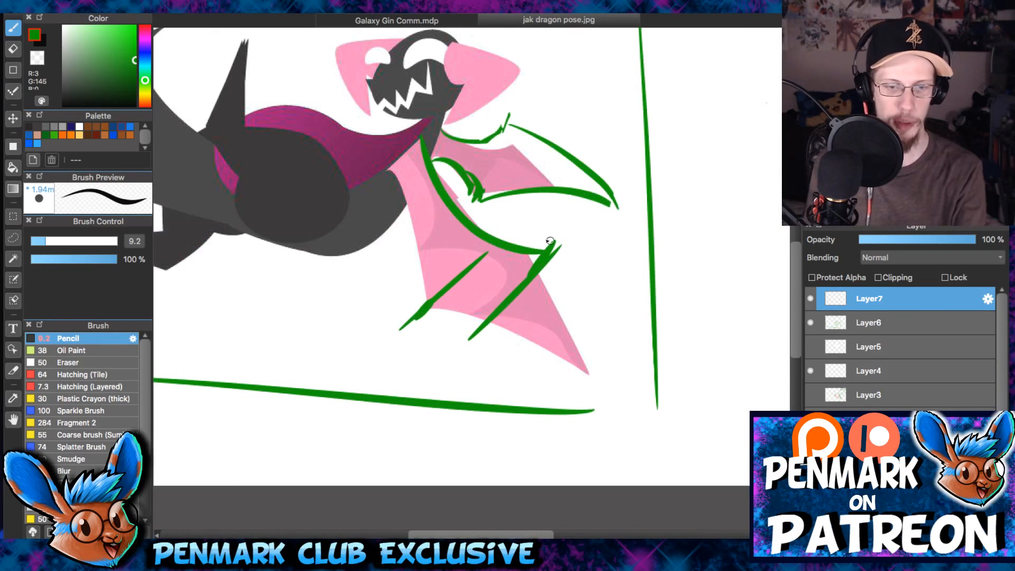
# - Draw enlarged green outlines extending the near and far wing tips past the frame's edge
pyautogui.moveTo(560, 240); pyautogui.dragTo(676, 433)
pyautogui.moveTo(417, 344); pyautogui.dragTo(676, 451)
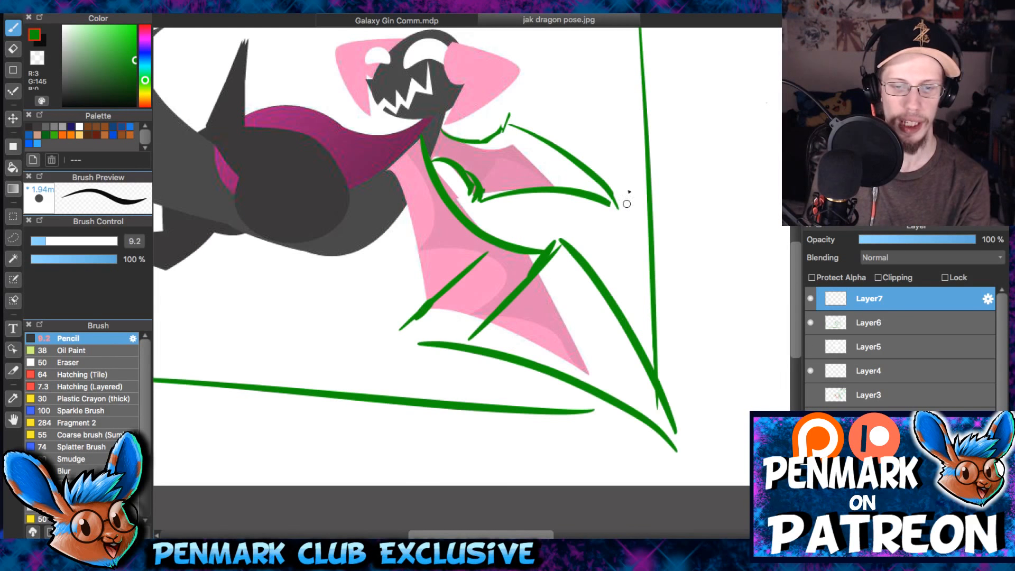
pyautogui.moveTo(578, 116); pyautogui.dragTo(521, 164)
pyautogui.moveTo(447, 159); pyautogui.dragTo(678, 297)
pyautogui.moveTo(424, 267)
pyautogui.mouseDown()
pyautogui.moveTo(597, 262)
pyautogui.moveTo(599, 289)
pyautogui.moveTo(521, 248)
pyautogui.moveTo(548, 296)
pyautogui.moveTo(679, 311)
pyautogui.mouseUp()
pyautogui.hotkey('ctrl', 'z')
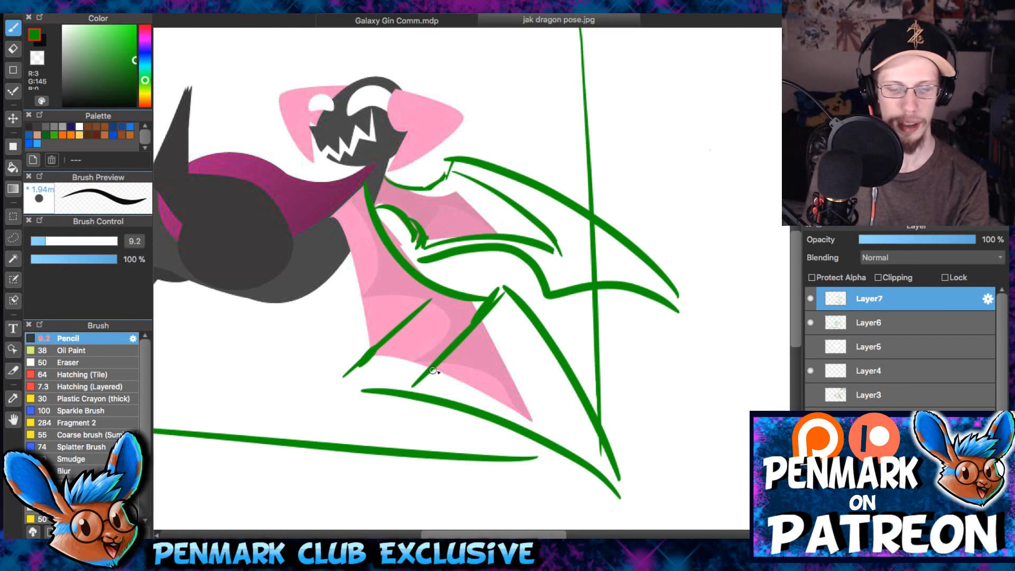
# - Compare the wings with and without the enlarged outlines by undoing and redoing the strokes, leaving them undone
pyautogui.press('e')
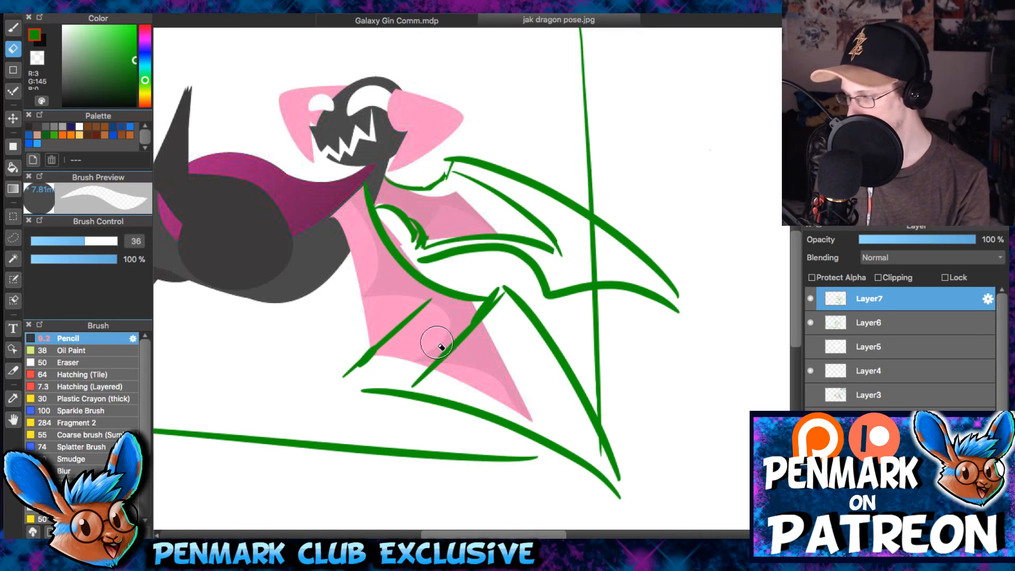
pyautogui.hotkey('ctrl', 'z')
pyautogui.hotkey('ctrl', 'z')
pyautogui.hotkey('ctrl', 'z')
pyautogui.hotkey('ctrl', 'z')
pyautogui.hotkey('ctrl', 'z')
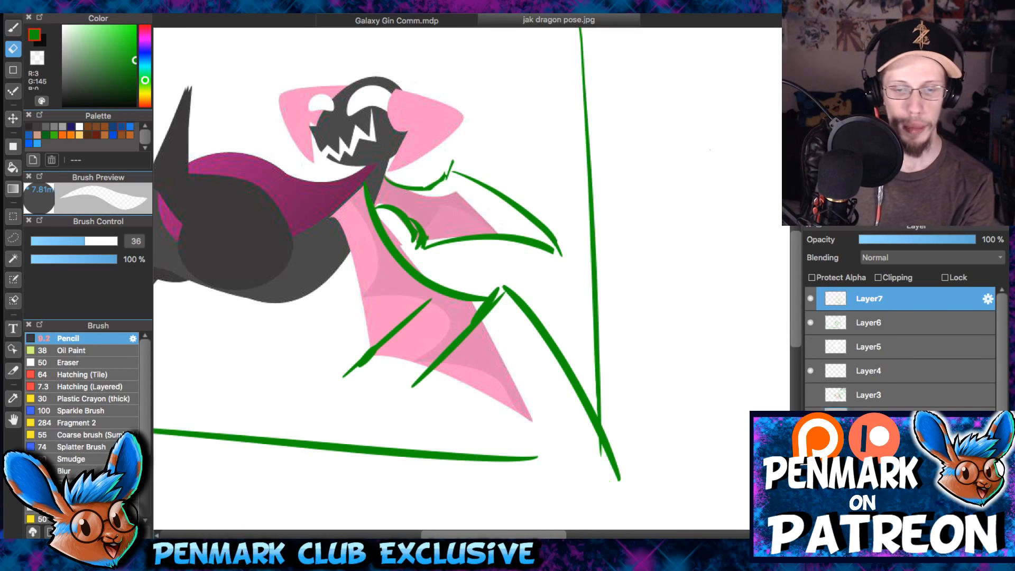
pyautogui.moveTo(565, 240); pyautogui.dragTo(561, 257)
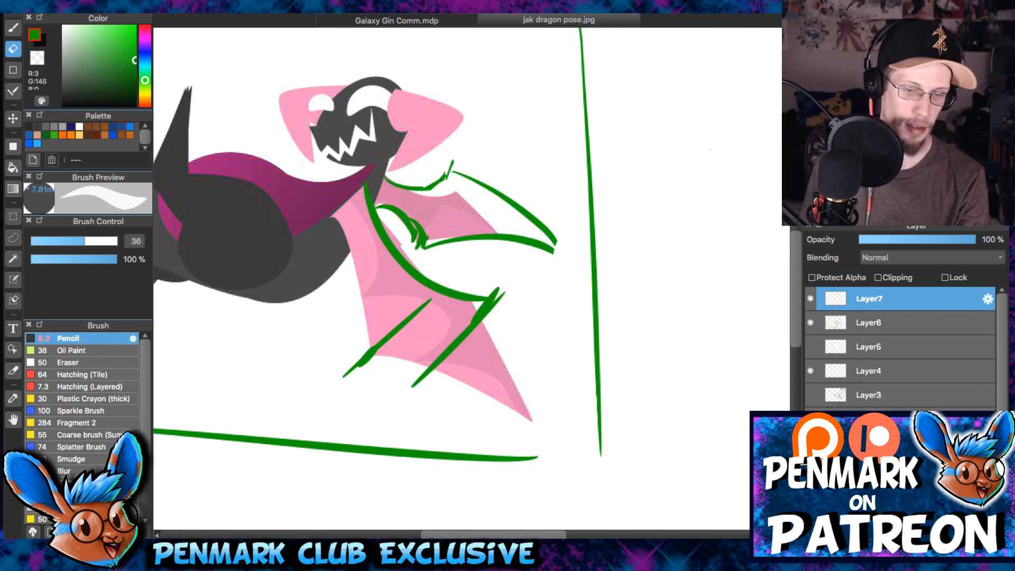
pyautogui.hotkey('ctrl', 'y')
pyautogui.hotkey('ctrl', 'y')
pyautogui.hotkey('ctrl', 'y')
pyautogui.hotkey('ctrl', 'y')
pyautogui.hotkey('ctrl', 'y')
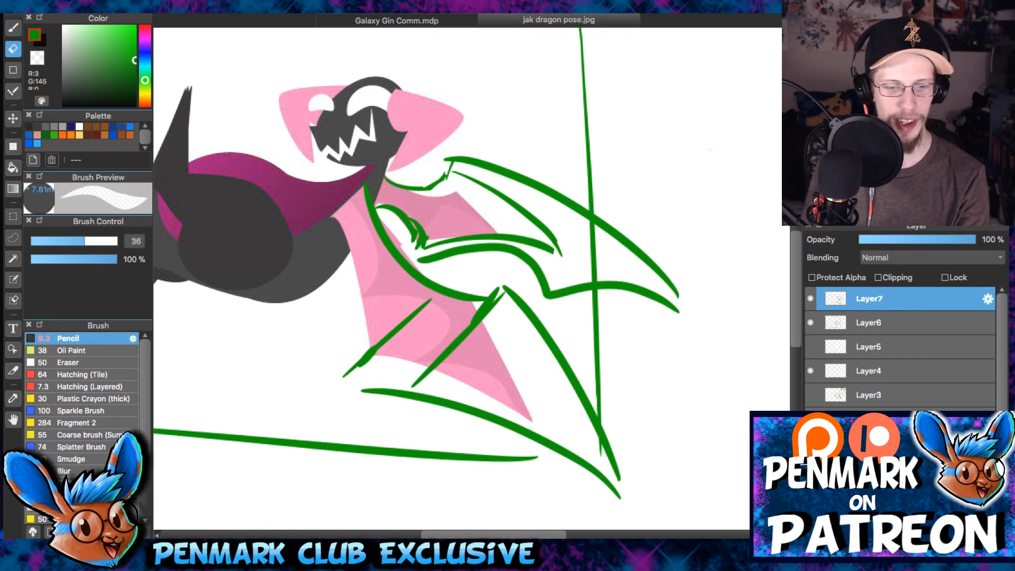
pyautogui.hotkey('ctrl', 'z')
pyautogui.hotkey('ctrl', 'z')
pyautogui.hotkey('ctrl', 'z')
pyautogui.hotkey('ctrl', 'z')
pyautogui.hotkey('ctrl', 'z')
pyautogui.hotkey('ctrl', 'z')
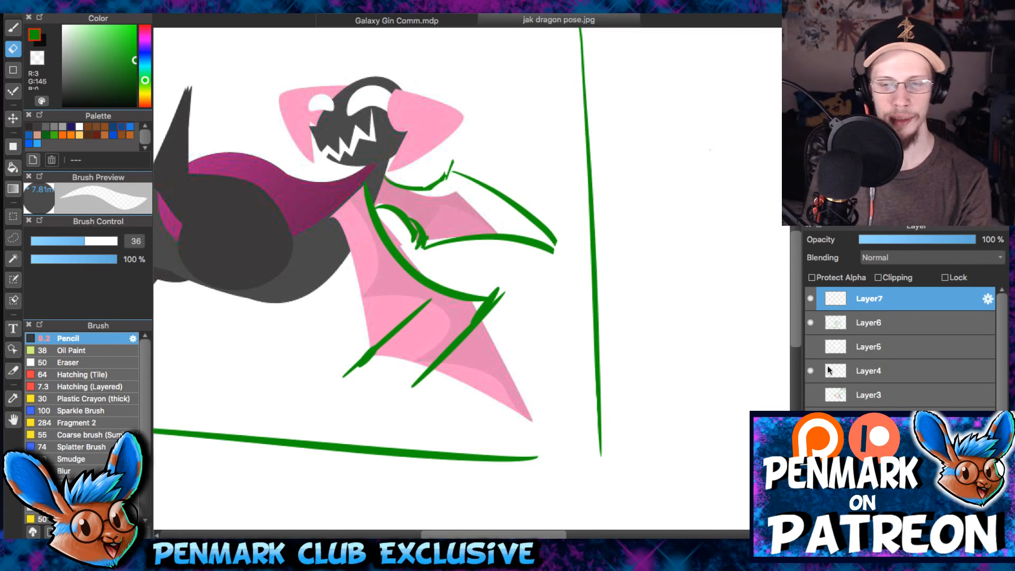
# - Hide the green overlay layers Layer7, Layer6 and Layer4, and add a new layer above Layer7
pyautogui.click(810, 299)
pyautogui.click(810, 322)
pyautogui.click(811, 393)
pyautogui.click(810, 370)
pyautogui.click(811, 394)
pyautogui.click(812, 532)
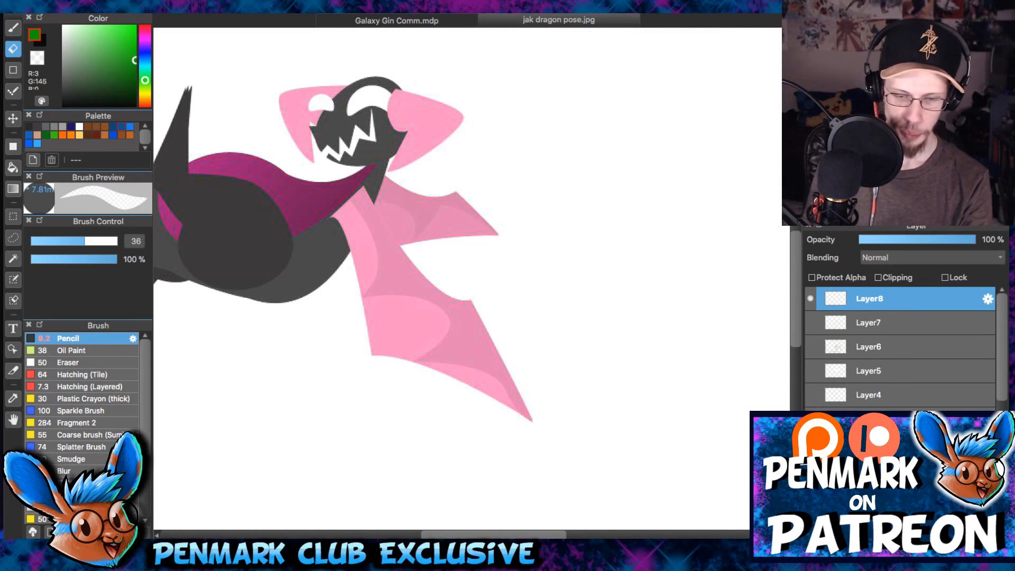
# - Paint over the dragon's two pink wings in white on Layer8 using a size 80 brush
pyautogui.press('b')
pyautogui.scroll(-2, 522, 262)
pyautogui.click(80, 126)
pyautogui.click(102, 241)
pyautogui.moveTo(523, 361)
pyautogui.mouseDown()
pyautogui.moveTo(424, 342)
pyautogui.moveTo(462, 247)
pyautogui.moveTo(432, 264)
pyautogui.moveTo(476, 201)
pyautogui.mouseUp()
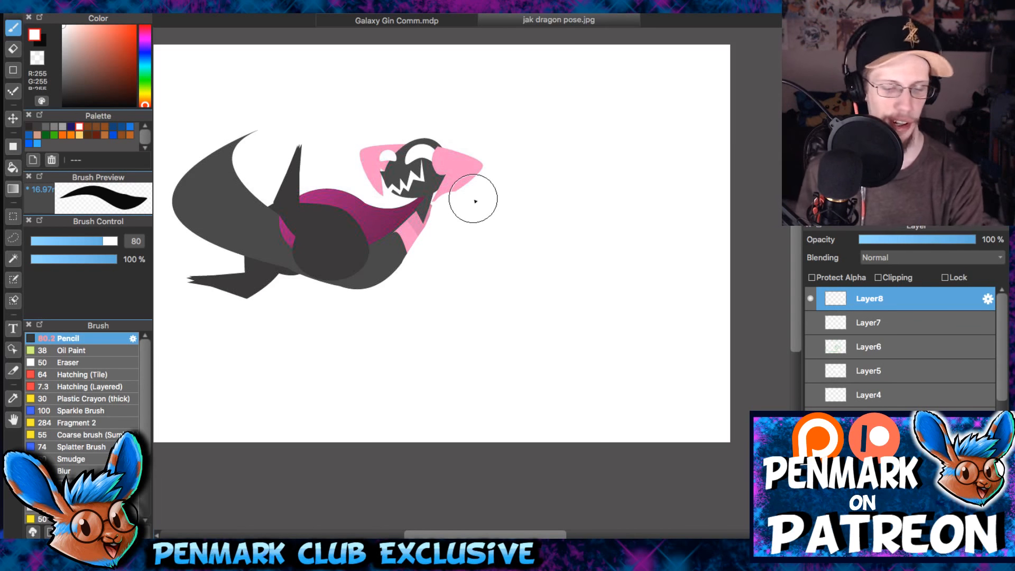
# - Try lowering the opacity of the white cover on Layer8 to reveal the original wings underneath
pyautogui.scroll(3, 478, 291)
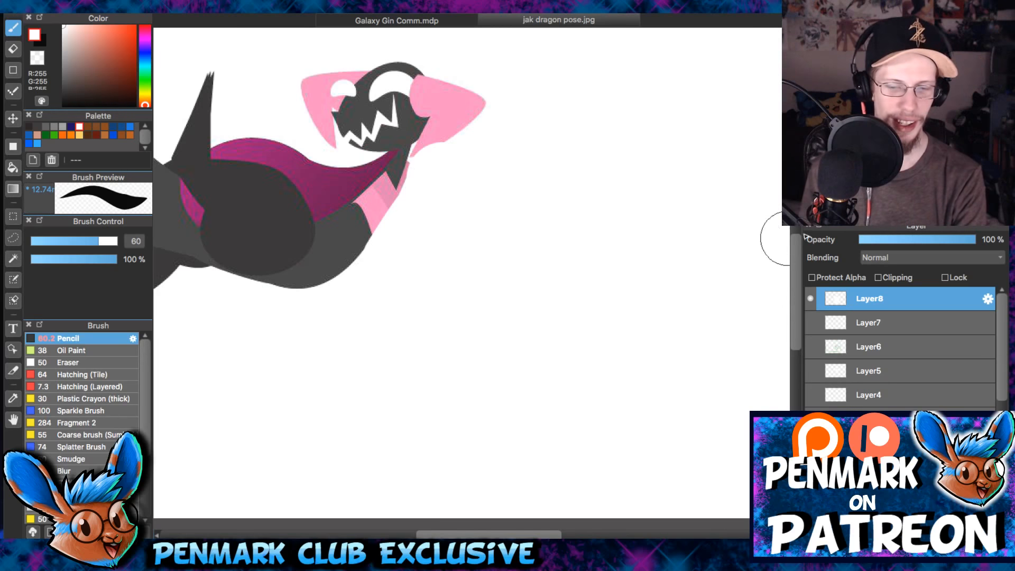
pyautogui.moveTo(884, 233); pyautogui.dragTo(903, 236)
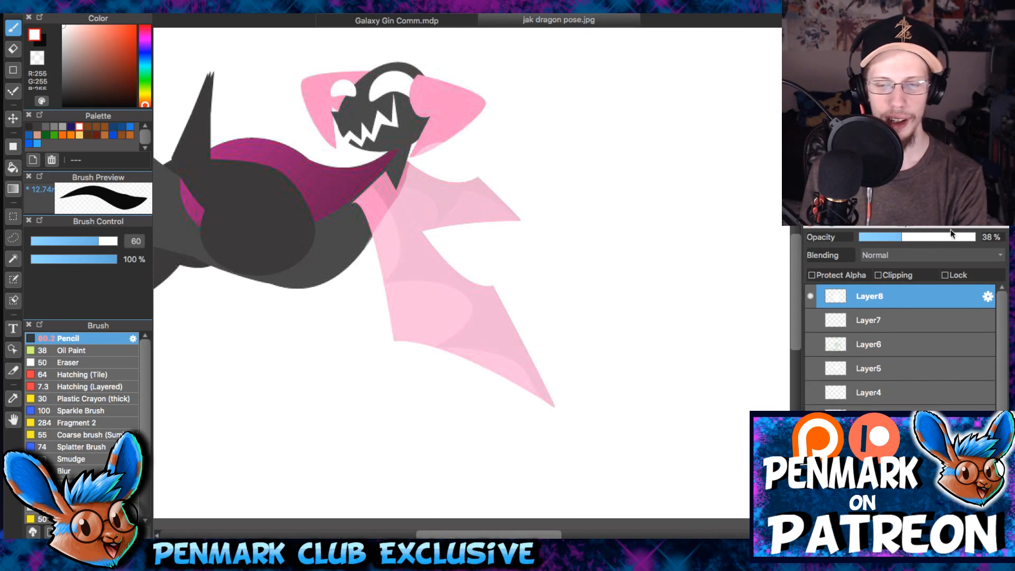
pyautogui.scroll(-10, 906, 317)
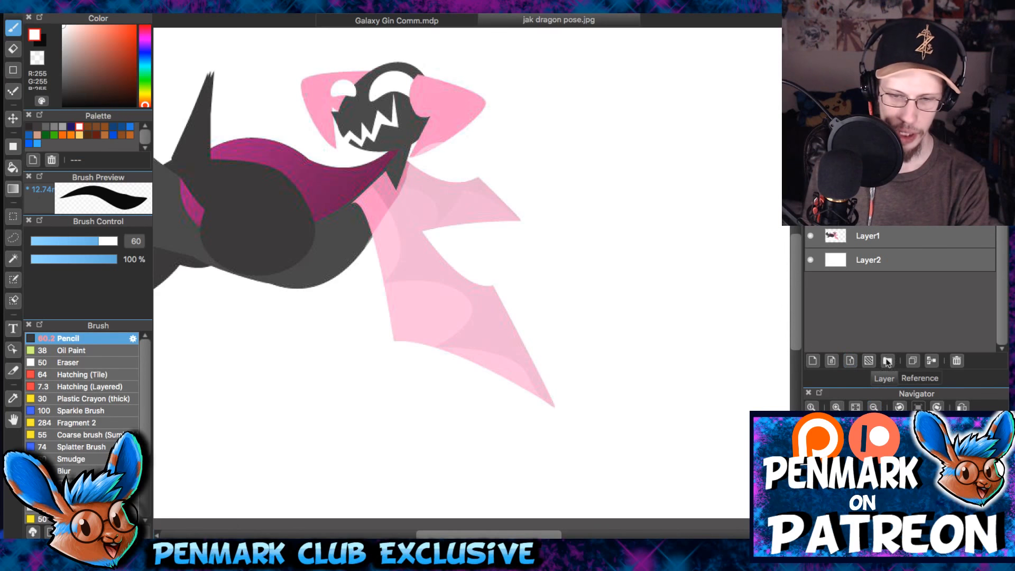
pyautogui.click(930, 378)
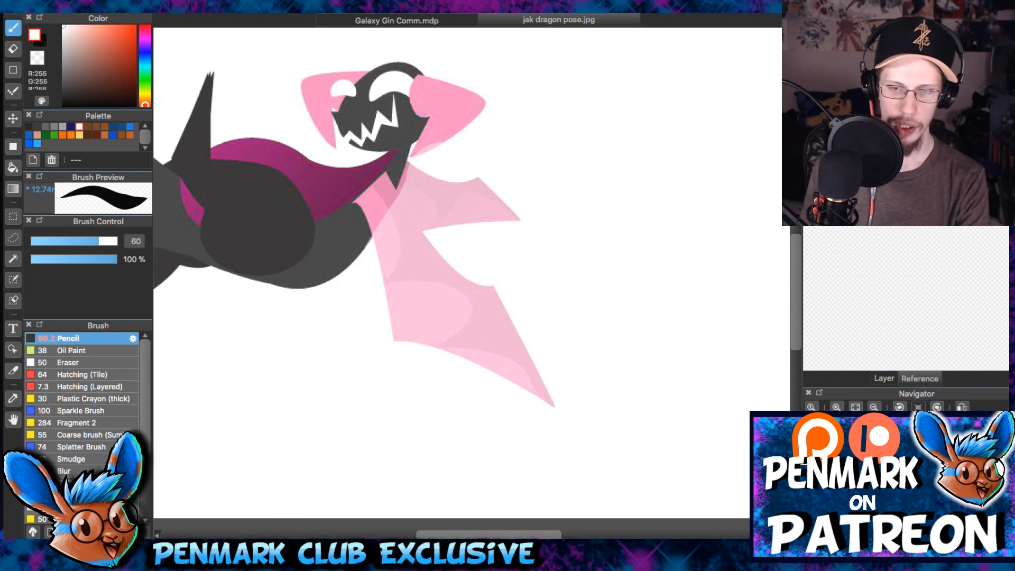
pyautogui.click(893, 379)
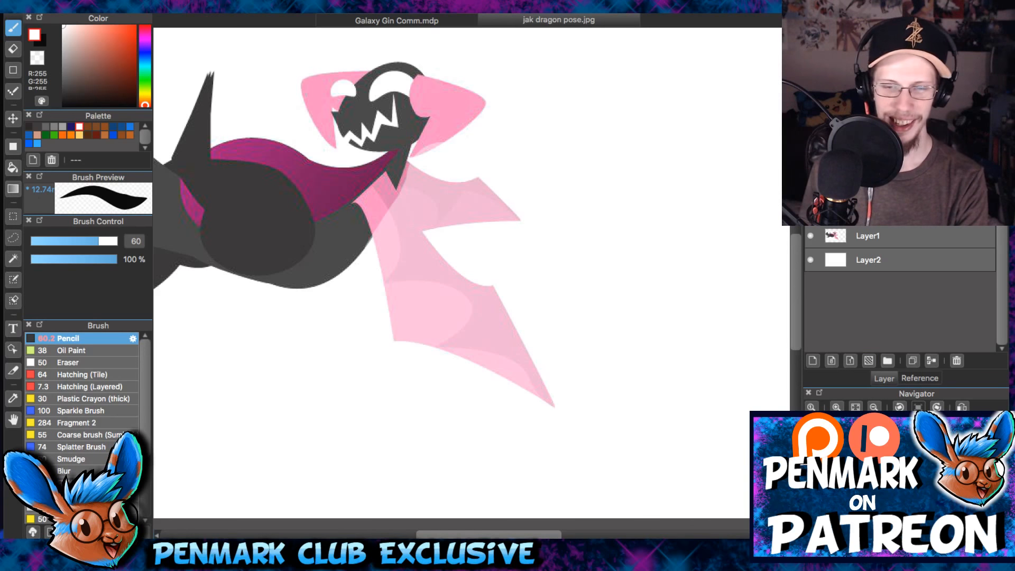
pyautogui.click(880, 33)
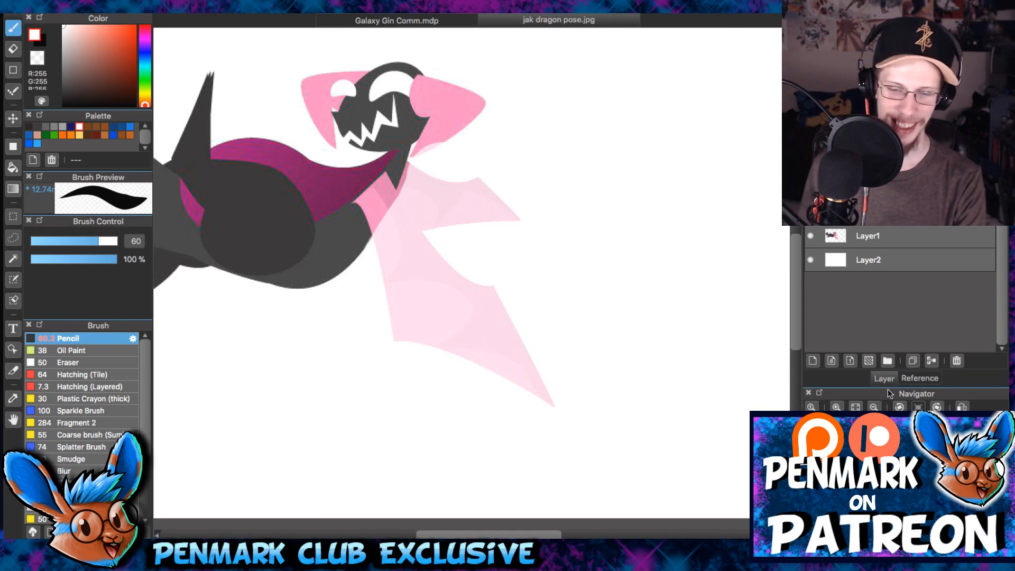
pyautogui.click(919, 379)
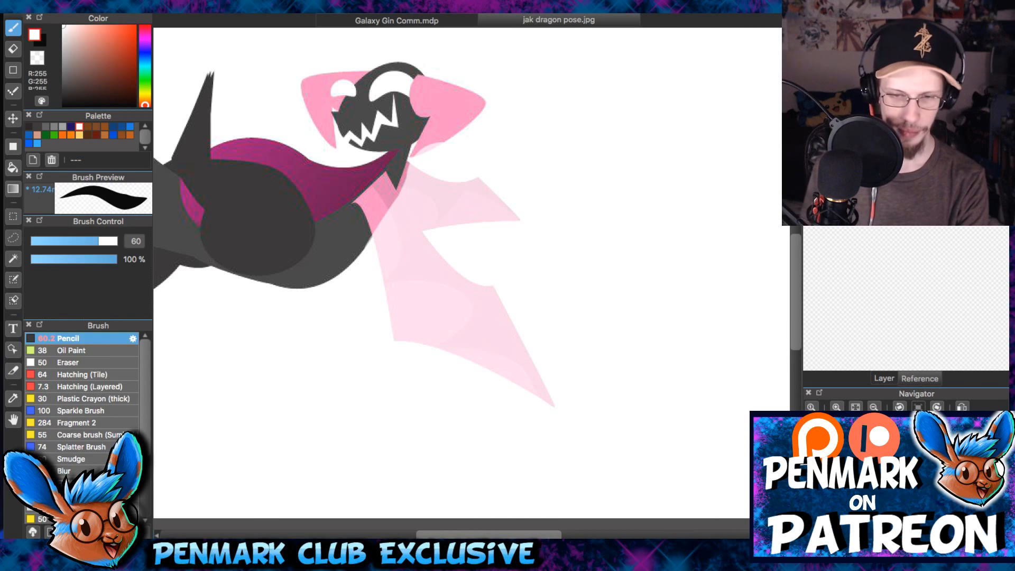
pyautogui.click(879, 378)
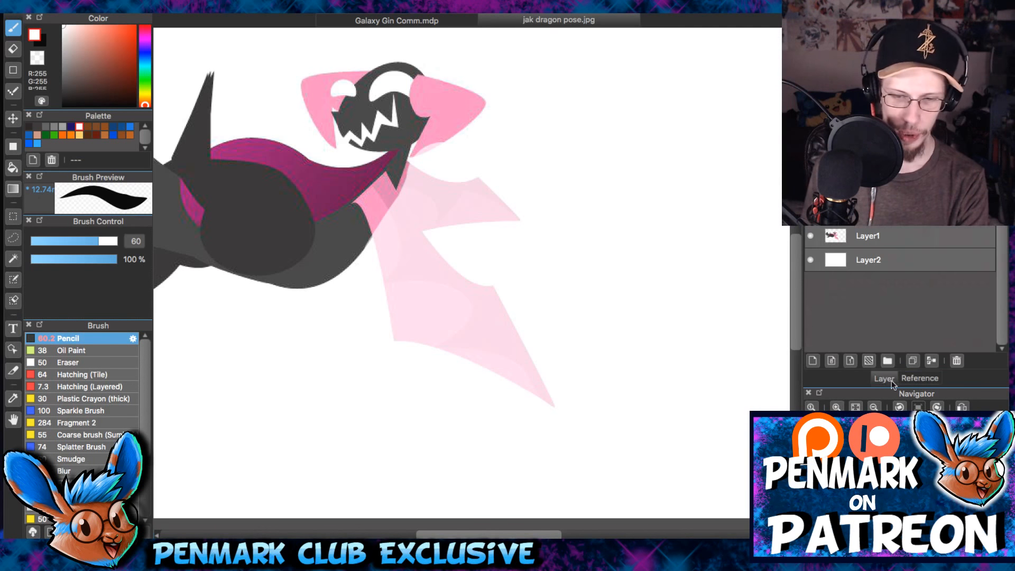
pyautogui.moveTo(863, 227); pyautogui.dragTo(862, 330)
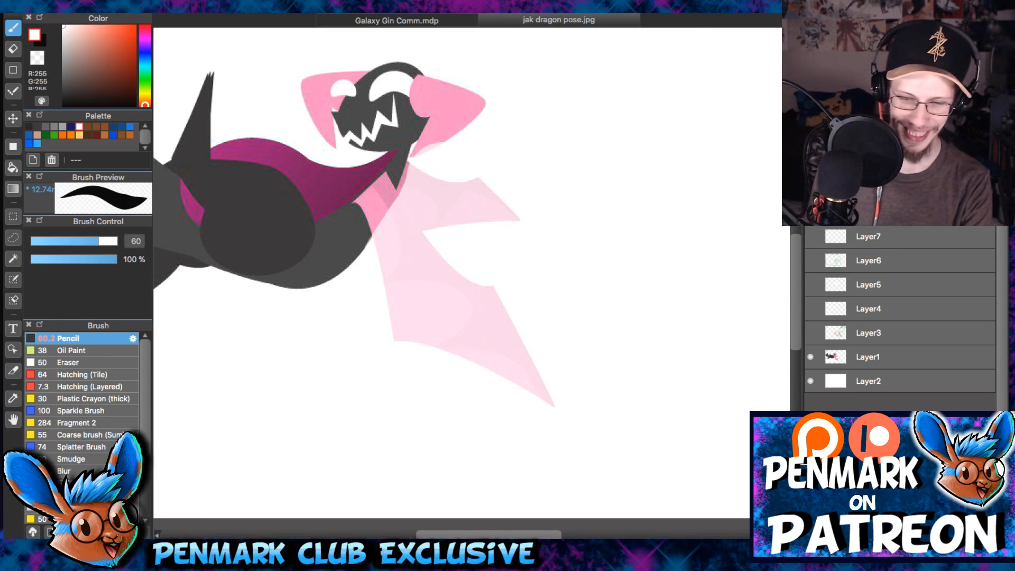
pyautogui.moveTo(900, 455); pyautogui.dragTo(900, 417)
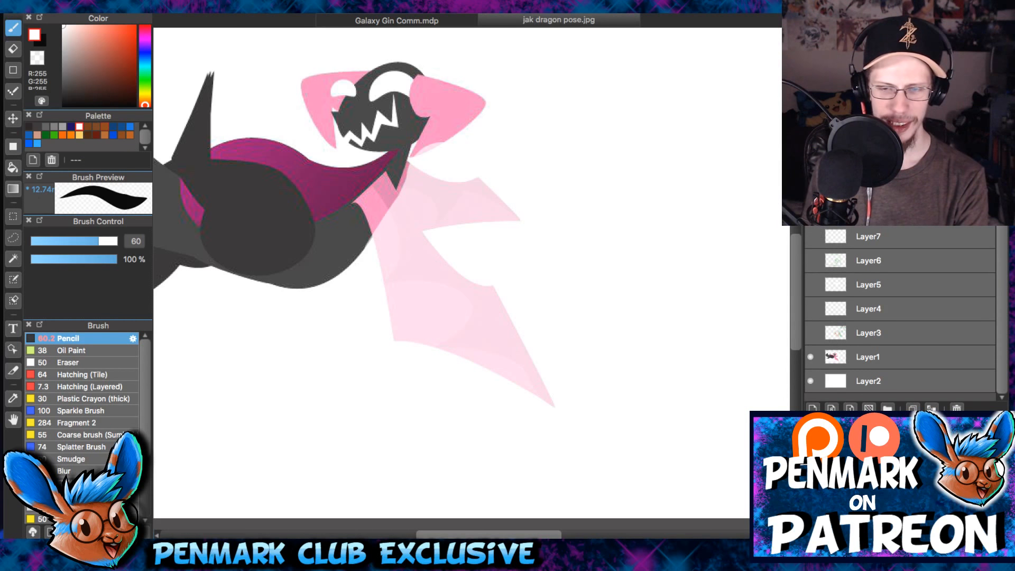
# - Add a new layer above Layer8 and sample the wing's pink, with the brush set to size 20
pyautogui.click(810, 213)
pyautogui.click(812, 408)
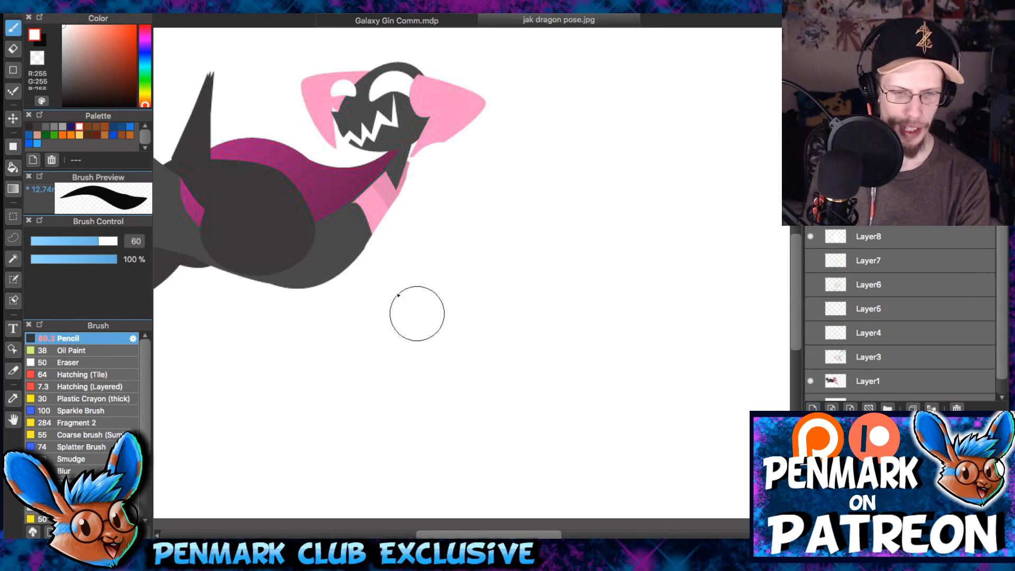
pyautogui.rightClick(372, 210)
pyautogui.moveTo(511, 199); pyautogui.dragTo(476, 199)
pyautogui.rightClick(390, 192)
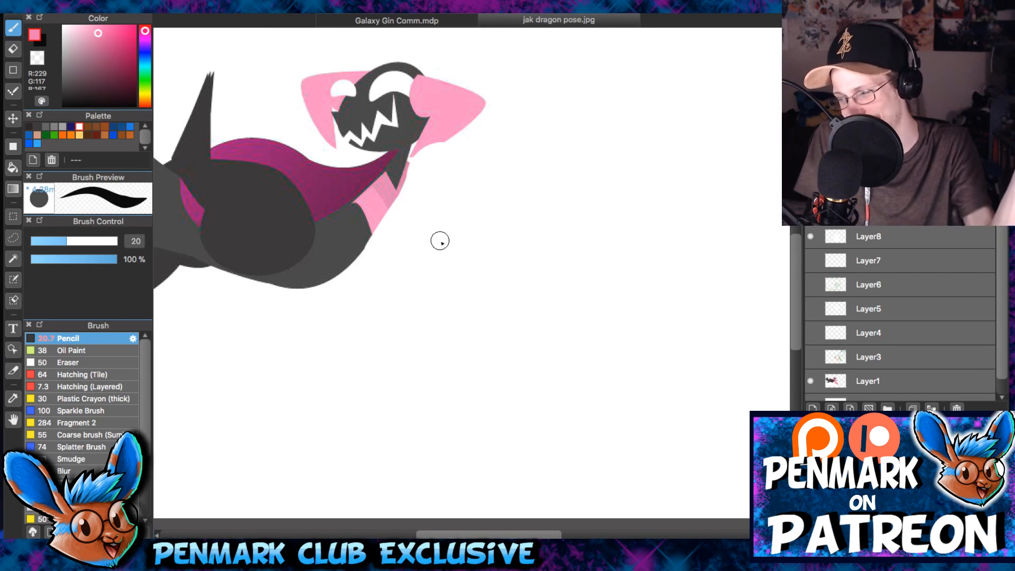
pyautogui.rightClick(387, 192)
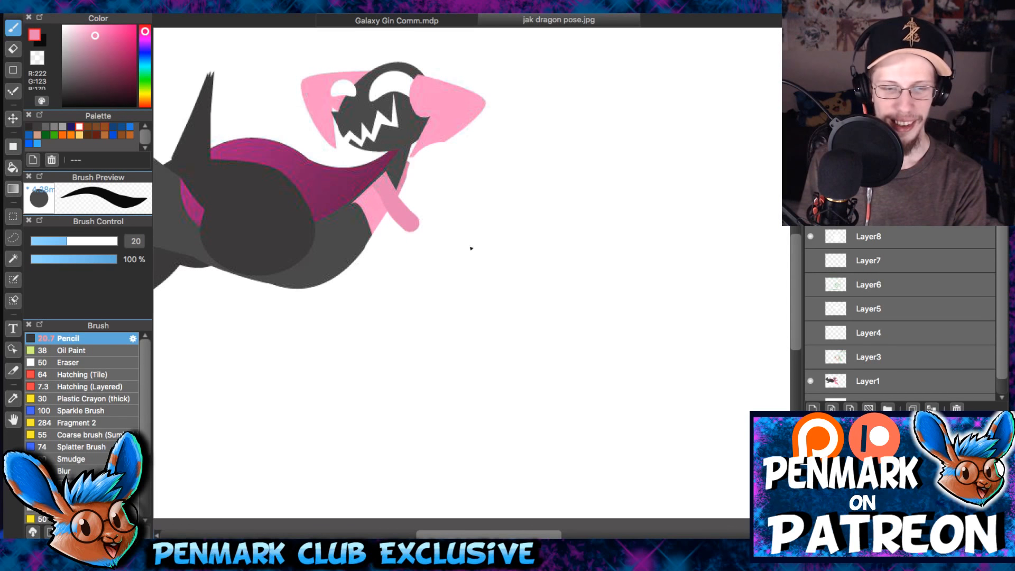
# - Block in the near wing's arm and first finger shapes in pink, reaching down from the shoulder, undoing misplaced strokes
pyautogui.rightClick(372, 203)
pyautogui.moveTo(373, 193)
pyautogui.mouseDown()
pyautogui.moveTo(412, 239)
pyautogui.moveTo(395, 225)
pyautogui.moveTo(396, 277)
pyautogui.mouseUp()
pyautogui.press(']')
pyautogui.hotkey('ctrl', 'z')
pyautogui.moveTo(388, 242); pyautogui.dragTo(393, 321)
pyautogui.scroll(-1, 412, 254)
pyautogui.moveTo(548, 222); pyautogui.dragTo(571, 232)
pyautogui.hotkey('ctrl', 'z')
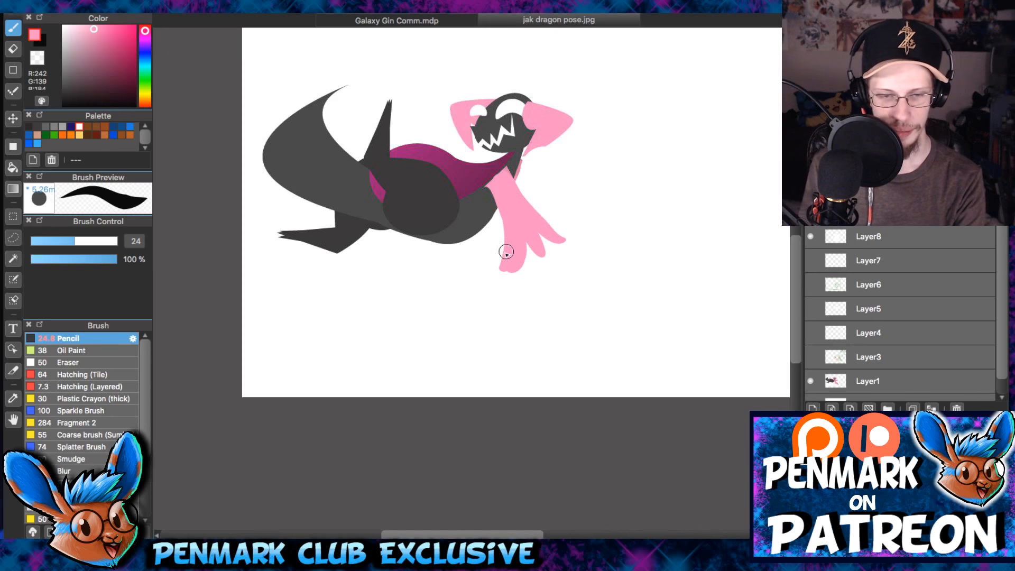
# - Erase the lower finger strokes and outline the near wing in pink with a scalloped lower edge and long curved tip
pyautogui.press('e')
pyautogui.moveTo(494, 276); pyautogui.dragTo(578, 263)
pyautogui.moveTo(483, 258)
pyautogui.mouseDown()
pyautogui.moveTo(577, 255)
pyautogui.moveTo(498, 249)
pyautogui.moveTo(593, 238)
pyautogui.moveTo(648, 311)
pyautogui.moveTo(633, 361)
pyautogui.mouseUp()
pyautogui.press('b')
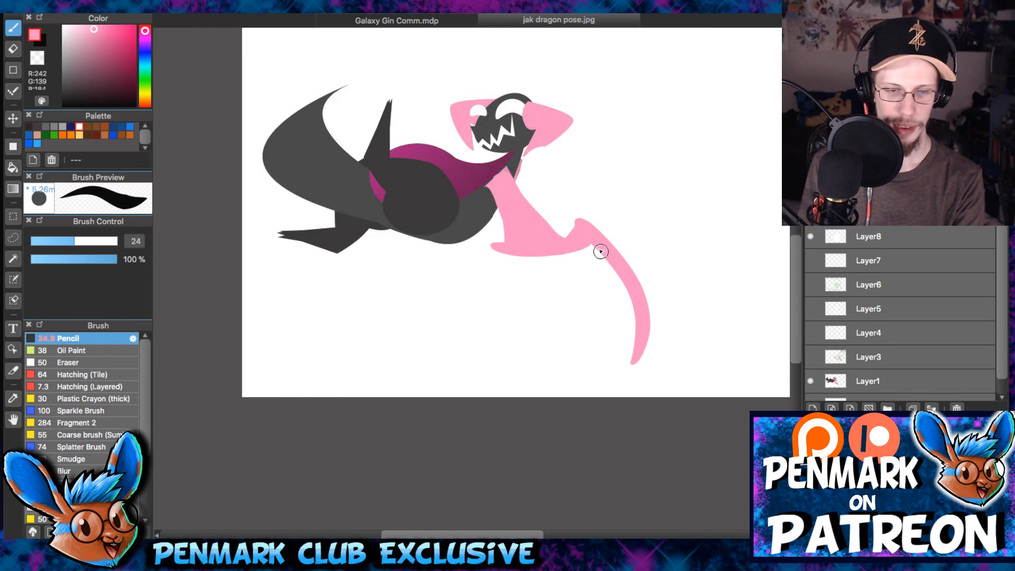
pyautogui.moveTo(497, 249)
pyautogui.mouseDown()
pyautogui.moveTo(538, 264)
pyautogui.moveTo(630, 328)
pyautogui.moveTo(637, 346)
pyautogui.mouseUp()
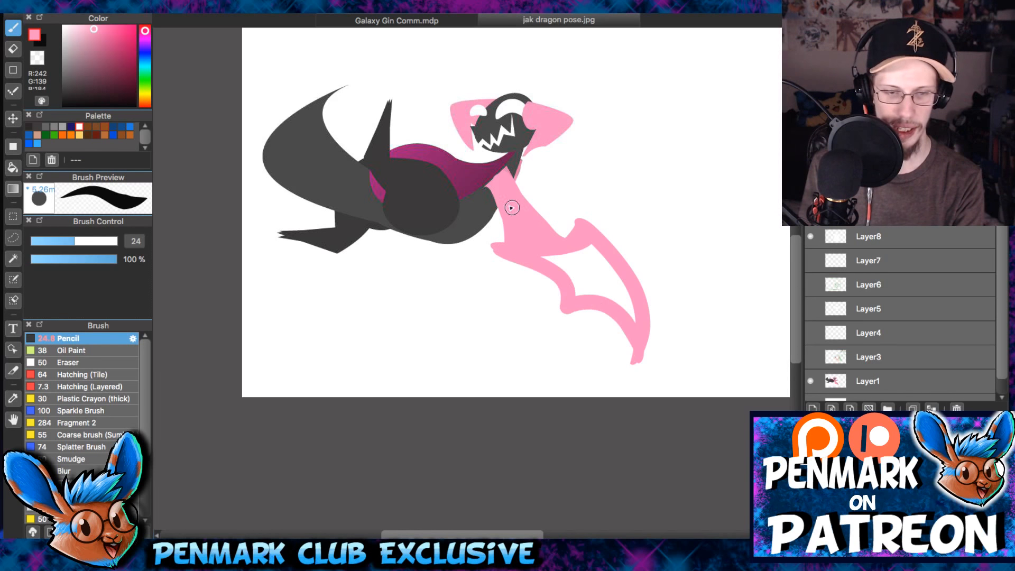
# - Reshape the wing's inner edge near the shoulder and thicken the pink around the wrist and lower finger joint
pyautogui.press('e')
pyautogui.moveTo(478, 199)
pyautogui.mouseDown()
pyautogui.moveTo(495, 209)
pyautogui.moveTo(492, 244)
pyautogui.mouseUp()
pyautogui.press('b')
pyautogui.moveTo(485, 186); pyautogui.dragTo(495, 252)
pyautogui.moveTo(545, 235); pyautogui.dragTo(579, 228)
pyautogui.moveTo(553, 262); pyautogui.dragTo(576, 297)
# - Smooth the wing arm's upper curve and erase the pink overlapping the chest and neck
pyautogui.press('e')
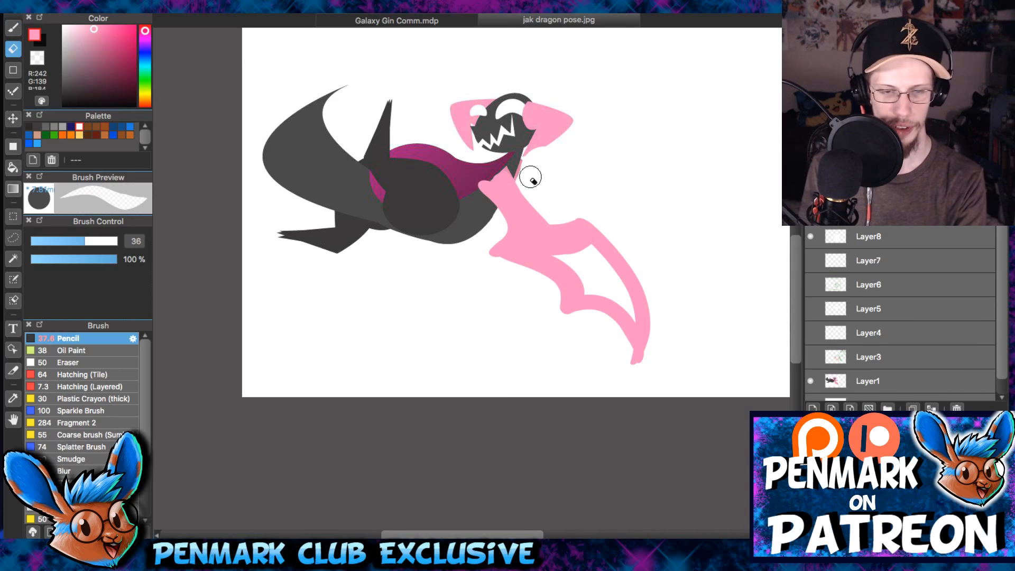
pyautogui.moveTo(522, 177); pyautogui.dragTo(571, 210)
pyautogui.press('b')
pyautogui.moveTo(520, 191); pyautogui.dragTo(519, 219)
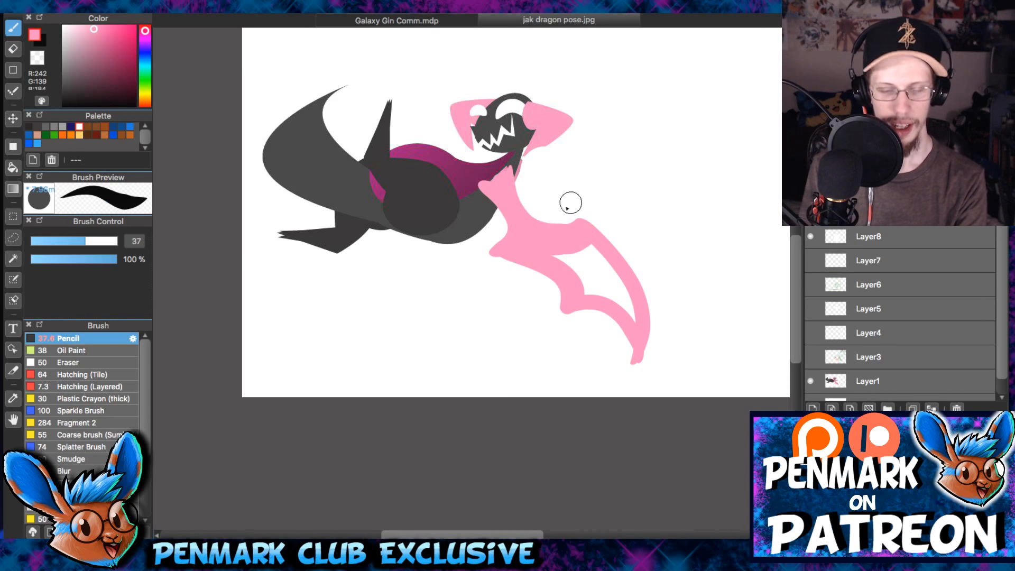
pyautogui.scroll(1, 570, 202)
pyautogui.scroll(1, 503, 204)
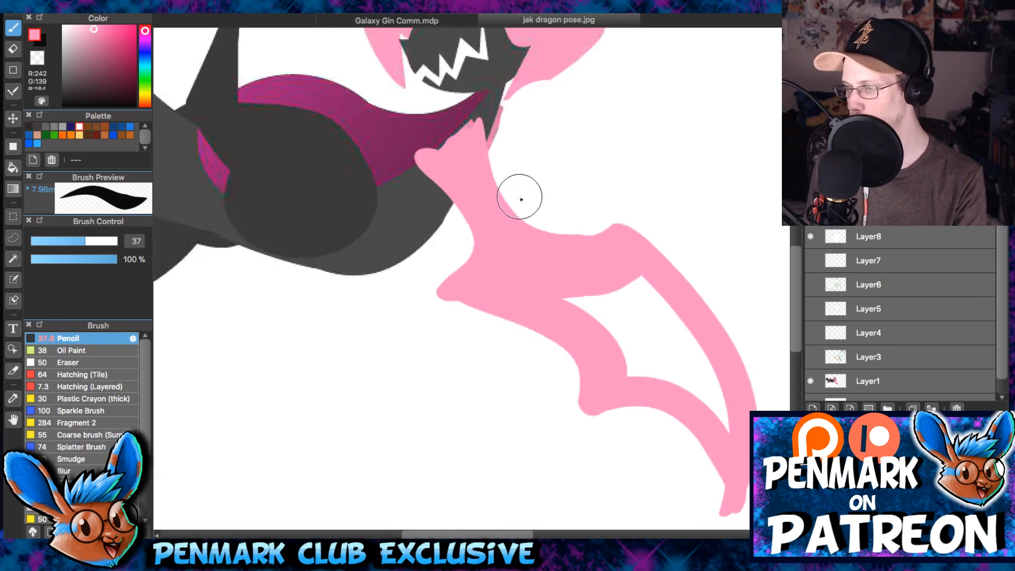
pyautogui.press('e')
pyautogui.moveTo(410, 154); pyautogui.dragTo(499, 85)
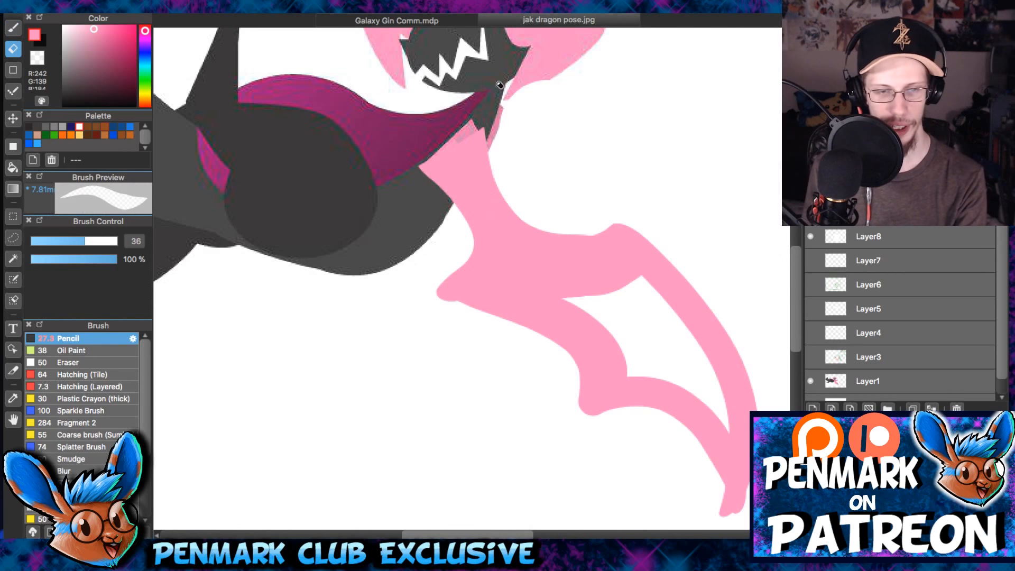
# - Extend the pink inside the wing membrane, undoing the misplaced extra stroke
pyautogui.press('b')
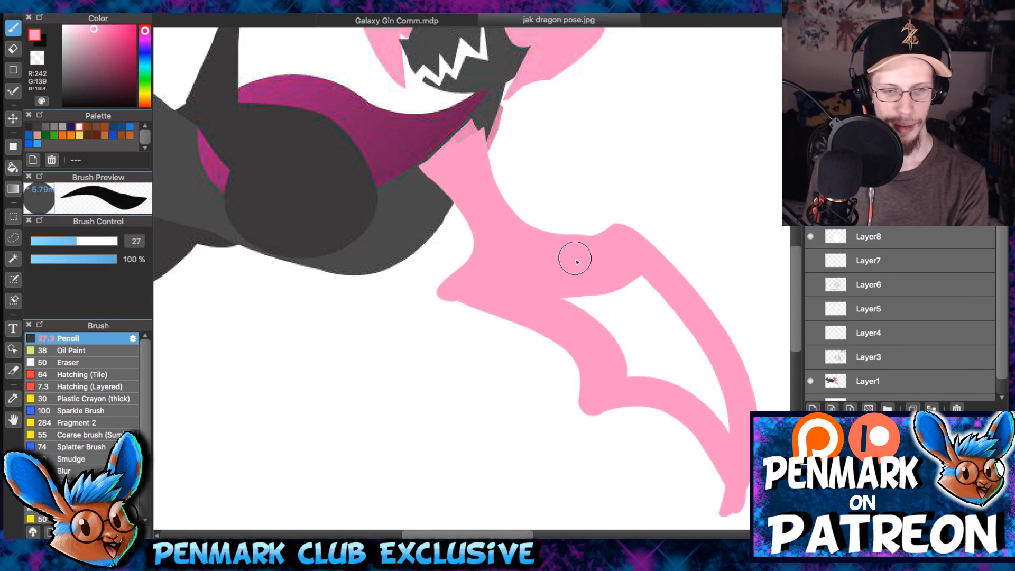
pyautogui.moveTo(562, 275); pyautogui.dragTo(635, 340)
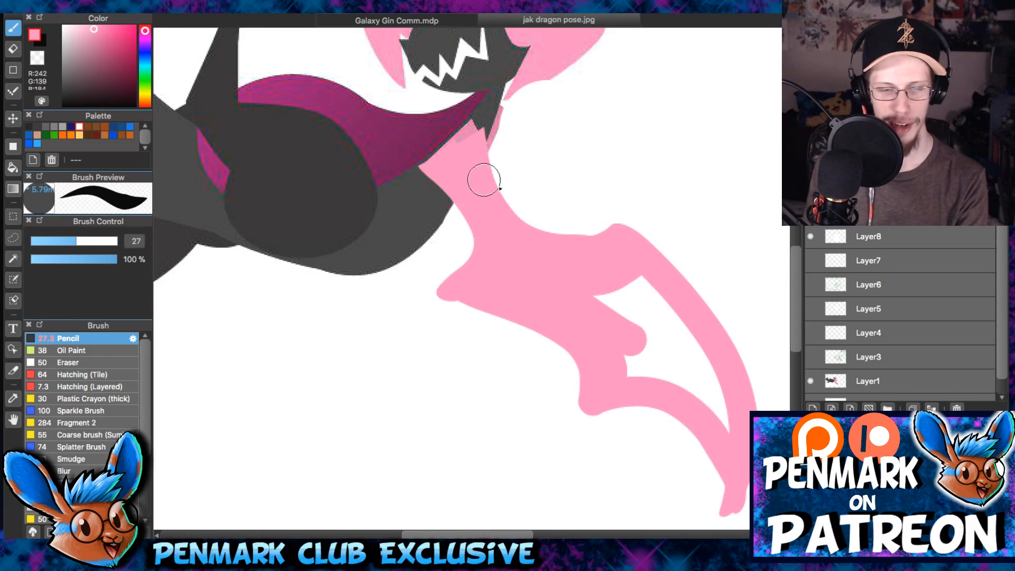
pyautogui.scroll(3, 484, 179)
pyautogui.moveTo(627, 85); pyautogui.dragTo(442, 222)
pyautogui.hotkey('ctrl', 'z')
# - Refine the wing's leading edge with a smaller brush, adding a pointed wrist claw and filling the shoulder join
pyautogui.scroll(-3, 623, 256)
pyautogui.press('[')
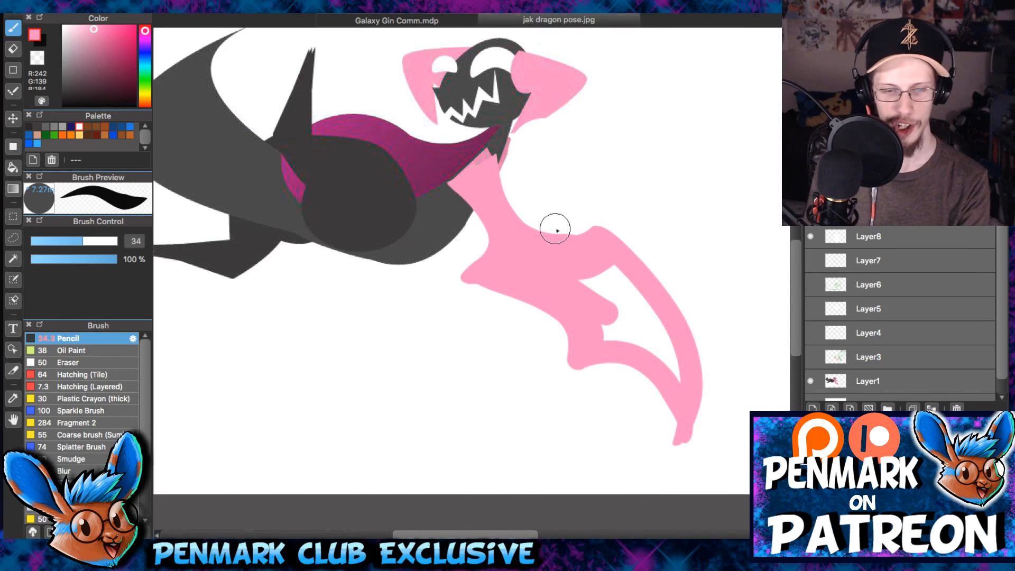
pyautogui.press('[')
pyautogui.press('[')
pyautogui.press('[')
pyautogui.press('[')
pyautogui.press('[')
pyautogui.press('[')
pyautogui.press('[')
pyautogui.press('[')
pyautogui.moveTo(498, 168); pyautogui.dragTo(563, 234)
pyautogui.moveTo(576, 233); pyautogui.dragTo(586, 211)
pyautogui.moveTo(588, 209); pyautogui.dragTo(608, 232)
pyautogui.moveTo(478, 212); pyautogui.dragTo(437, 188)
# - Fill the open gap in the outer wing membrane with pink using a larger brush
pyautogui.press(']')
pyautogui.press(']')
pyautogui.press(']')
pyautogui.press(']')
pyautogui.press(']')
pyautogui.press(']')
pyautogui.press(']')
pyautogui.press(']')
pyautogui.press(']')
pyautogui.press(']')
pyautogui.press(']')
pyautogui.press(']')
pyautogui.press(']')
pyautogui.moveTo(581, 267)
pyautogui.mouseDown()
pyautogui.moveTo(625, 333)
pyautogui.moveTo(648, 317)
pyautogui.moveTo(628, 288)
pyautogui.moveTo(581, 318)
pyautogui.moveTo(656, 325)
pyautogui.moveTo(616, 268)
pyautogui.mouseUp()
# - Erase the old lower wing tip and repaint the outer lower edge with a tip reaching farther out
pyautogui.press('e')
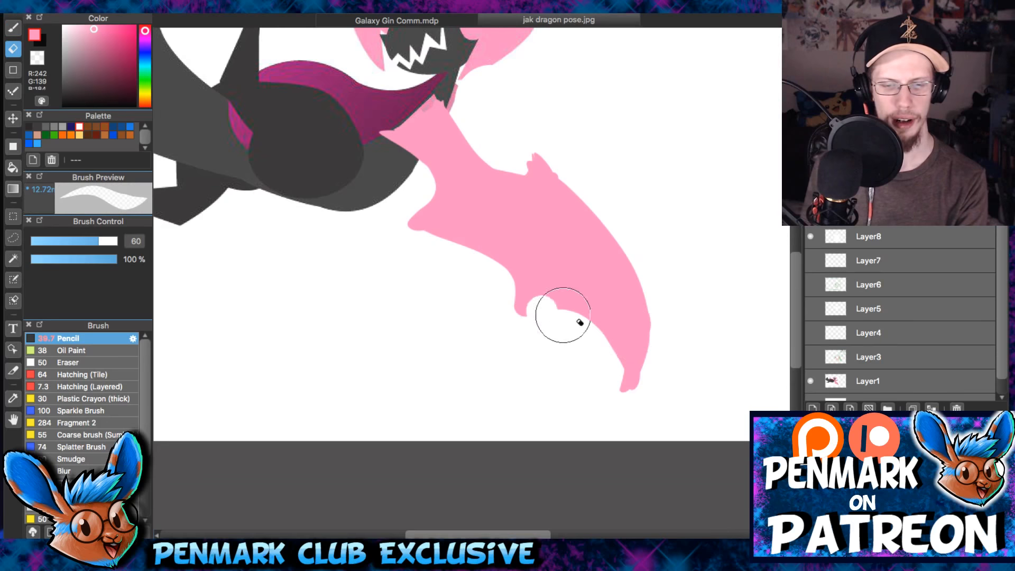
pyautogui.moveTo(541, 314); pyautogui.dragTo(657, 423)
pyautogui.press('b')
pyautogui.moveTo(526, 303); pyautogui.dragTo(686, 386)
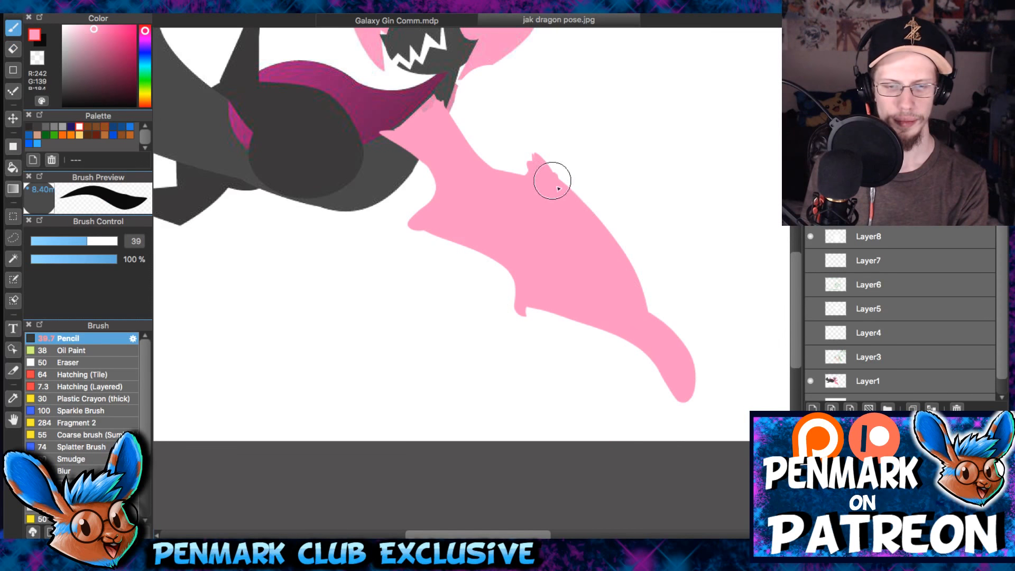
# - Fill out the wing's outer leading edge and trim it to a smooth curve ending in a sharp tip
pyautogui.moveTo(552, 182); pyautogui.dragTo(639, 319)
pyautogui.press('e')
pyautogui.moveTo(544, 137)
pyautogui.mouseDown()
pyautogui.moveTo(602, 185)
pyautogui.moveTo(702, 426)
pyautogui.mouseUp()
pyautogui.moveTo(569, 338); pyautogui.dragTo(520, 316)
# - Rotate the canvas and carve the notch beside the wrist claw and the inner lower scallop with a size 27 eraser
pyautogui.press('Left')
pyautogui.press('Left')
pyautogui.moveTo(88, 241); pyautogui.dragTo(77, 241)
pyautogui.moveTo(478, 179)
pyautogui.mouseDown()
pyautogui.moveTo(487, 195)
pyautogui.moveTo(478, 179)
pyautogui.mouseUp()
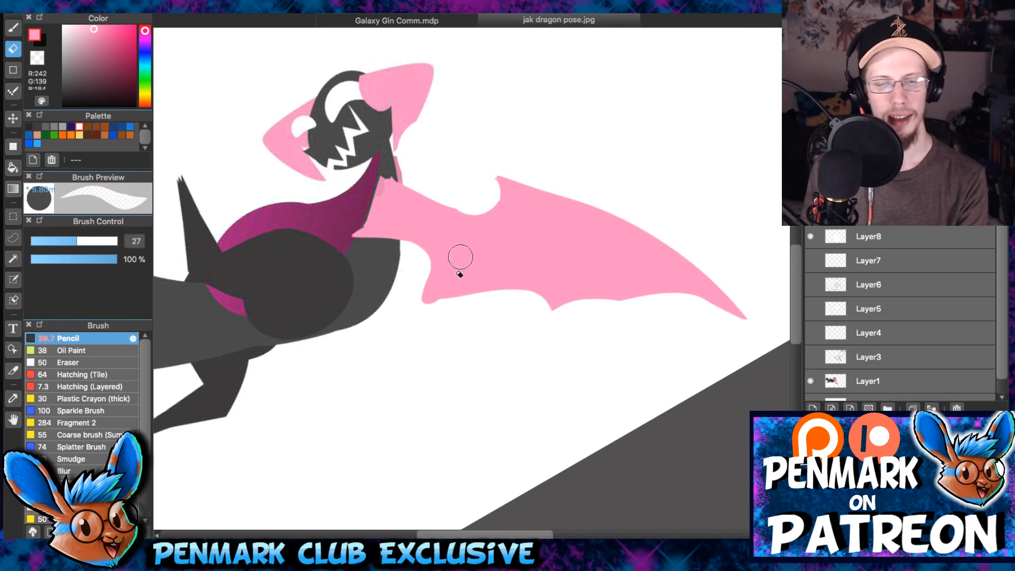
pyautogui.moveTo(416, 309); pyautogui.dragTo(542, 289)
pyautogui.press('super+z')
pyautogui.moveTo(421, 312)
pyautogui.mouseDown()
pyautogui.moveTo(533, 286)
pyautogui.moveTo(553, 326)
pyautogui.mouseUp()
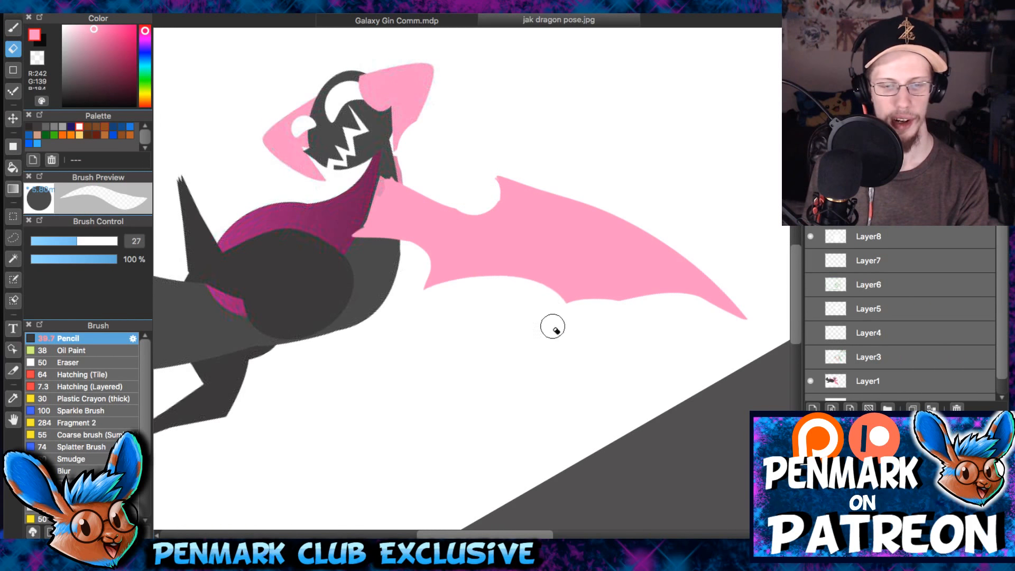
pyautogui.press('b')
pyautogui.press('e')
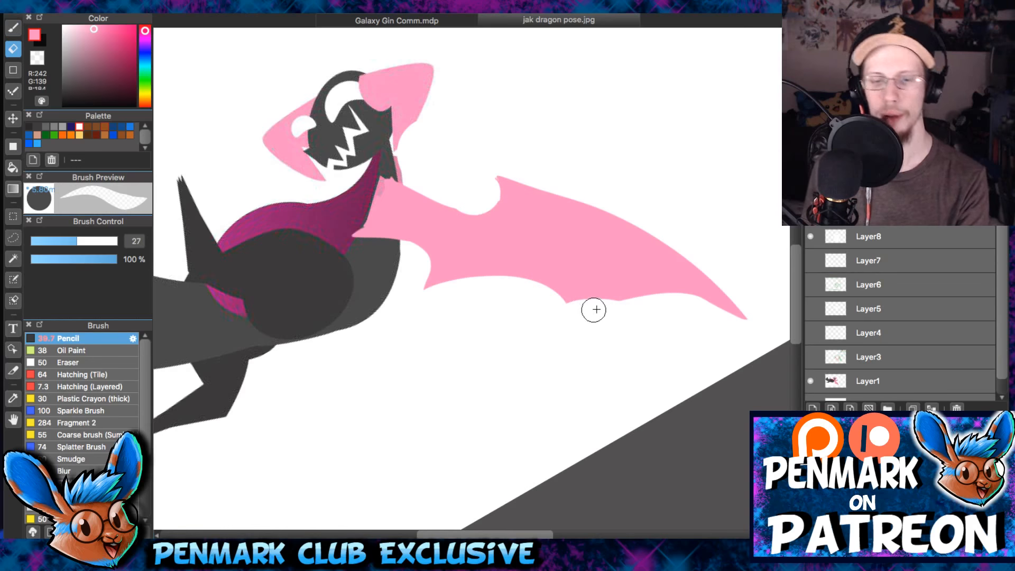
# - Carve the outer lower scallop between the finger point and the wing tip with a size 33 eraser
pyautogui.press(']')
pyautogui.press(']')
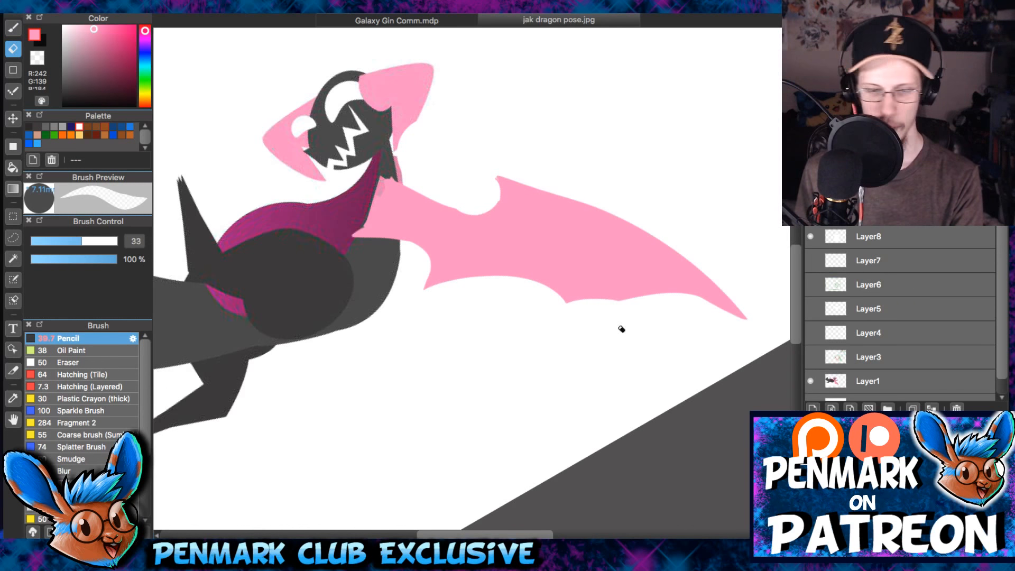
pyautogui.moveTo(597, 306); pyautogui.dragTo(736, 331)
pyautogui.press('super+z')
pyautogui.moveTo(563, 319); pyautogui.dragTo(723, 327)
pyautogui.press('b')
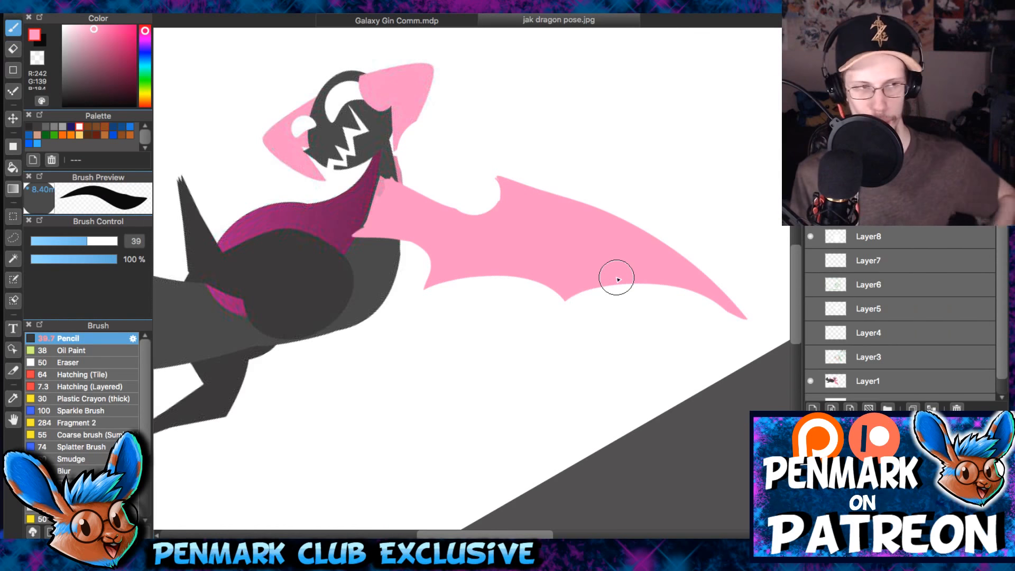
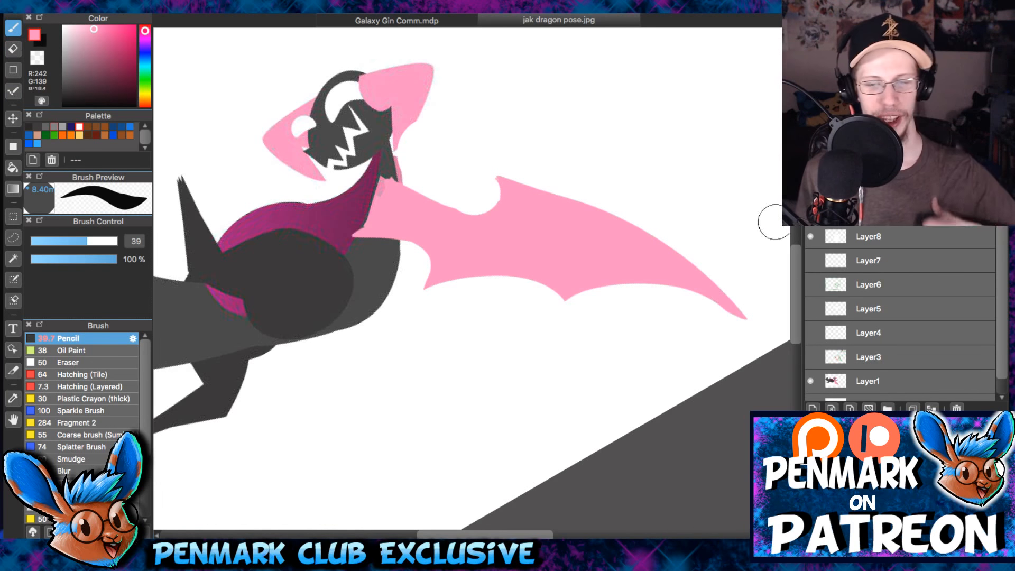
# - Add a new layer and rough in the far wing's arm and long leading edge in muted pink with a size 25 pencil
pyautogui.click(812, 409)
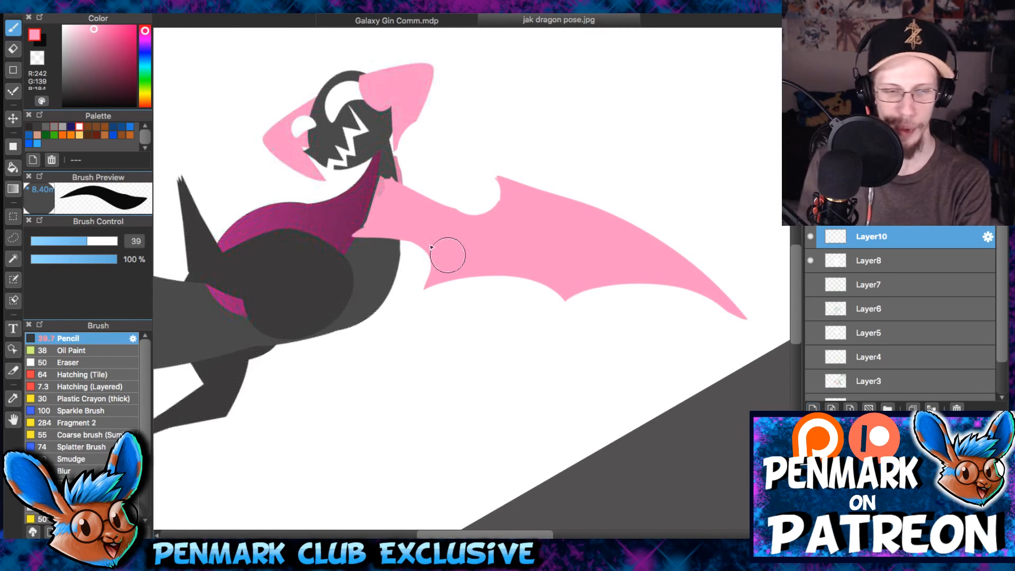
pyautogui.rightClick(380, 191)
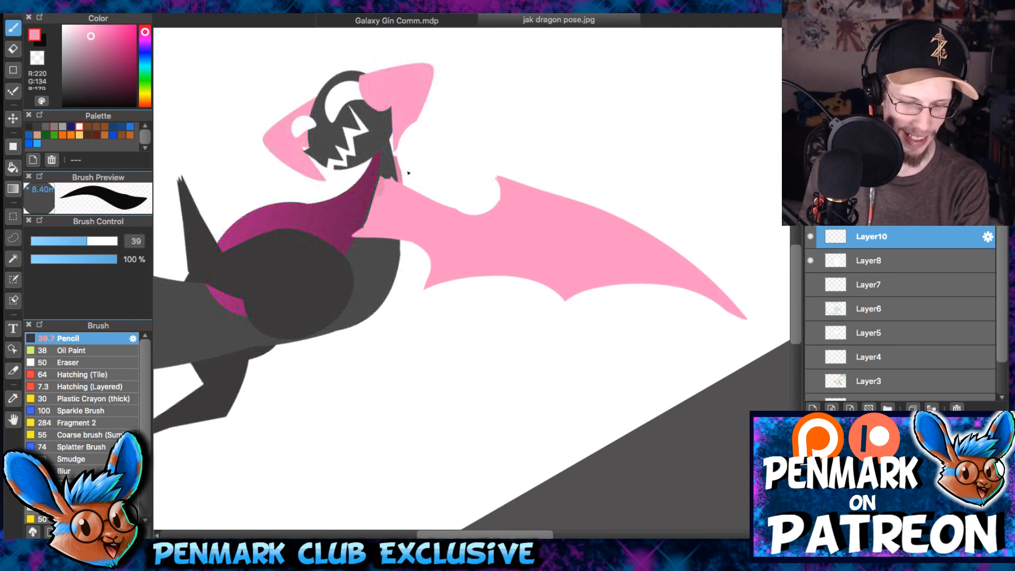
pyautogui.press('[')
pyautogui.press('[')
pyautogui.press('[')
pyautogui.press('[')
pyautogui.press('[')
pyautogui.moveTo(401, 170)
pyautogui.mouseDown()
pyautogui.moveTo(462, 141)
pyautogui.moveTo(457, 155)
pyautogui.moveTo(463, 142)
pyautogui.mouseUp()
pyautogui.press('super+z')
pyautogui.scroll(2, 286, 159)
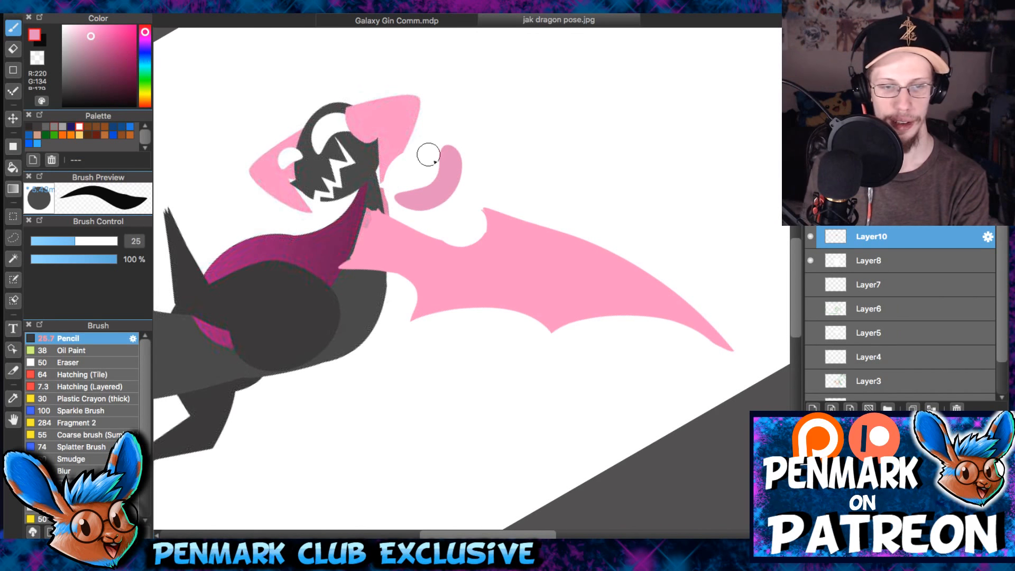
pyautogui.moveTo(458, 153)
pyautogui.mouseDown()
pyautogui.moveTo(632, 137)
pyautogui.moveTo(739, 155)
pyautogui.mouseUp()
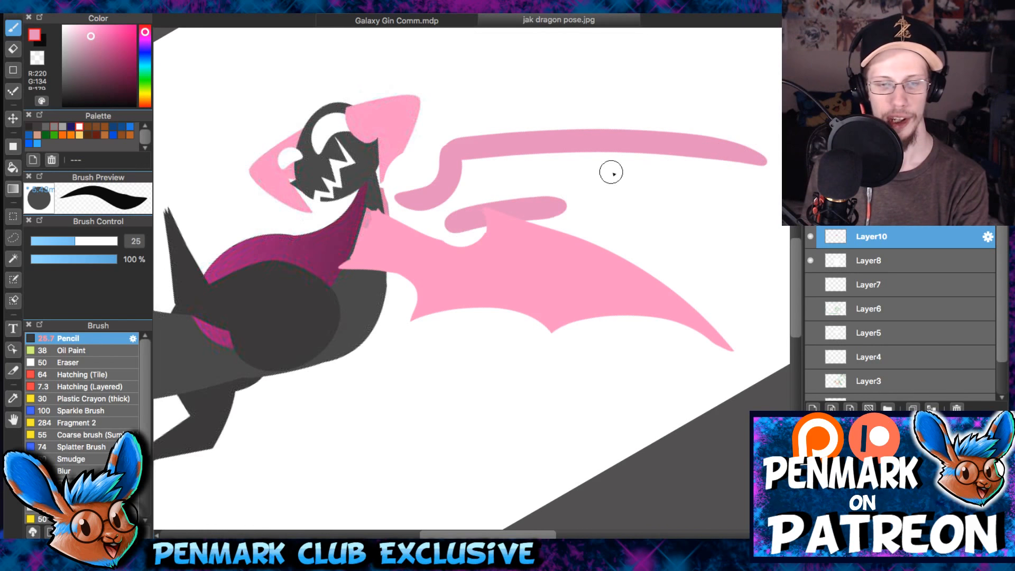
# - Darken the pink to about R169 G88 and repaint the far wing's arm and leading edge, widening the outer end
pyautogui.click(97, 53)
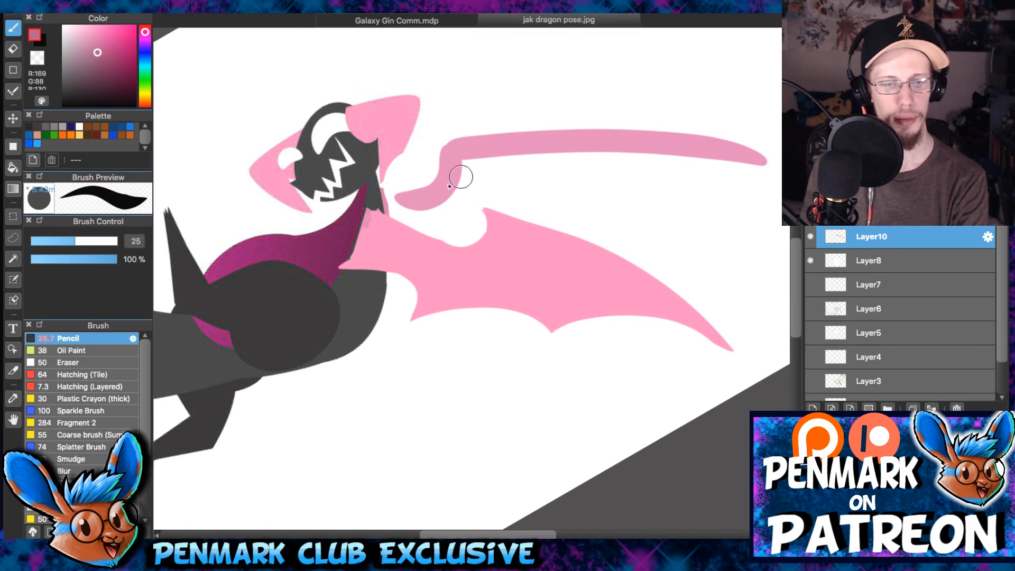
pyautogui.moveTo(399, 196)
pyautogui.mouseDown()
pyautogui.moveTo(450, 158)
pyautogui.moveTo(485, 144)
pyautogui.moveTo(628, 139)
pyautogui.mouseUp()
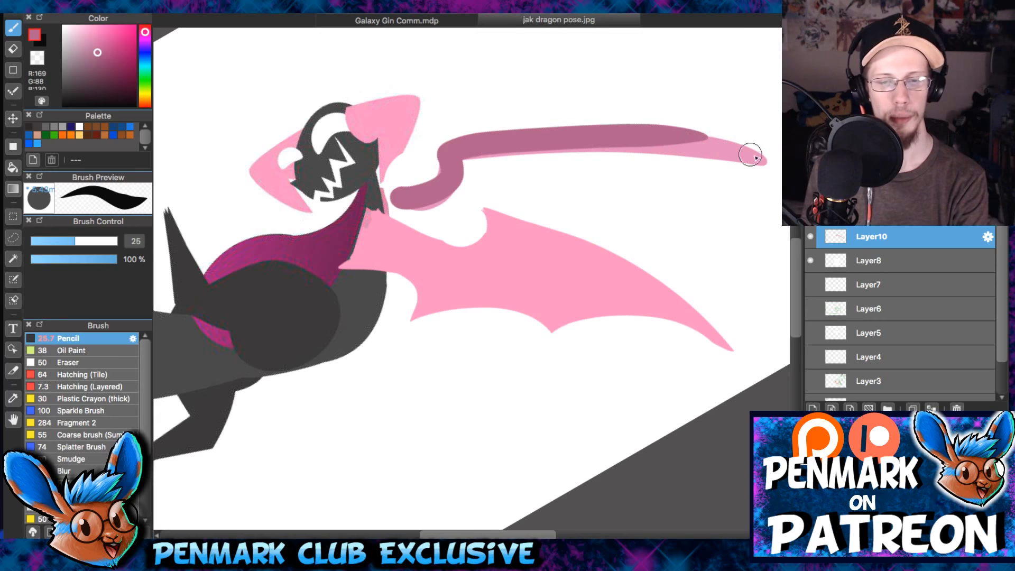
pyautogui.moveTo(751, 154); pyautogui.dragTo(604, 144)
pyautogui.moveTo(406, 214)
pyautogui.mouseDown()
pyautogui.moveTo(423, 198)
pyautogui.moveTo(402, 195)
pyautogui.moveTo(463, 170)
pyautogui.mouseUp()
# - Taper the outer end of the far wing's leading edge to a sharp tip with a size 33 eraser
pyautogui.press('e')
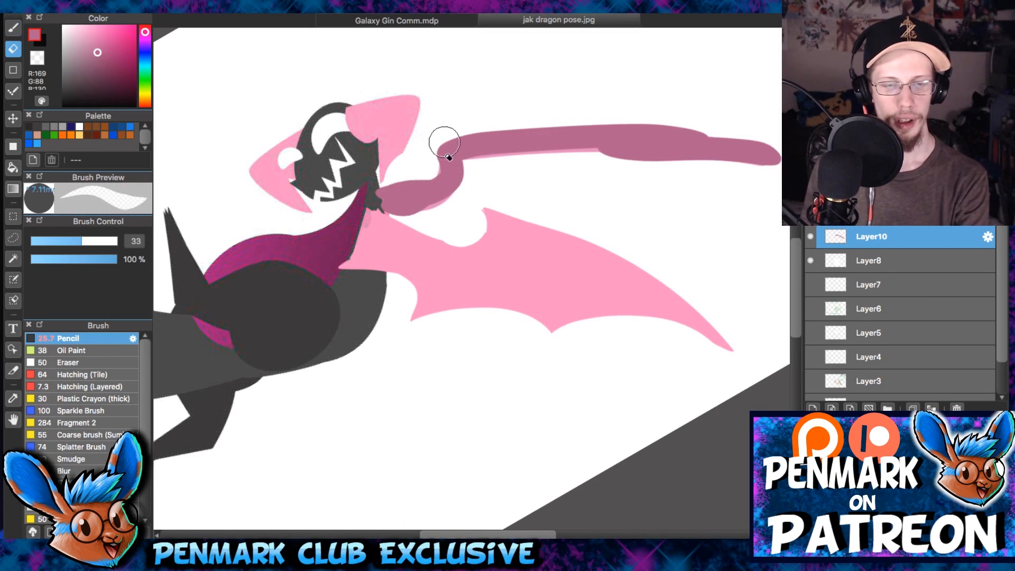
pyautogui.moveTo(693, 132); pyautogui.dragTo(540, 141)
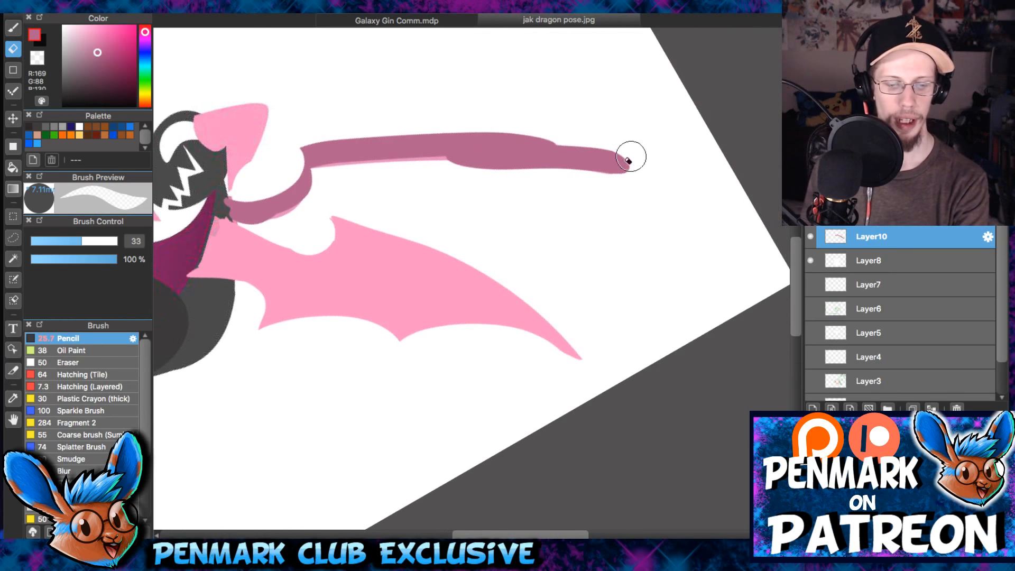
pyautogui.moveTo(655, 165); pyautogui.dragTo(445, 119)
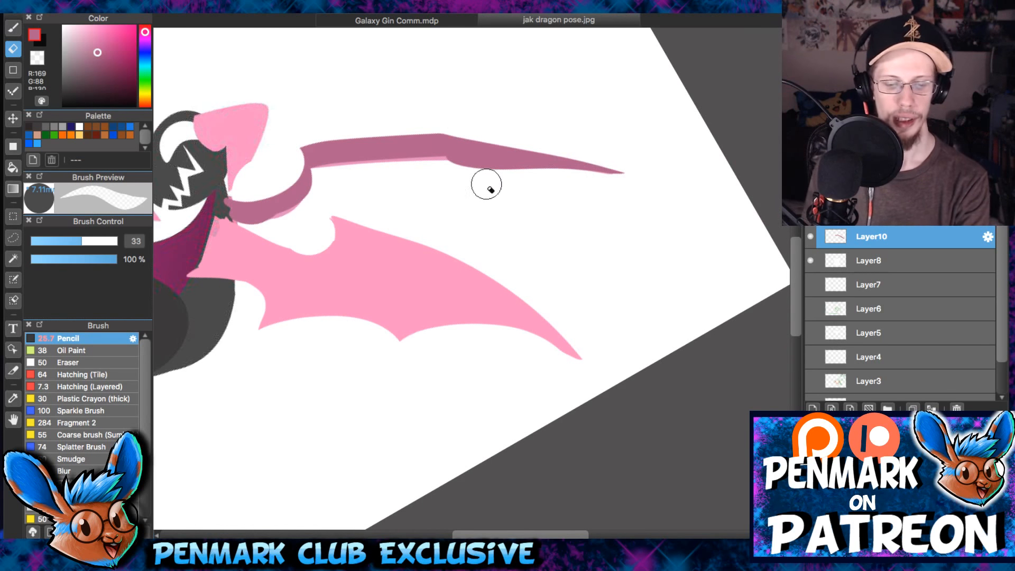
pyautogui.press('b')
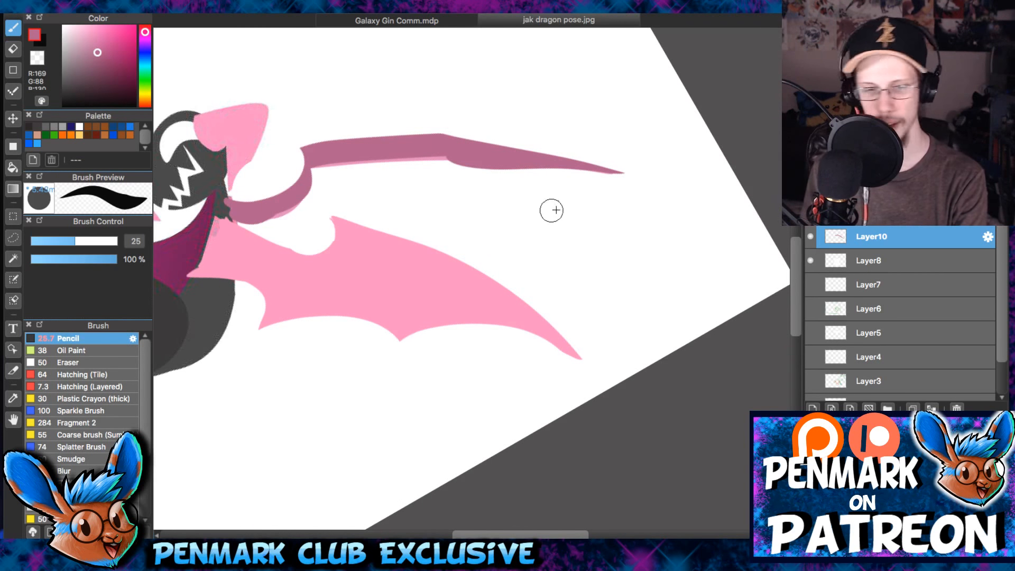
pyautogui.moveTo(546, 208); pyautogui.dragTo(523, 208)
pyautogui.moveTo(613, 172); pyautogui.dragTo(420, 208)
pyautogui.press('super+z')
pyautogui.moveTo(607, 173)
pyautogui.mouseDown()
pyautogui.moveTo(405, 218)
pyautogui.moveTo(603, 179)
pyautogui.moveTo(564, 173)
pyautogui.moveTo(421, 224)
pyautogui.moveTo(570, 172)
pyautogui.moveTo(619, 168)
pyautogui.mouseUp()
pyautogui.press('super+z')
pyautogui.press('super+z')
pyautogui.press('super+z')
pyautogui.press('super+z')
# - Draw the far wing's outer lower scallop with a size 16 pencil and trim the wing tip back to a sharp point
pyautogui.moveTo(444, 227)
pyautogui.mouseDown()
pyautogui.moveTo(454, 202)
pyautogui.moveTo(628, 166)
pyautogui.mouseUp()
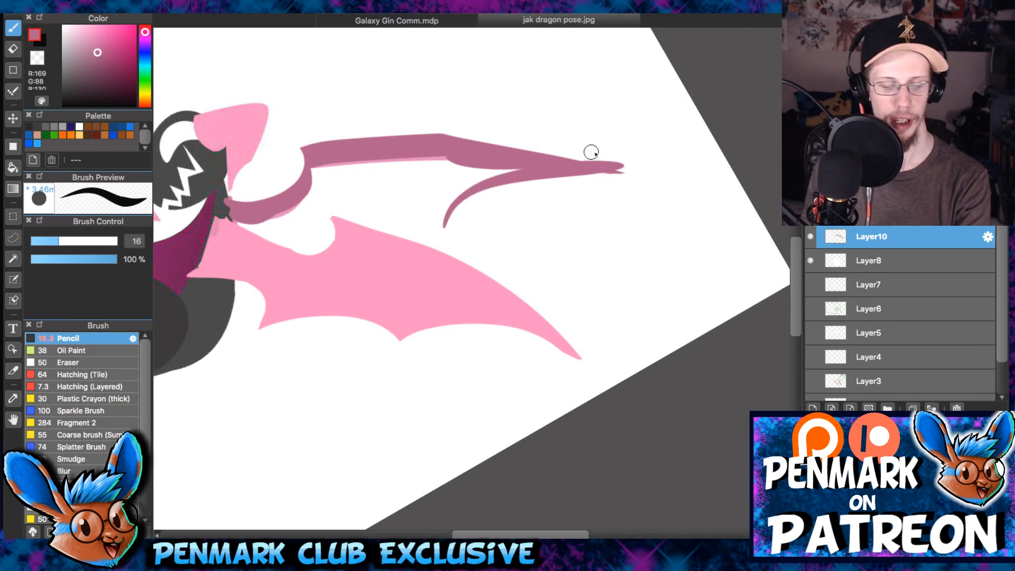
pyautogui.press('super+z')
pyautogui.moveTo(444, 228); pyautogui.dragTo(494, 177)
pyautogui.press('super+z')
pyautogui.moveTo(449, 213)
pyautogui.mouseDown()
pyautogui.moveTo(553, 170)
pyautogui.moveTo(608, 172)
pyautogui.mouseUp()
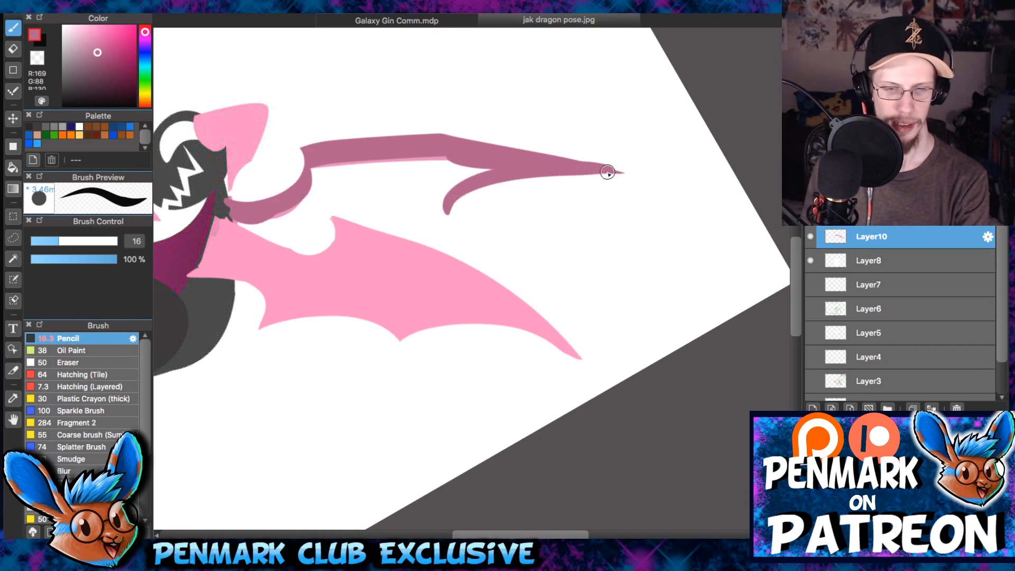
pyautogui.press('e')
pyautogui.moveTo(550, 136); pyautogui.dragTo(669, 174)
pyautogui.press('b')
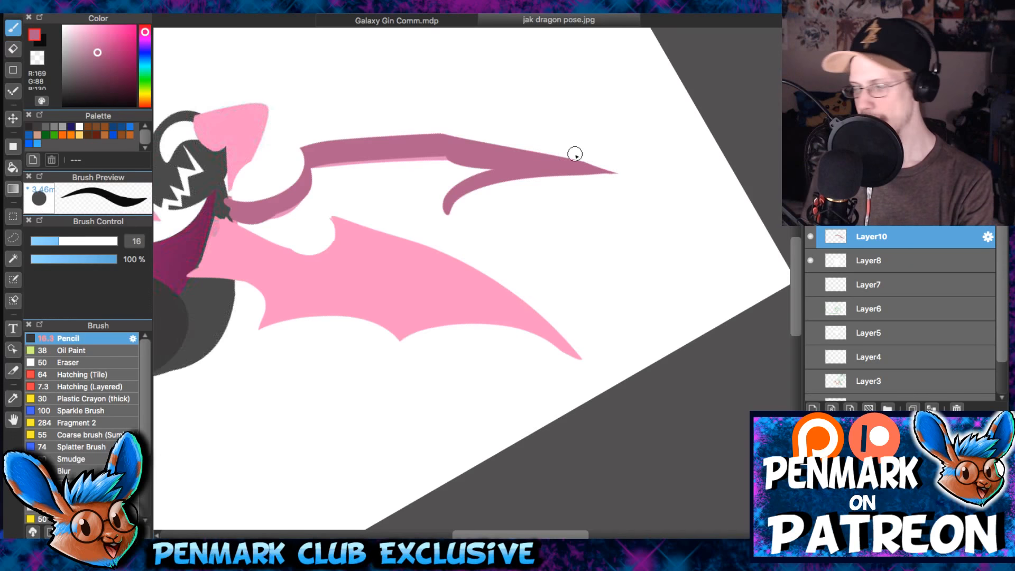
# - Erase the inner end of the outer scallop into a pointed finger tip
pyautogui.press('e')
pyautogui.moveTo(467, 231); pyautogui.dragTo(431, 211)
pyautogui.press('b')
# - Outline the far wing's lower edge from the shoulder through an inner scallop to the outer finger point
pyautogui.press('super+z')
pyautogui.moveTo(342, 213)
pyautogui.mouseDown()
pyautogui.moveTo(452, 195)
pyautogui.moveTo(432, 187)
pyautogui.moveTo(263, 221)
pyautogui.moveTo(294, 204)
pyautogui.moveTo(353, 215)
pyautogui.moveTo(258, 224)
pyautogui.moveTo(365, 205)
pyautogui.mouseUp()
pyautogui.press('super+z')
pyautogui.press('super+z')
pyautogui.press('super+z')
pyautogui.moveTo(238, 231)
pyautogui.mouseDown()
pyautogui.moveTo(366, 206)
pyautogui.moveTo(373, 221)
pyautogui.moveTo(480, 225)
pyautogui.moveTo(501, 240)
pyautogui.moveTo(419, 220)
pyautogui.mouseUp()
pyautogui.press('super+z')
pyautogui.scroll(2, 355, 208)
pyautogui.scroll(1, 504, 251)
pyautogui.press('[')
pyautogui.press('[')
pyautogui.press('super+z')
pyautogui.moveTo(497, 258); pyautogui.dragTo(304, 231)
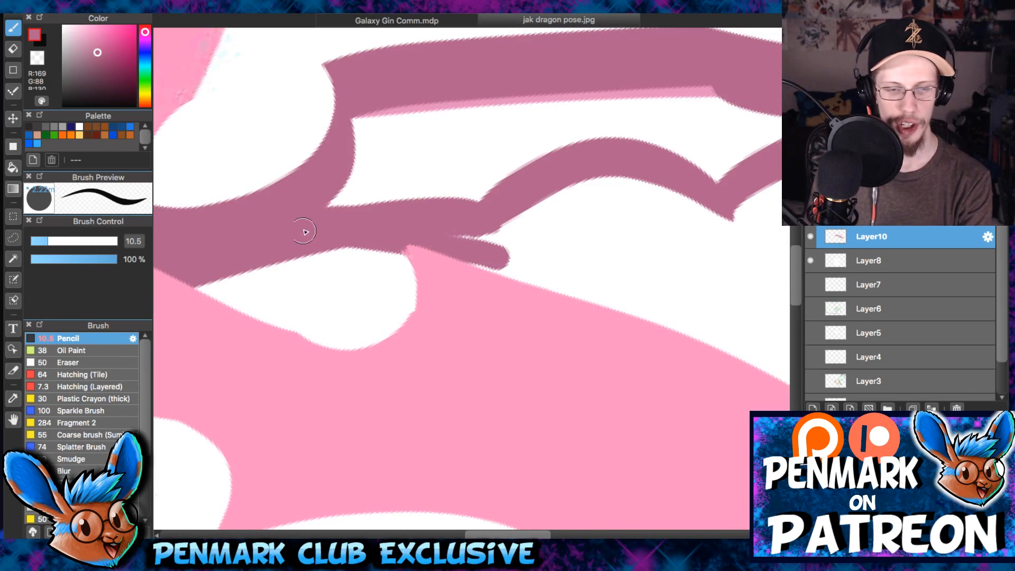
pyautogui.moveTo(507, 262)
pyautogui.mouseDown()
pyautogui.moveTo(548, 166)
pyautogui.moveTo(475, 239)
pyautogui.moveTo(437, 239)
pyautogui.moveTo(534, 221)
pyautogui.mouseUp()
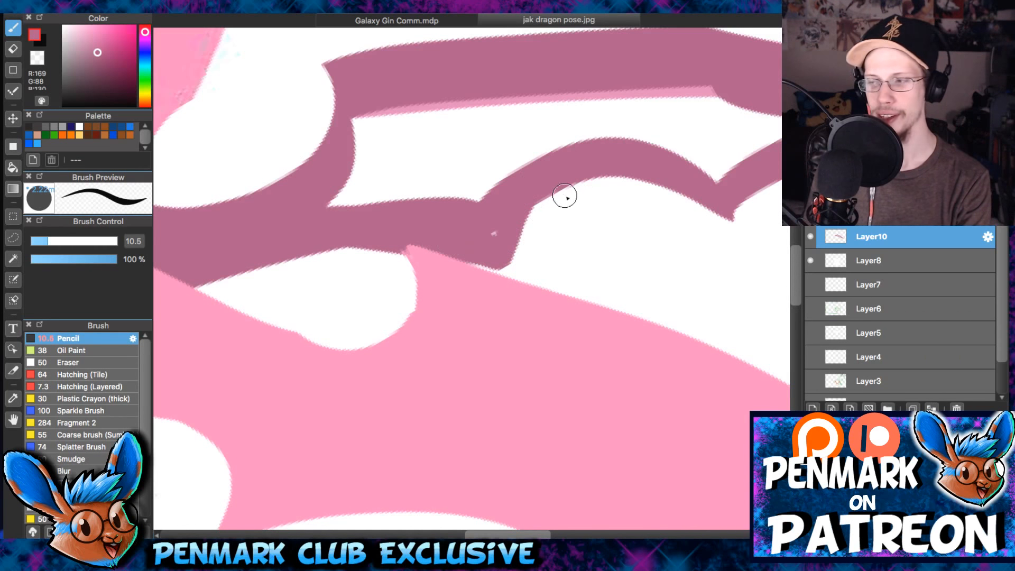
pyautogui.press('super+z')
pyautogui.press('super+z')
pyautogui.press('super+z')
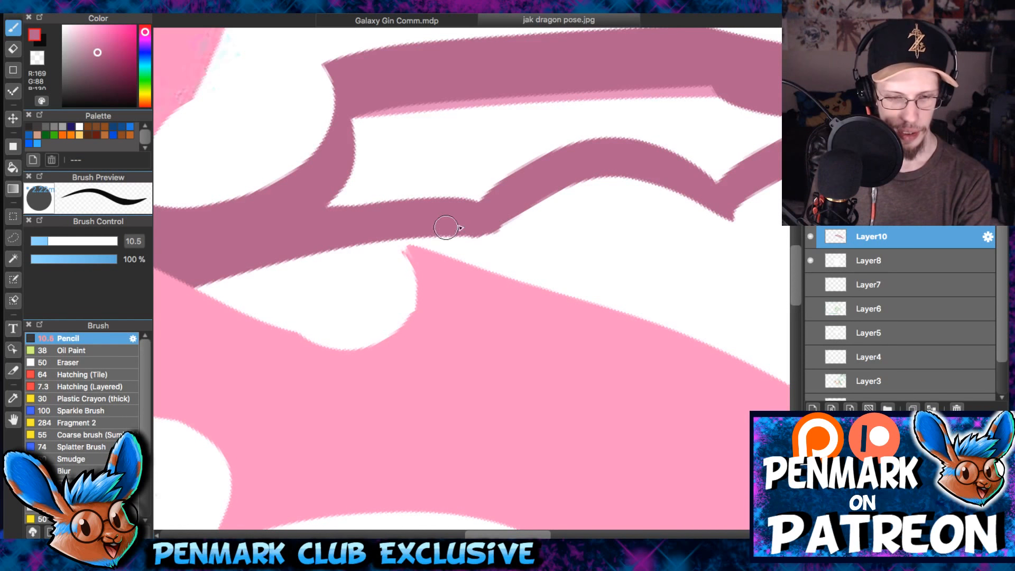
# - Build up the inner finger point and fill the far wing's inner membrane between the arm and the lower edge
pyautogui.moveTo(48, 241); pyautogui.dragTo(61, 241)
pyautogui.moveTo(510, 238); pyautogui.dragTo(203, 269)
pyautogui.moveTo(510, 238); pyautogui.dragTo(550, 185)
pyautogui.moveTo(374, 132)
pyautogui.mouseDown()
pyautogui.moveTo(351, 163)
pyautogui.moveTo(381, 116)
pyautogui.moveTo(405, 169)
pyautogui.moveTo(444, 141)
pyautogui.moveTo(528, 129)
pyautogui.moveTo(529, 102)
pyautogui.moveTo(472, 172)
pyautogui.mouseUp()
pyautogui.scroll(-4, 472, 172)
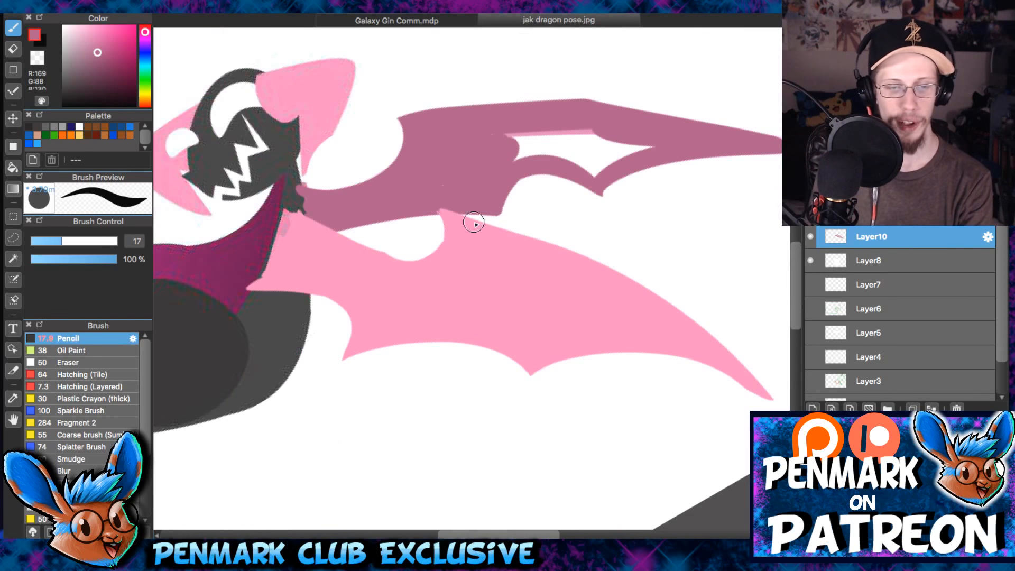
# - Sharpen the far wing's inner finger point with a size 33 eraser
pyautogui.scroll(4, 474, 222)
pyautogui.press('e')
pyautogui.moveTo(528, 224)
pyautogui.mouseDown()
pyautogui.moveTo(555, 231)
pyautogui.moveTo(420, 217)
pyautogui.moveTo(453, 237)
pyautogui.moveTo(549, 226)
pyautogui.mouseUp()
pyautogui.scroll(-5, 550, 226)
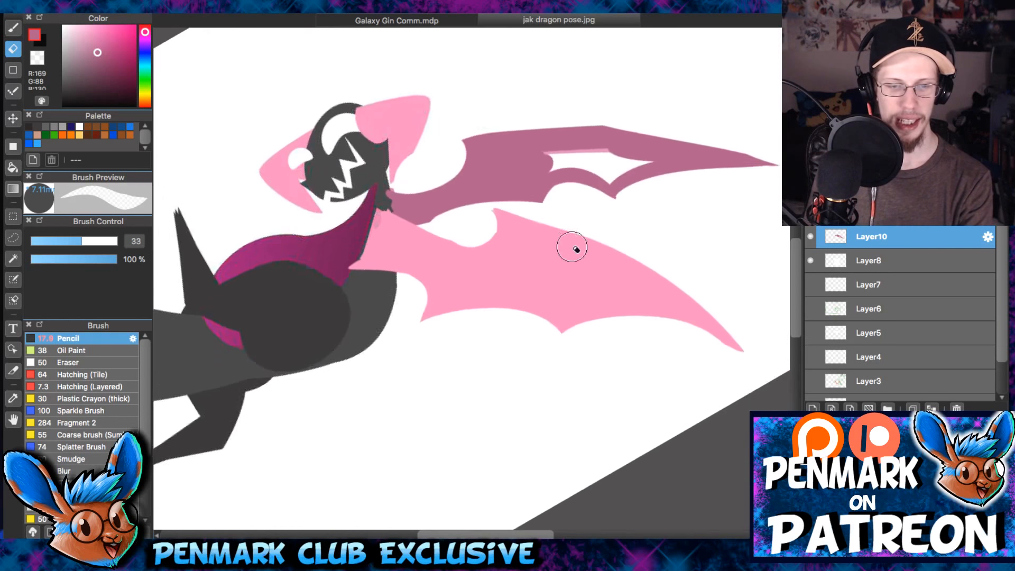
# - Fill the remaining gap in the far wing's outer membrane with the size 17 pencil
pyautogui.scroll(3, 566, 255)
pyautogui.press('b')
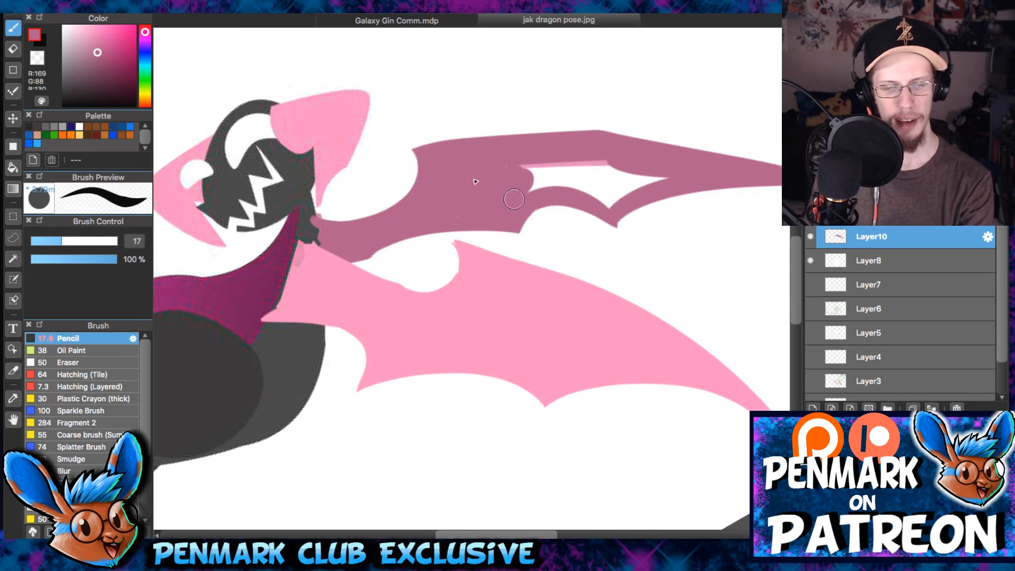
pyautogui.moveTo(521, 169)
pyautogui.mouseDown()
pyautogui.moveTo(585, 168)
pyautogui.moveTo(561, 174)
pyautogui.moveTo(612, 182)
pyautogui.moveTo(610, 202)
pyautogui.mouseUp()
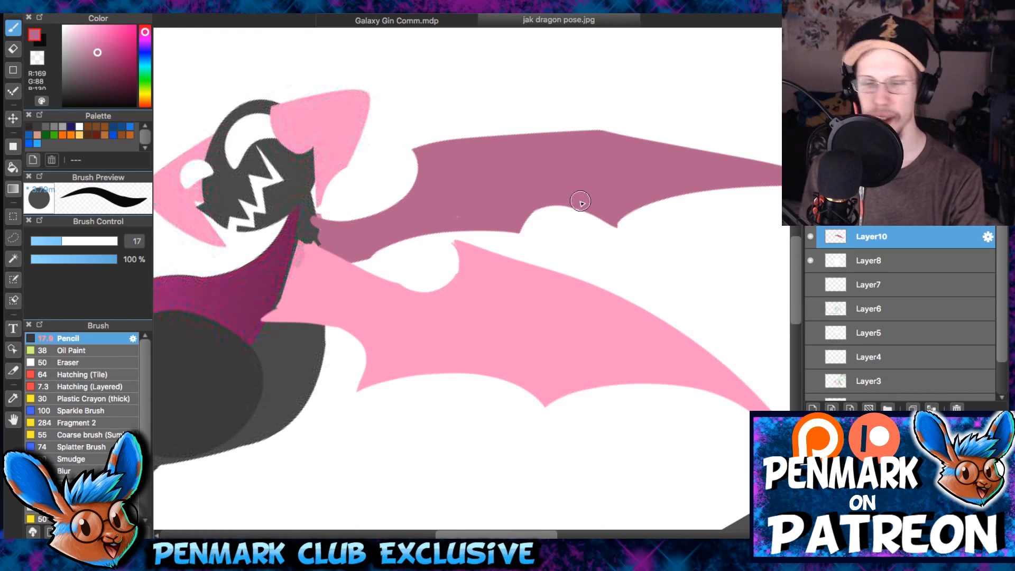
pyautogui.scroll(2, 576, 212)
pyautogui.moveTo(563, 205); pyautogui.dragTo(598, 170)
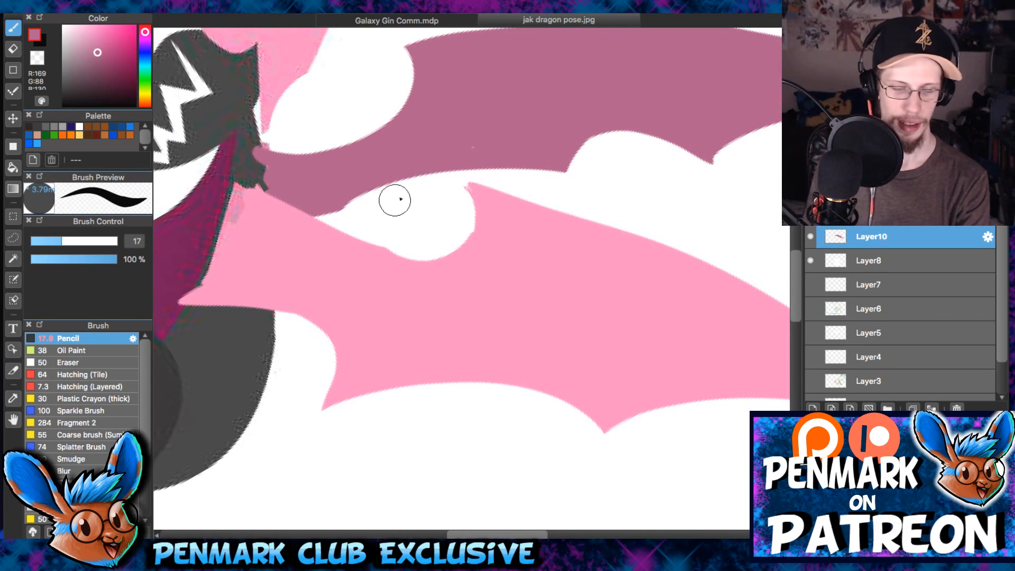
pyautogui.scroll(1, 485, 167)
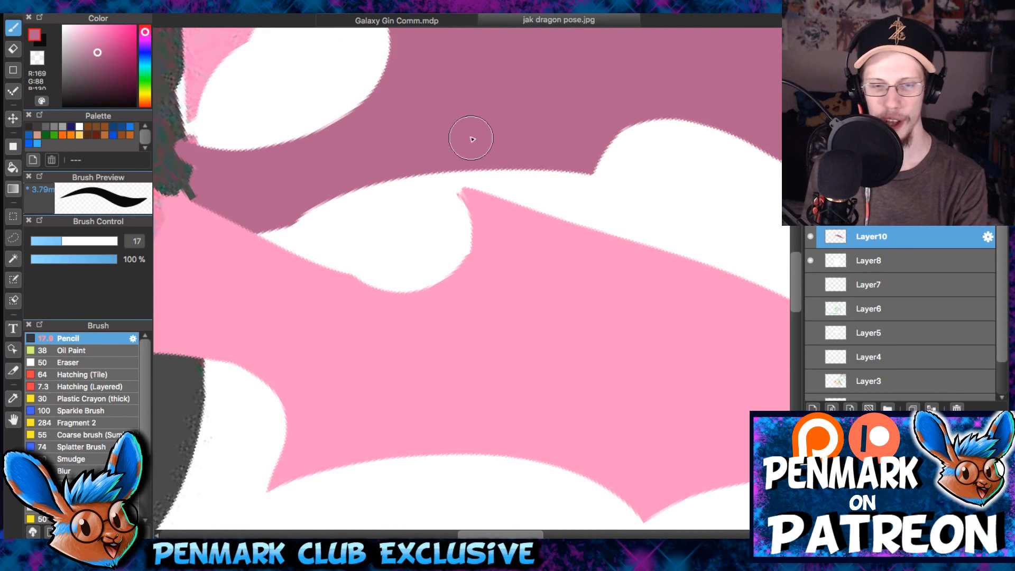
# - Recarve the far wing's middle scallop with a size 33 eraser so the inner finger point sits farther in
pyautogui.scroll(-2, 566, 101)
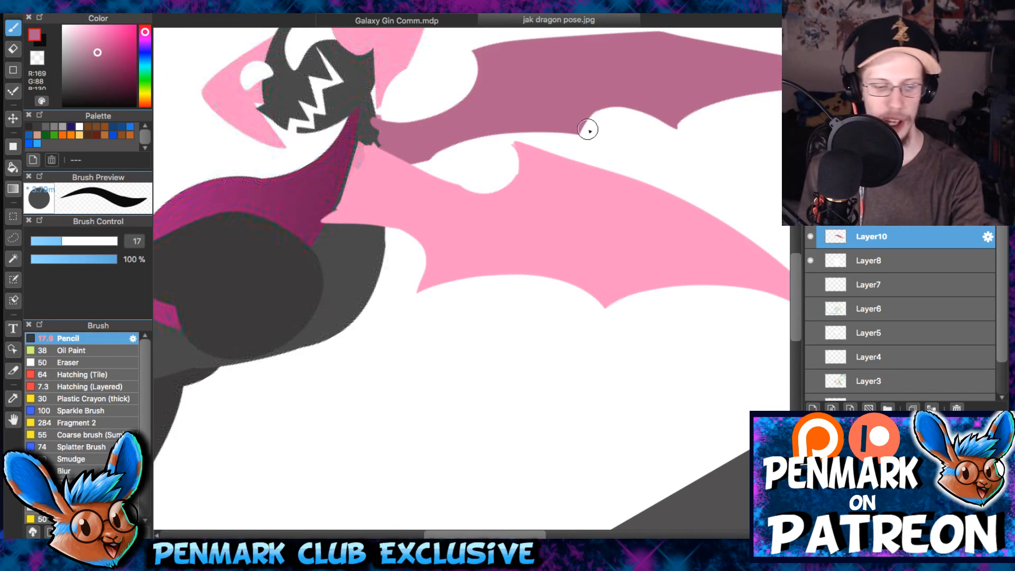
pyautogui.press('e')
pyautogui.moveTo(624, 130); pyautogui.dragTo(580, 163)
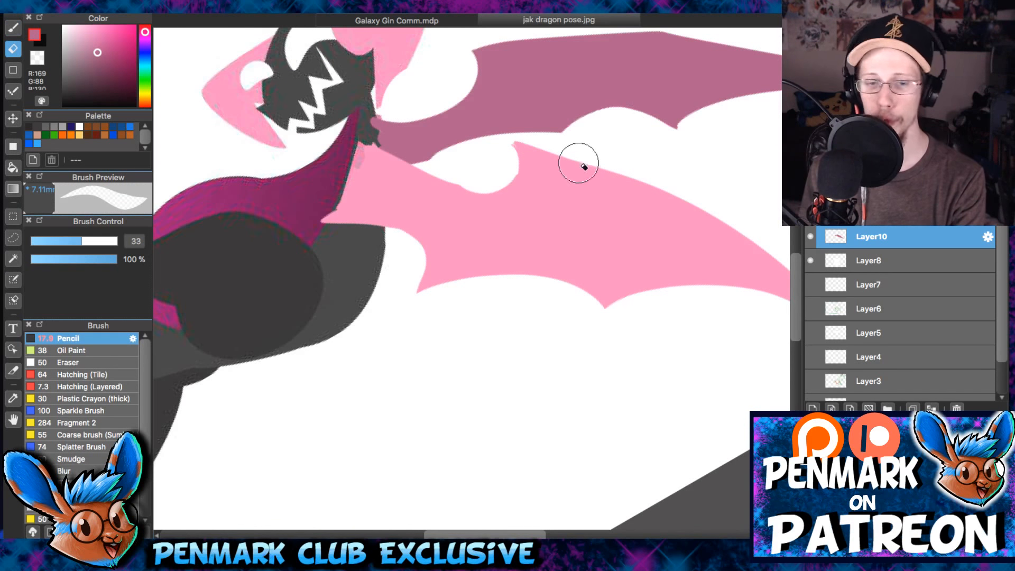
pyautogui.press('b')
pyautogui.moveTo(601, 113); pyautogui.dragTo(577, 217)
pyautogui.press('e')
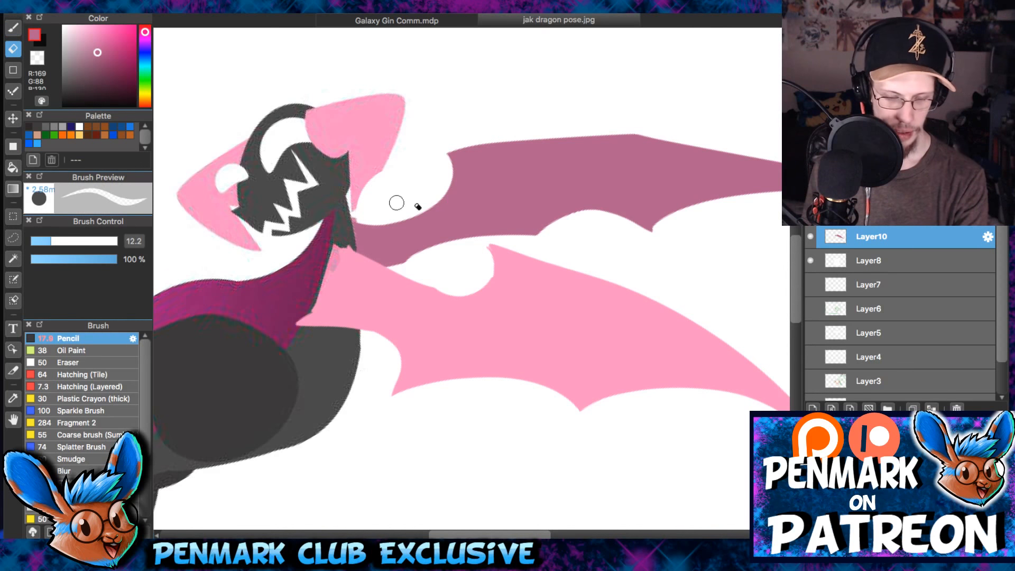
pyautogui.press('b')
pyautogui.scroll(3, 549, 220)
pyautogui.moveTo(256, 295); pyautogui.dragTo(517, 254)
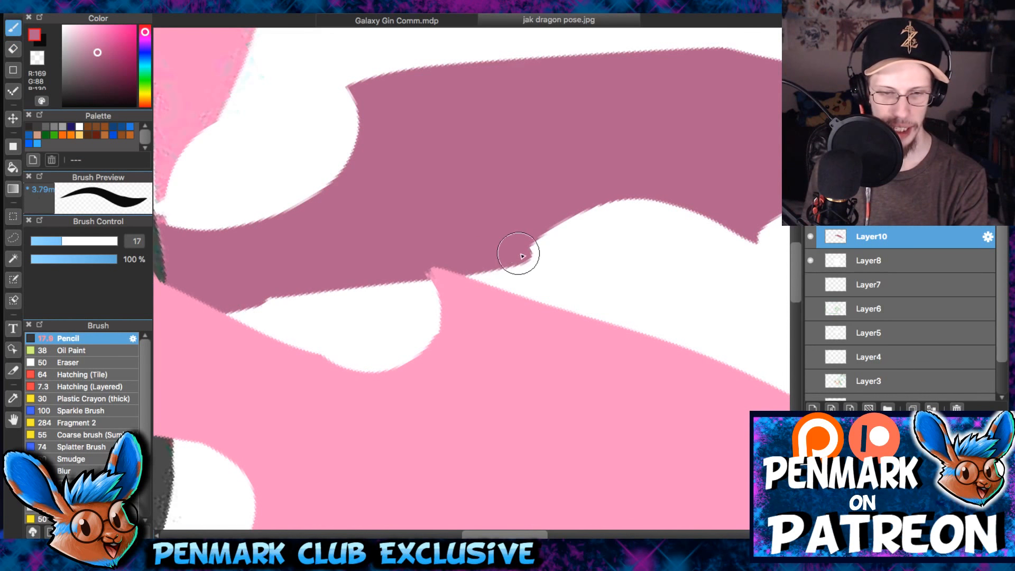
pyautogui.hotkey('ctrl', 'z')
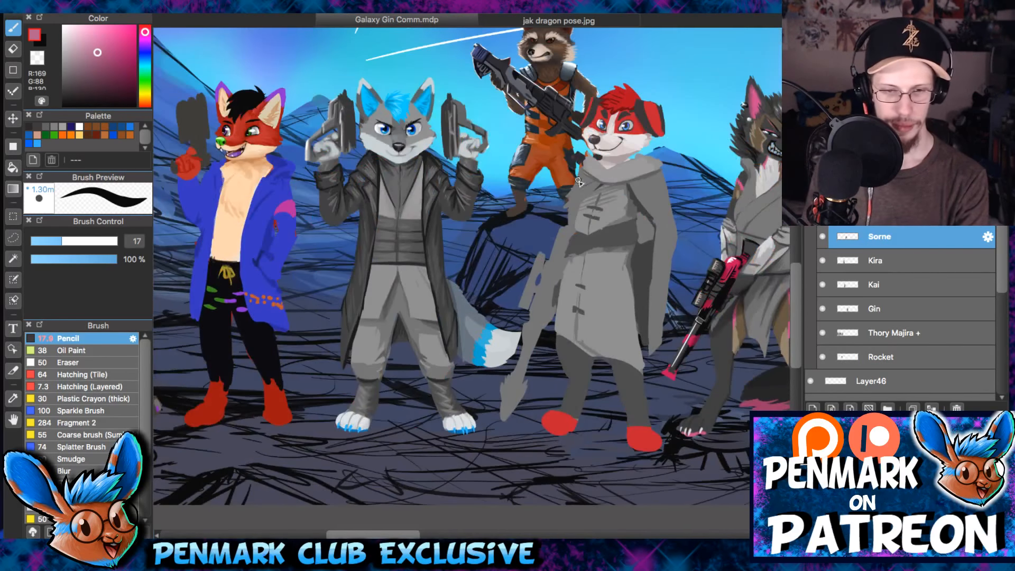
# - In Galaxy Gin Comm.mdp, try white guide strokes between the two central characters, undo them and return to jak dragon pose.jpg
pyautogui.scroll(5, 552, 143)
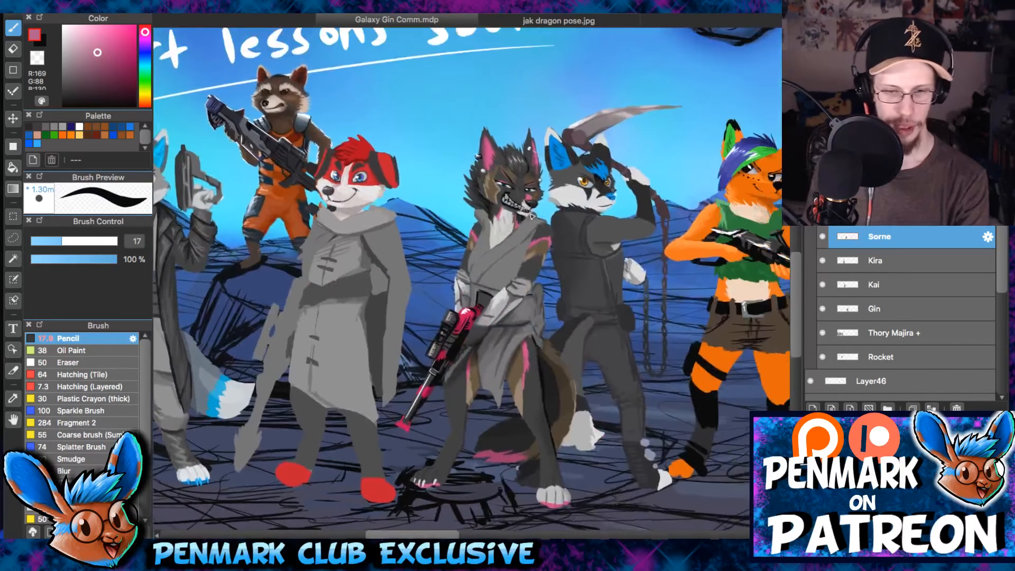
pyautogui.moveTo(499, 182); pyautogui.dragTo(514, 287)
pyautogui.rightClick(492, 287)
pyautogui.moveTo(526, 285); pyautogui.dragTo(489, 334)
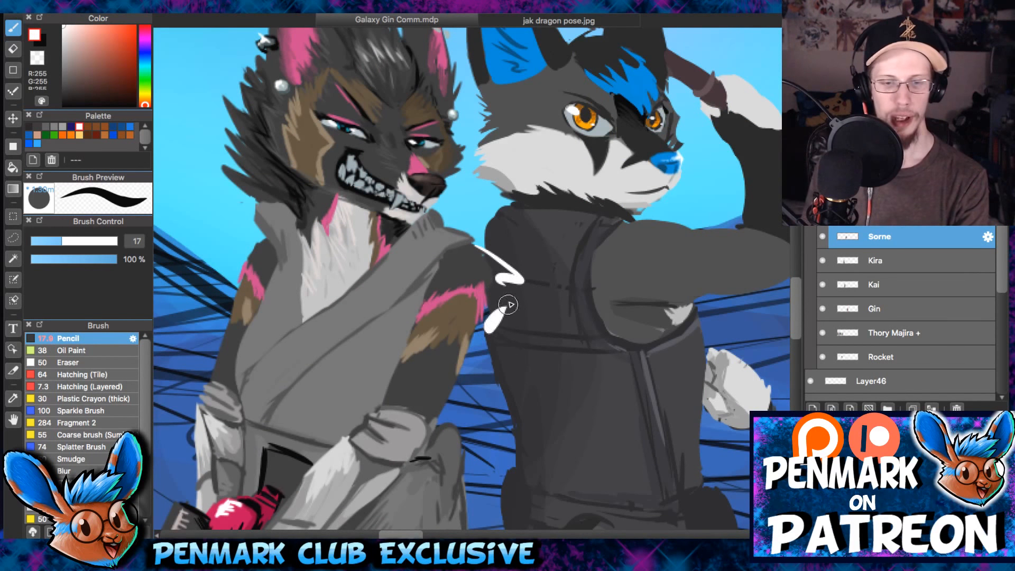
pyautogui.hotkey('ctrl', 'z')
pyautogui.hotkey('ctrl', 'z')
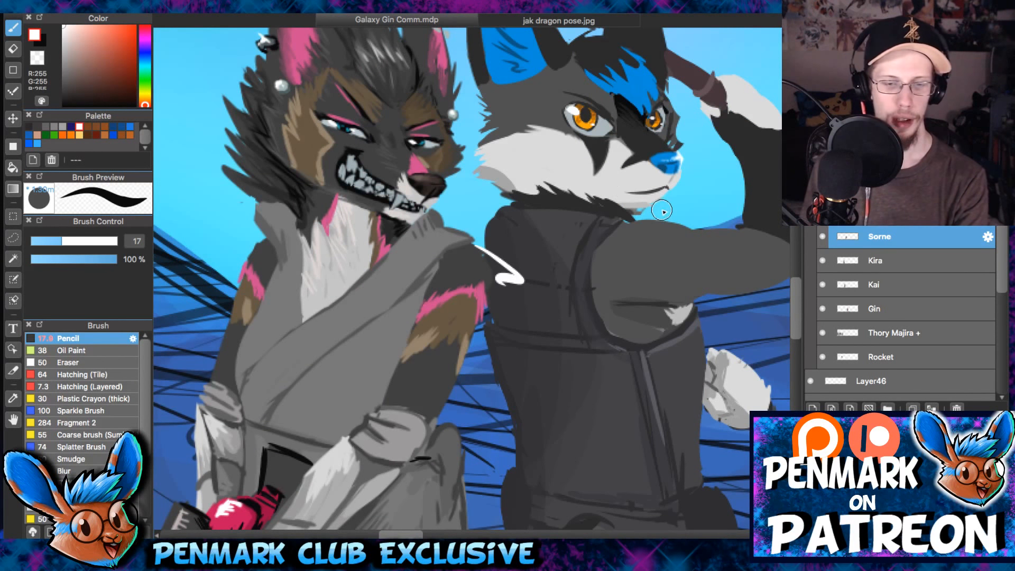
pyautogui.hotkey('ctrl', 'z')
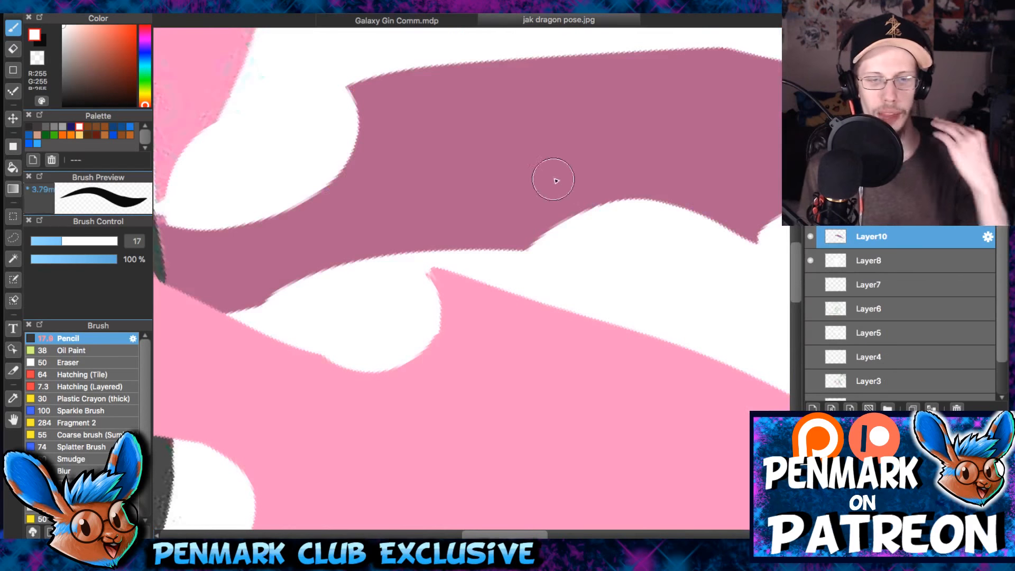
# - Reset the canvas rotation and trim the far wing's upper edge between the neck and the wrist claw with a size 12.2 eraser
pyautogui.scroll(-3, 562, 259)
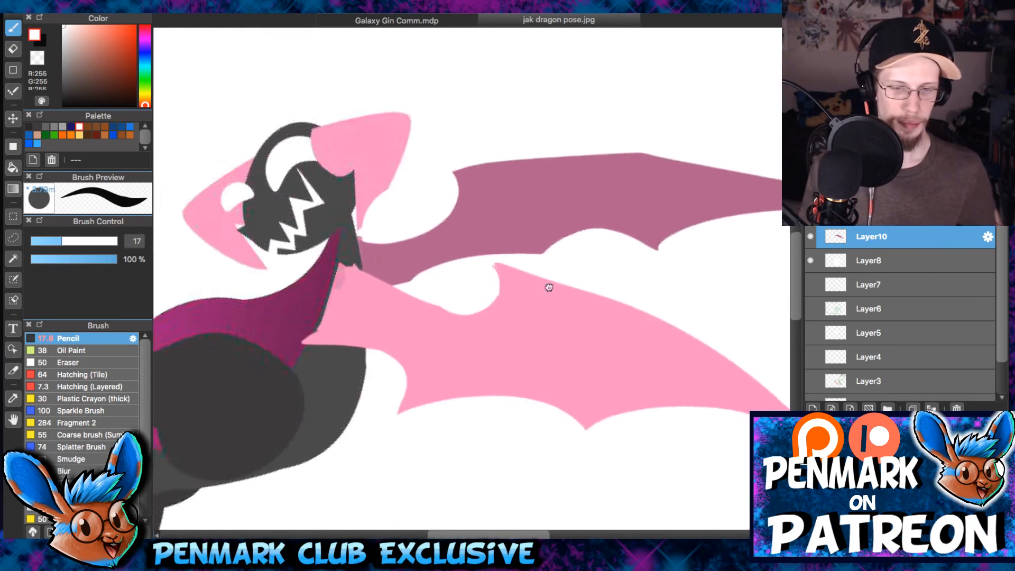
pyautogui.moveTo(549, 285); pyautogui.dragTo(390, 275)
pyautogui.press('Right')
pyautogui.press('Right')
pyautogui.press('Right')
pyautogui.press('Right')
pyautogui.hotkey('ctrl', '0')
pyautogui.press('e')
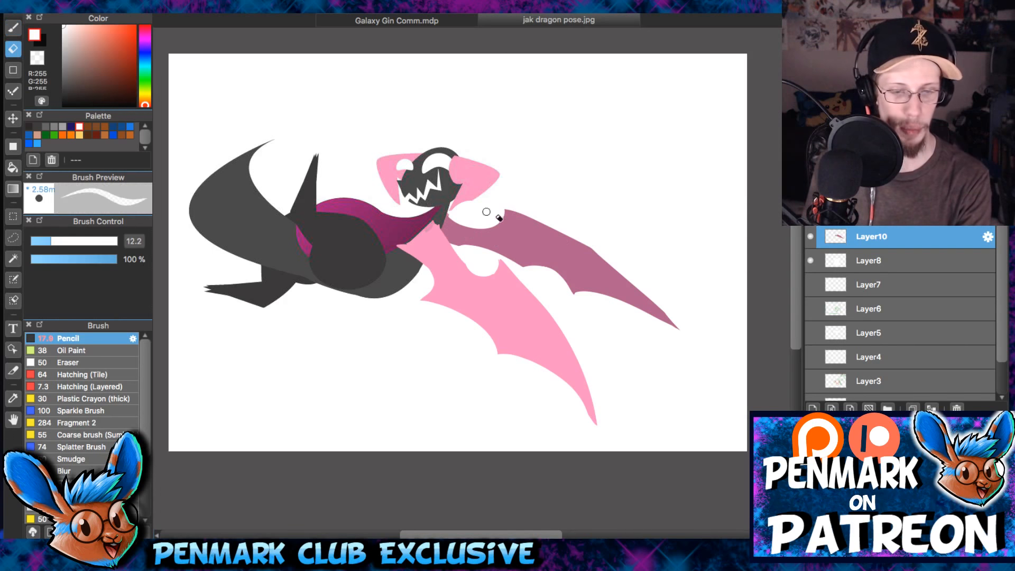
pyautogui.scroll(3, 530, 239)
pyautogui.moveTo(471, 179); pyautogui.dragTo(577, 194)
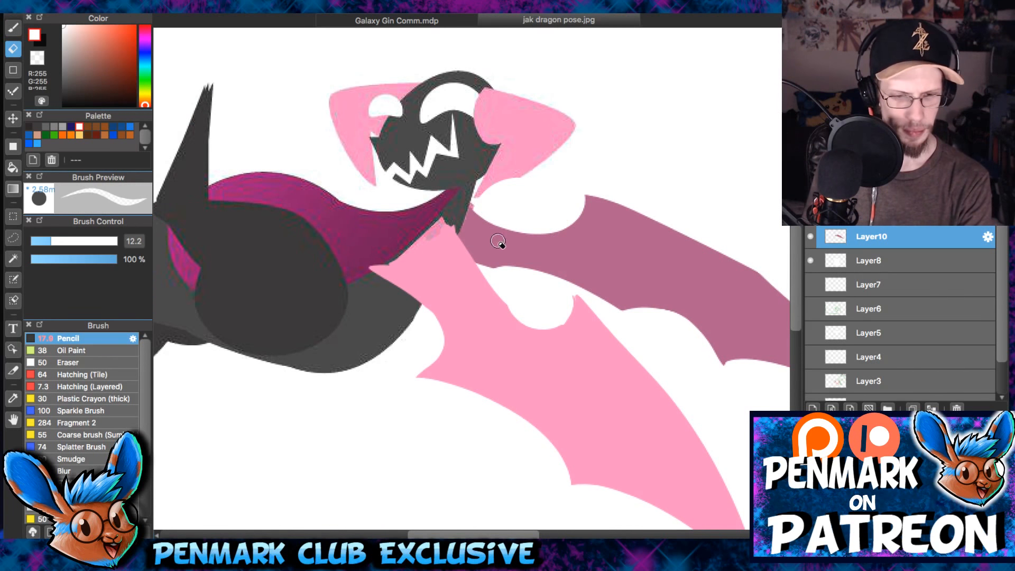
pyautogui.press('b')
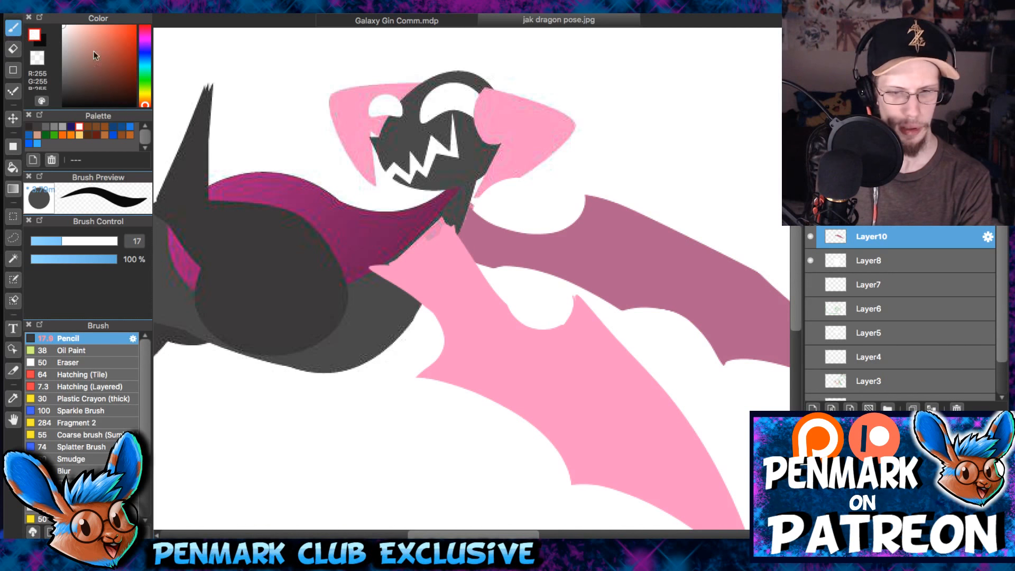
# - Sample the near wing's pink and try rounding its shoulder with size 21 pencil strokes, undoing each one
pyautogui.keyDown('alt'); pyautogui.click(411, 259); pyautogui.keyUp('alt')
pyautogui.press(']')
pyautogui.press(']')
pyautogui.moveTo(424, 249)
pyautogui.mouseDown()
pyautogui.moveTo(441, 241)
pyautogui.moveTo(409, 287)
pyautogui.mouseUp()
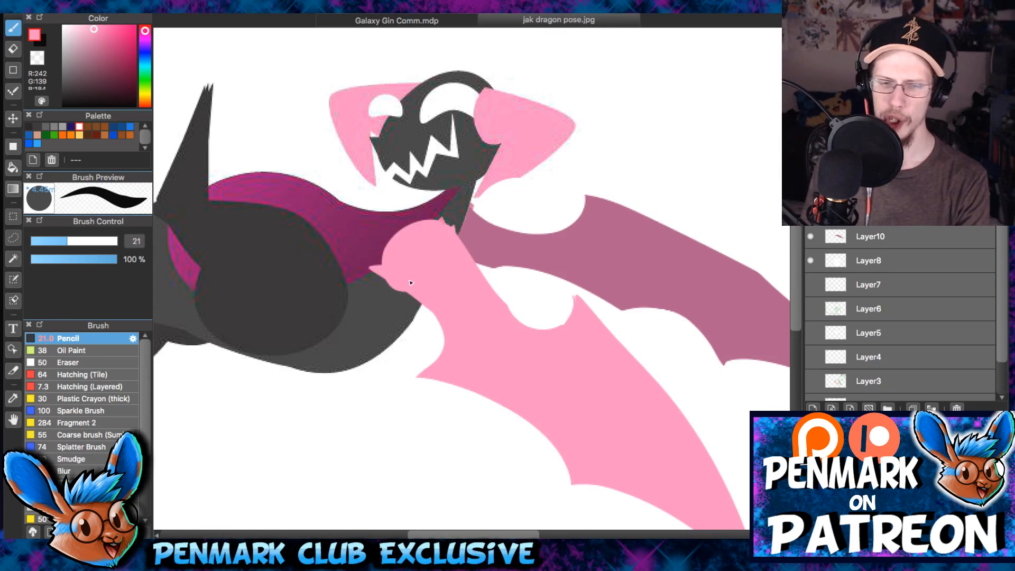
pyautogui.press('super+z')
pyautogui.moveTo(446, 229); pyautogui.dragTo(394, 265)
pyautogui.press('super+z')
# - Trim the pointed inner corner of the near wing's shoulder with a size 12.2 eraser
pyautogui.scroll(2, 457, 245)
pyautogui.press('[')
pyautogui.press('[')
pyautogui.press('[')
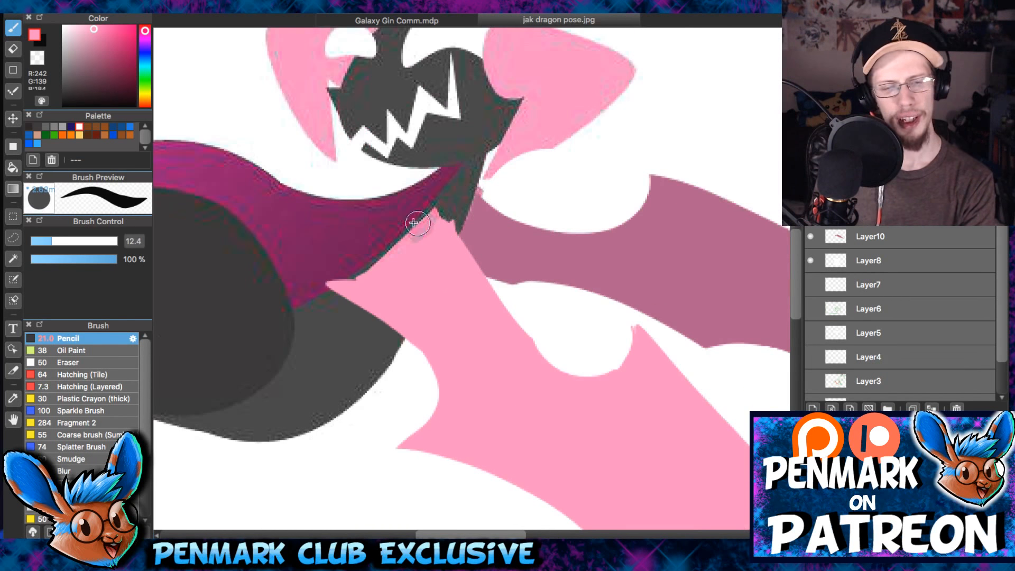
pyautogui.press('e')
pyautogui.moveTo(314, 274); pyautogui.dragTo(374, 252)
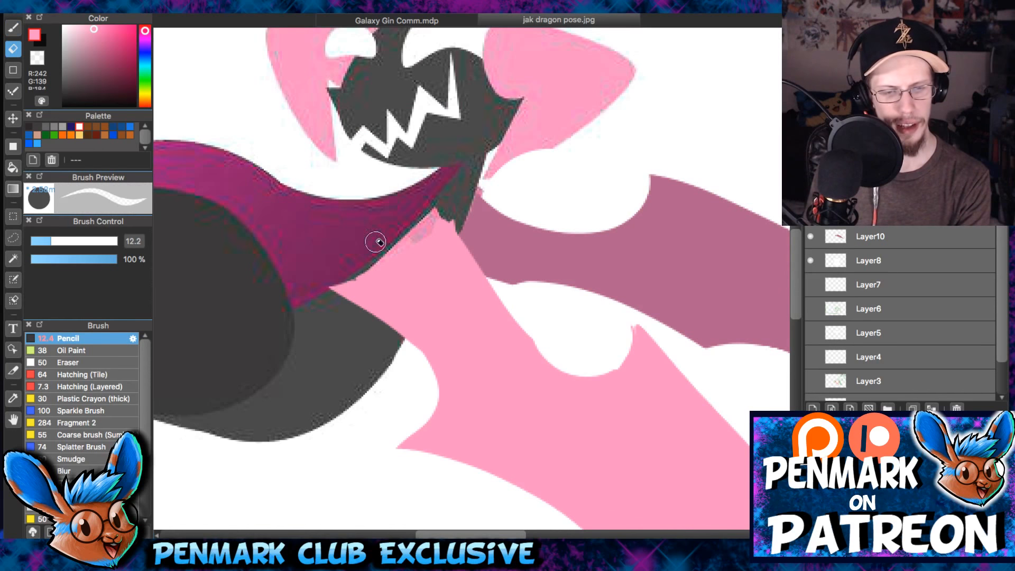
# - Add a rounded cap to the top of the near wing's shoulder in pink with the size 12.4 pencil
pyautogui.press('b')
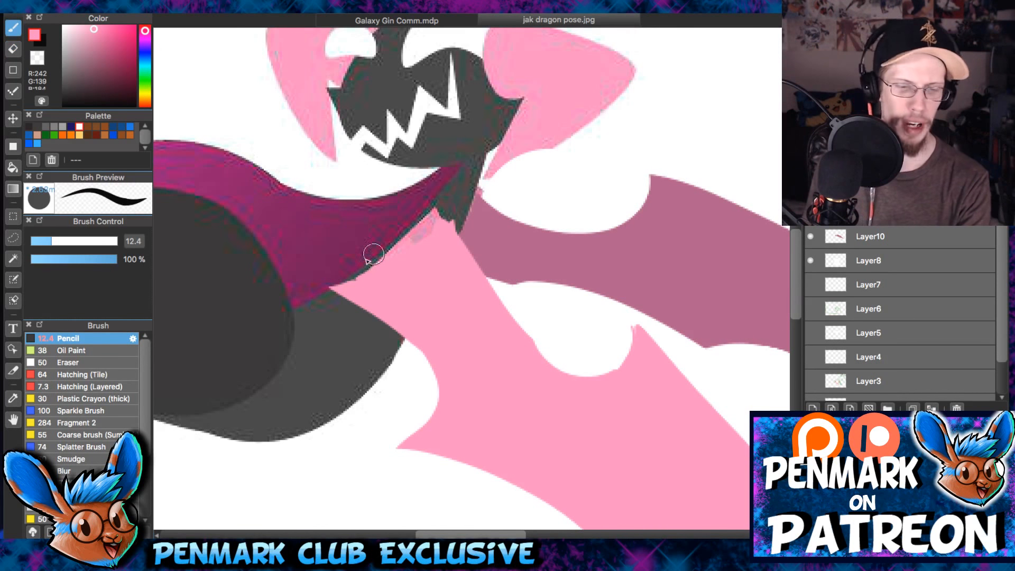
pyautogui.scroll(2, 415, 237)
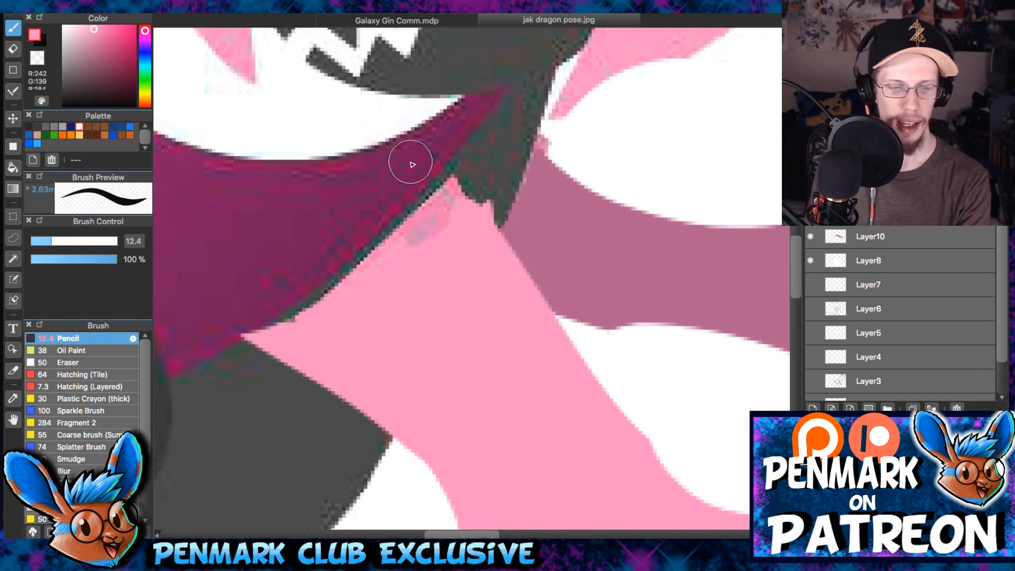
pyautogui.moveTo(446, 196)
pyautogui.mouseDown()
pyautogui.moveTo(415, 216)
pyautogui.moveTo(424, 199)
pyautogui.moveTo(462, 227)
pyautogui.moveTo(426, 188)
pyautogui.mouseUp()
pyautogui.hotkey('ctrl', 'z')
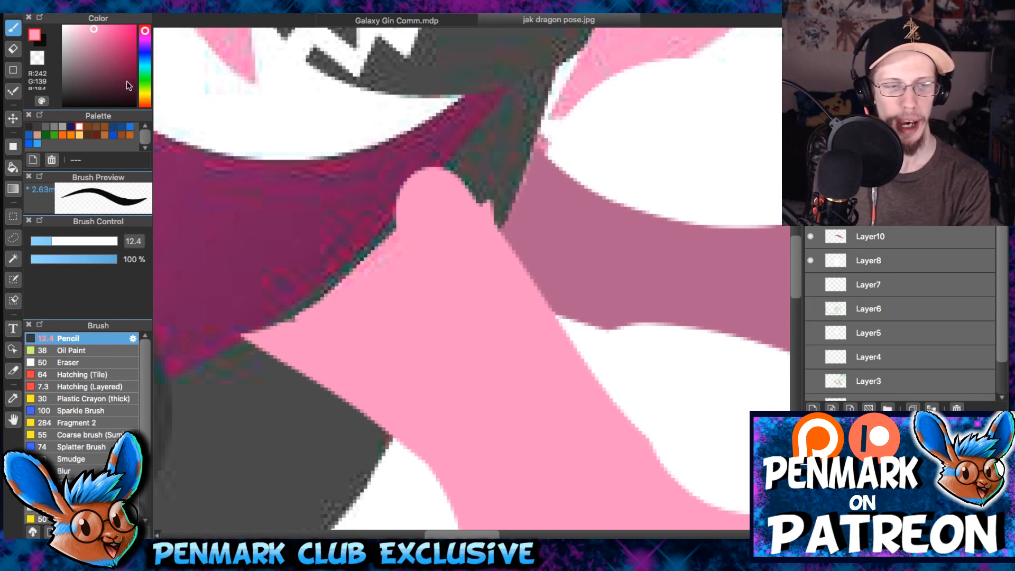
# - On a new layer, sketch black outlines around the near wing's shoulder cap, inner corner and arm with the size 6.4 pencil
pyautogui.click(134, 105)
pyautogui.press('[')
pyautogui.press('[')
pyautogui.press('[')
pyautogui.press('[')
pyautogui.press('[')
pyautogui.press('[')
pyautogui.click(813, 407)
pyautogui.moveTo(227, 318)
pyautogui.mouseDown()
pyautogui.moveTo(374, 238)
pyautogui.moveTo(371, 212)
pyautogui.mouseUp()
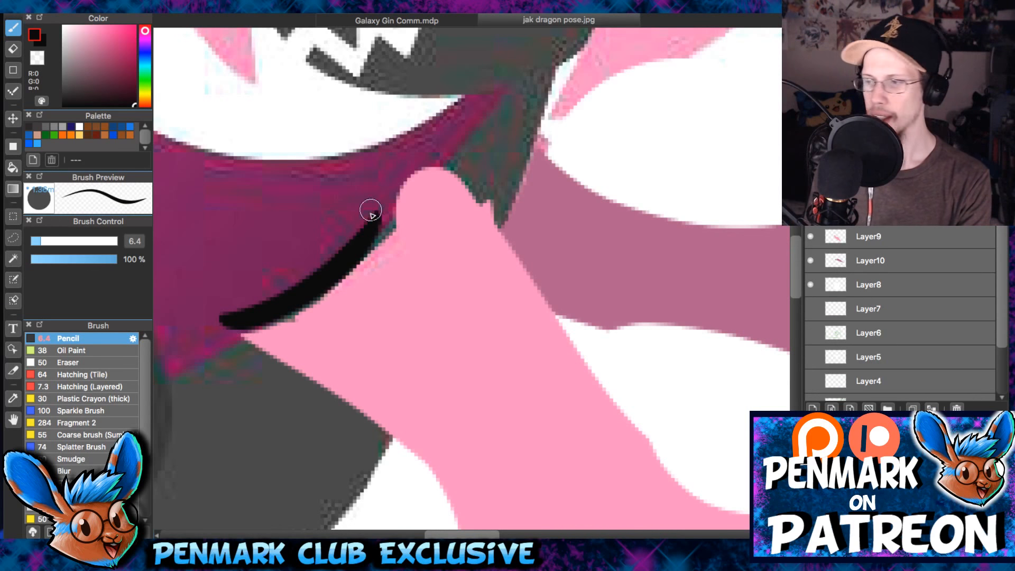
pyautogui.hotkey('ctrl', 'z')
pyautogui.moveTo(238, 328)
pyautogui.mouseDown()
pyautogui.moveTo(280, 320)
pyautogui.moveTo(396, 226)
pyautogui.moveTo(393, 432)
pyautogui.mouseUp()
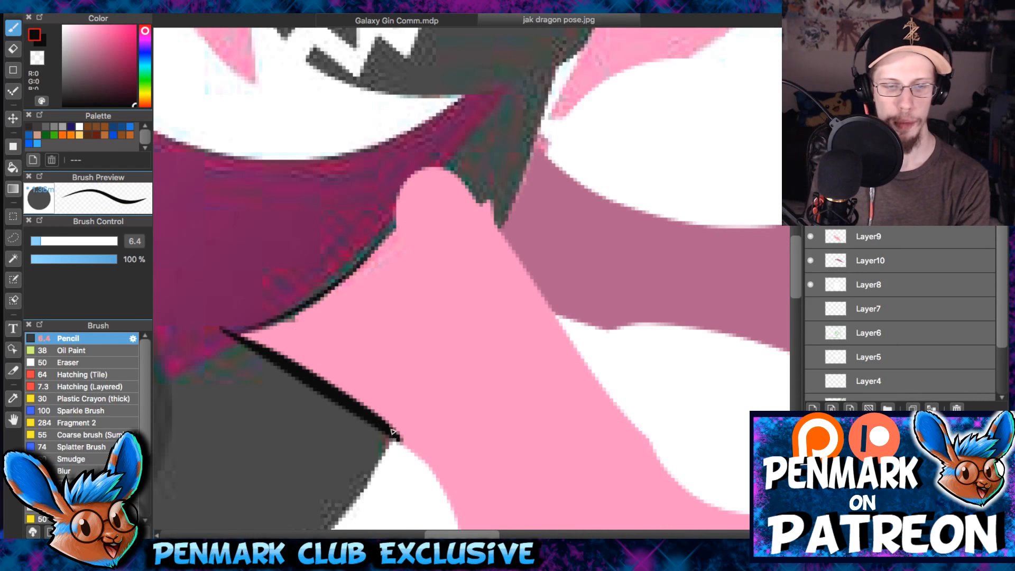
pyautogui.moveTo(382, 221); pyautogui.dragTo(497, 420)
pyautogui.moveTo(388, 231); pyautogui.dragTo(483, 198)
# - Try sketching a white arm bone inside the near wing's shoulder and undo the white strokes
pyautogui.click(80, 127)
pyautogui.moveTo(406, 210); pyautogui.dragTo(447, 226)
pyautogui.moveTo(554, 416); pyautogui.dragTo(496, 319)
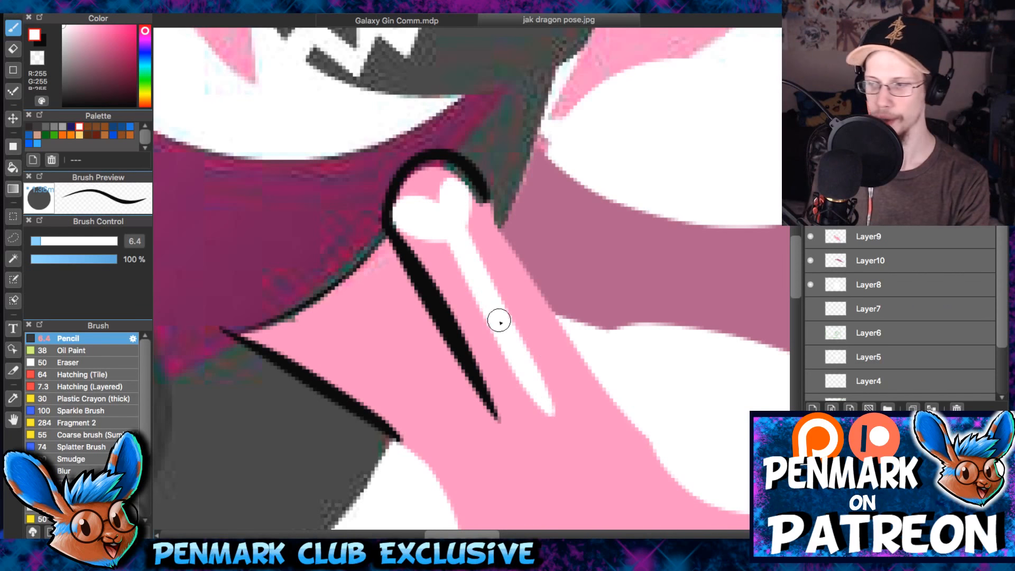
pyautogui.scroll(-2, 474, 306)
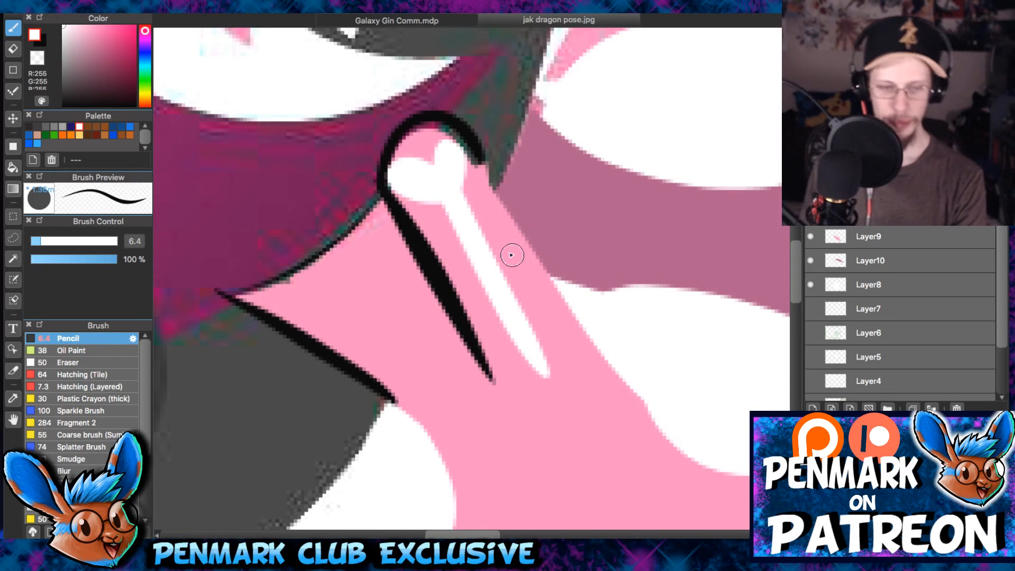
pyautogui.hotkey('ctrl', 'z')
pyautogui.hotkey('ctrl', 'z')
pyautogui.hotkey('ctrl', 'z')
# - Paint pink inside the shoulder cap outline, then hide the sketch layer and return to Layer9
pyautogui.rightClick(426, 174)
pyautogui.moveTo(399, 185)
pyautogui.mouseDown()
pyautogui.moveTo(418, 136)
pyautogui.moveTo(470, 172)
pyautogui.mouseUp()
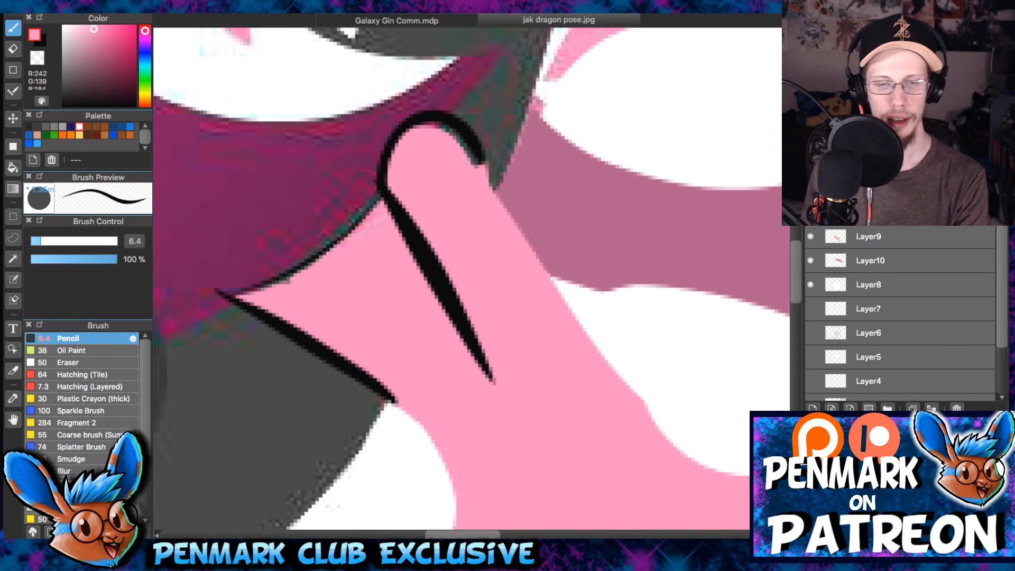
pyautogui.click(811, 213)
pyautogui.click(867, 235)
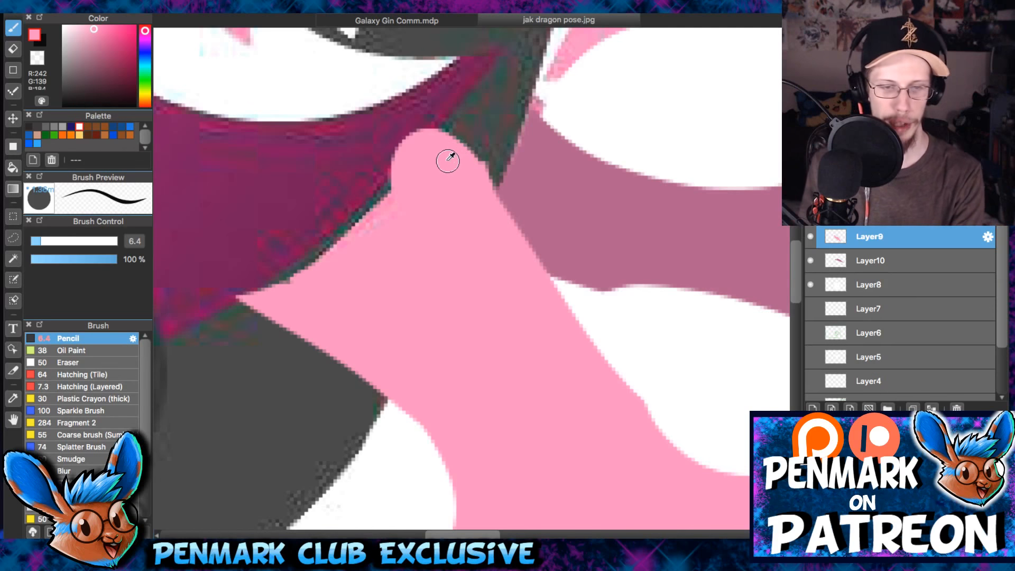
# - Slim the near wing's shoulder cap along the purple chest with a size 7.2 eraser
pyautogui.scroll(-3, 460, 132)
pyautogui.scroll(-5, 625, 335)
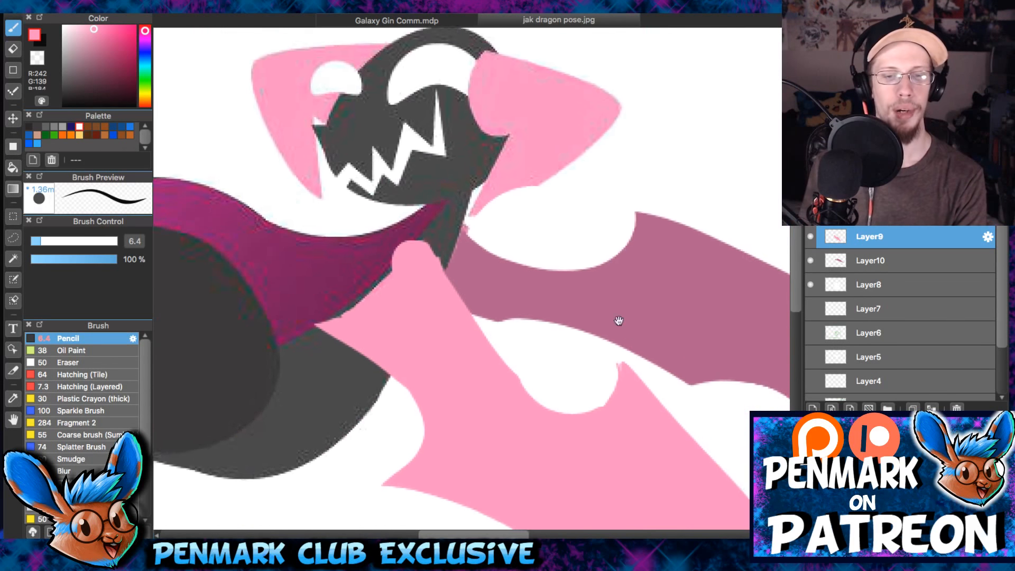
pyautogui.scroll(5, 512, 172)
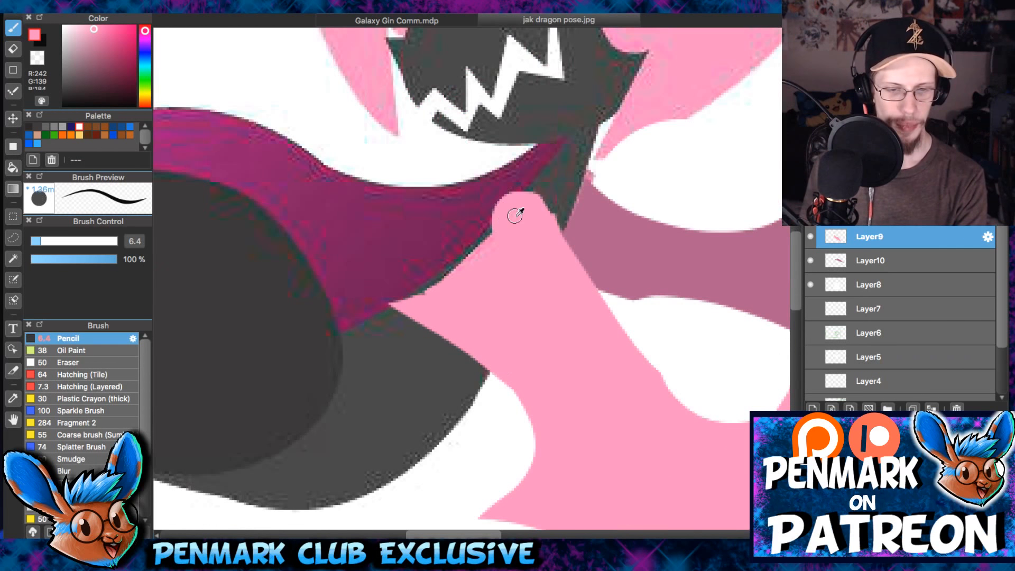
pyautogui.press('e')
pyautogui.moveTo(513, 211); pyautogui.dragTo(503, 213)
pyautogui.moveTo(466, 248); pyautogui.dragTo(504, 185)
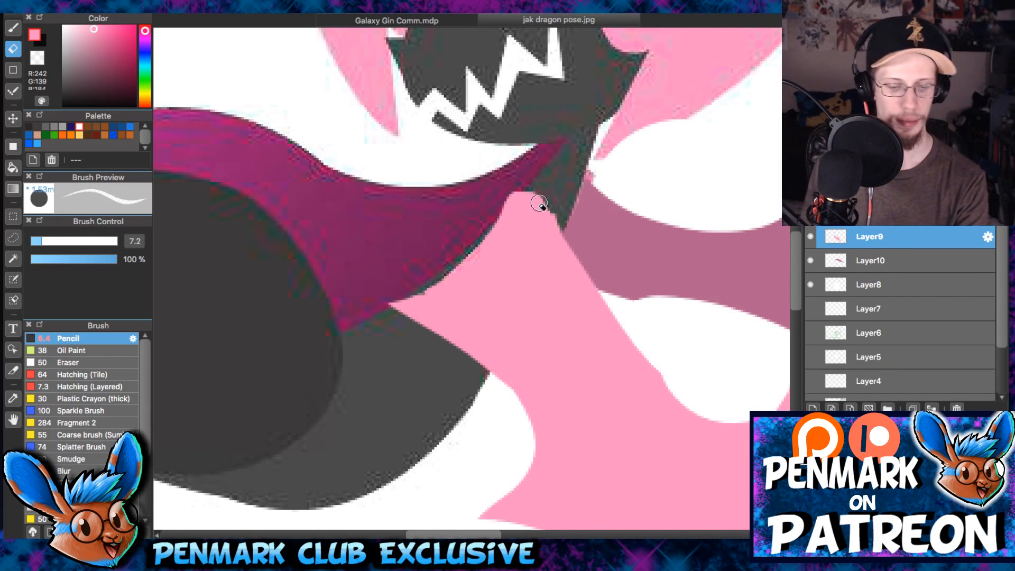
# - Examine the trimmed near shoulder up close and against the dragon's whole pose
pyautogui.scroll(-4, 544, 196)
pyautogui.moveTo(636, 237); pyautogui.dragTo(532, 302)
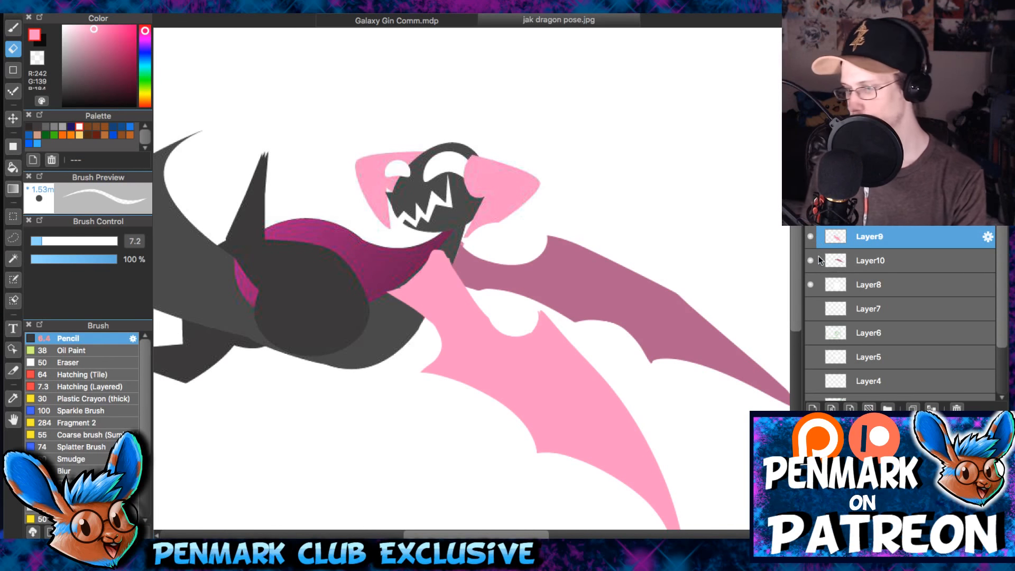
pyautogui.scroll(2, 590, 284)
pyautogui.scroll(3, 590, 284)
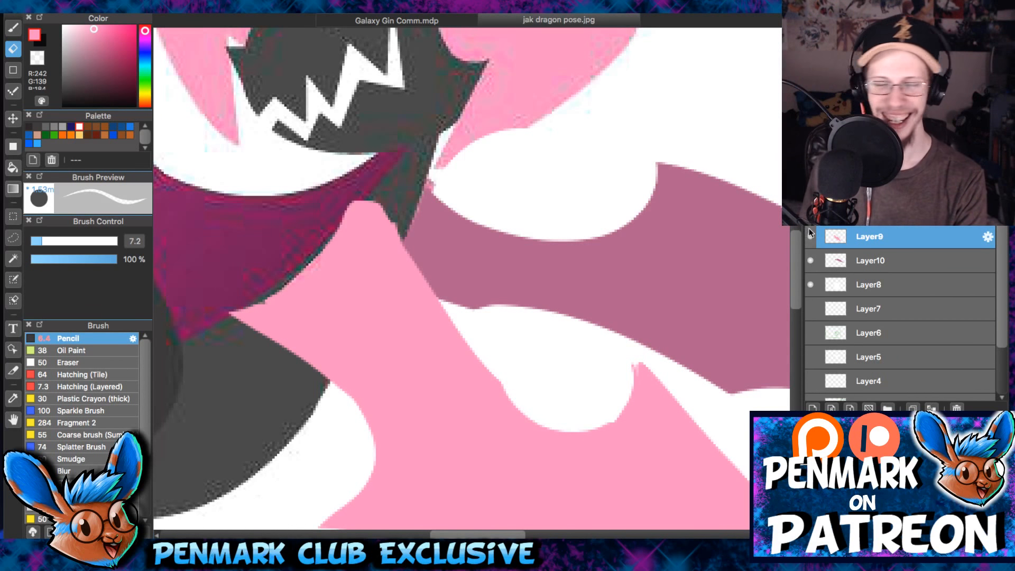
pyautogui.press('b')
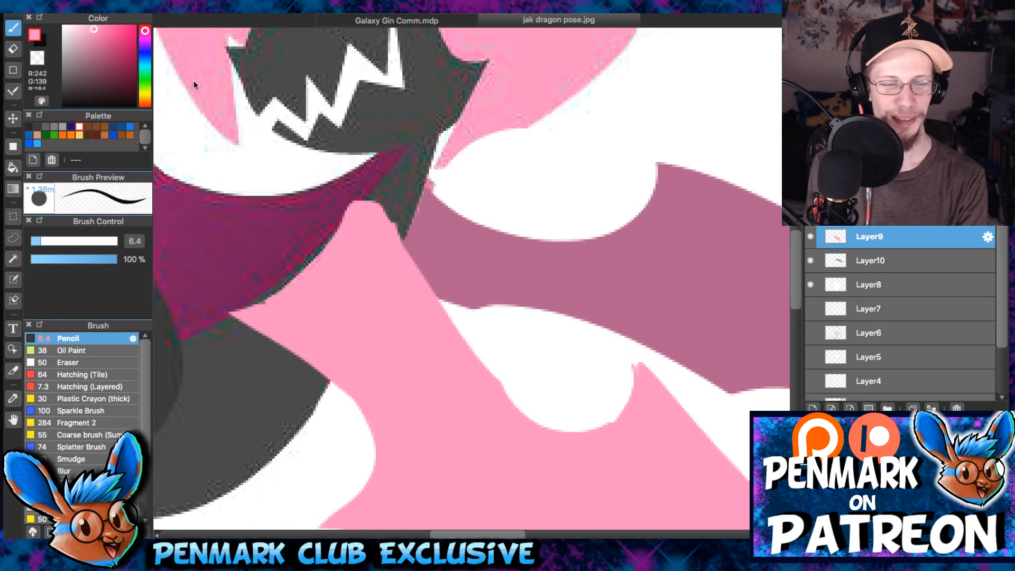
pyautogui.scroll(-5, 620, 227)
pyautogui.scroll(5, 595, 144)
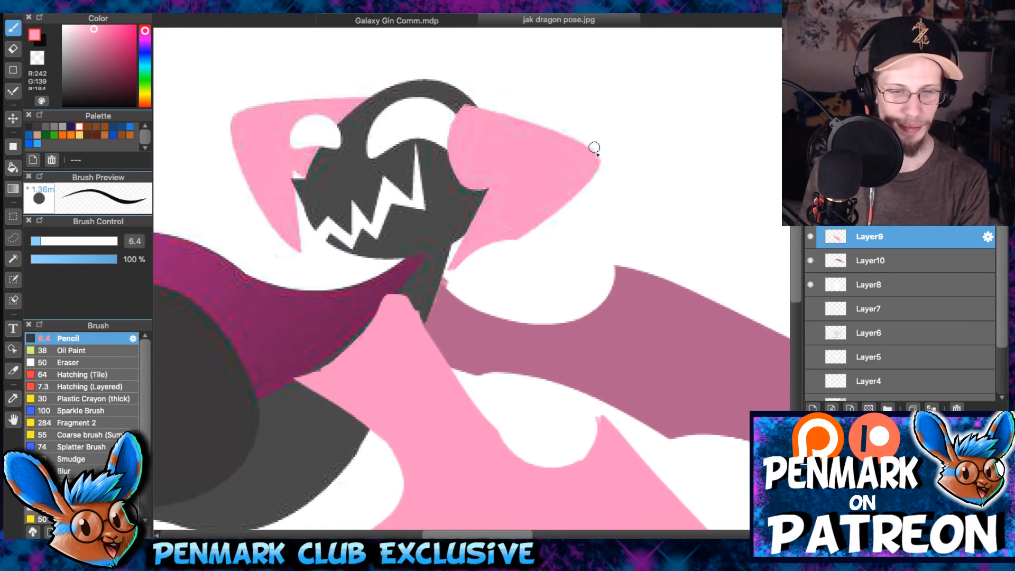
pyautogui.scroll(-5, 657, 119)
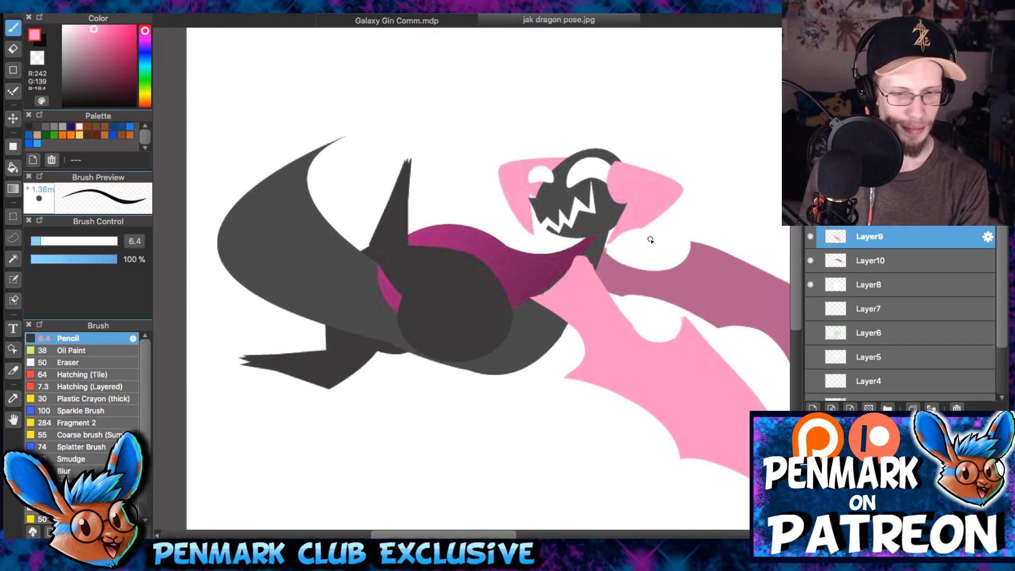
pyautogui.moveTo(648, 186); pyautogui.dragTo(673, 212)
pyautogui.scroll(-3, 510, 181)
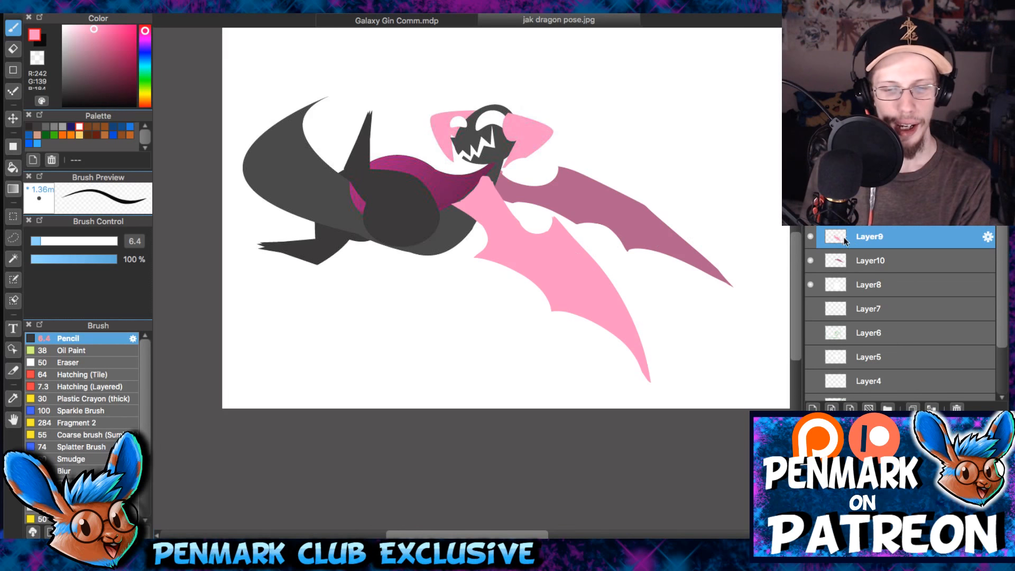
# - Fill the near wing's upper notch and extend its lower membrane points and tip with the size 23 pencil
pyautogui.moveTo(511, 228)
pyautogui.mouseDown()
pyautogui.moveTo(465, 206)
pyautogui.moveTo(491, 243)
pyautogui.moveTo(466, 266)
pyautogui.moveTo(484, 266)
pyautogui.moveTo(467, 271)
pyautogui.moveTo(537, 298)
pyautogui.moveTo(540, 328)
pyautogui.moveTo(487, 265)
pyautogui.mouseUp()
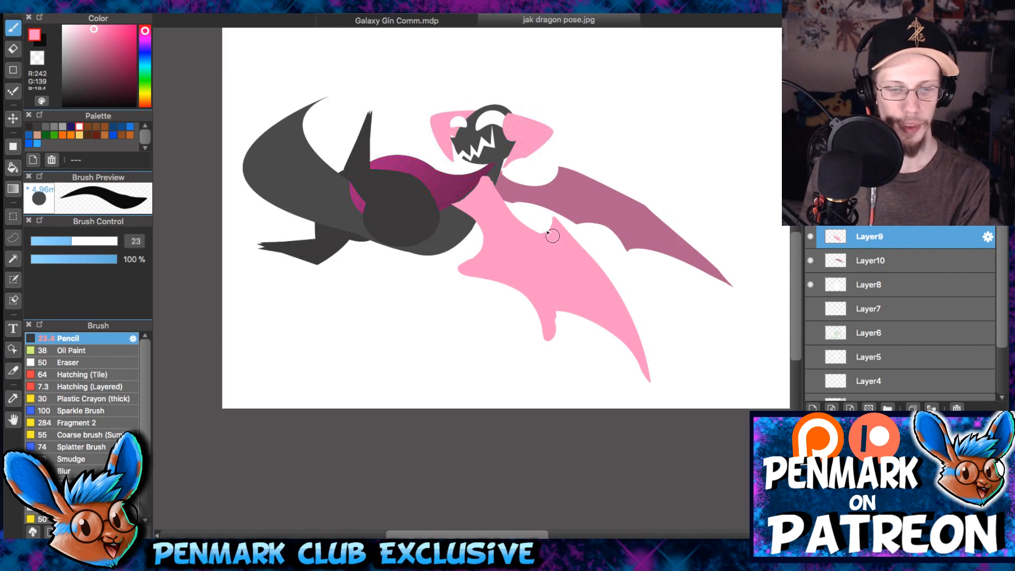
pyautogui.moveTo(487, 177); pyautogui.dragTo(548, 228)
pyautogui.moveTo(560, 325)
pyautogui.mouseDown()
pyautogui.moveTo(639, 378)
pyautogui.moveTo(569, 322)
pyautogui.moveTo(571, 334)
pyautogui.moveTo(558, 313)
pyautogui.mouseUp()
pyautogui.moveTo(608, 331); pyautogui.dragTo(618, 338)
pyautogui.moveTo(643, 370); pyautogui.dragTo(651, 388)
# - On Layer10, sample the far wing's darker pink and fill in its inner membrane scallops with the size 23 pencil
pyautogui.click(871, 260)
pyautogui.keyDown('alt'); pyautogui.click(575, 191); pyautogui.keyUp('alt')
pyautogui.moveTo(517, 210); pyautogui.dragTo(566, 231)
pyautogui.press('super+z')
pyautogui.moveTo(504, 205)
pyautogui.mouseDown()
pyautogui.moveTo(570, 251)
pyautogui.moveTo(516, 208)
pyautogui.moveTo(570, 247)
pyautogui.moveTo(559, 223)
pyautogui.mouseUp()
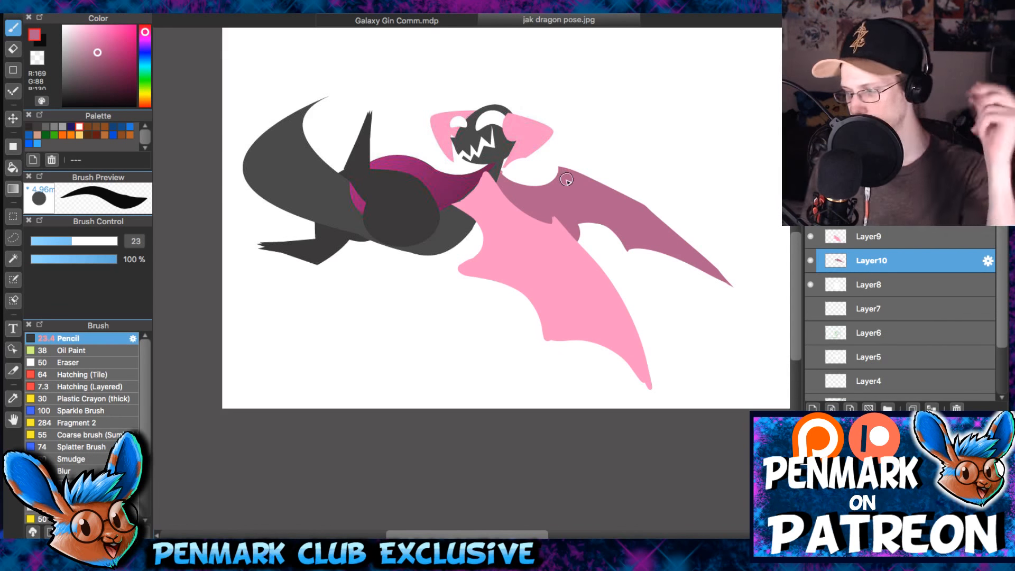
pyautogui.moveTo(613, 239)
pyautogui.mouseDown()
pyautogui.moveTo(573, 233)
pyautogui.moveTo(587, 228)
pyautogui.mouseUp()
# - Extend the far wing's outer membrane and tip downward with the size 23 pencil, redoing the first stroke
pyautogui.moveTo(626, 256)
pyautogui.mouseDown()
pyautogui.moveTo(658, 250)
pyautogui.moveTo(716, 305)
pyautogui.mouseUp()
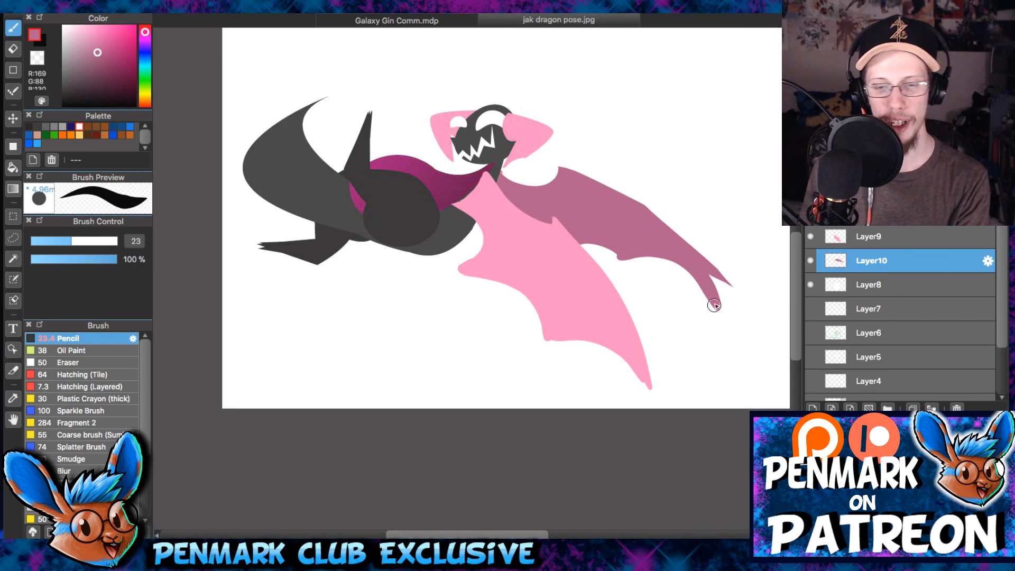
pyautogui.press('super+z')
pyautogui.moveTo(624, 260)
pyautogui.mouseDown()
pyautogui.moveTo(690, 258)
pyautogui.moveTo(725, 293)
pyautogui.mouseUp()
pyautogui.moveTo(639, 250); pyautogui.dragTo(596, 237)
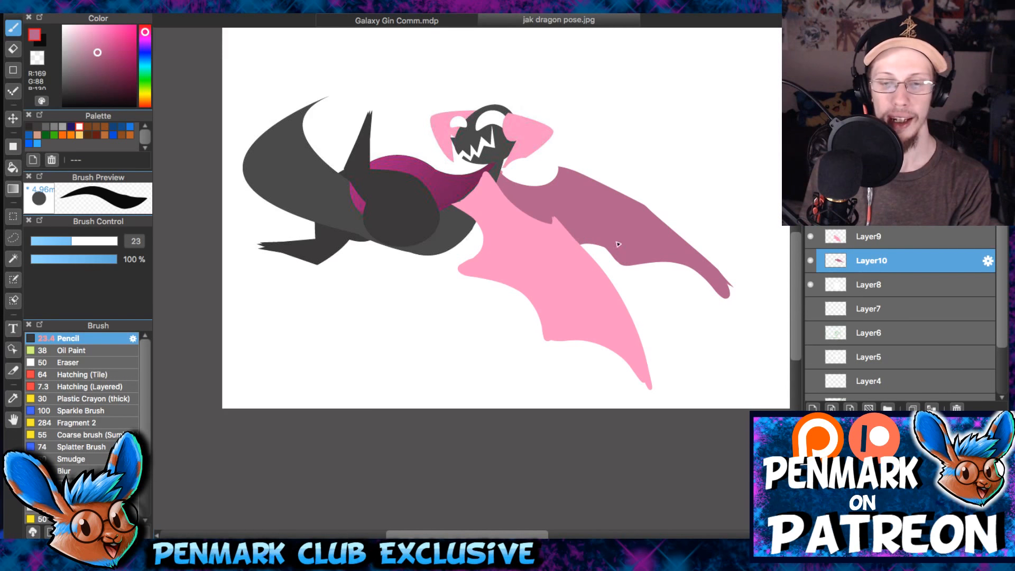
pyautogui.moveTo(713, 271); pyautogui.dragTo(733, 296)
# - Widen the far wing's outer membrane downward with a size 42 pencil and carve its lower edge and tip with a size 39 eraser
pyautogui.press('e')
pyautogui.moveTo(717, 263); pyautogui.dragTo(739, 306)
pyautogui.press('b')
pyautogui.moveTo(623, 268); pyautogui.dragTo(716, 315)
pyautogui.moveTo(580, 244)
pyautogui.mouseDown()
pyautogui.moveTo(672, 296)
pyautogui.moveTo(707, 295)
pyautogui.mouseUp()
pyautogui.press('e')
pyautogui.moveTo(600, 293)
pyautogui.mouseDown()
pyautogui.moveTo(725, 342)
pyautogui.moveTo(701, 205)
pyautogui.mouseUp()
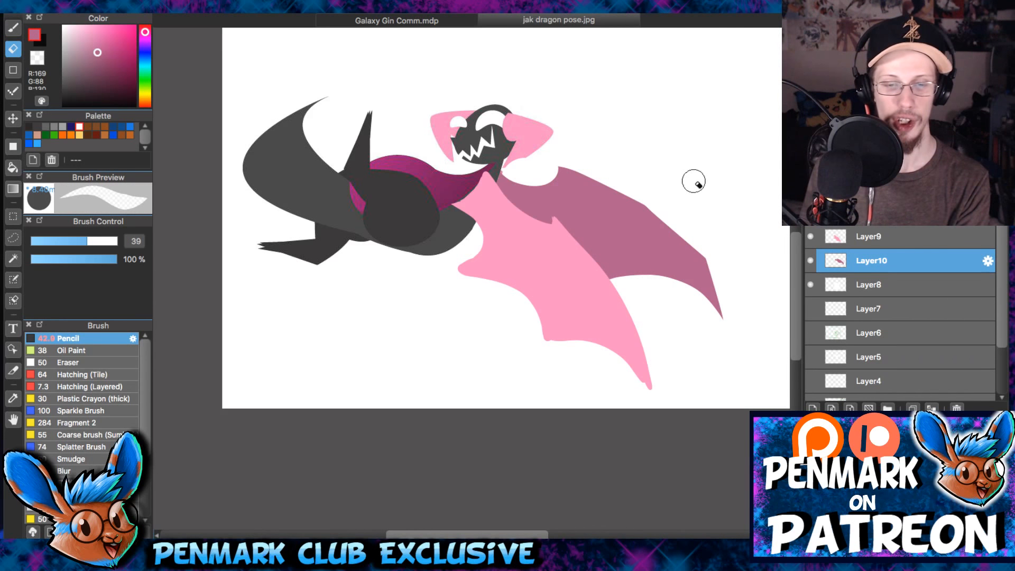
# - On Layer9, sample the near wing's pink and enlarge its inner and outer membranes downward with the size 42 pencil
pyautogui.click(879, 239)
pyautogui.press('b')
pyautogui.keyDown('alt'); pyautogui.click(515, 243); pyautogui.keyUp('alt')
pyautogui.moveTo(471, 259); pyautogui.dragTo(537, 338)
pyautogui.moveTo(538, 349); pyautogui.dragTo(641, 381)
# - Carve the near wing's enlarged membrane into clean pointed scallops and trim its inner shoulder with the size 39 eraser
pyautogui.press('e')
pyautogui.moveTo(524, 372); pyautogui.dragTo(643, 400)
pyautogui.moveTo(438, 204)
pyautogui.mouseDown()
pyautogui.moveTo(478, 182)
pyautogui.moveTo(484, 142)
pyautogui.moveTo(458, 201)
pyautogui.mouseUp()
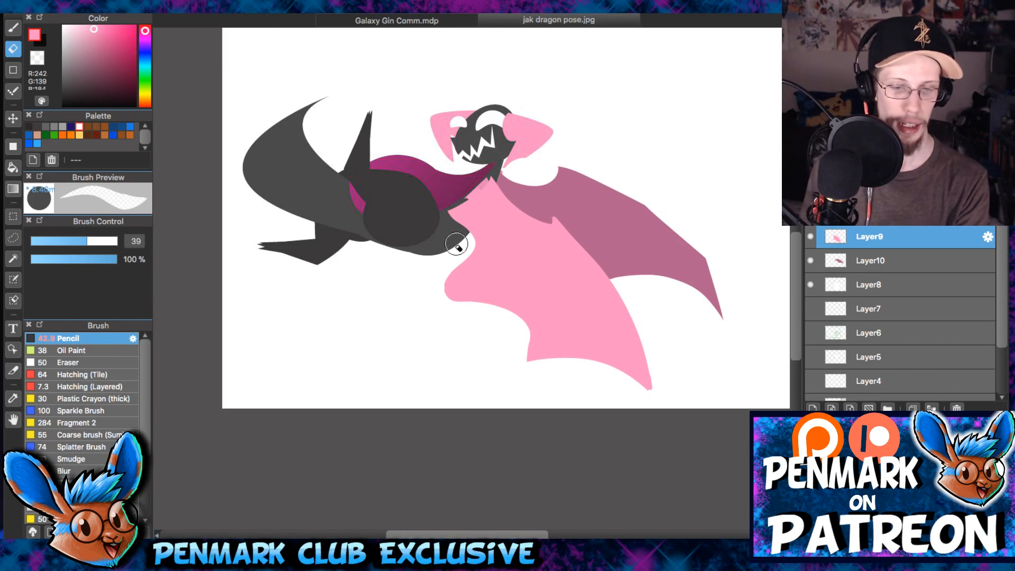
pyautogui.moveTo(463, 239); pyautogui.dragTo(430, 305)
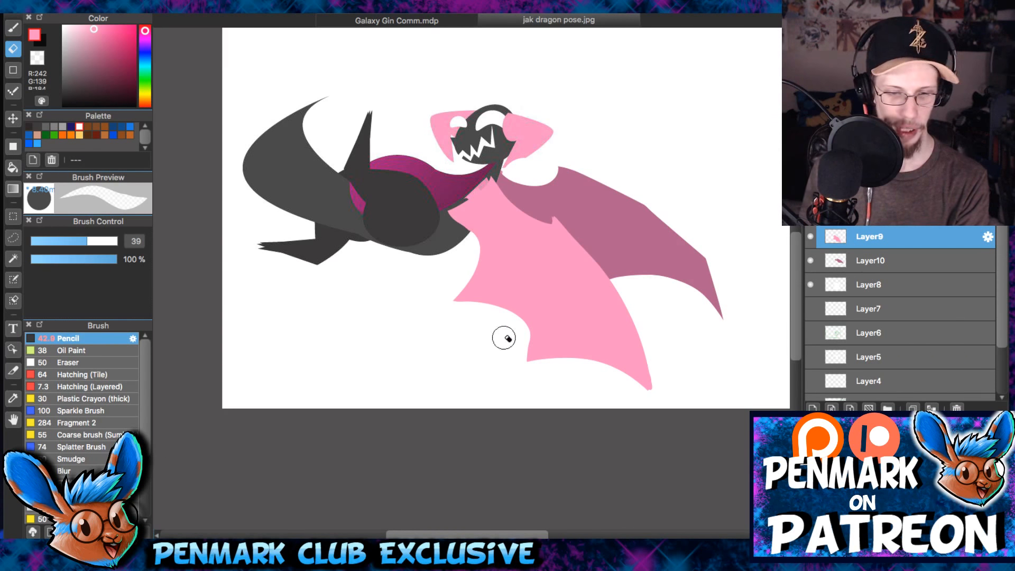
# - Trim the near wing's inner edge where it overlaps the chest and belly with a size 24 eraser
pyautogui.press('b')
pyautogui.scroll(-2, 602, 177)
pyautogui.moveTo(605, 152); pyautogui.dragTo(644, 227)
pyautogui.scroll(2, 640, 226)
pyautogui.moveTo(481, 356); pyautogui.dragTo(506, 223)
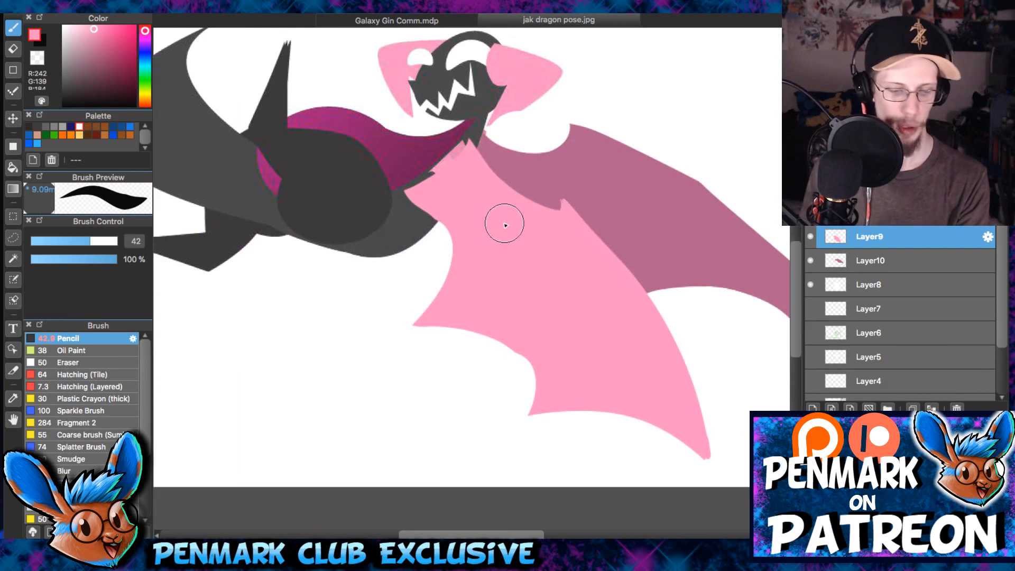
pyautogui.press('e')
pyautogui.press('[')
pyautogui.press('[')
pyautogui.moveTo(407, 195)
pyautogui.mouseDown()
pyautogui.moveTo(429, 252)
pyautogui.moveTo(407, 184)
pyautogui.moveTo(450, 225)
pyautogui.moveTo(410, 179)
pyautogui.moveTo(429, 258)
pyautogui.mouseUp()
pyautogui.moveTo(403, 173); pyautogui.dragTo(443, 255)
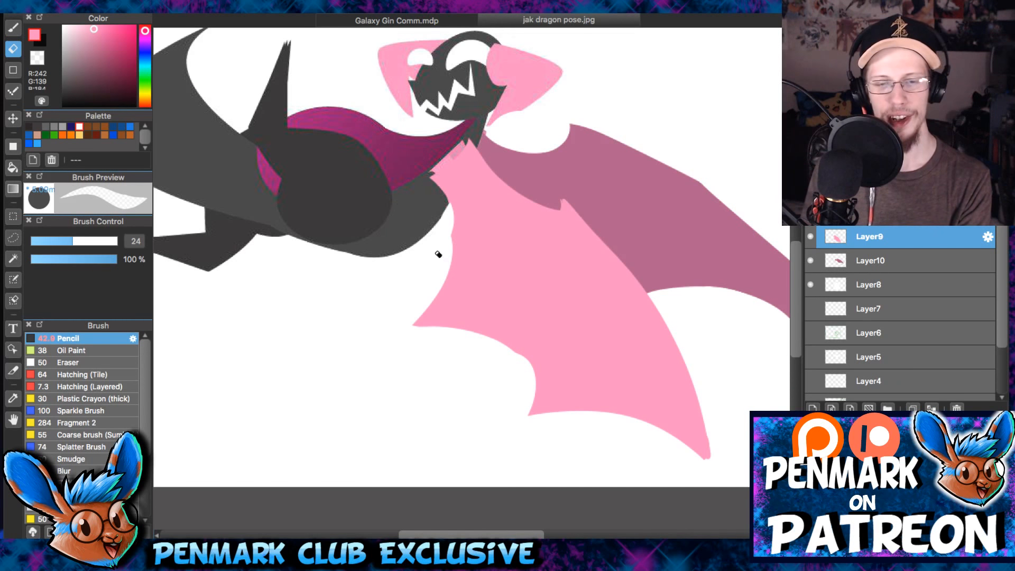
pyautogui.moveTo(615, 185); pyautogui.dragTo(618, 222)
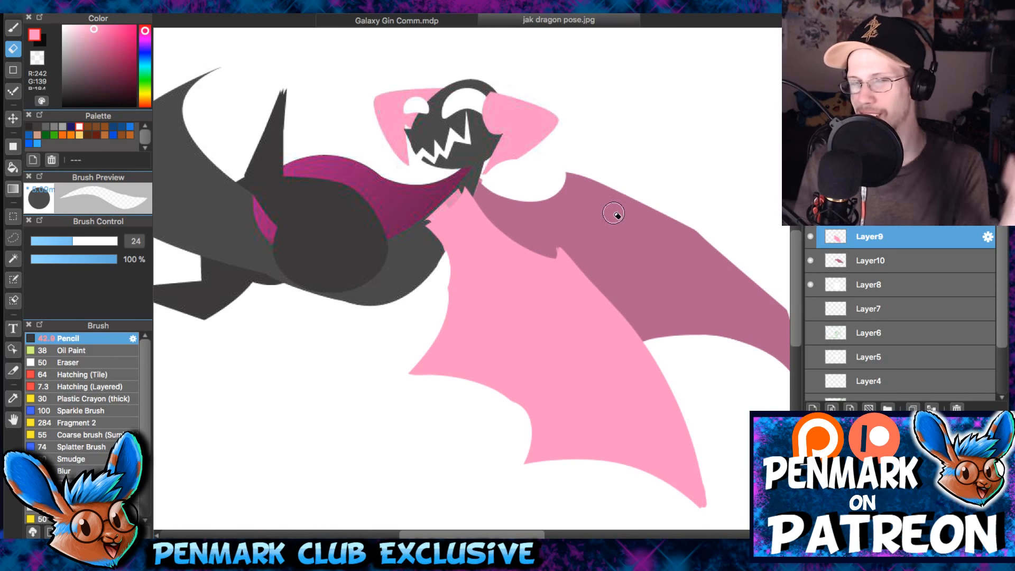
pyautogui.scroll(-2, 520, 185)
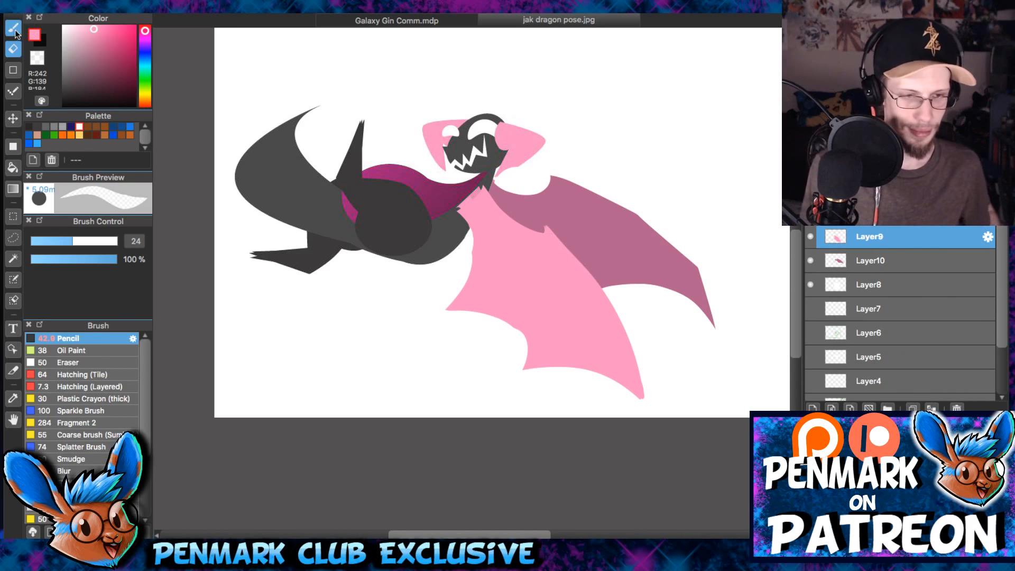
# - On a new layer above Layer9, draw an orange-red guide line from the near wing's shoulder toward its tip with a size 19 pencil
pyautogui.click(16, 32)
pyautogui.scroll(2, 553, 246)
pyautogui.click(870, 260)
pyautogui.click(145, 105)
pyautogui.click(134, 26)
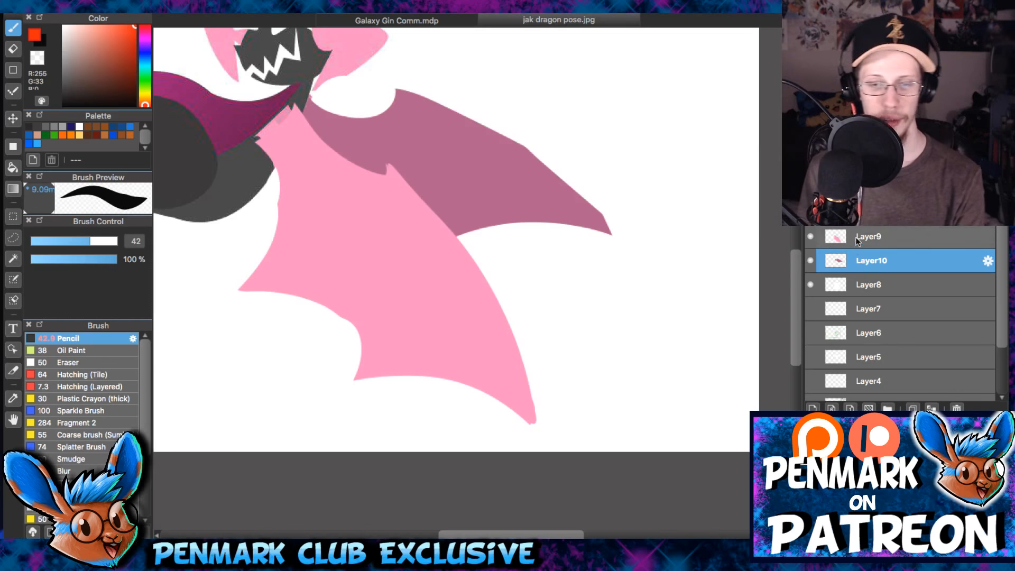
pyautogui.click(861, 233)
pyautogui.click(833, 407)
pyautogui.keyDown('alt'); pyautogui.click(498, 306); pyautogui.keyUp('alt')
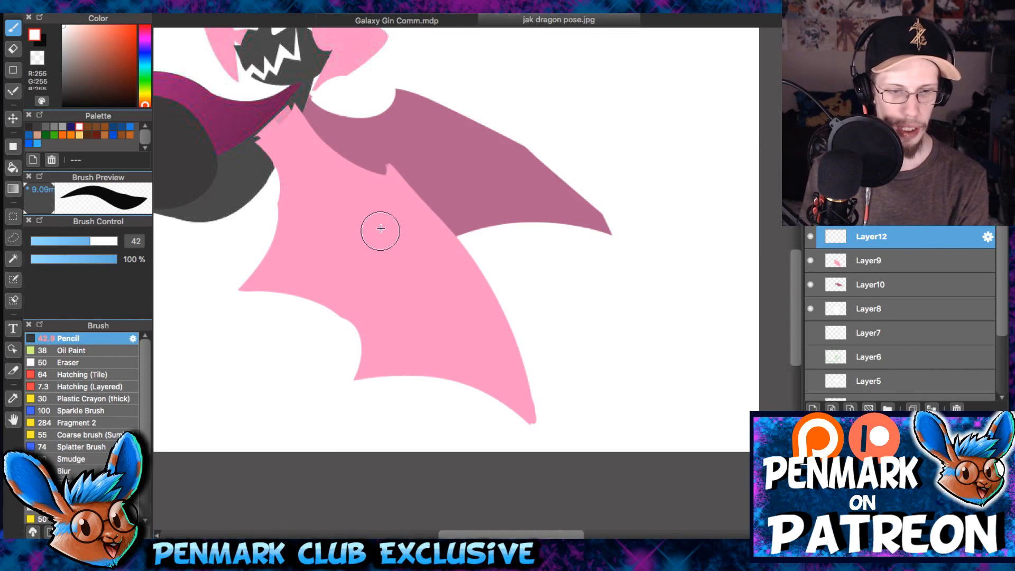
pyautogui.click(134, 26)
pyautogui.click(64, 242)
pyautogui.moveTo(275, 123); pyautogui.dragTo(491, 366)
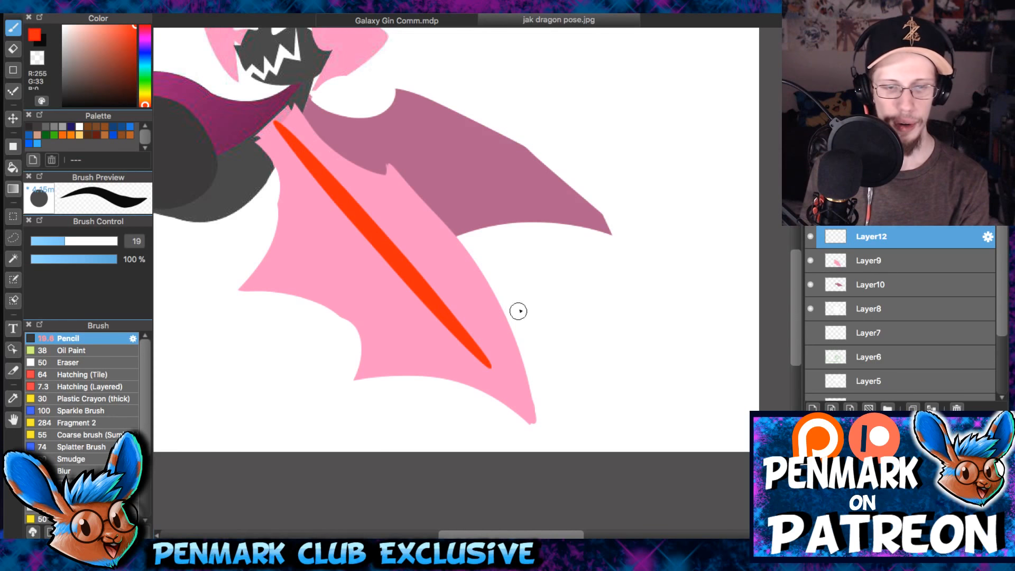
# - Add an arrowhead to the near wing's orange-red guide line and draw a second arrow along the far wing toward its tip
pyautogui.moveTo(435, 337); pyautogui.dragTo(496, 373)
pyautogui.moveTo(478, 306); pyautogui.dragTo(501, 374)
pyautogui.scroll(4, 534, 296)
pyautogui.moveTo(373, 226); pyautogui.dragTo(548, 241)
pyautogui.hotkey('ctrl', 'z')
pyautogui.moveTo(372, 226); pyautogui.dragTo(687, 312)
pyautogui.moveTo(616, 205)
pyautogui.mouseDown()
pyautogui.moveTo(716, 288)
pyautogui.moveTo(613, 336)
pyautogui.mouseUp()
pyautogui.hotkey('ctrl', 'z')
pyautogui.moveTo(641, 263)
pyautogui.mouseDown()
pyautogui.moveTo(644, 345)
pyautogui.moveTo(621, 216)
pyautogui.moveTo(673, 256)
pyautogui.mouseUp()
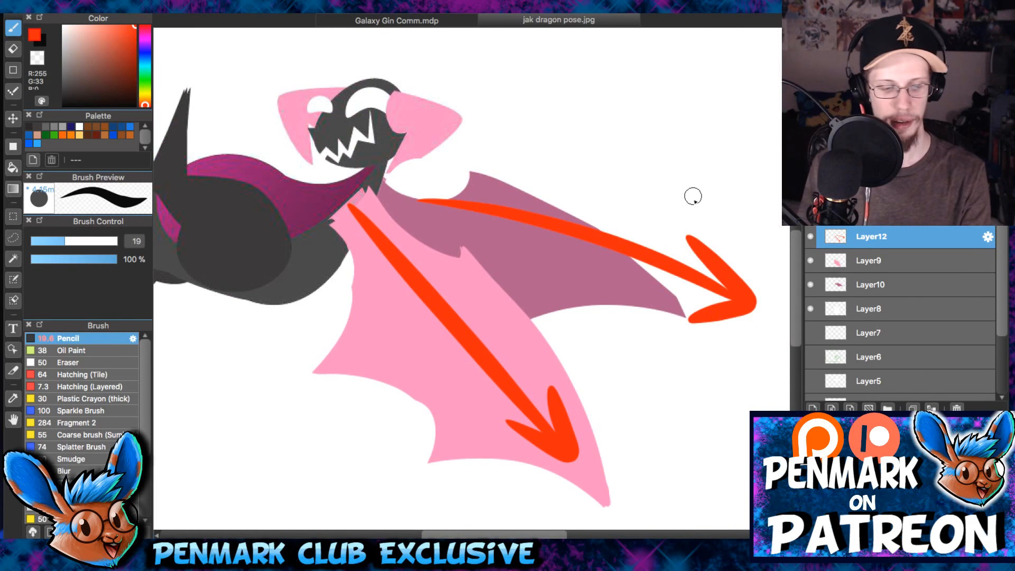
# - Hide Layer12 with the orange-red guide arrows and bring the dragon's whole body into view
pyautogui.click(811, 238)
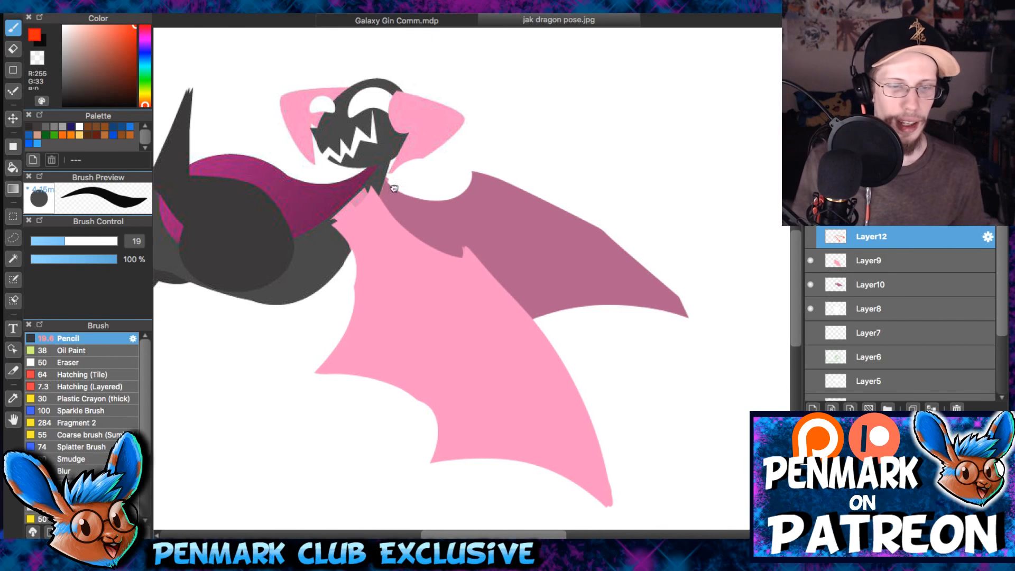
pyautogui.moveTo(399, 167); pyautogui.dragTo(554, 207)
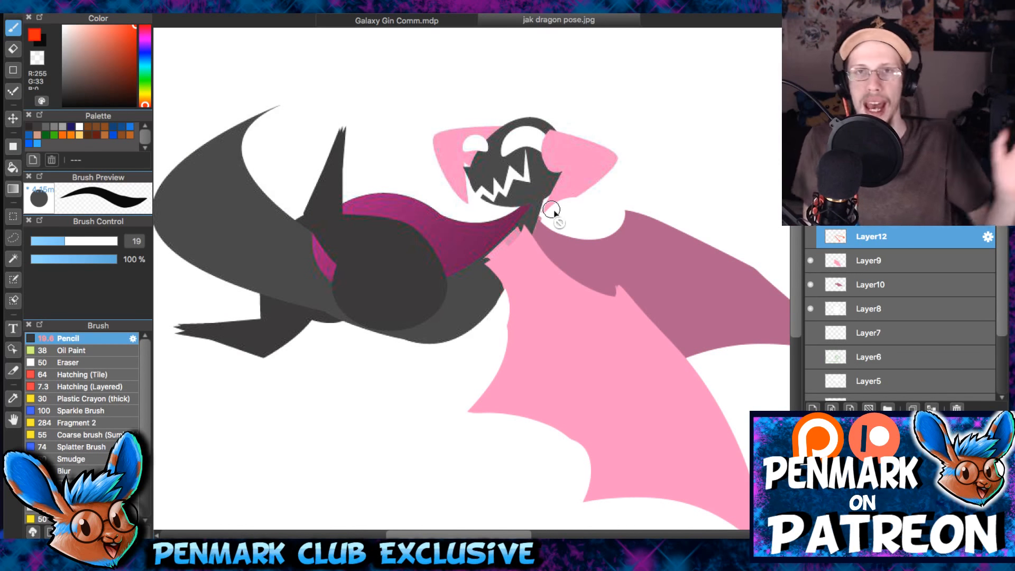
pyautogui.moveTo(553, 210); pyautogui.dragTo(544, 201)
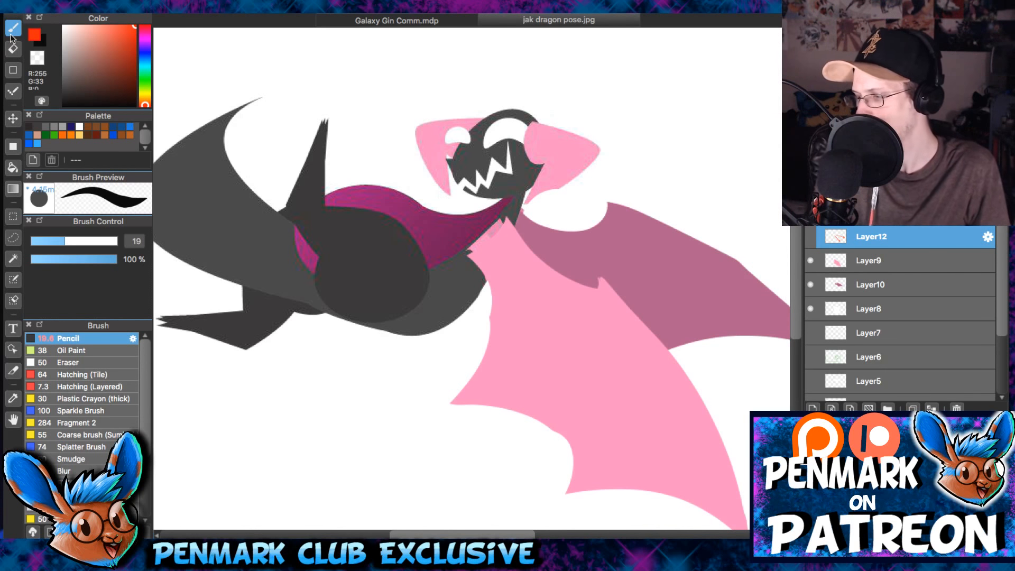
# - Look over the character lineup in Galaxy Gin Comm.mdp and return to jak dragon pose.jpg
pyautogui.scroll(-1, 555, 282)
pyautogui.moveTo(4, 29); pyautogui.dragTo(12, 29)
pyautogui.moveTo(533, 318); pyautogui.dragTo(474, 321)
pyautogui.moveTo(12, 17); pyautogui.dragTo(2, 17)
pyautogui.click(366, 22)
pyautogui.moveTo(564, 296); pyautogui.dragTo(462, 312)
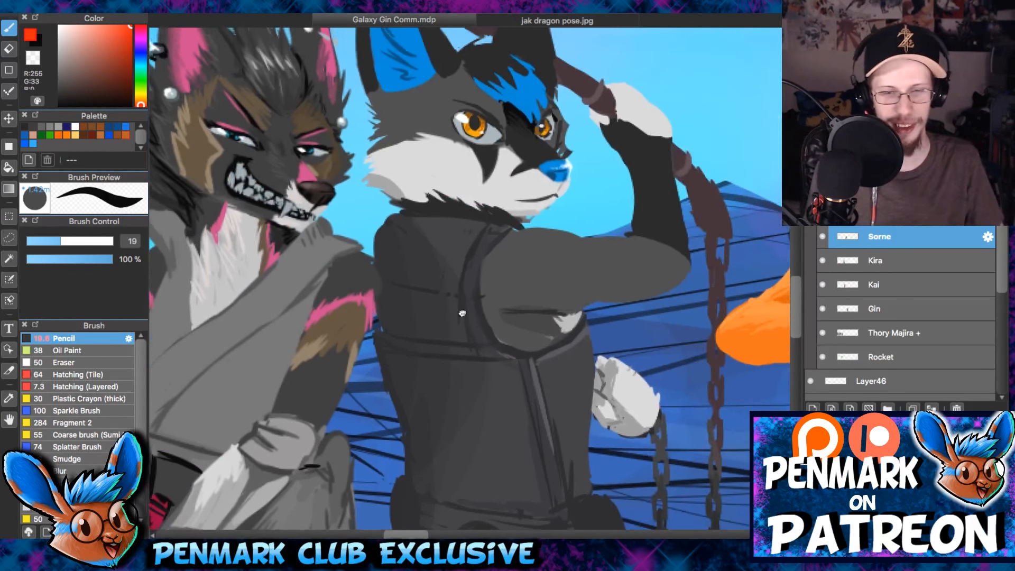
pyautogui.scroll(-4, 551, 339)
pyautogui.moveTo(574, 314); pyautogui.dragTo(289, 348)
pyautogui.scroll(-2, 431, 304)
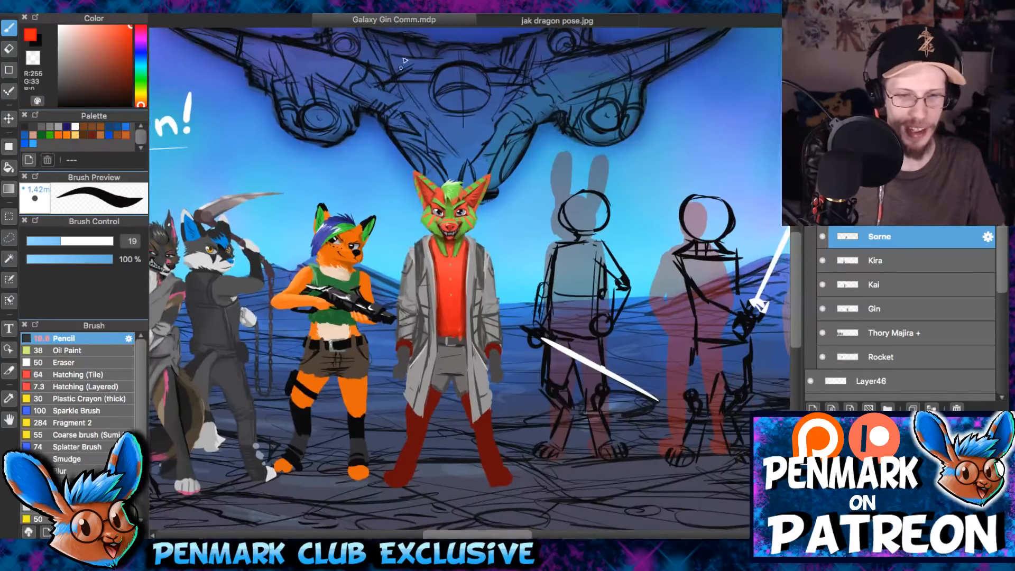
pyautogui.click(531, 21)
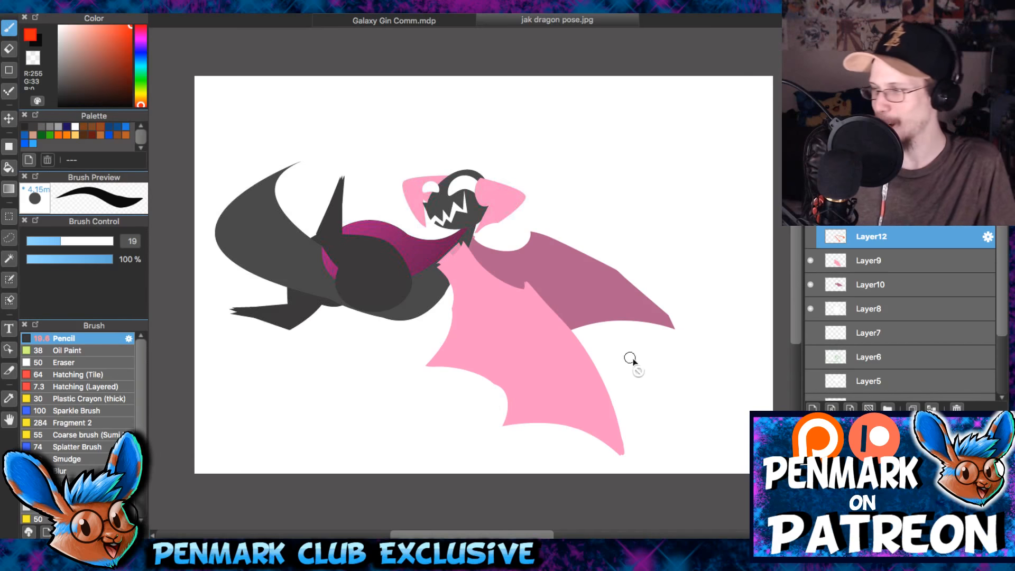
# - Save the dragon drawing to the Desktop as jak dragon pose in PSD format
pyautogui.moveTo(630, 358); pyautogui.dragTo(600, 370)
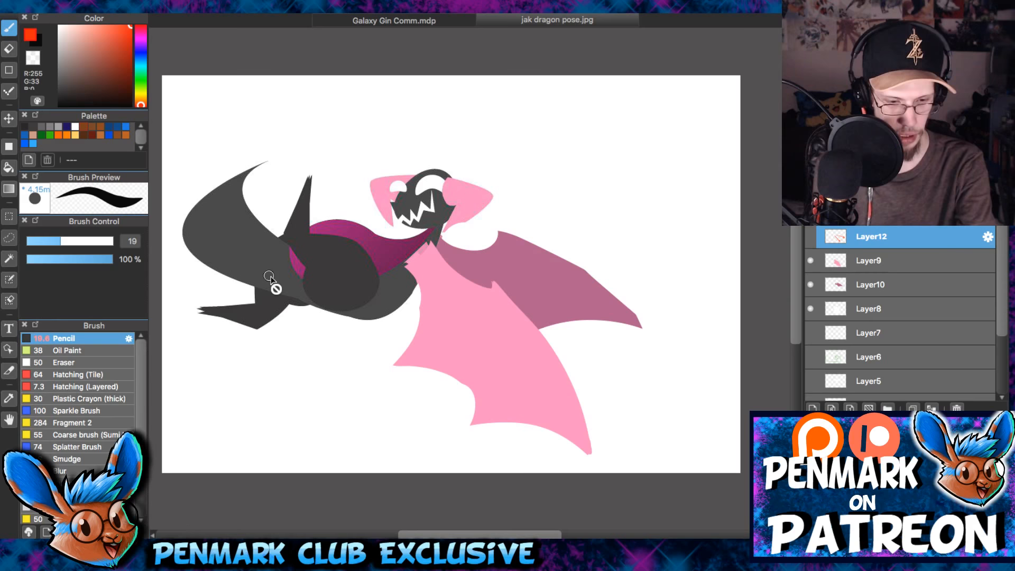
pyautogui.press('super+s')
pyautogui.scroll(-1, 505, 312)
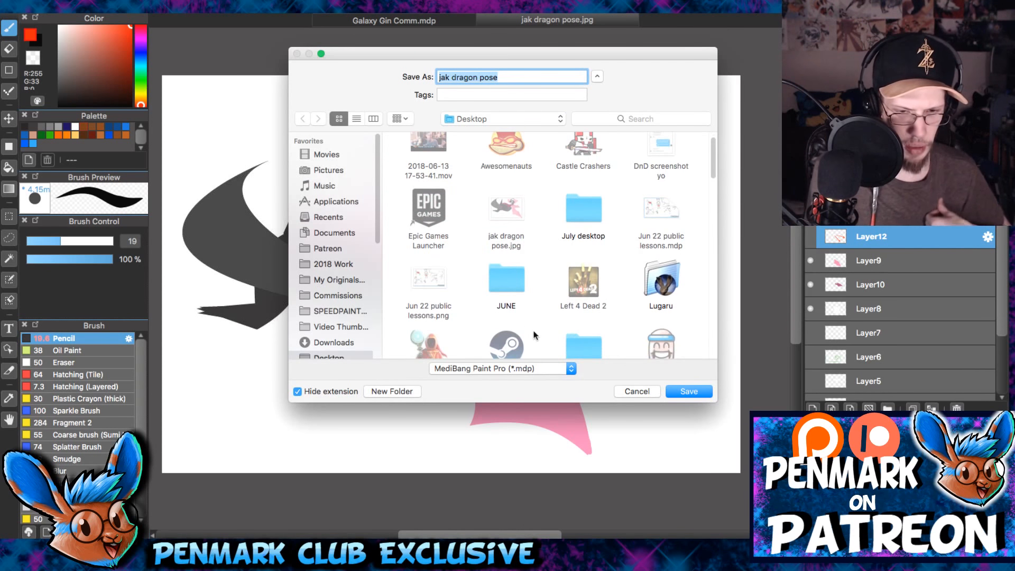
pyautogui.click(528, 367)
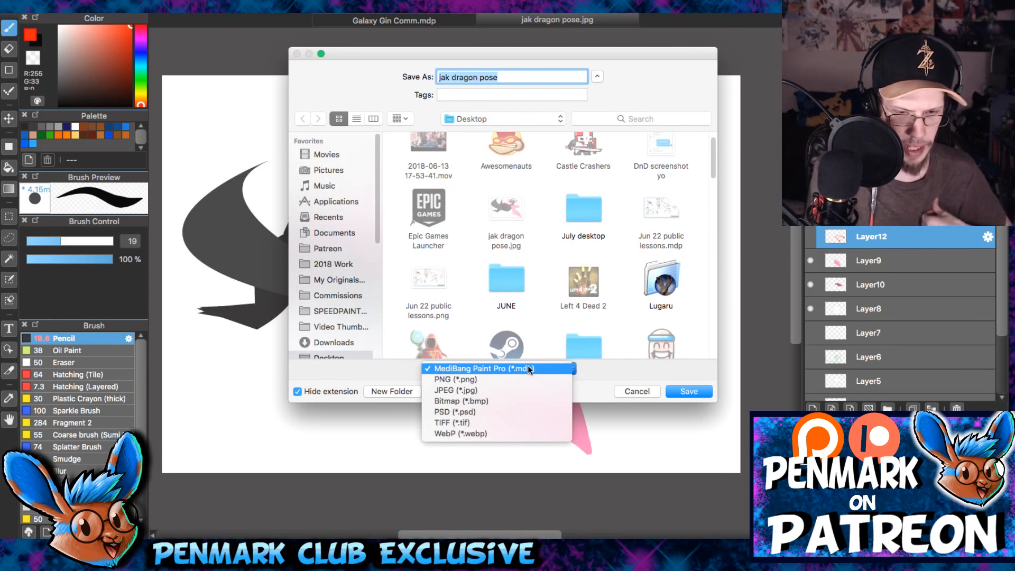
pyautogui.click(521, 412)
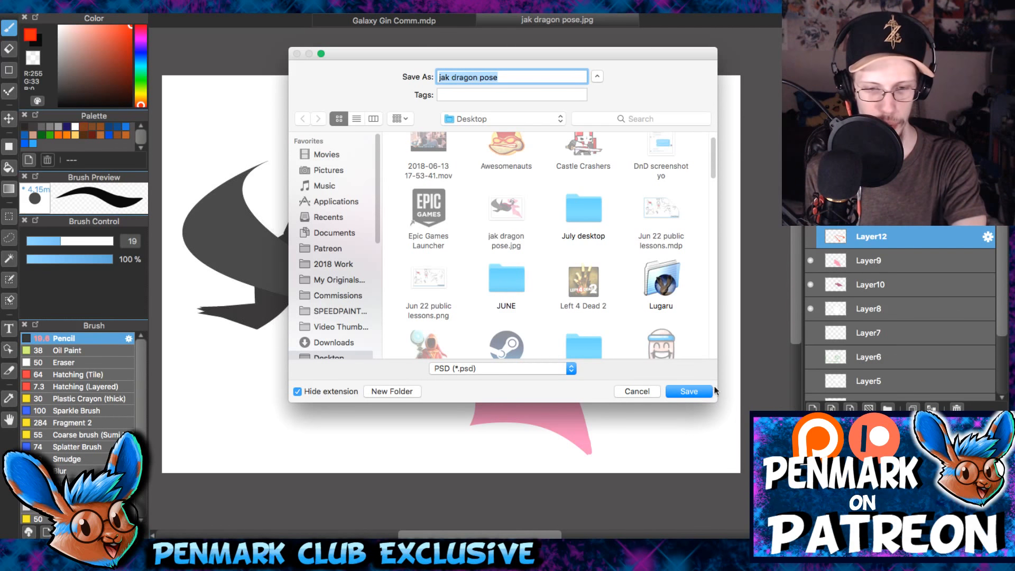
pyautogui.click(693, 391)
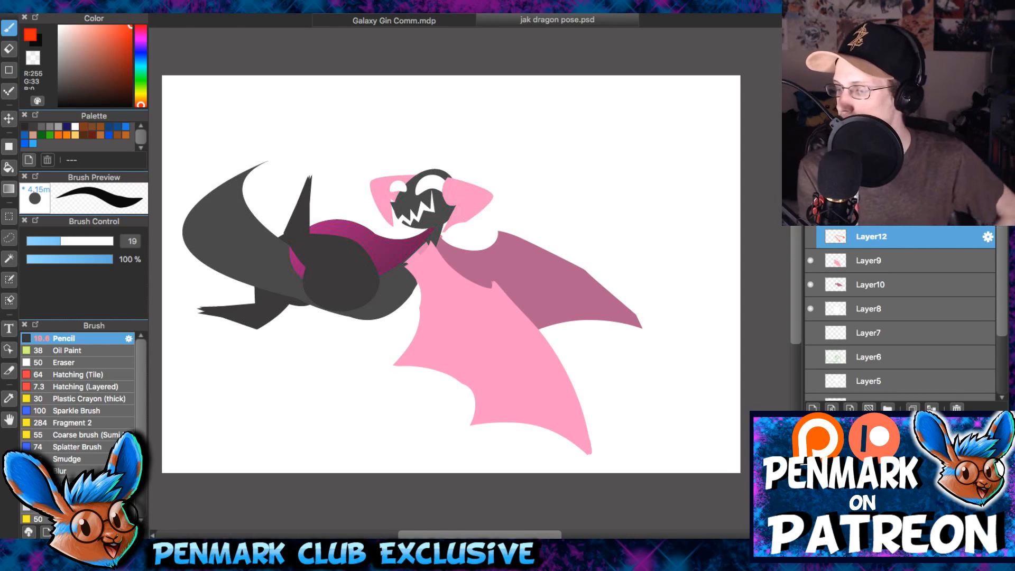
# - In Galaxy Gin Comm.mdp, delete Layer46 with the food break lettering, hiding the character group temporarily to identify it
pyautogui.click(423, 22)
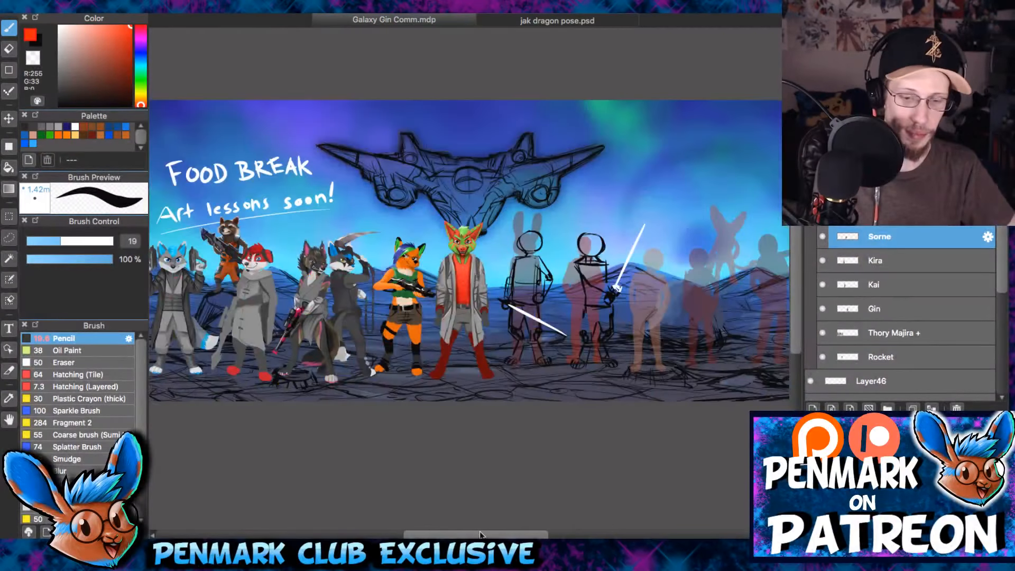
pyautogui.moveTo(483, 534); pyautogui.dragTo(467, 534)
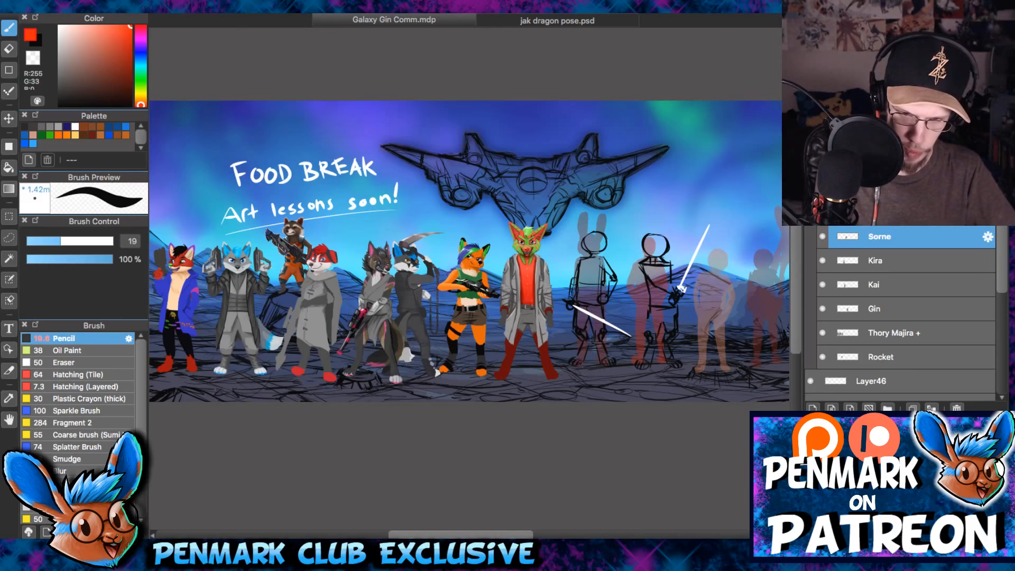
pyautogui.click(811, 213)
pyautogui.click(811, 213)
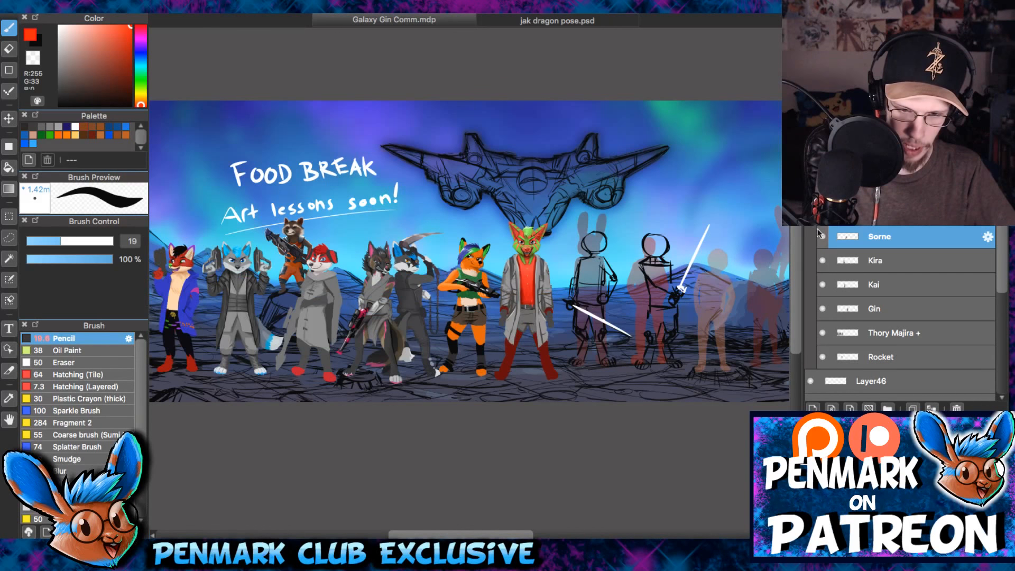
pyautogui.click(810, 213)
pyautogui.click(811, 381)
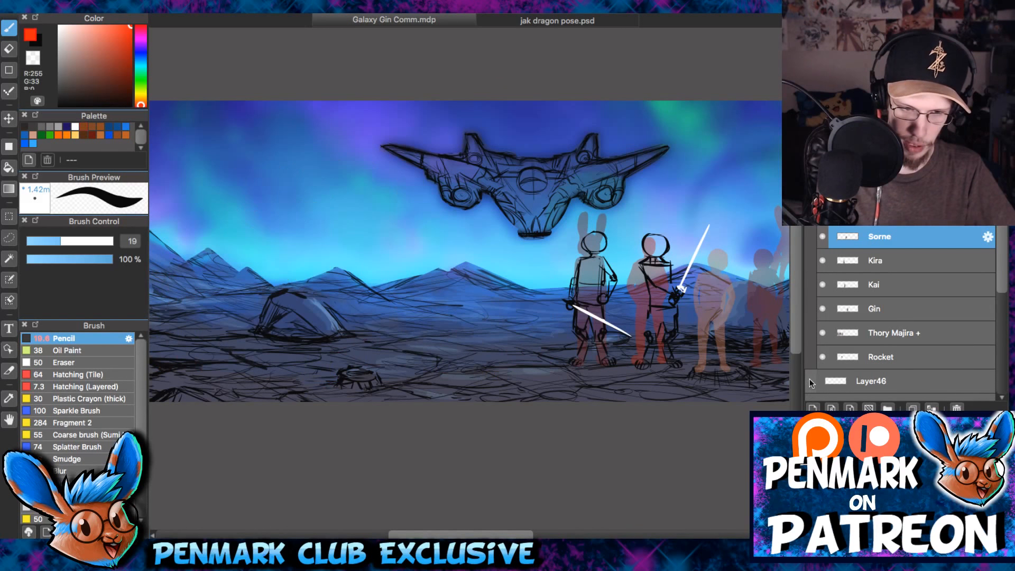
pyautogui.click(872, 380)
pyautogui.click(957, 408)
pyautogui.click(811, 213)
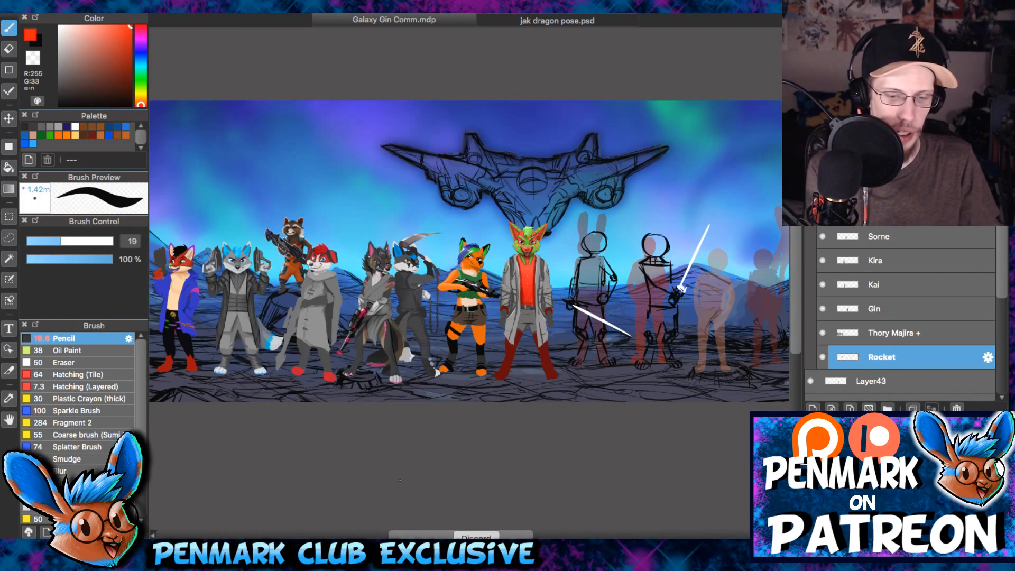
# - Review the remaining layers and the sketched figures in Galaxy Gin Comm.mdp, and return to jak dragon pose.psd
pyautogui.moveTo(431, 534); pyautogui.dragTo(465, 533)
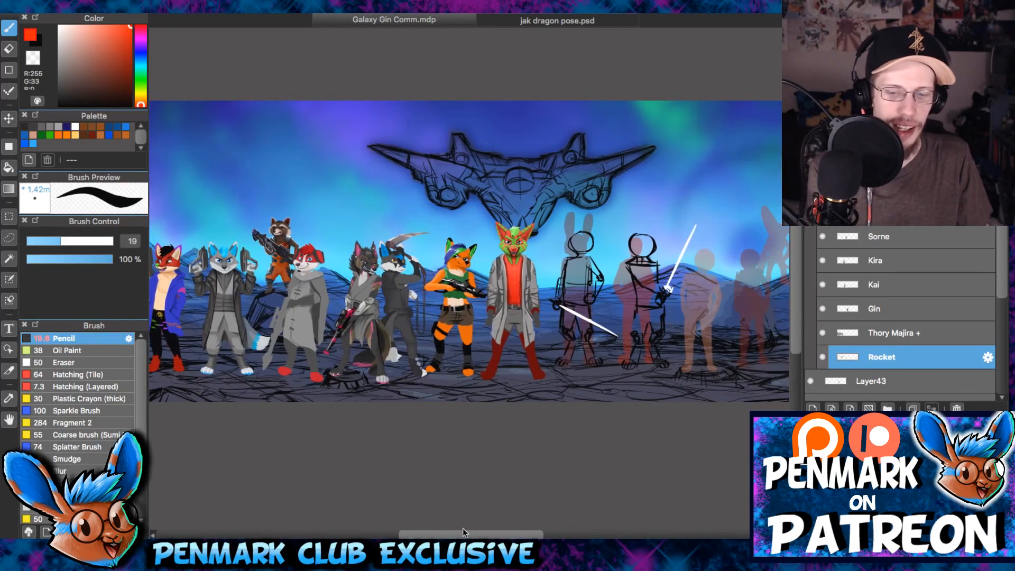
pyautogui.scroll(-5, 991, 336)
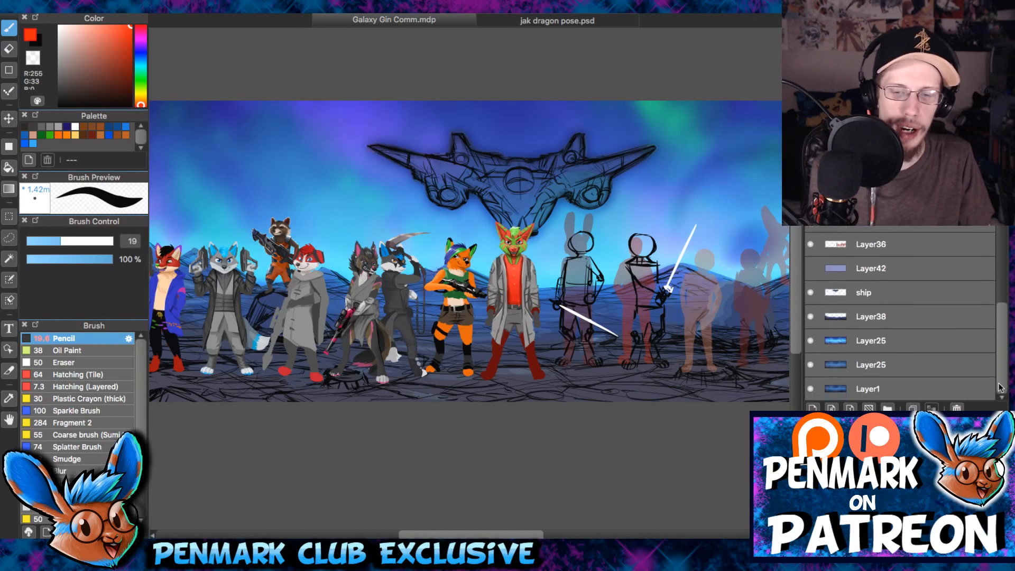
pyautogui.moveTo(994, 339); pyautogui.dragTo(993, 337)
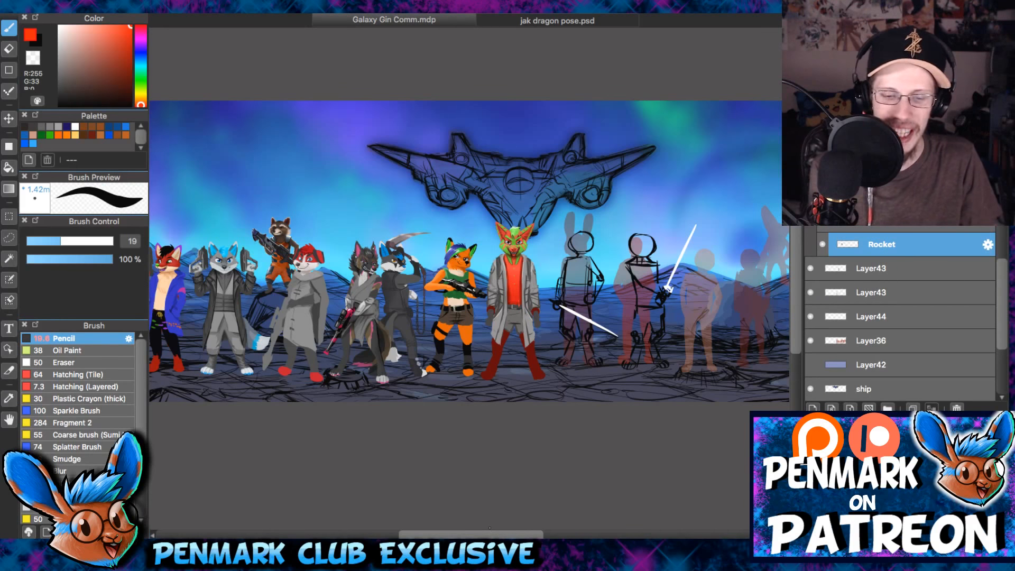
pyautogui.scroll(4, 626, 316)
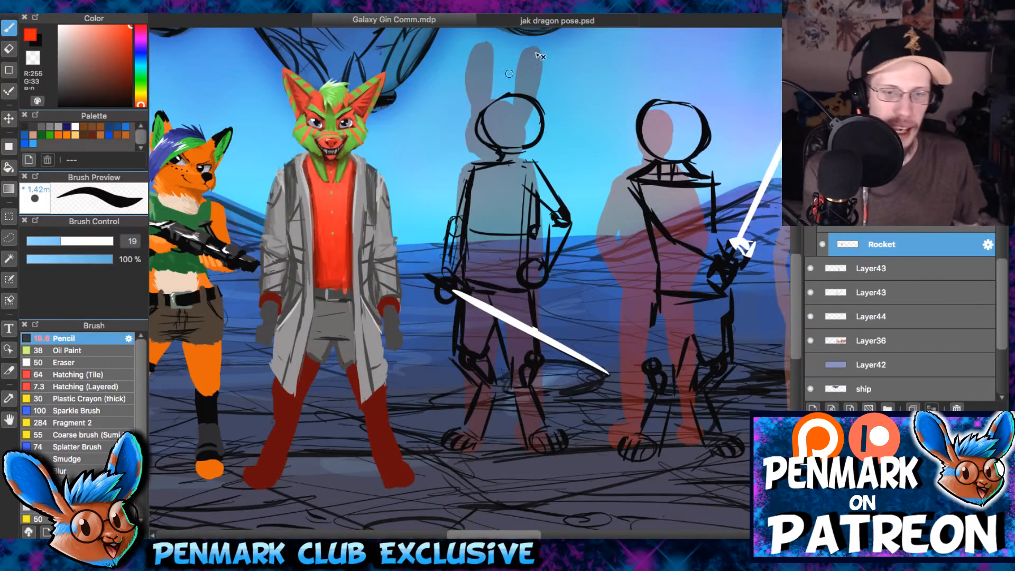
pyautogui.click(586, 19)
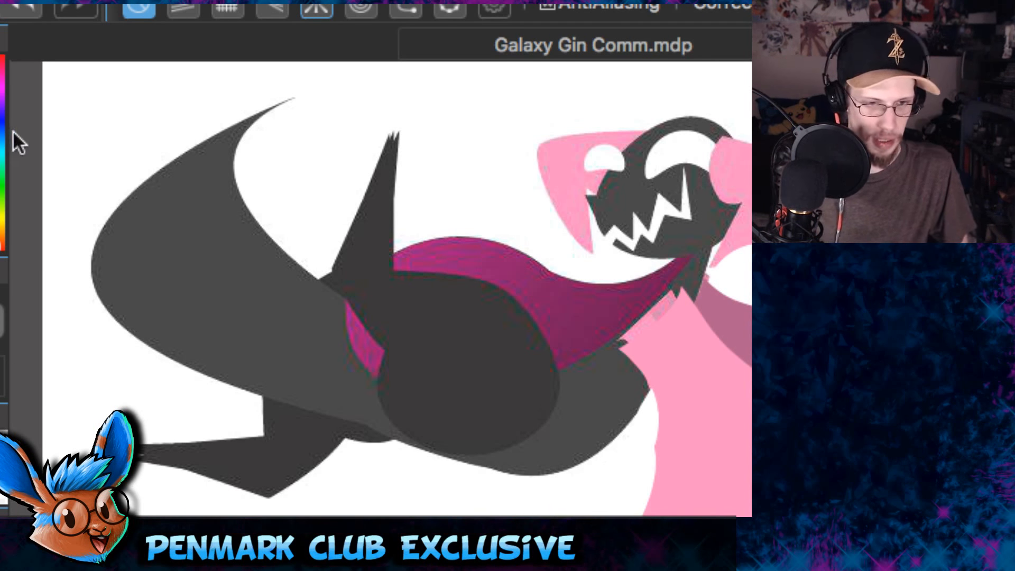
pyautogui.moveTo(3, 136); pyautogui.dragTo(0, 136)
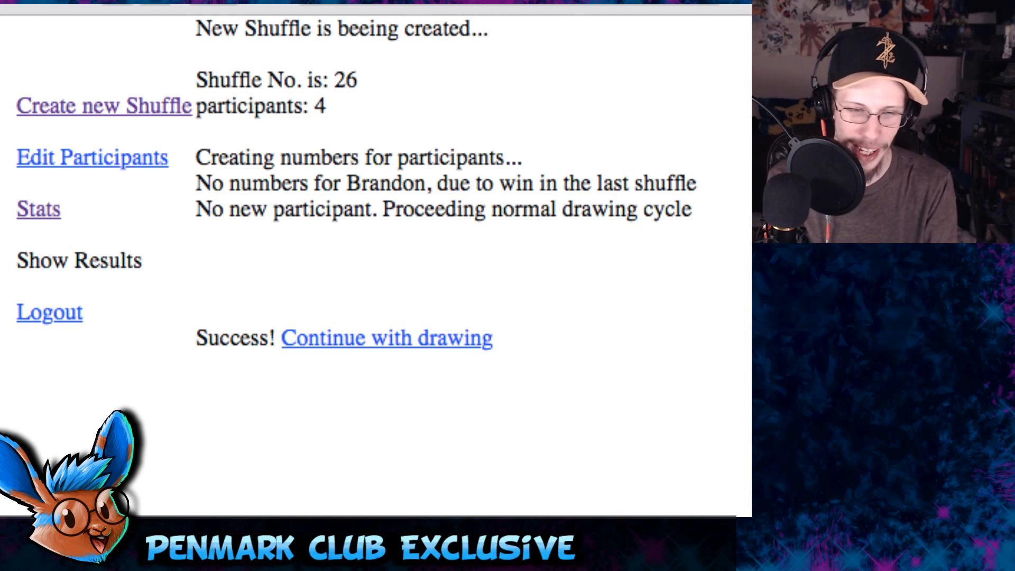
# - On the art shuffle web page, generate a random number from 1 to 15 and submit 12 as the winning number for Shuffle No. 26
pyautogui.click(349, 339)
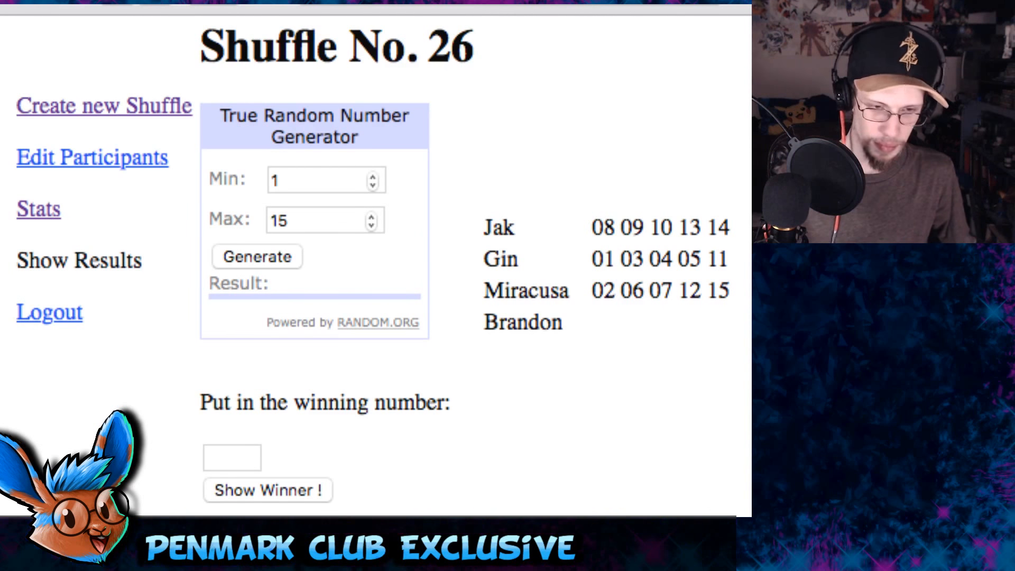
pyautogui.click(249, 254)
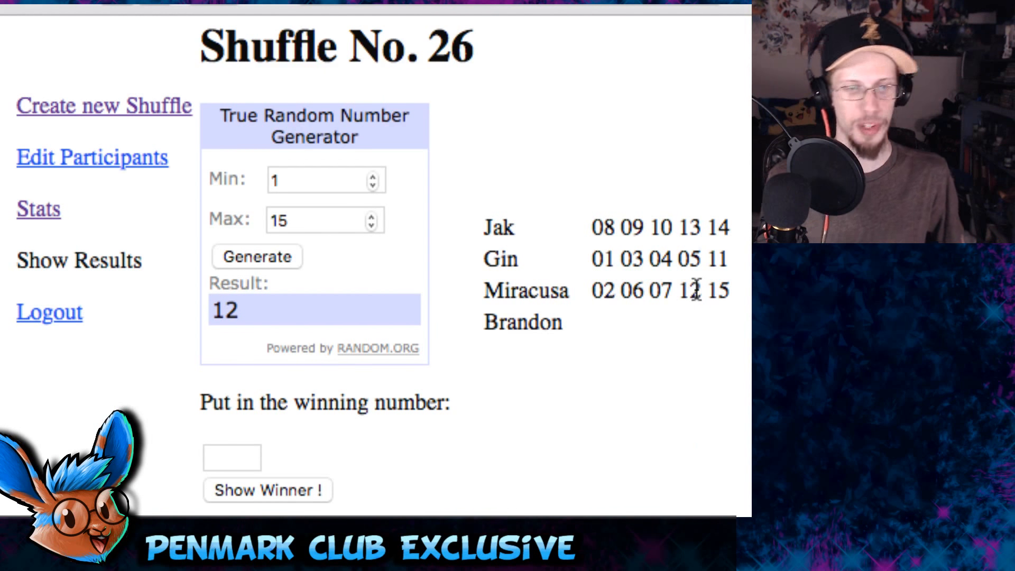
pyautogui.click(238, 459)
pyautogui.write('12')
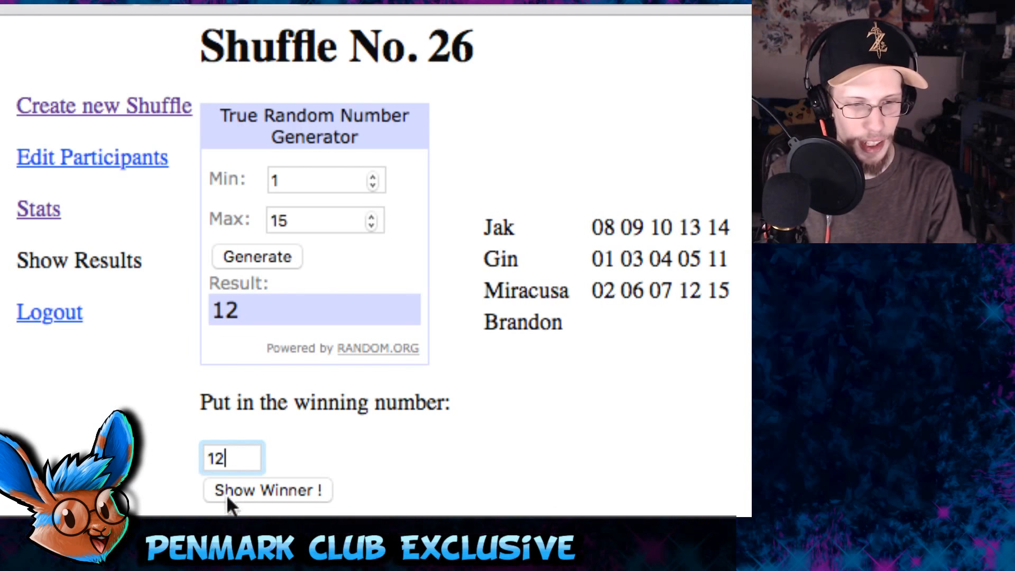
pyautogui.click(236, 497)
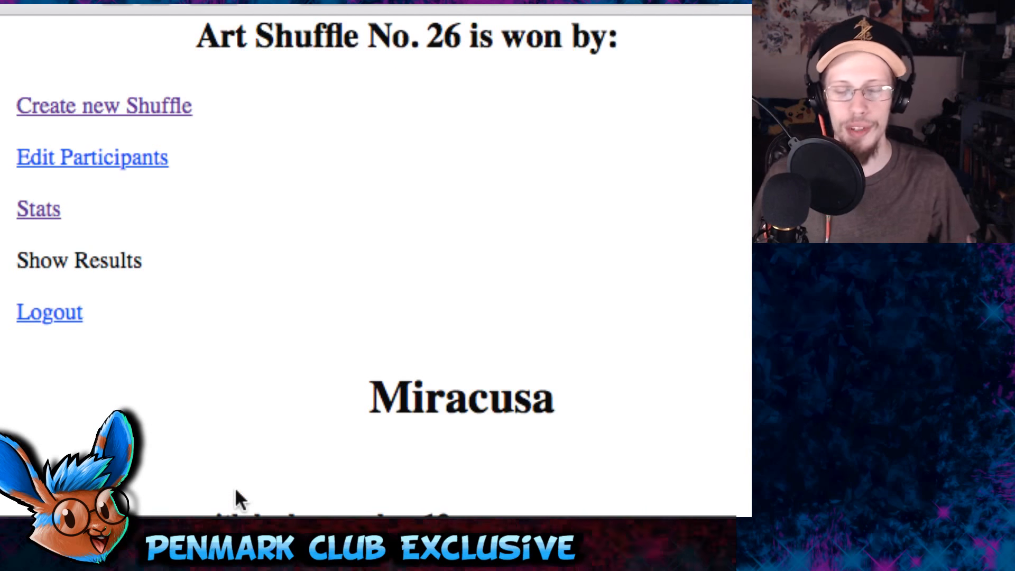